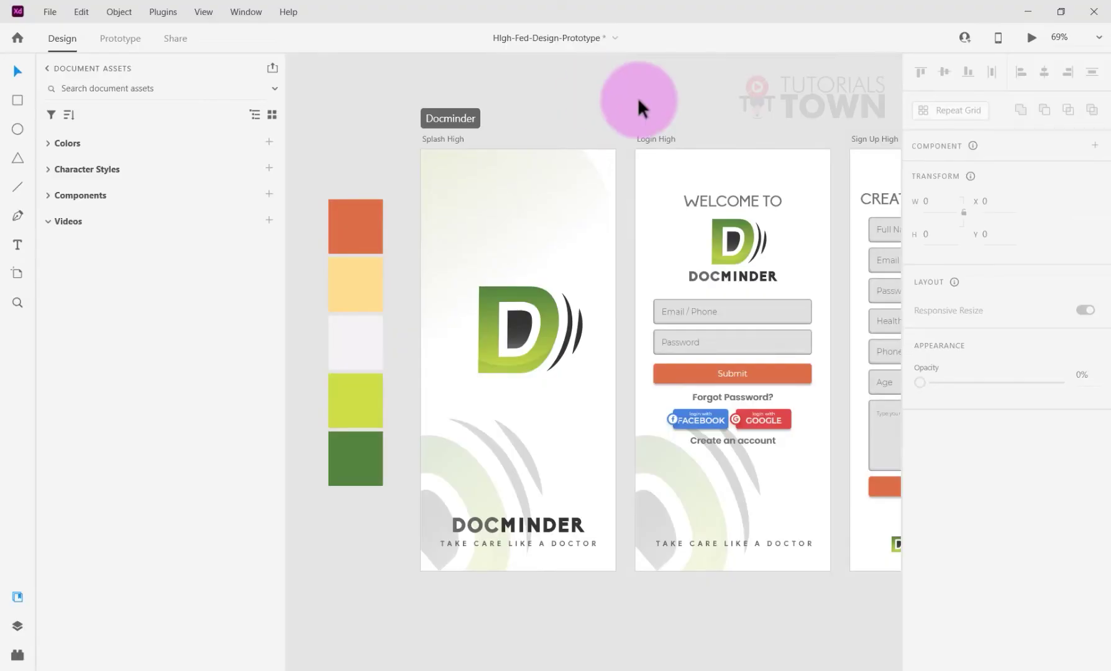
# Switch the Docminder file from design mode to prototype mode
pyautogui.moveTo(766, 329); pyautogui.dragTo(643, 328)
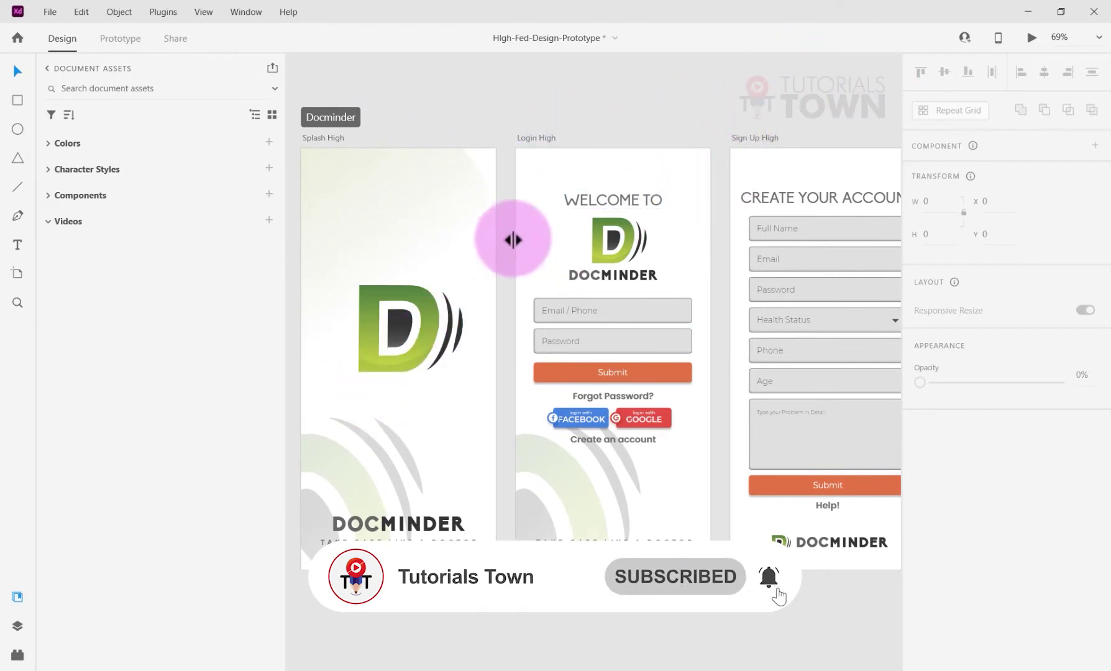
pyautogui.click(311, 136)
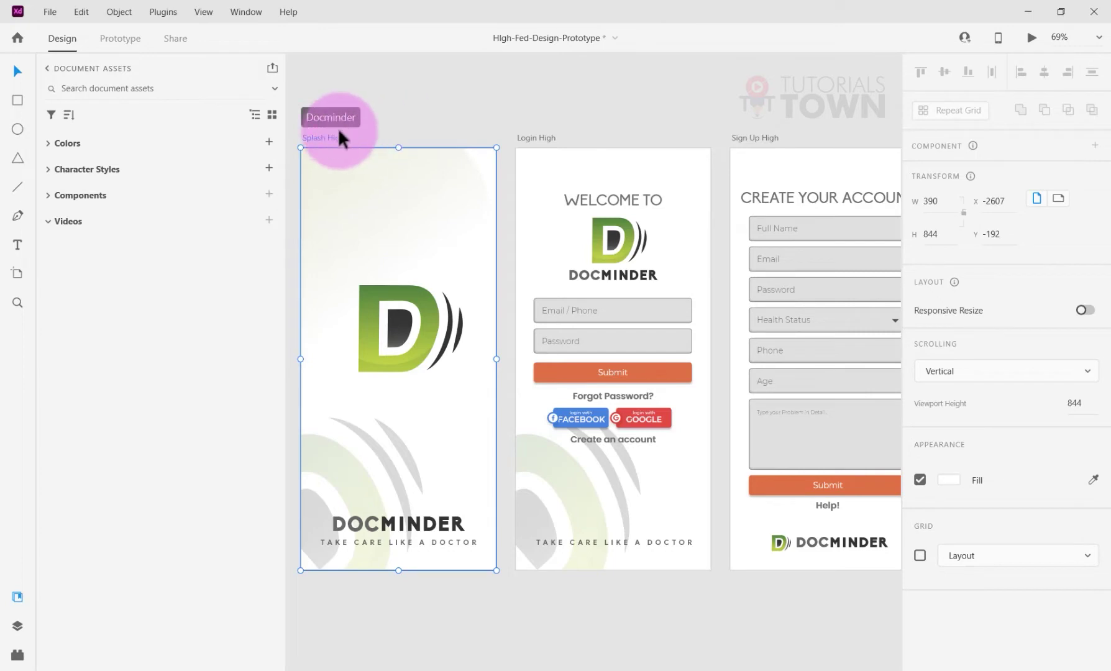
pyautogui.click(403, 118)
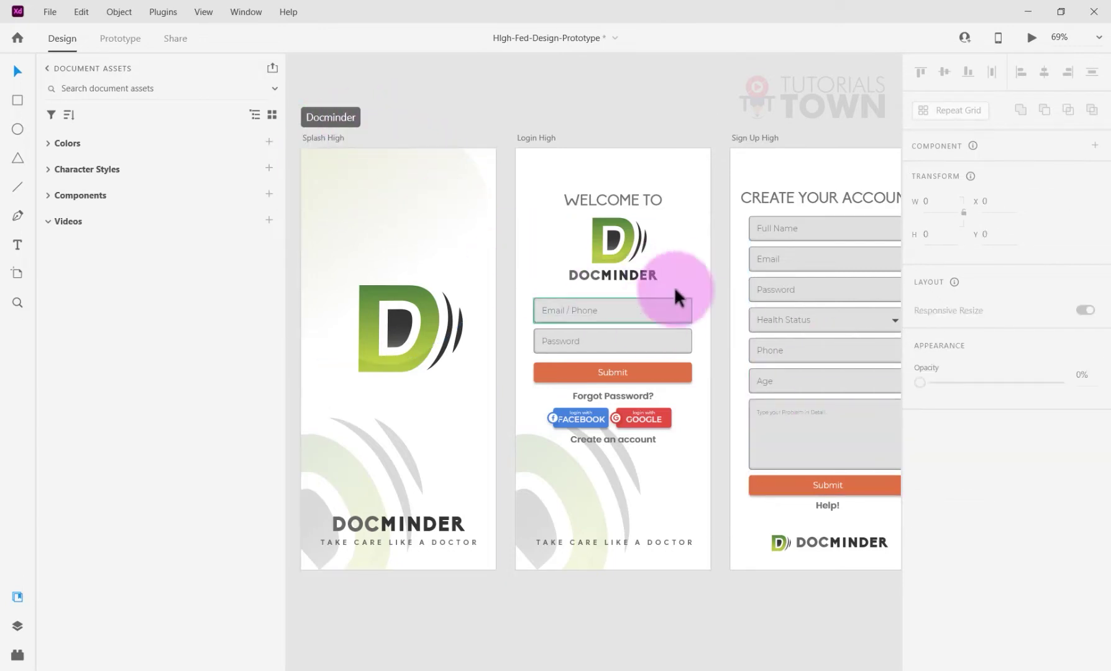
pyautogui.click(116, 41)
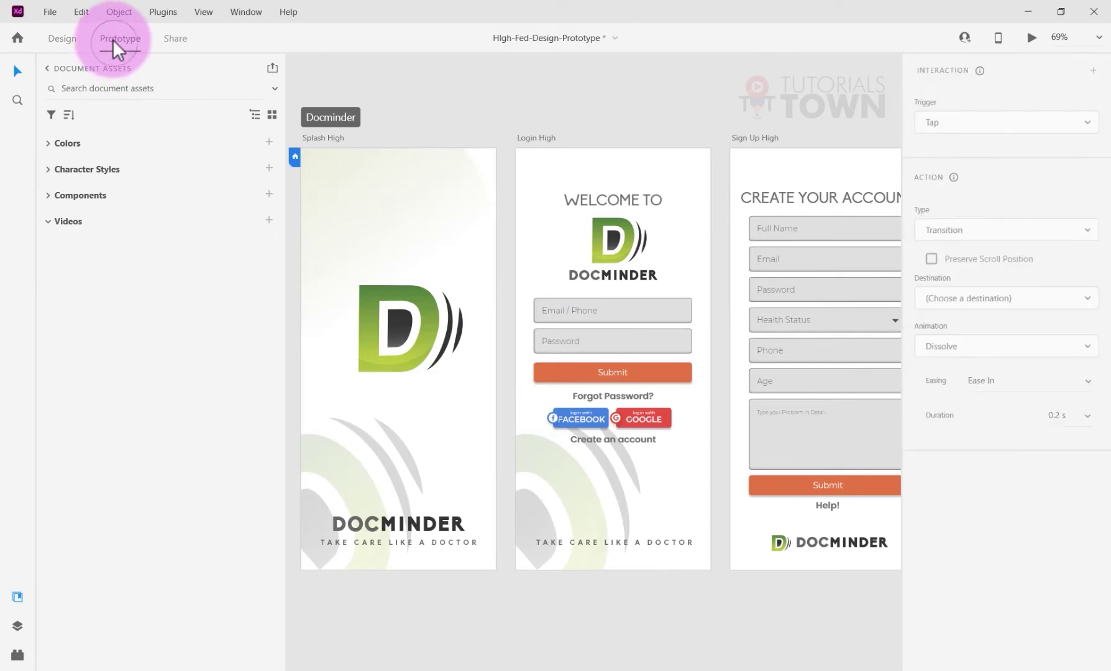
# Examine the trigger types available for the Splash High artboard's link to Login High
pyautogui.click(484, 328)
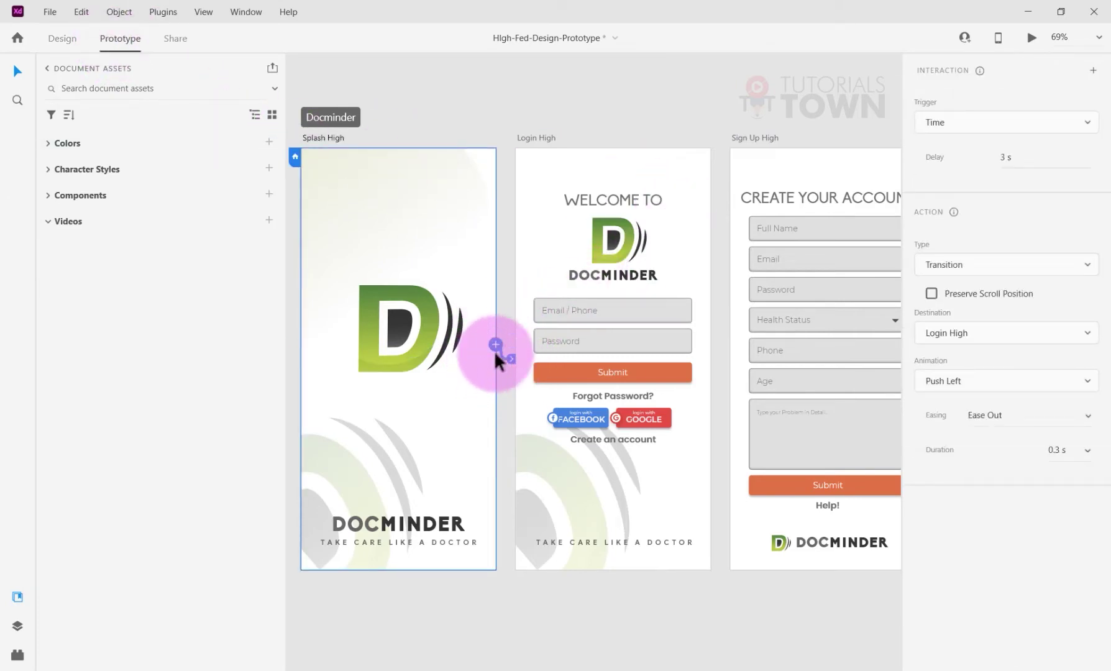
pyautogui.click(956, 127)
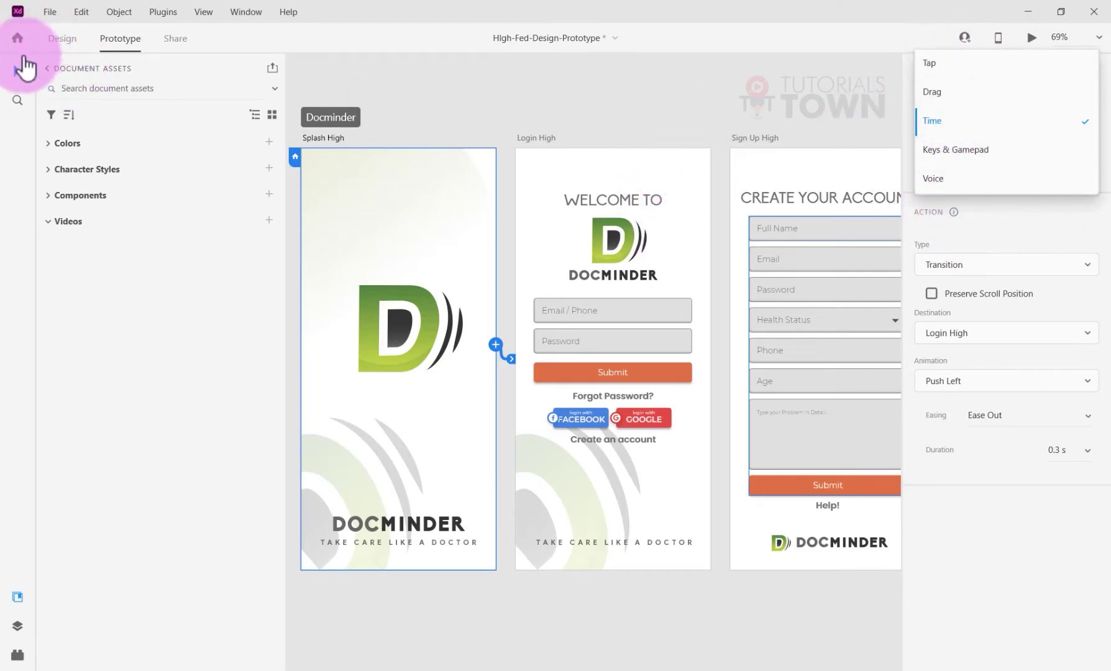
pyautogui.click(697, 99)
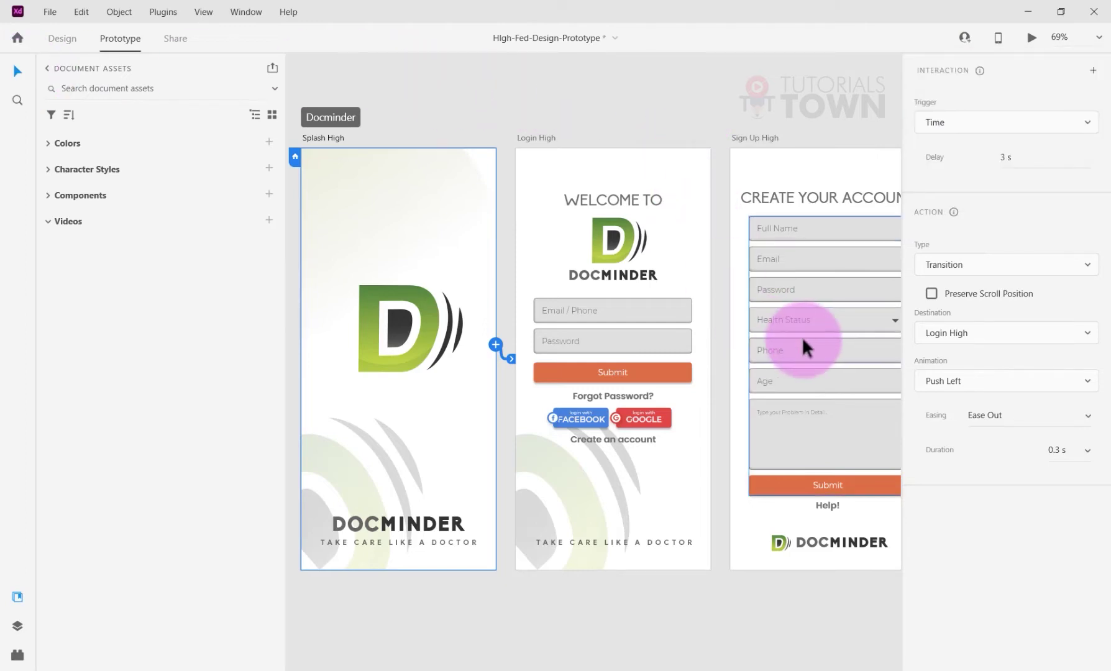
# Remove the link from the Home artboard's Doctor Appointment button to the Doctor Appoint artboard
pyautogui.moveTo(892, 343); pyautogui.dragTo(463, 312)
pyautogui.hscroll(5, 662, 390)
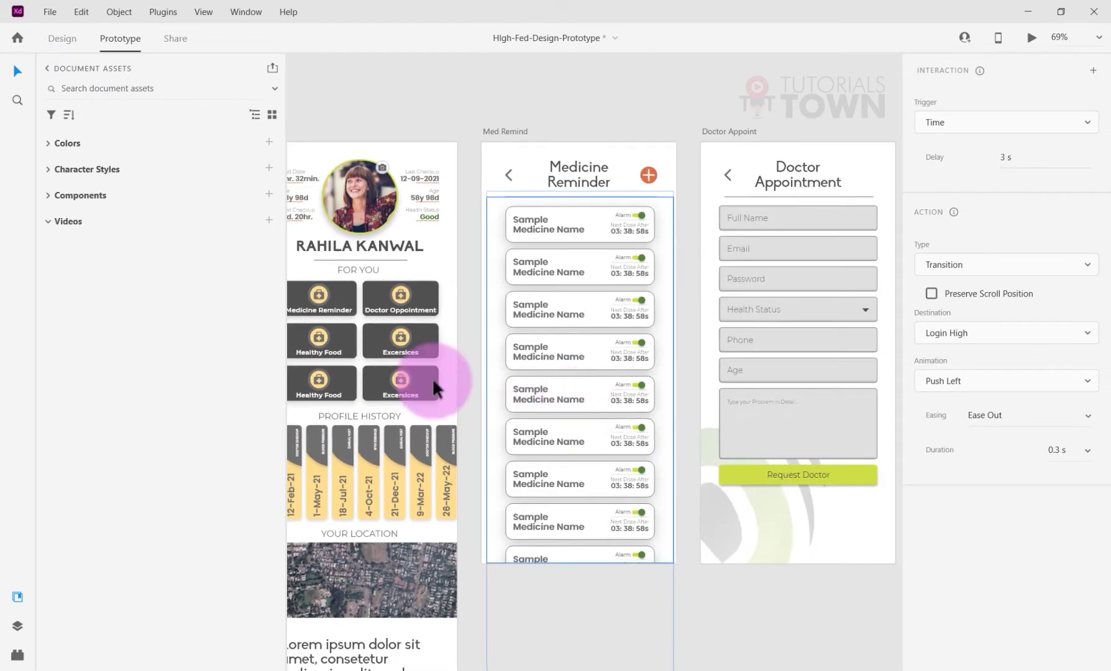
pyautogui.click(418, 303)
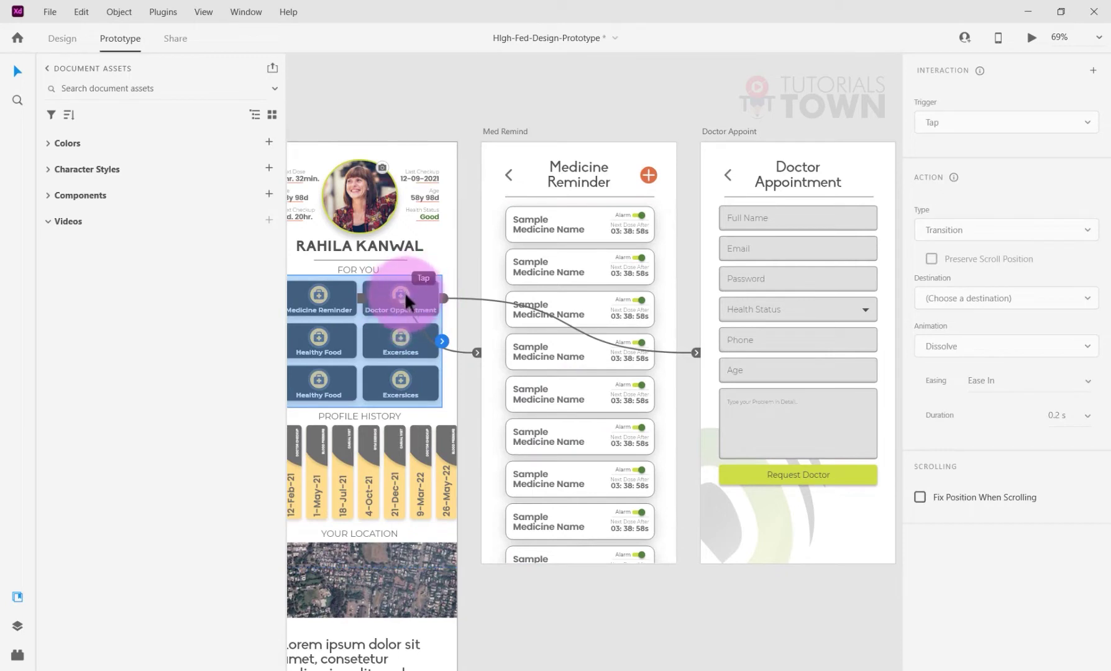
pyautogui.click(425, 305)
pyautogui.click(720, 343)
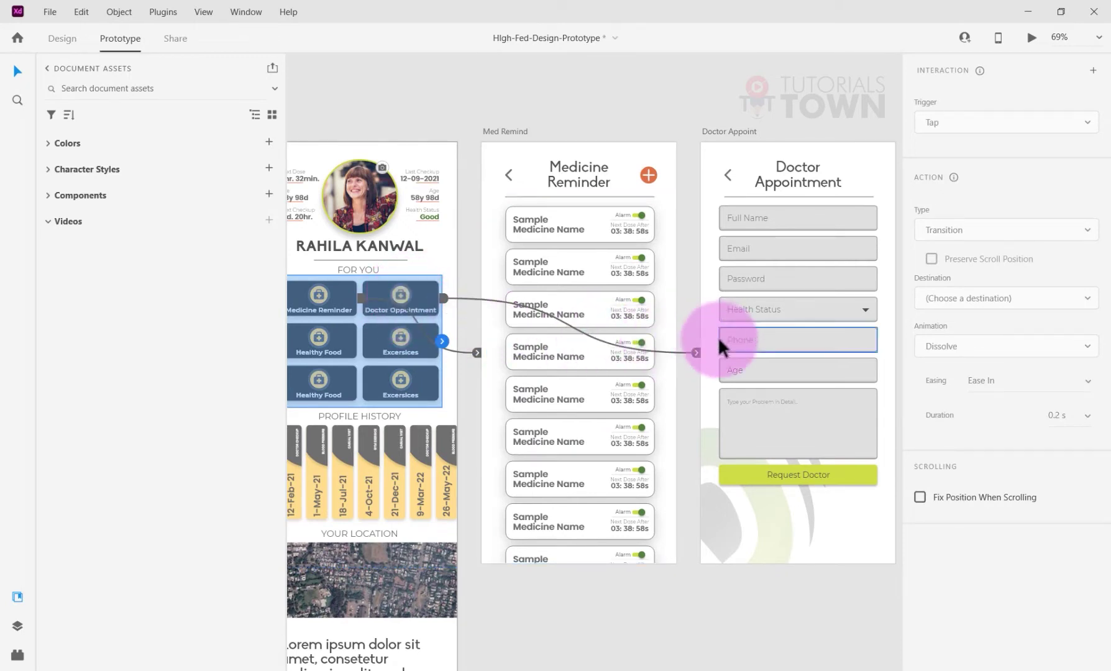
pyautogui.moveTo(448, 301)
pyautogui.mouseDown()
pyautogui.moveTo(472, 297)
pyautogui.moveTo(578, 330)
pyautogui.moveTo(585, 347)
pyautogui.moveTo(572, 355)
pyautogui.moveTo(452, 311)
pyautogui.mouseUp()
pyautogui.doubleClick(470, 301)
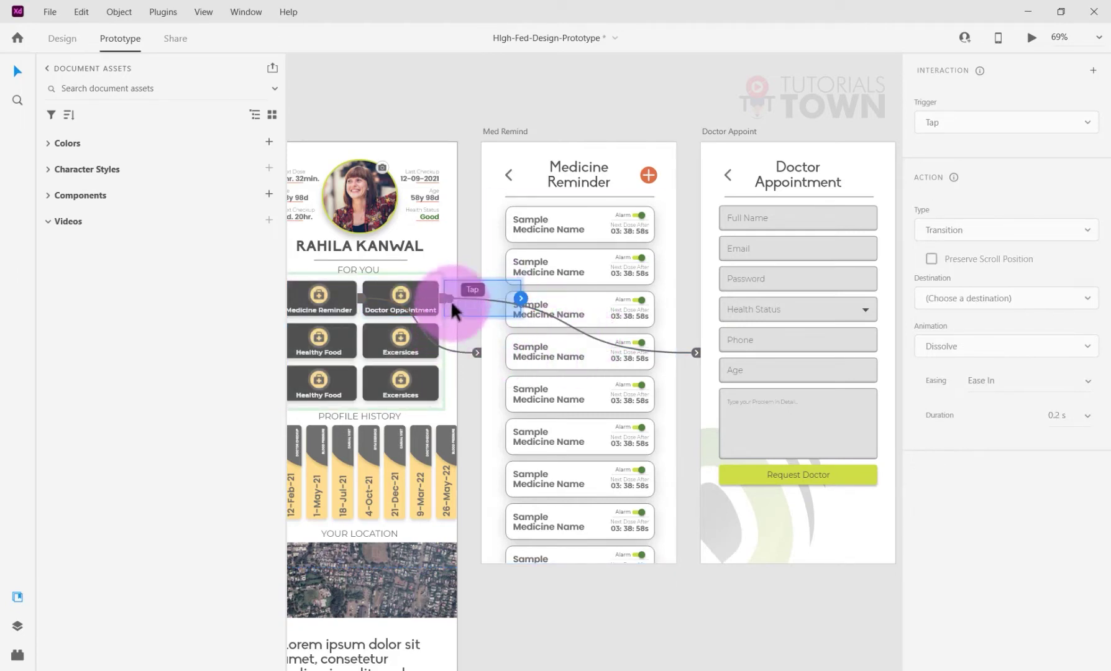
pyautogui.click(405, 301)
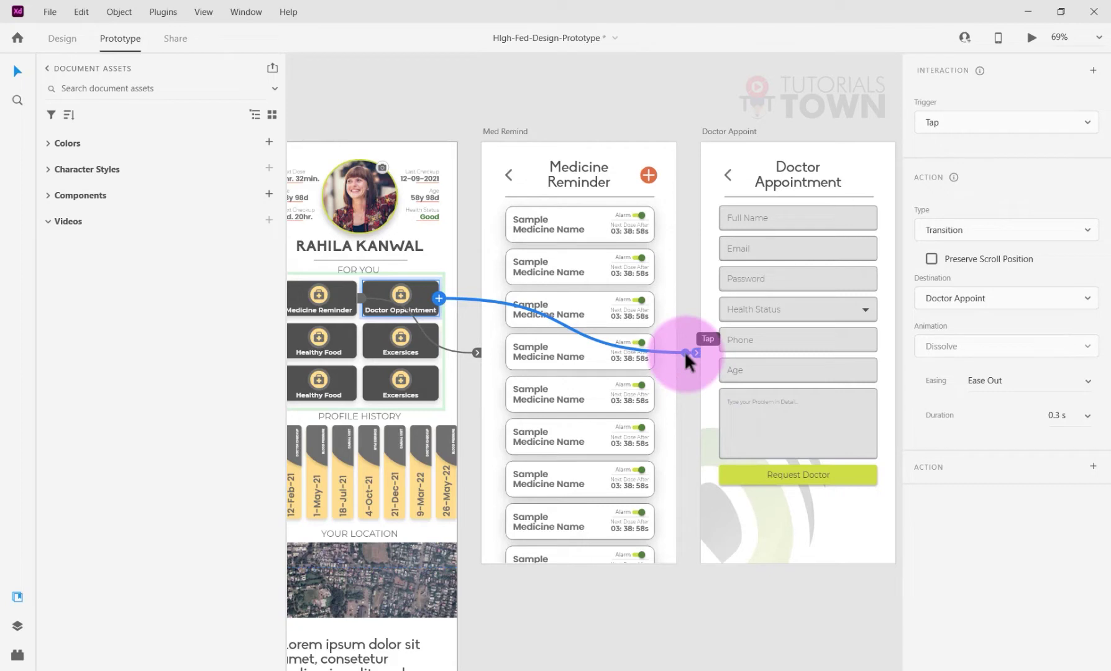
pyautogui.moveTo(684, 351); pyautogui.dragTo(468, 373)
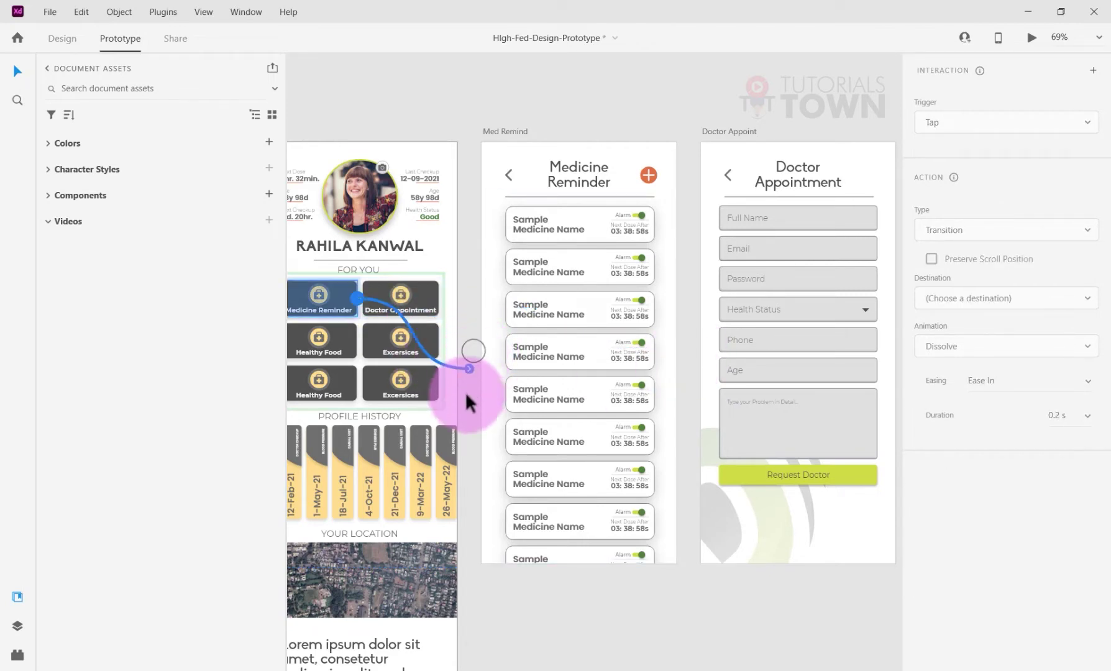
# Detach the Medicine Reminder button's link and reconnect it to the Med Remind artboard
pyautogui.click(355, 307)
pyautogui.moveTo(356, 301); pyautogui.dragTo(483, 418)
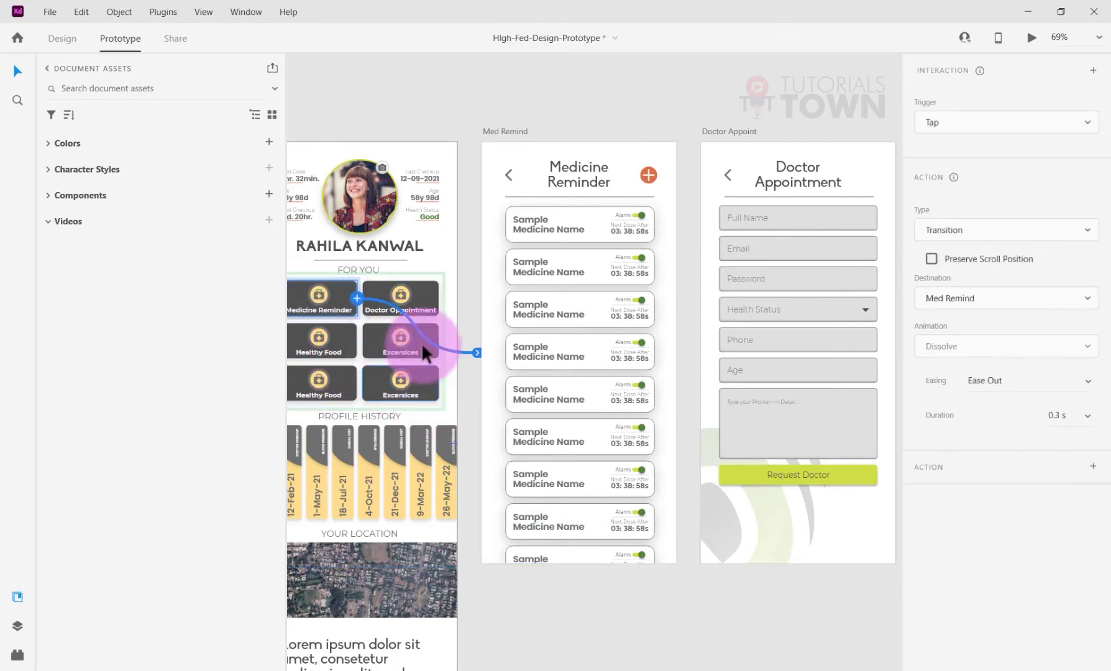
pyautogui.click(422, 291)
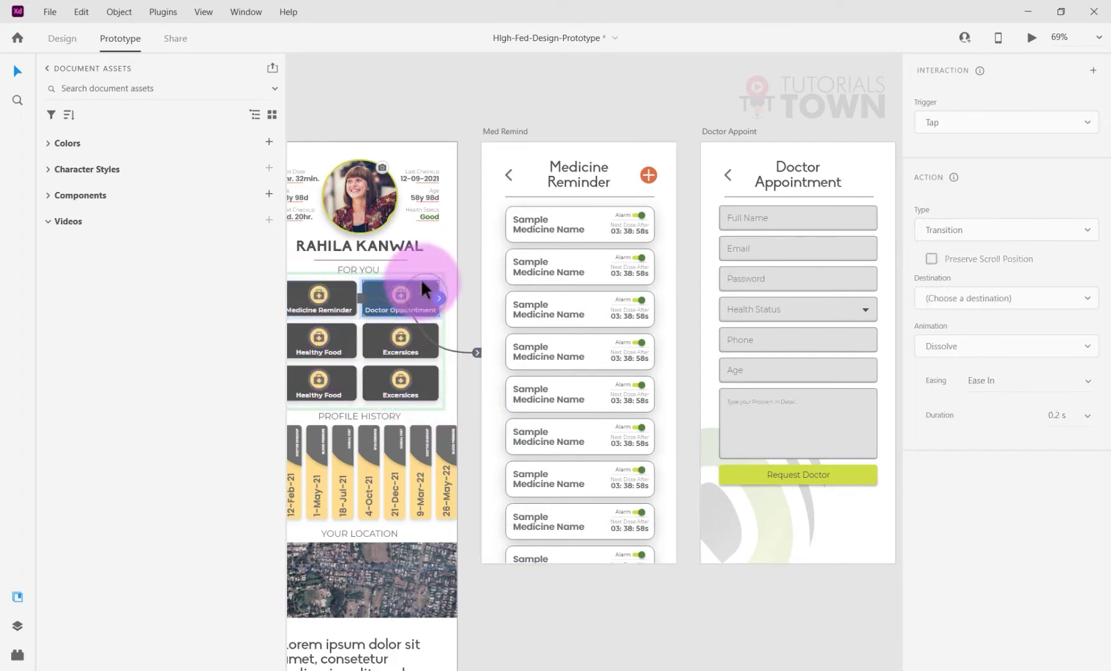
pyautogui.click(462, 104)
# Try to draw a new link out of the Doctor Appointment button on the Home artboard
pyautogui.moveTo(352, 329); pyautogui.dragTo(434, 329)
pyautogui.click(464, 289)
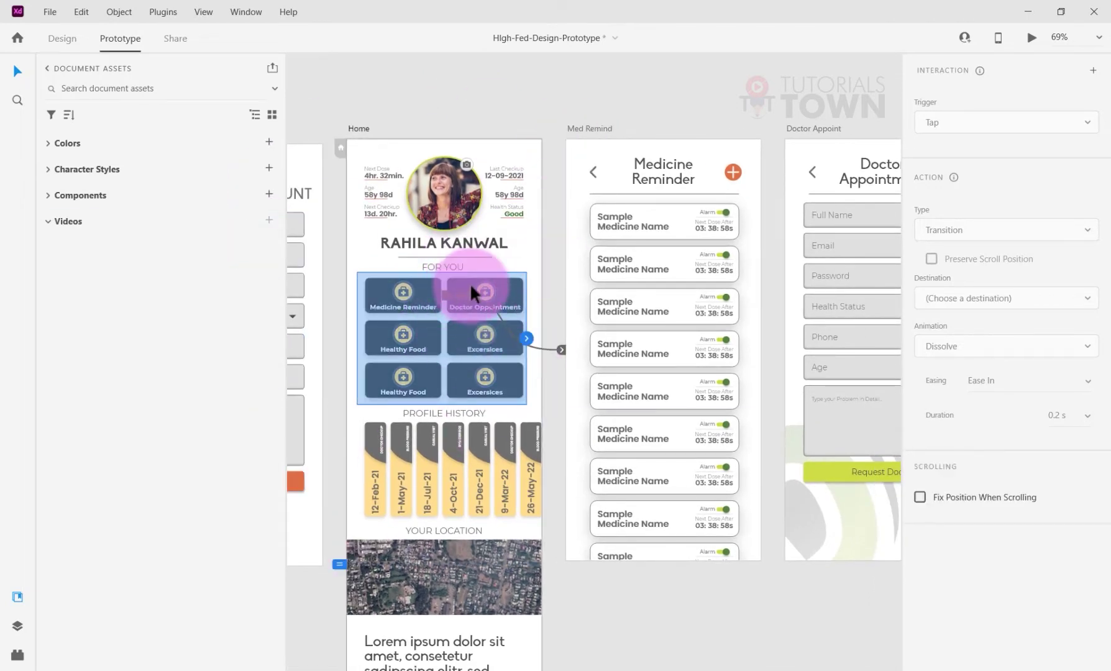
pyautogui.doubleClick(507, 287)
pyautogui.moveTo(533, 334); pyautogui.dragTo(448, 350)
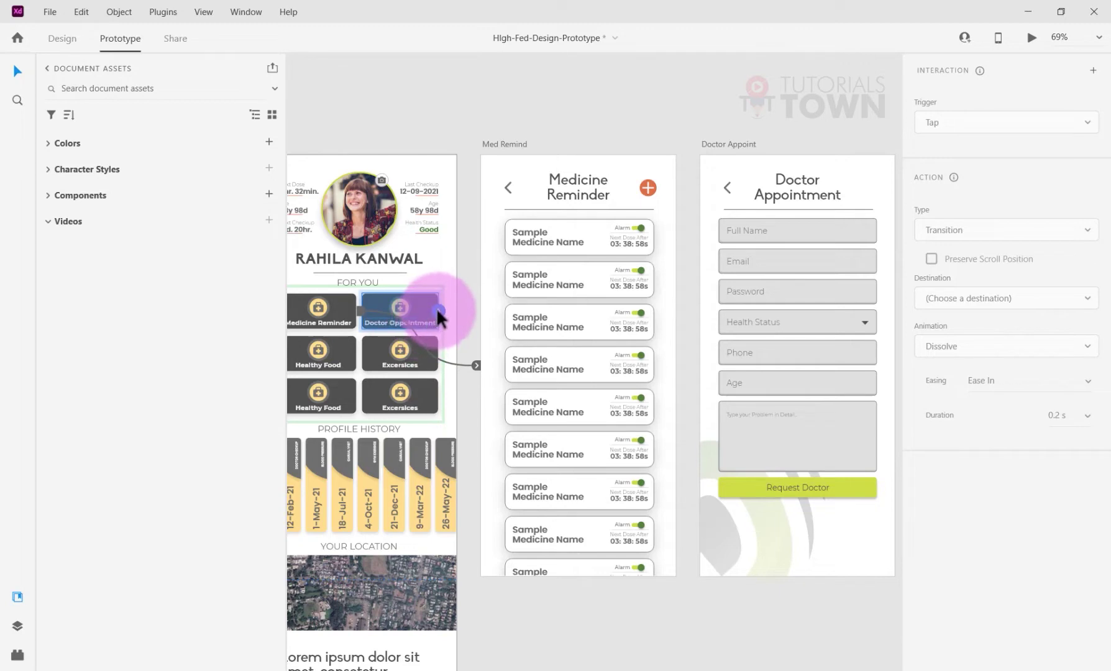
pyautogui.moveTo(437, 307)
pyautogui.mouseDown()
pyautogui.moveTo(469, 337)
pyautogui.moveTo(555, 374)
pyautogui.moveTo(701, 413)
pyautogui.moveTo(429, 320)
pyautogui.mouseUp()
pyautogui.moveTo(482, 368); pyautogui.dragTo(500, 438)
pyautogui.hotkey('ctrl', 'z')
# Give the Doctor Appointment button a tap transition with Doctor Appoint as its destination
pyautogui.scroll(-1, 569, 456)
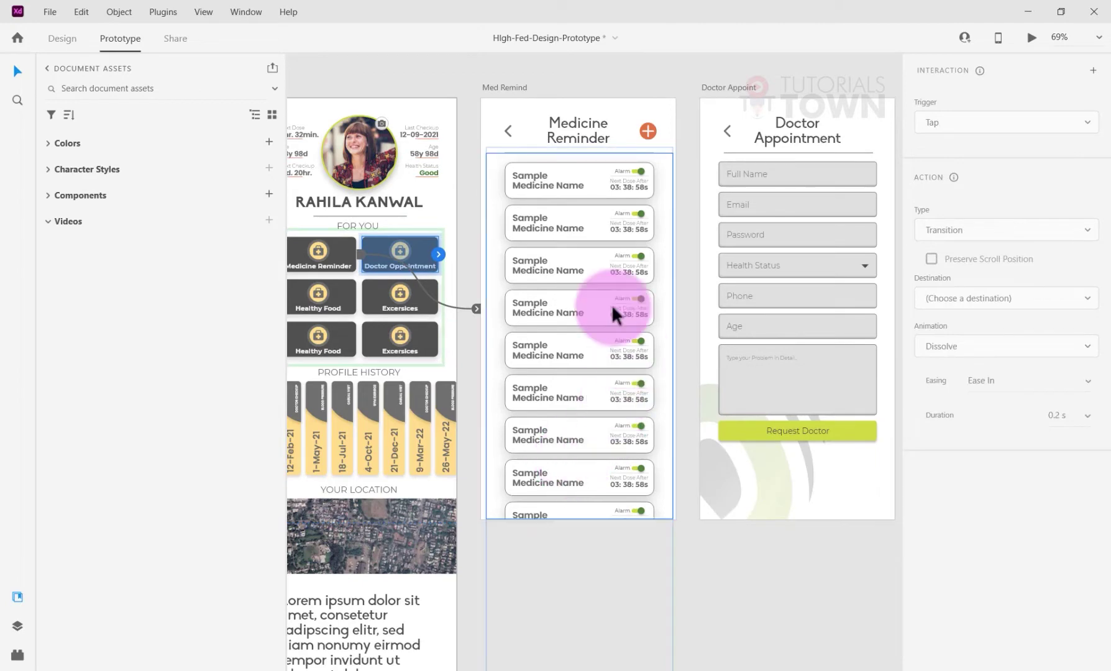
pyautogui.scroll(-5, 732, 326)
pyautogui.scroll(-3, 742, 345)
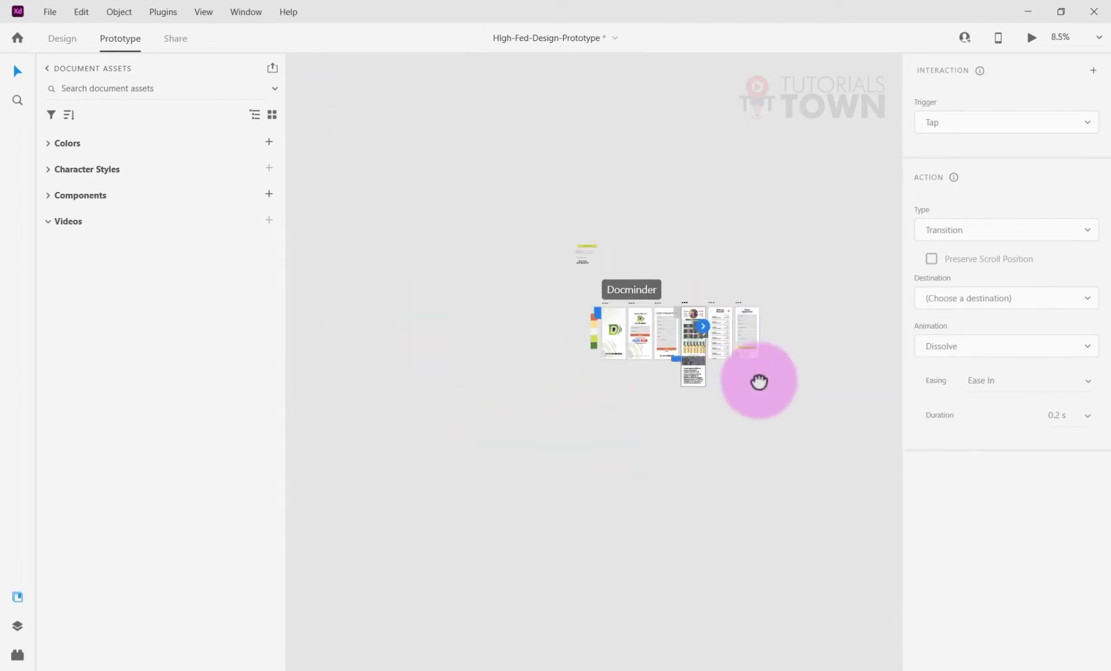
pyautogui.moveTo(759, 381); pyautogui.dragTo(449, 259)
pyautogui.moveTo(774, 369); pyautogui.dragTo(463, 293)
pyautogui.scroll(3, 383, 202)
pyautogui.scroll(3, 406, 204)
pyautogui.scroll(3, 408, 205)
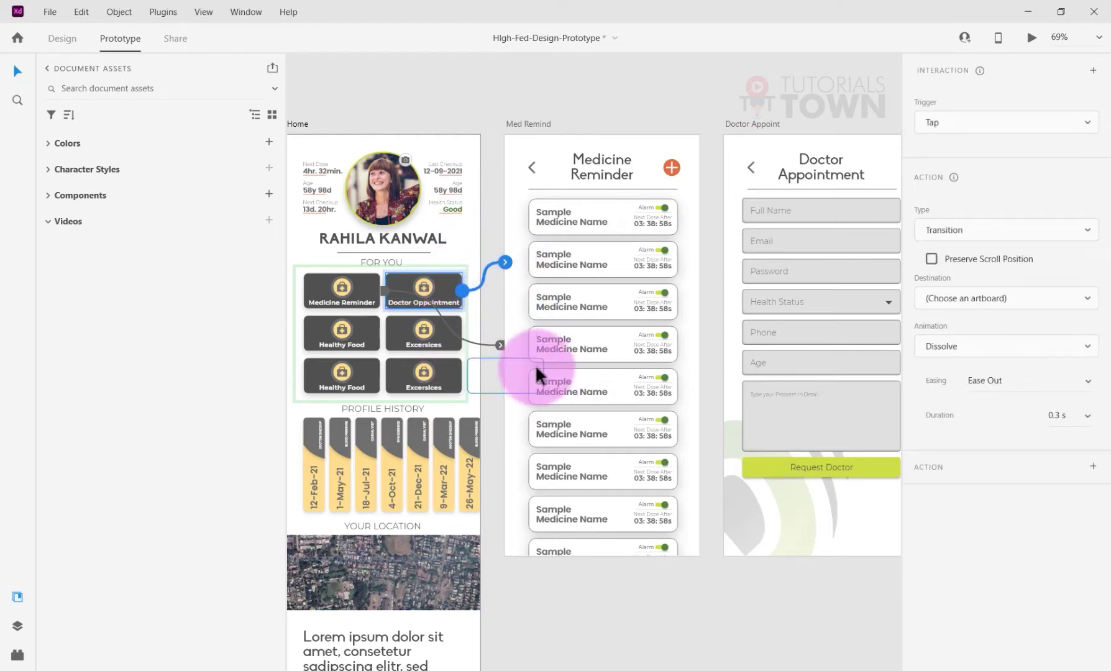
pyautogui.click(937, 298)
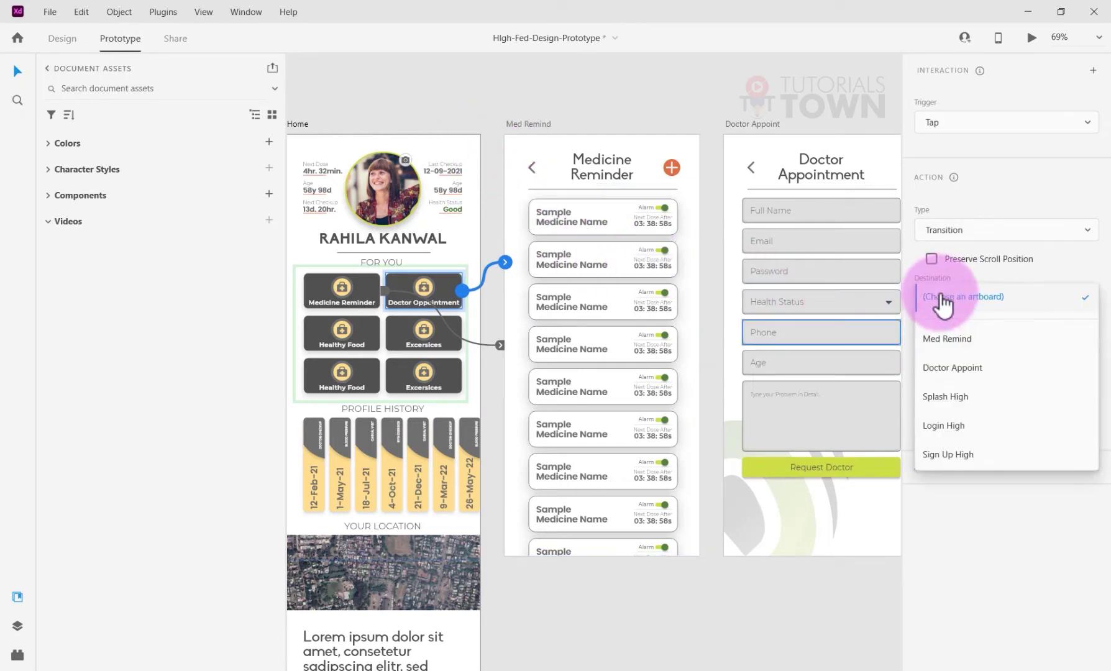
pyautogui.click(943, 370)
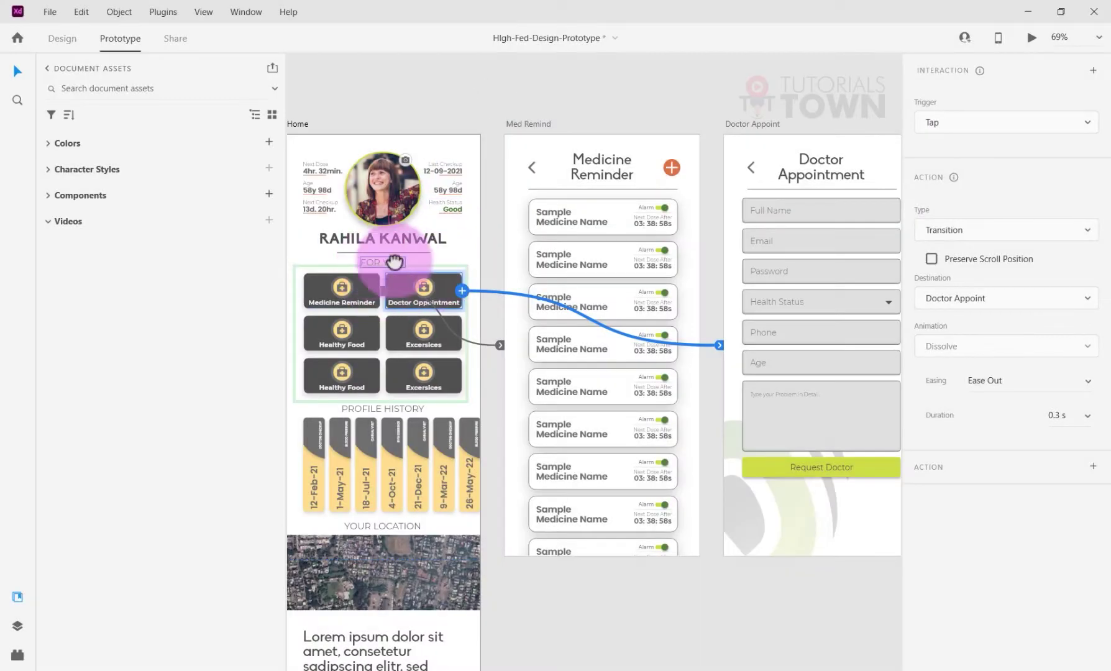
# Preview the prototype from Home, test the Doctor Appointment button and the back arrow, and close the preview
pyautogui.hscroll(-3, 435, 261)
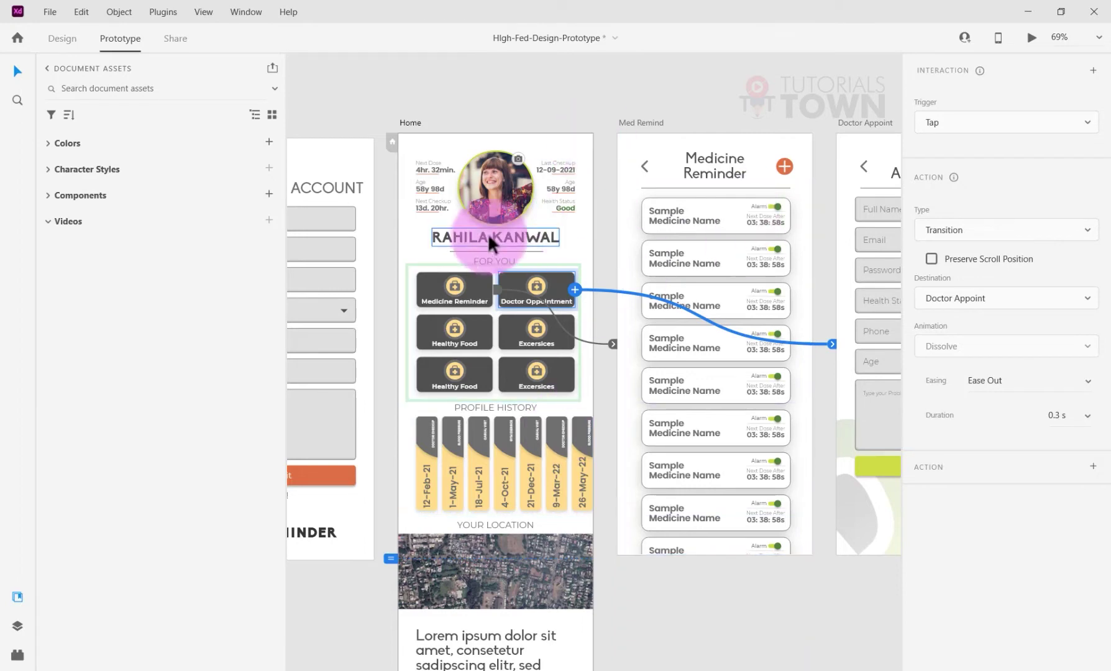
pyautogui.click(1032, 38)
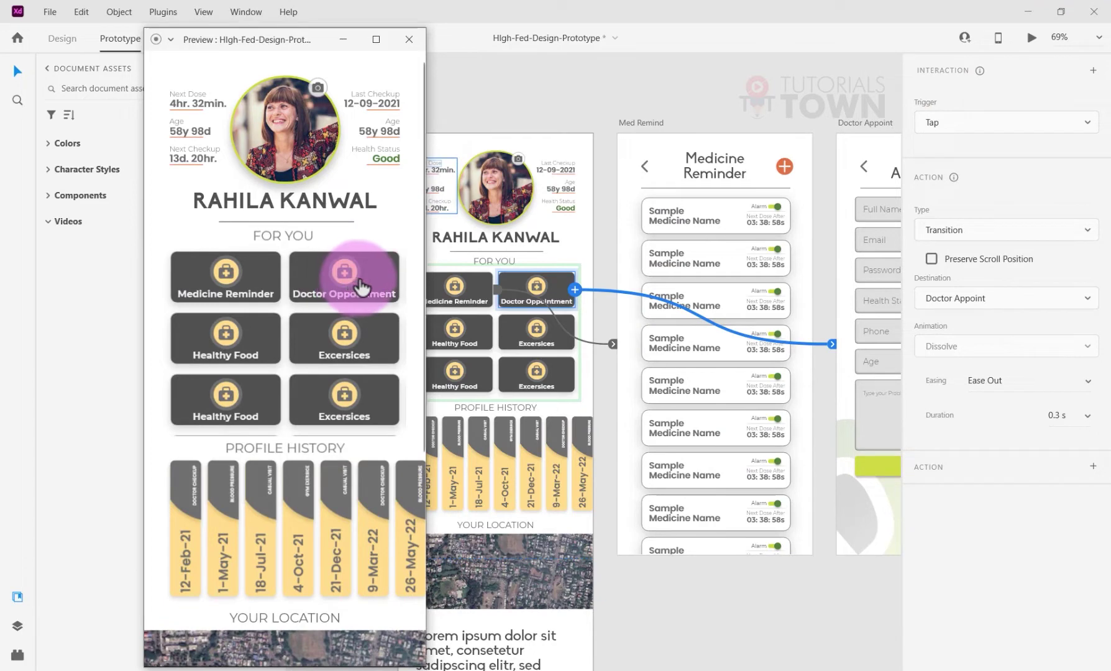
pyautogui.click(361, 282)
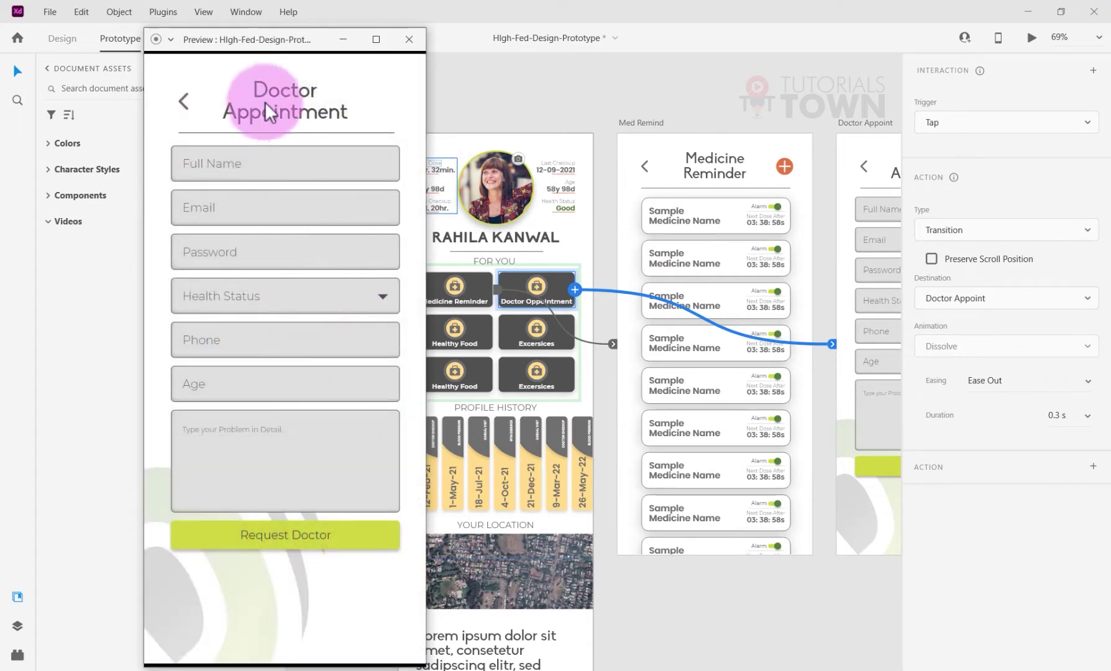
pyautogui.click(186, 111)
pyautogui.click(408, 38)
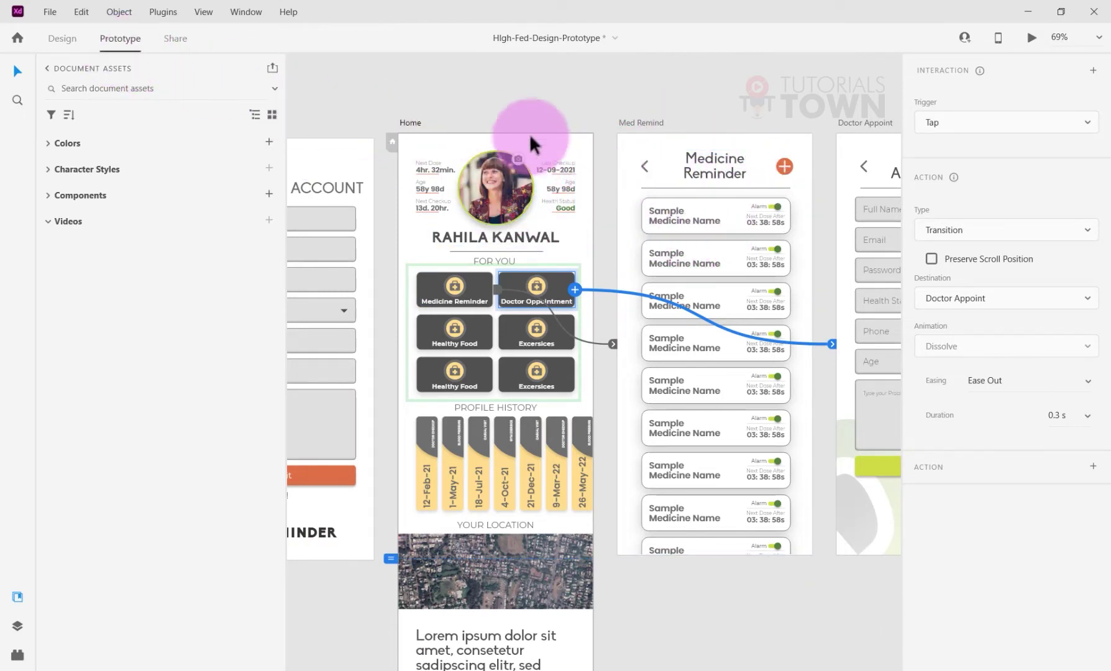
# Check the artboards' links and examine the trigger types available for the Doctor Appointment button
pyautogui.click(636, 117)
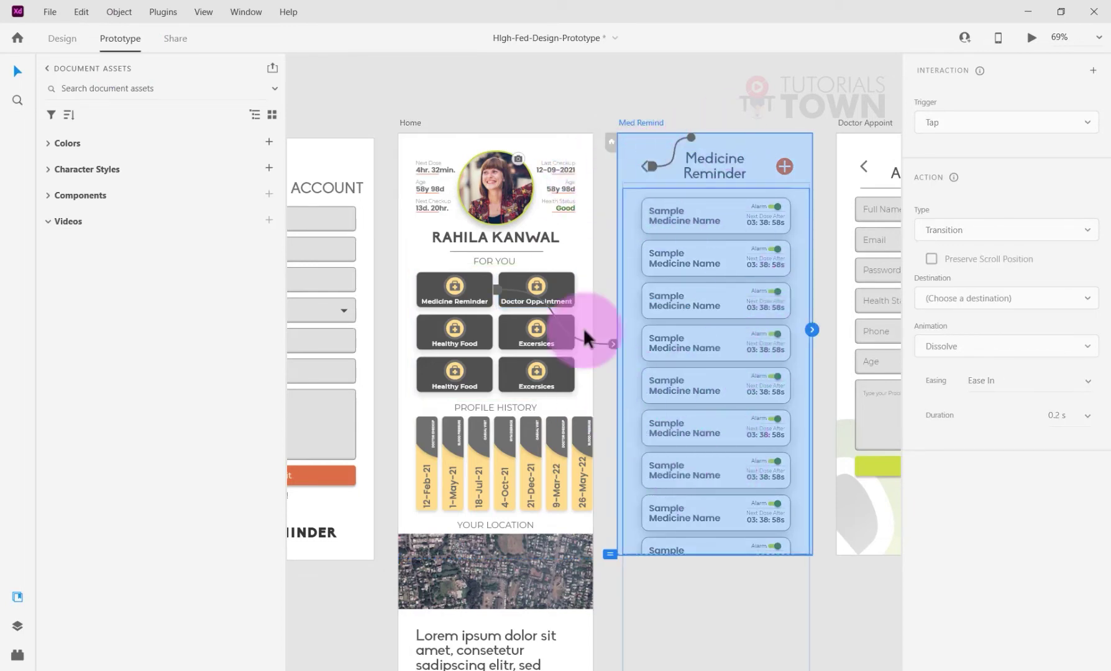
pyautogui.moveTo(503, 238); pyautogui.dragTo(422, 256)
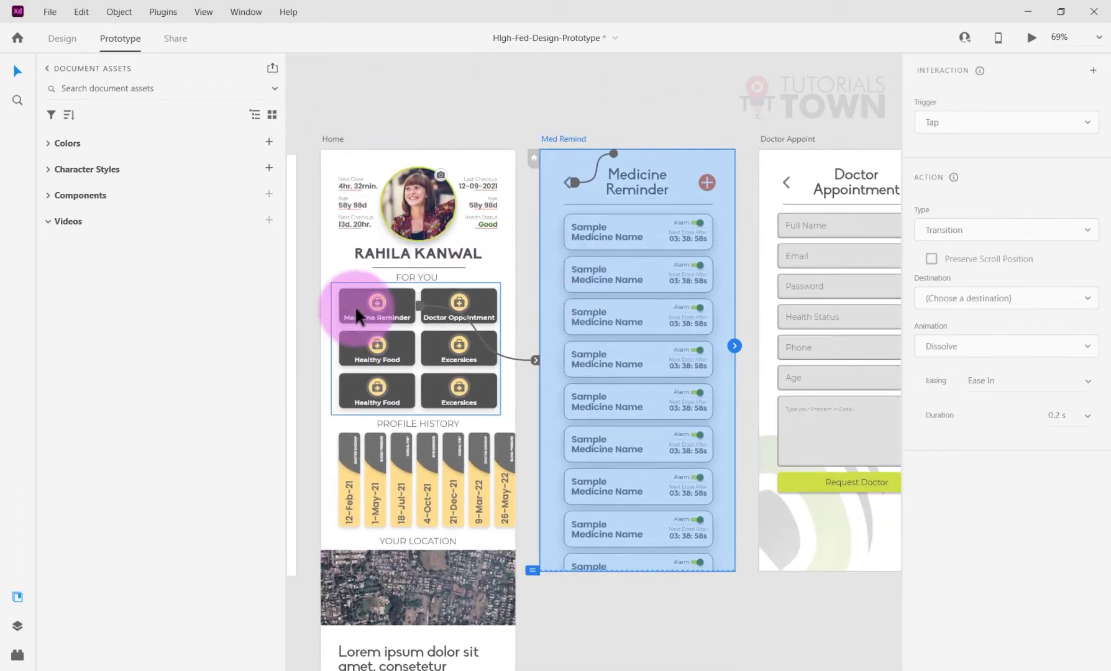
pyautogui.moveTo(363, 300); pyautogui.dragTo(518, 292)
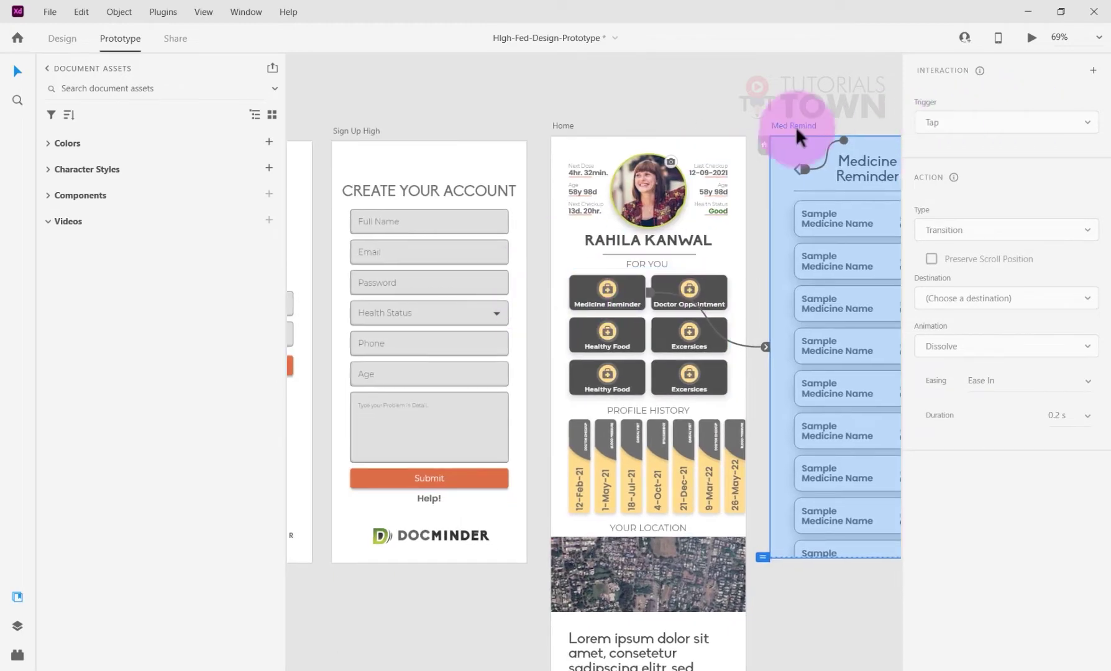
pyautogui.click(684, 118)
pyautogui.click(715, 295)
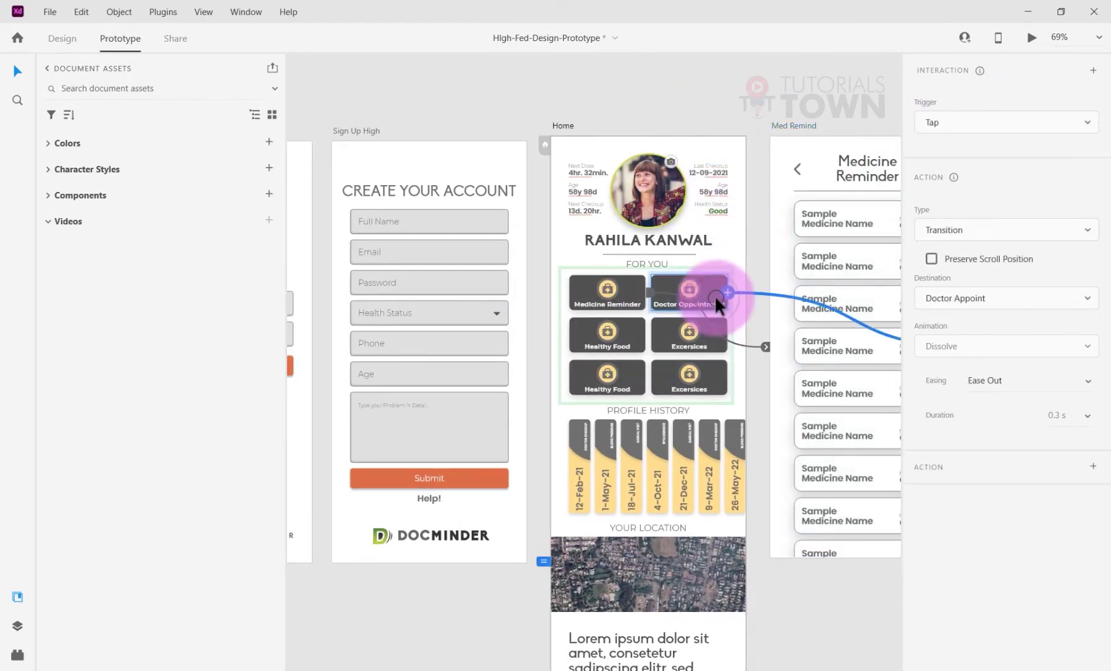
pyautogui.click(957, 124)
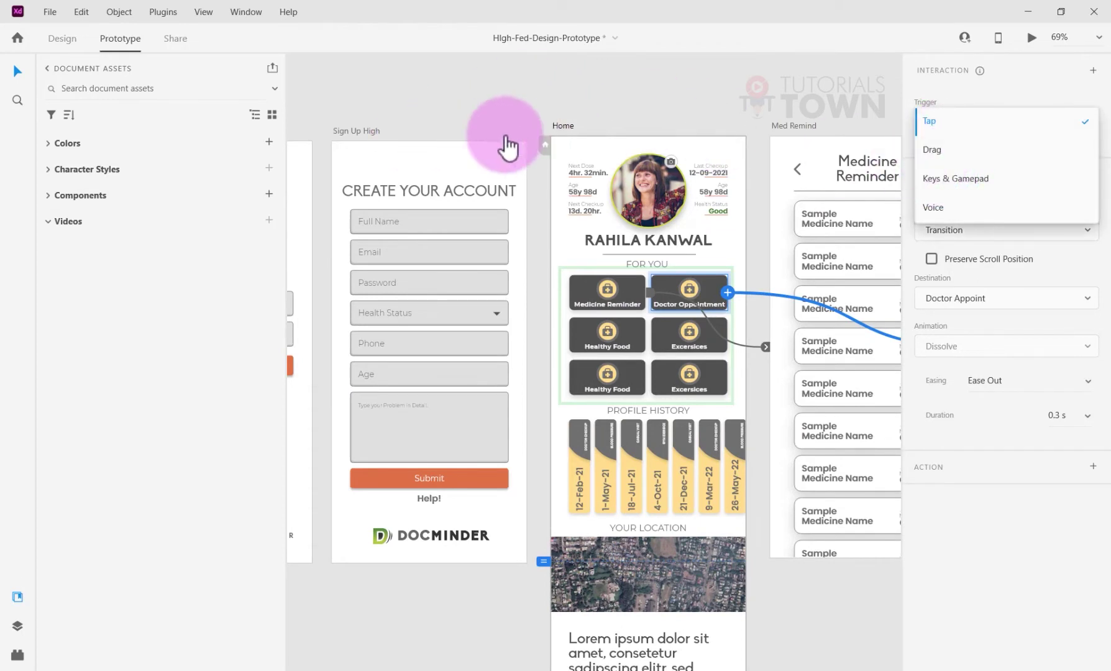
pyautogui.click(17, 71)
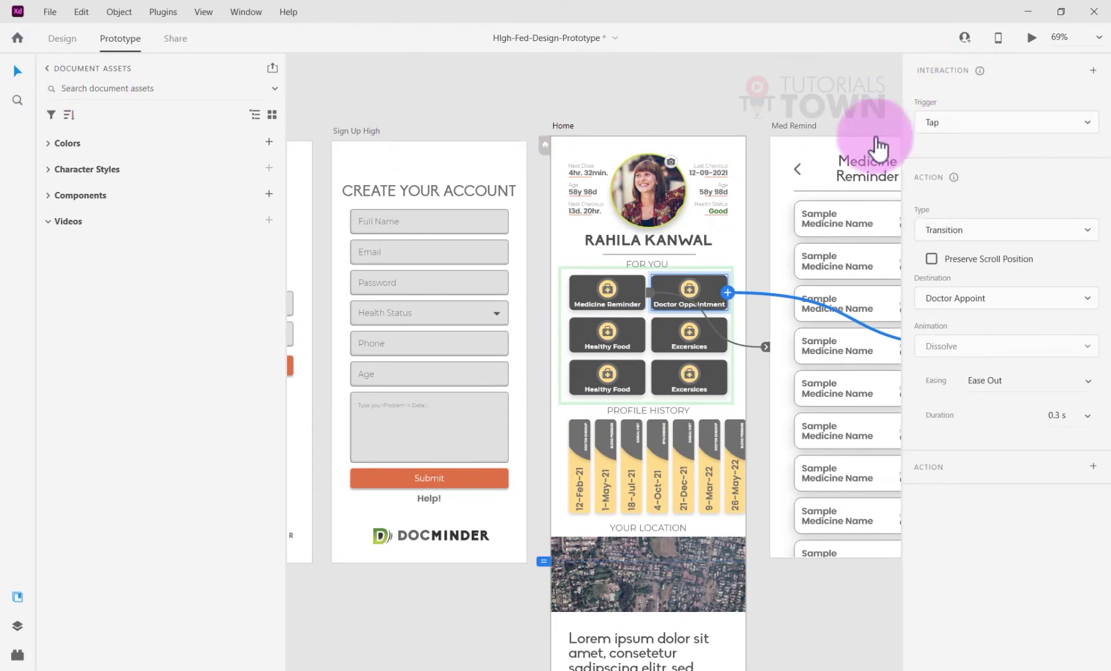
# Return to design mode and select the Splash High artboard
pyautogui.click(412, 193)
pyautogui.moveTo(587, 196); pyautogui.dragTo(612, 216)
pyautogui.hscroll(-10, 612, 216)
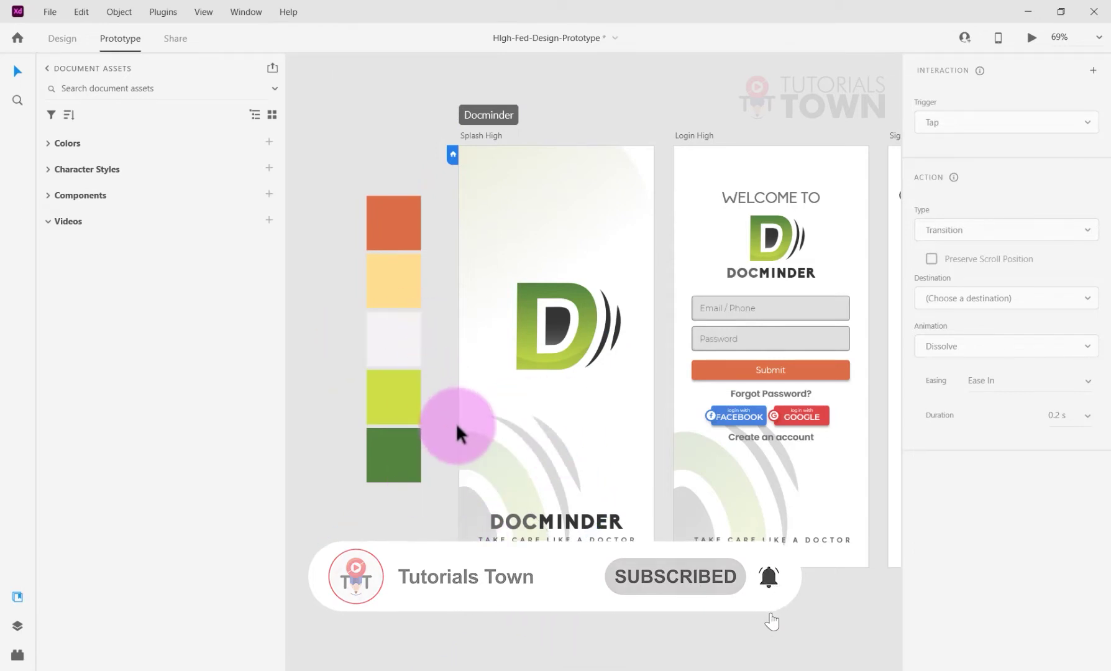
pyautogui.click(58, 39)
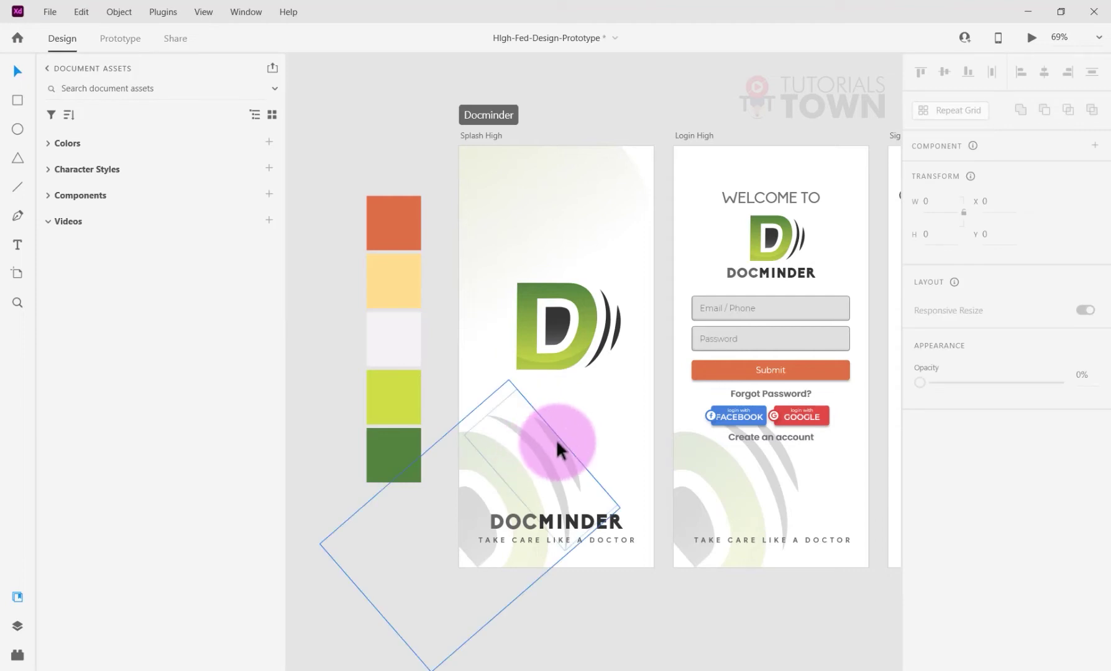
pyautogui.click(483, 135)
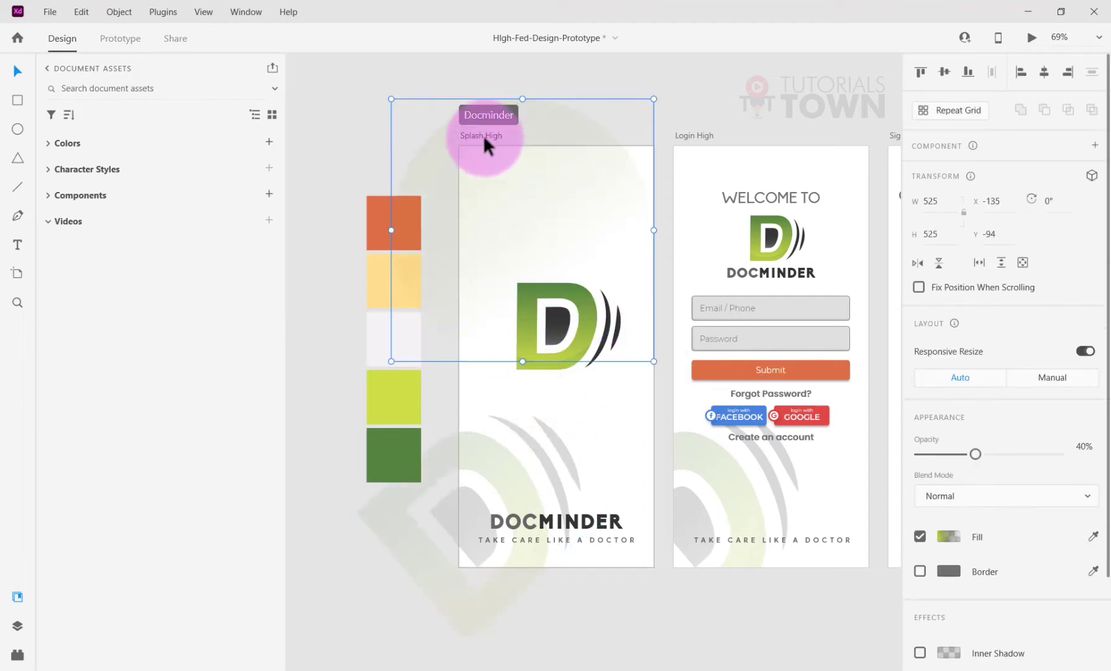
# Preview the transition from Splash High to the login artboard, close the preview and clear the selection
pyautogui.click(1032, 38)
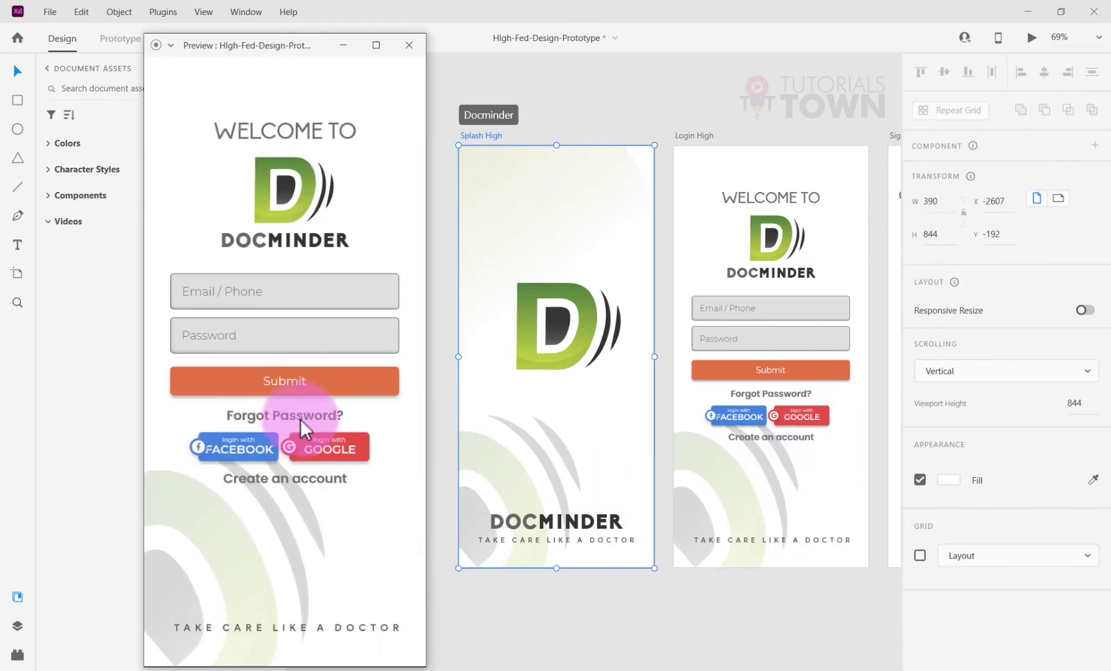
pyautogui.click(409, 45)
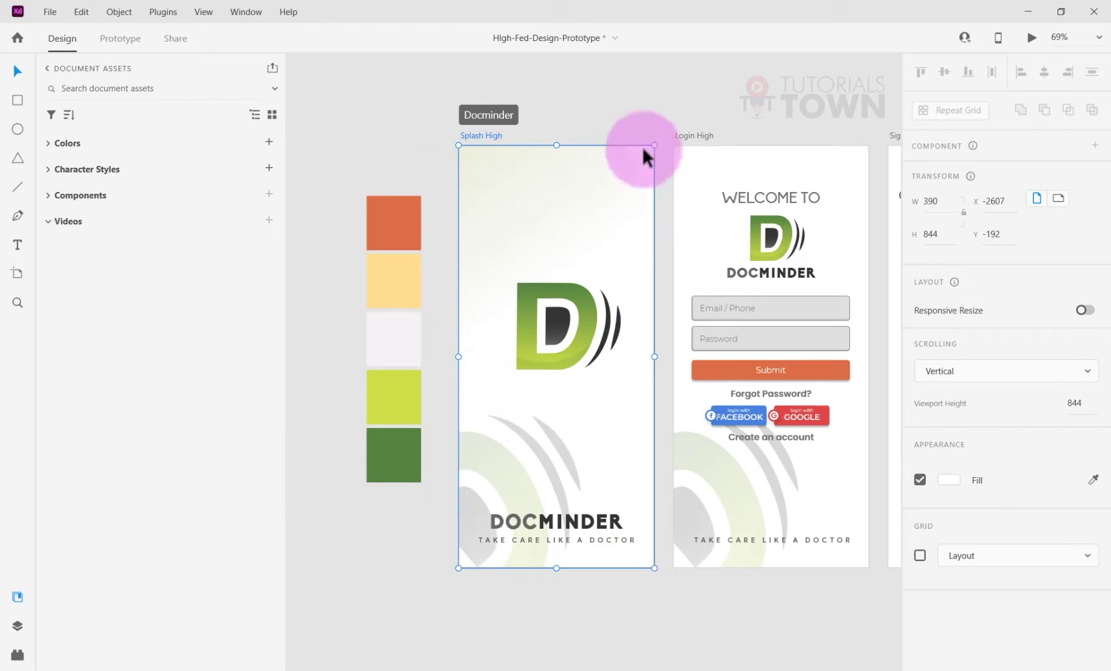
pyautogui.click(643, 121)
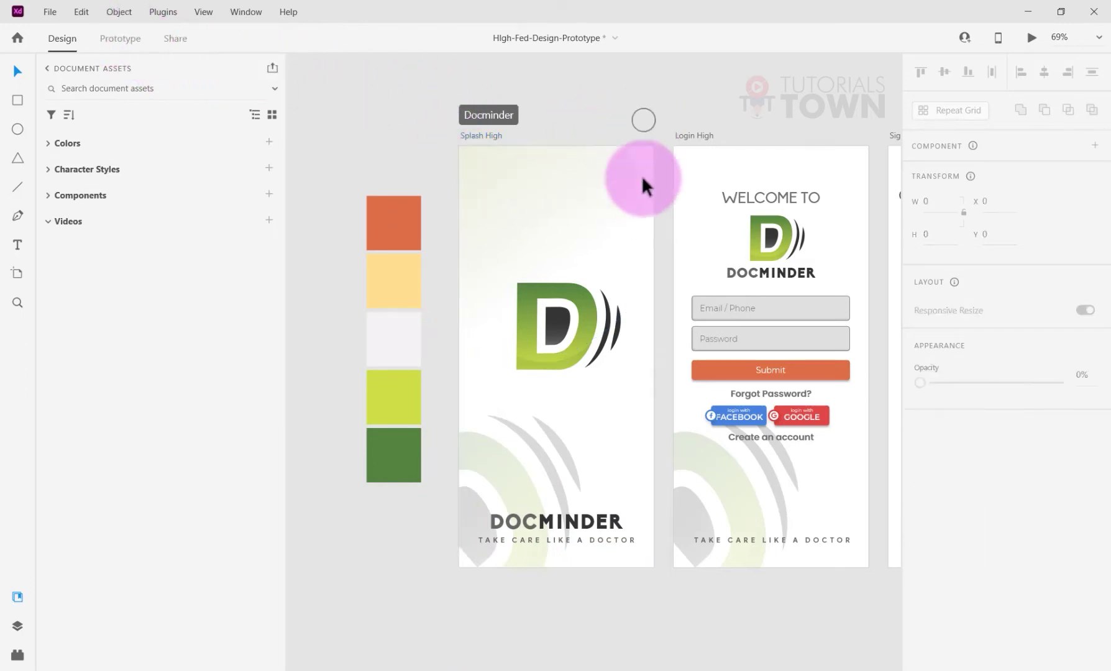
# Draw a borderless bar about 261 wide and 31 high above the DOCMINDER text on Splash High, with corner radius 100
pyautogui.click(18, 100)
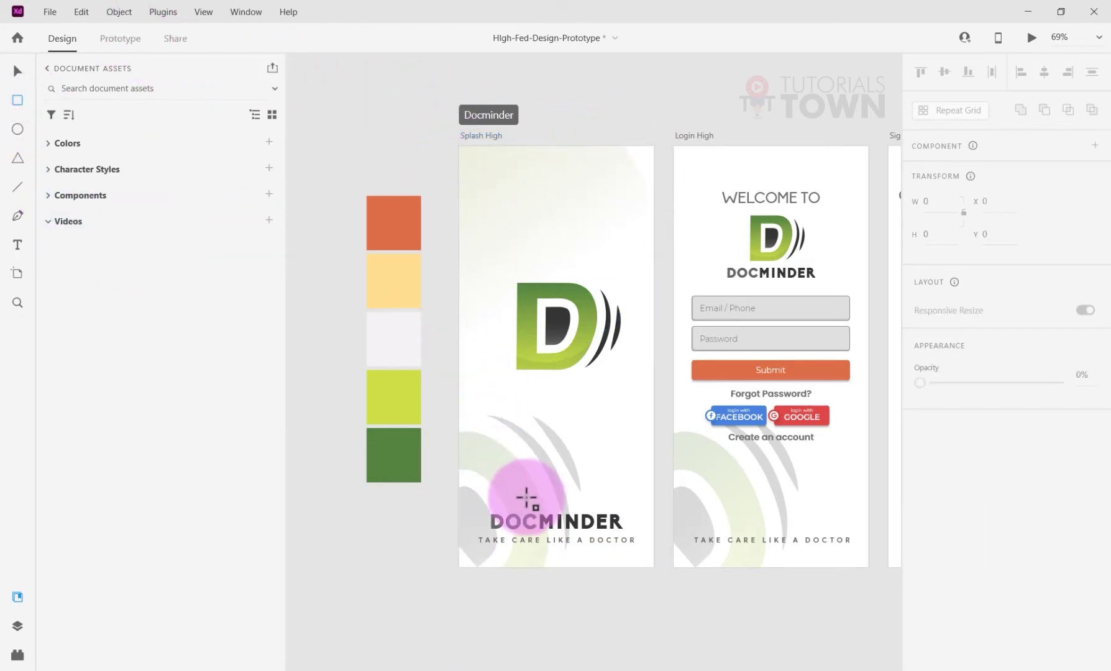
pyautogui.moveTo(494, 495); pyautogui.dragTo(623, 505)
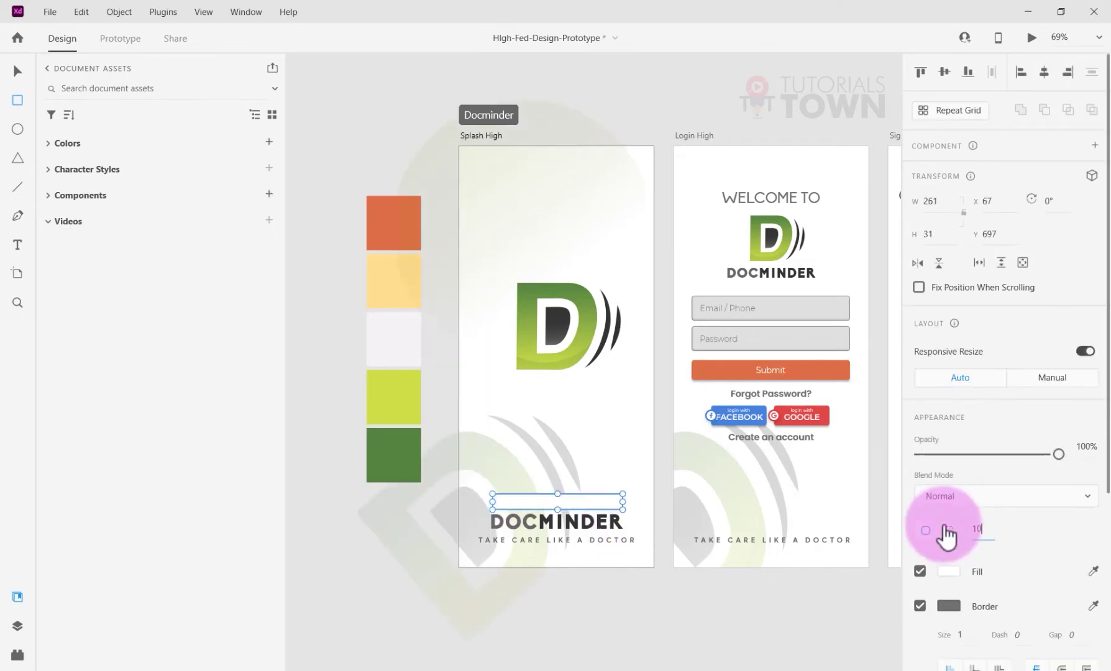
pyautogui.click(977, 528)
pyautogui.write('100')
pyautogui.click(922, 606)
# Fill the rounded bar with a linear gradient running from light green to dark olive #676F24
pyautogui.click(949, 571)
pyautogui.click(770, 445)
pyautogui.click(759, 469)
pyautogui.click(68, 143)
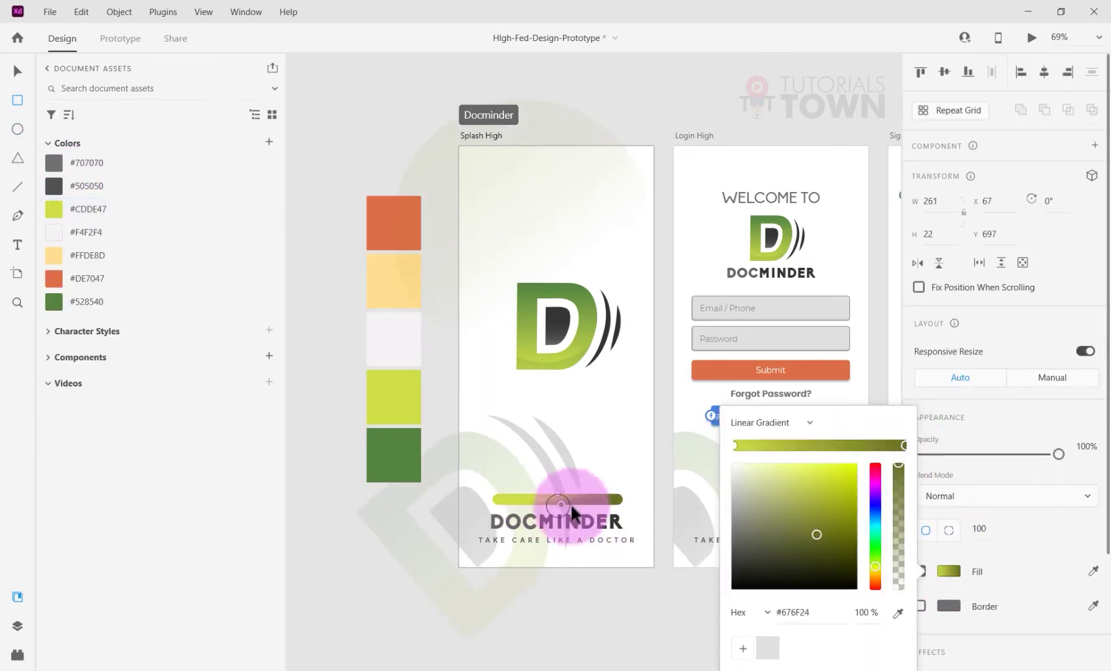
# Add the text "Slide to Continue" just above the gradient bar on the Splash High artboard
pyautogui.press('t')
pyautogui.click(536, 484)
pyautogui.write('Slide to Continue to Continu')
pyautogui.press('Escape')
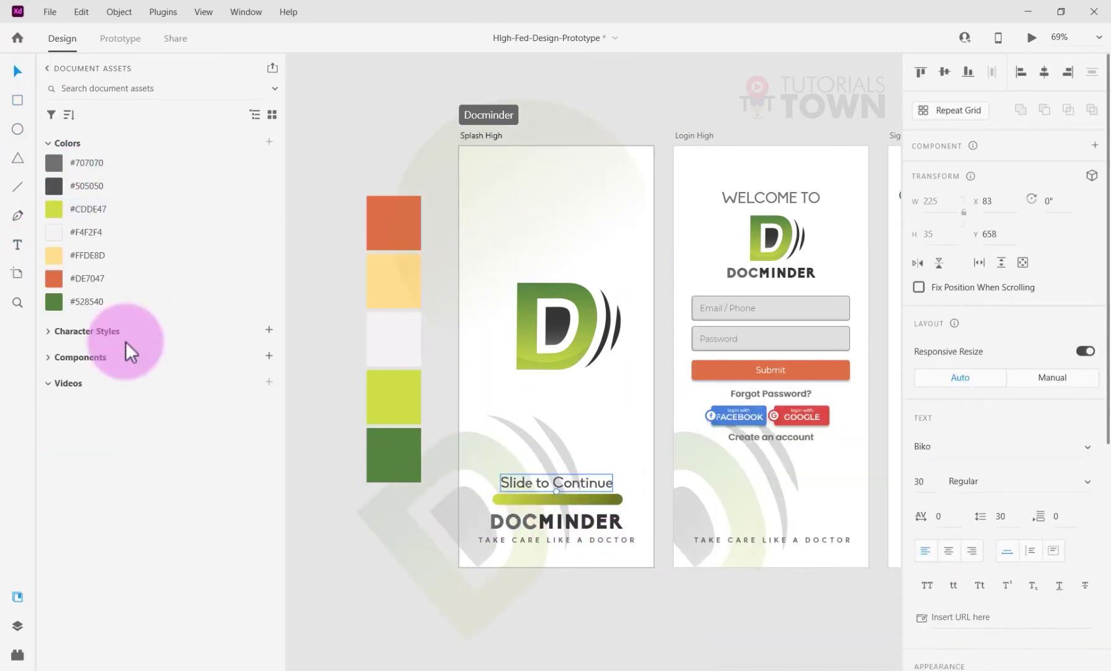
# Apply the Buttons Font character style to the Slide to Continue text and position it on the gradient bar
pyautogui.click(87, 331)
pyautogui.click(92, 397)
pyautogui.moveTo(590, 488); pyautogui.dragTo(589, 500)
pyautogui.scroll(3, 648, 567)
pyautogui.click(496, 445)
pyautogui.click(497, 453)
pyautogui.press('Escape')
pyautogui.press('Escape')
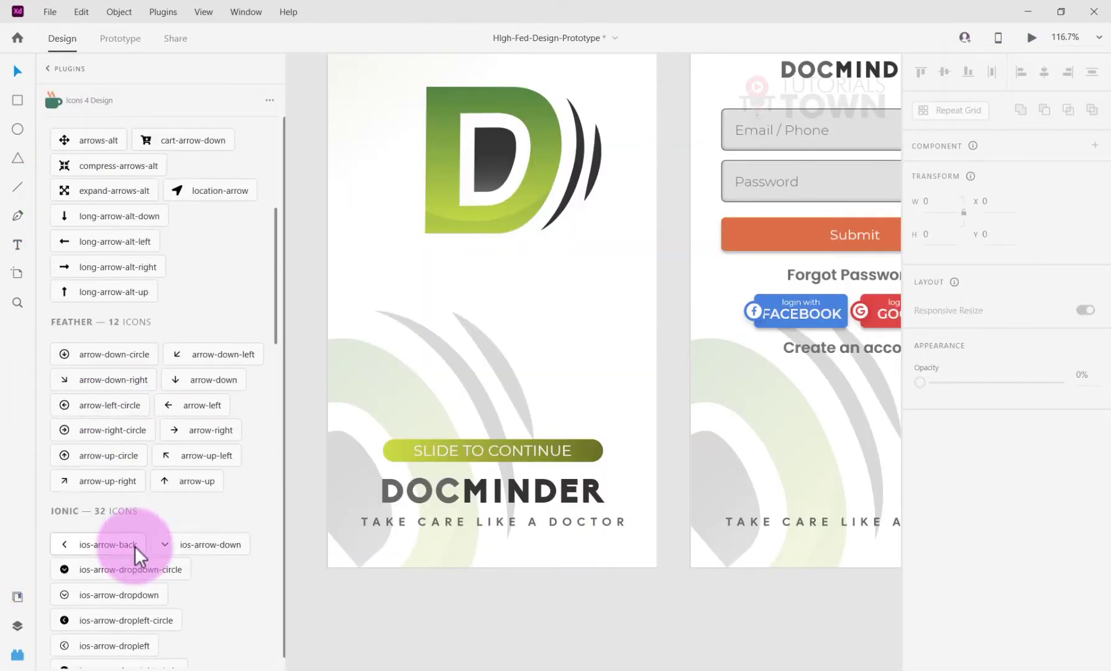
# Insert the Feather arrow-right icon with a white border at the right end of the bar and check the preview
pyautogui.click(591, 453)
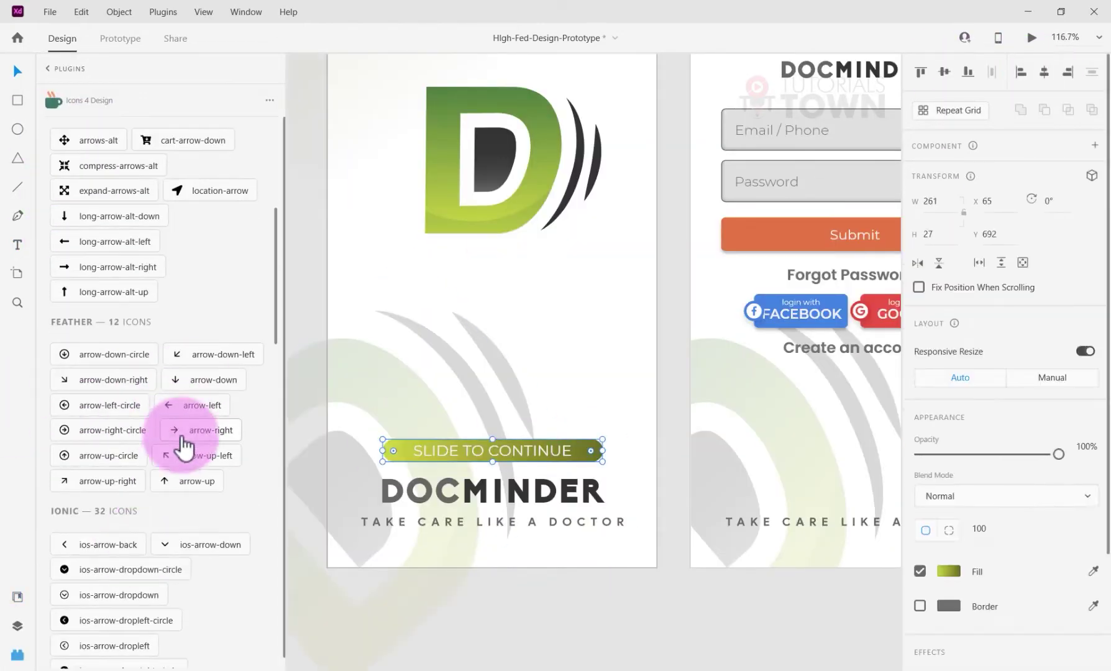
pyautogui.click(180, 436)
pyautogui.scroll(-3, 954, 582)
pyautogui.click(949, 505)
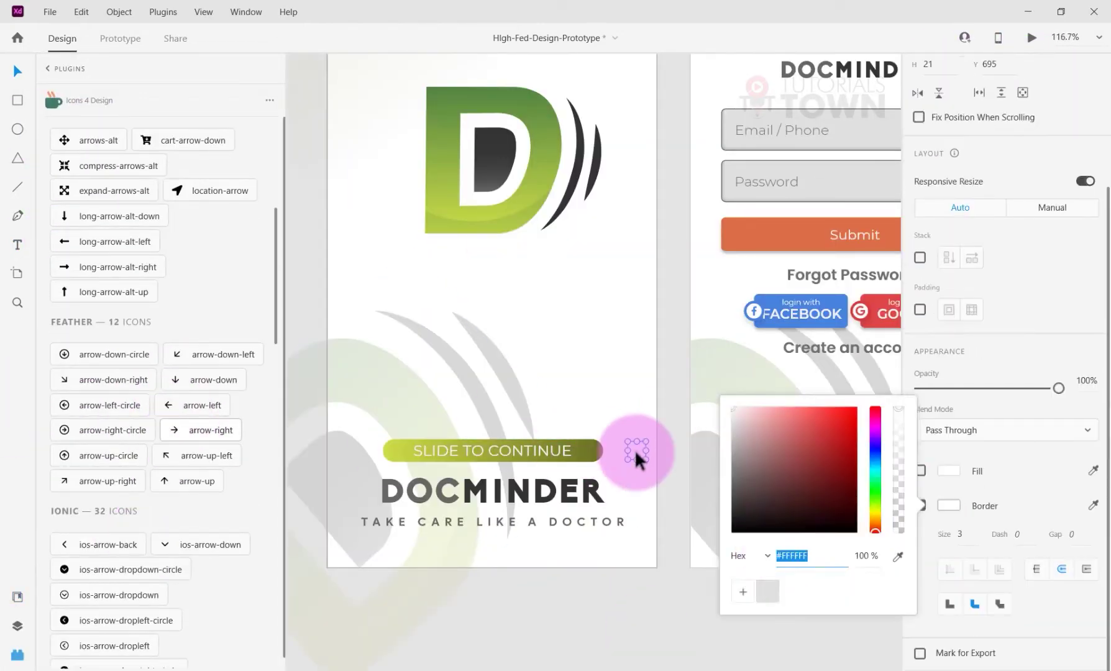
pyautogui.moveTo(636, 453); pyautogui.dragTo(586, 453)
pyautogui.scroll(8, 591, 455)
pyautogui.moveTo(618, 354); pyautogui.dragTo(576, 383)
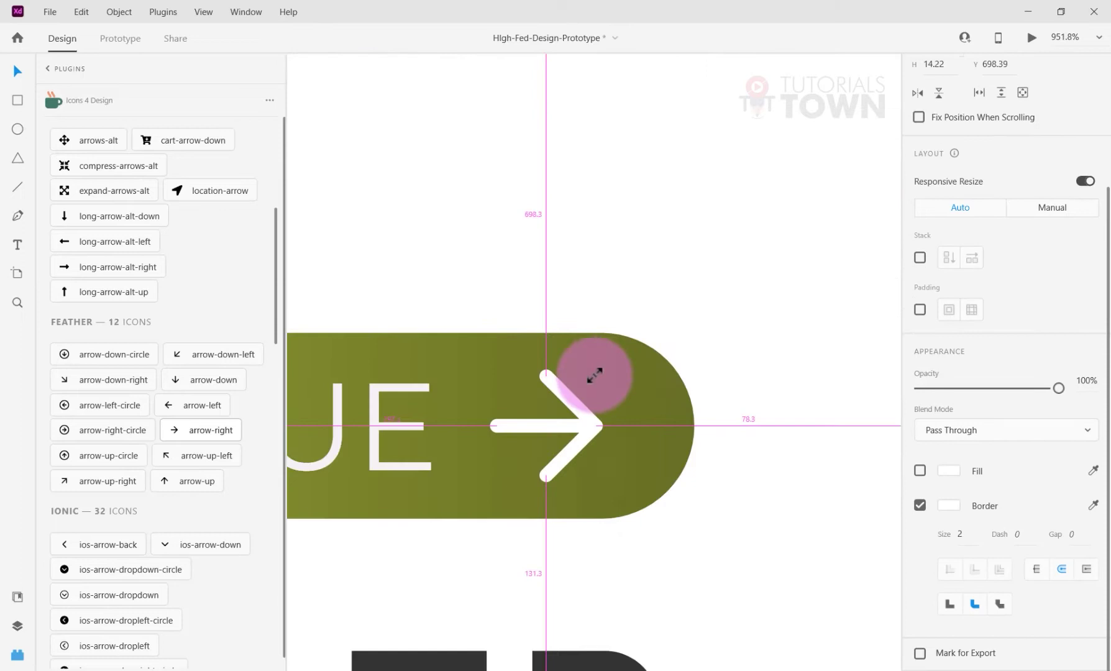
pyautogui.click(1031, 38)
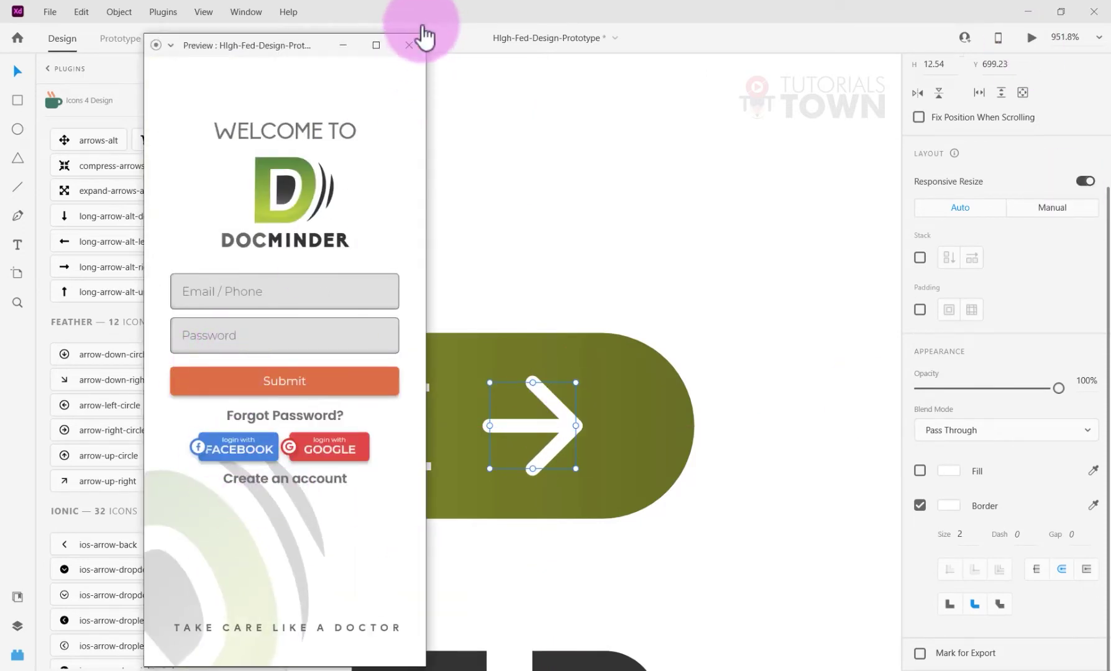
pyautogui.click(409, 44)
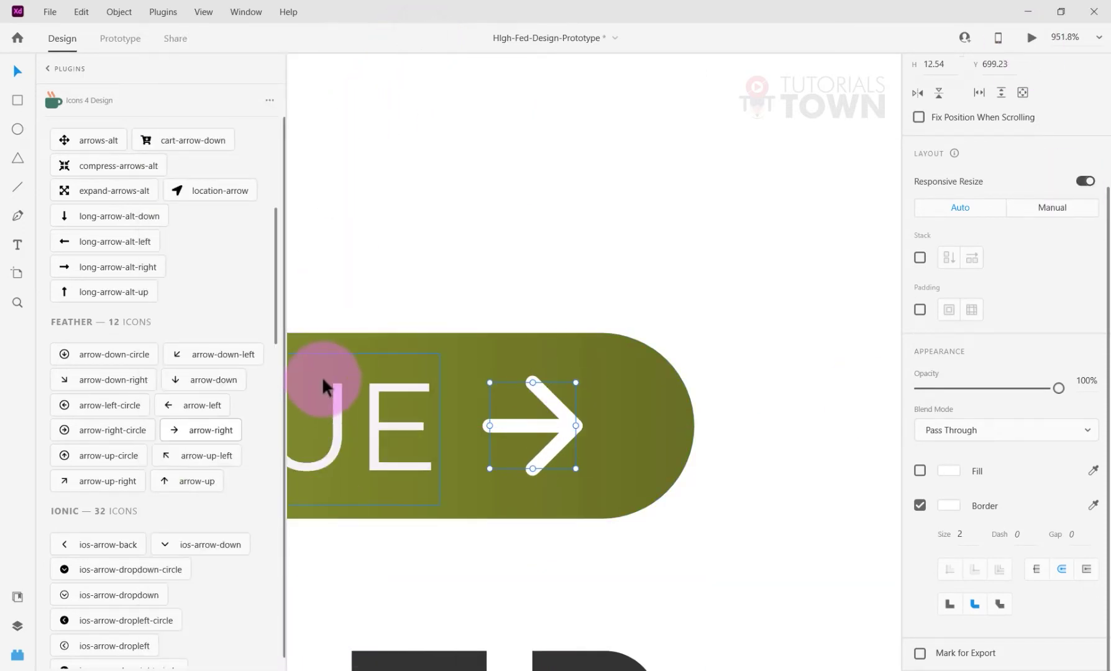
# Group the gradient bar, the Slide to Continue text and the arrow icon on the Splash High artboard
pyautogui.scroll(-10, 536, 427)
pyautogui.moveTo(517, 282); pyautogui.dragTo(608, 358)
pyautogui.click(716, 394)
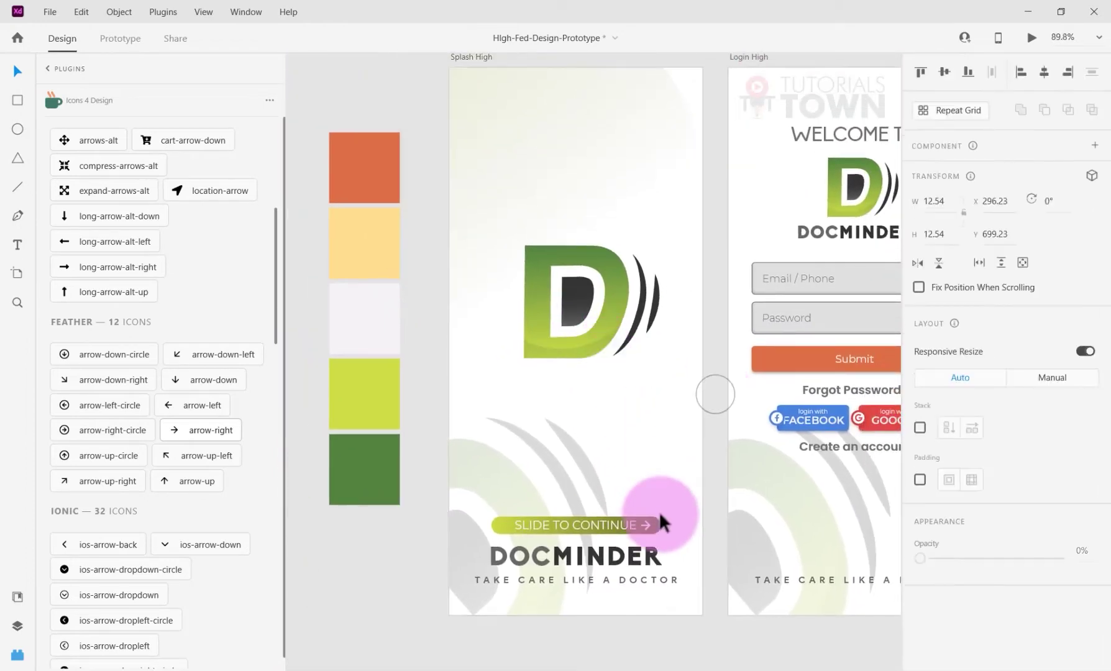
pyautogui.click(619, 532)
pyautogui.click(525, 483)
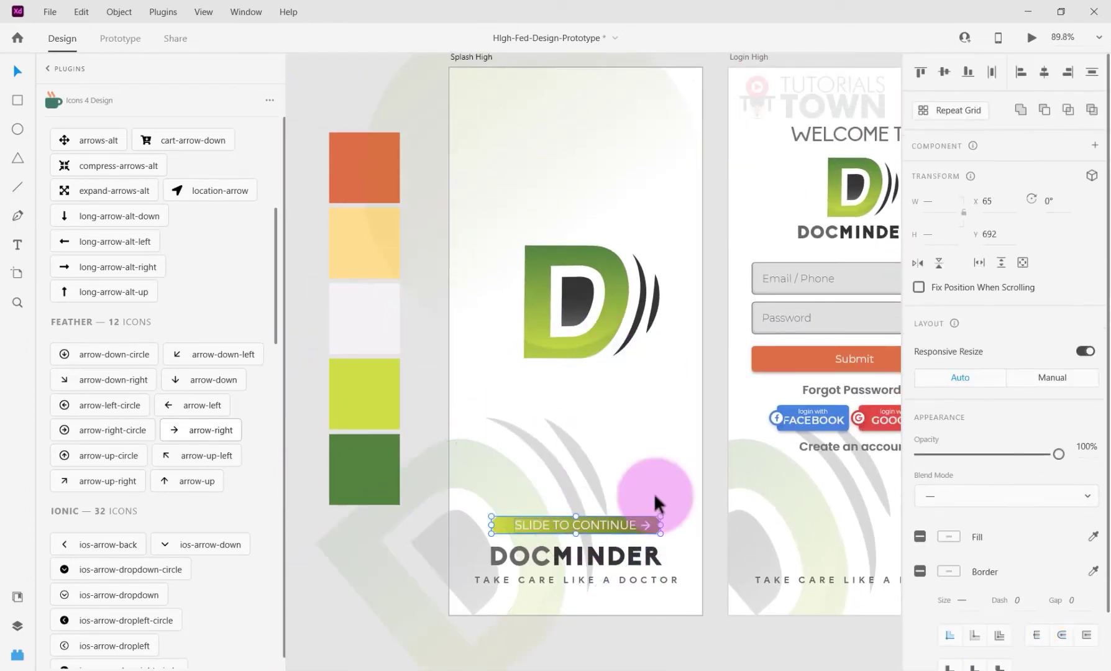
pyautogui.rightClick(643, 522)
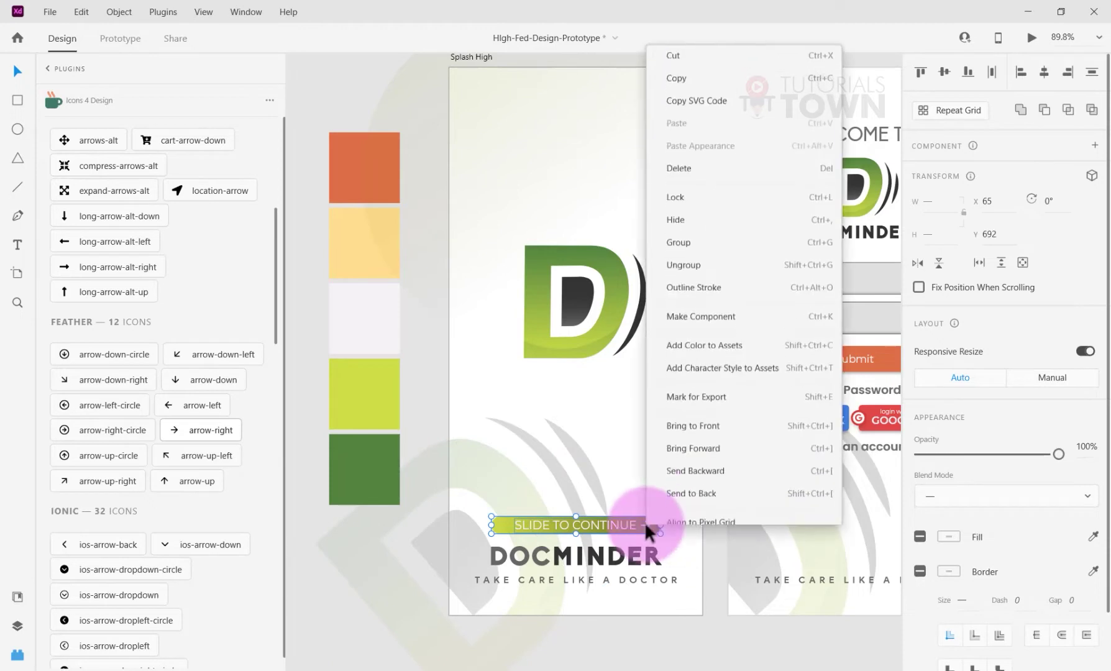
pyautogui.click(696, 242)
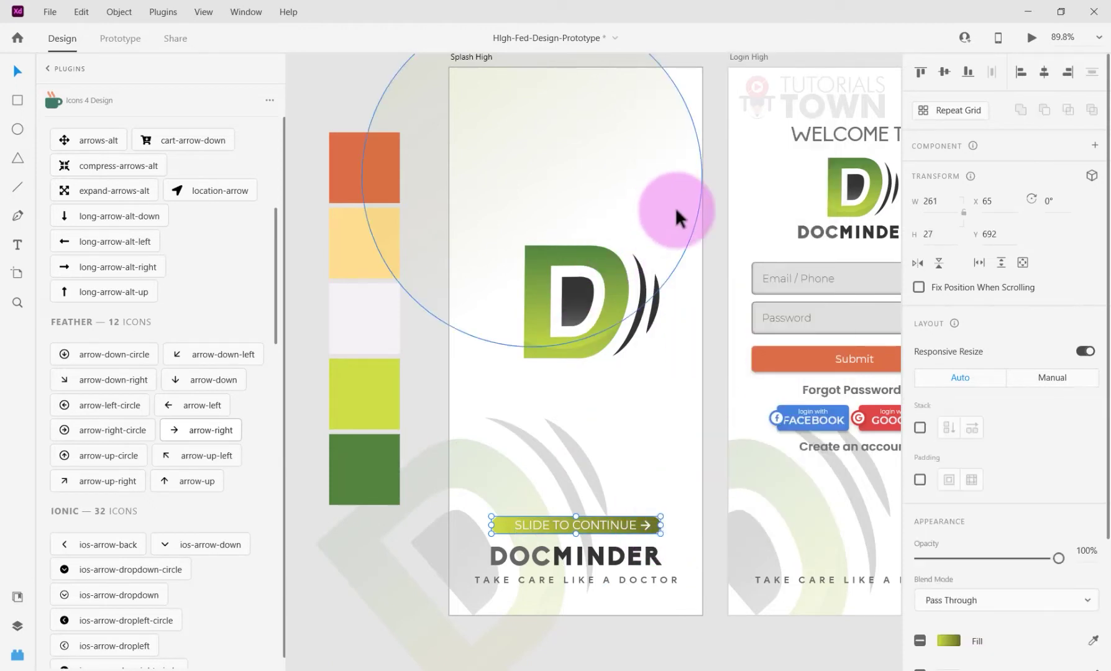
# In prototype mode, set the trigger of the Splash High artboard's link to Login High to Drag
pyautogui.click(120, 38)
pyautogui.click(305, 153)
pyautogui.click(550, 346)
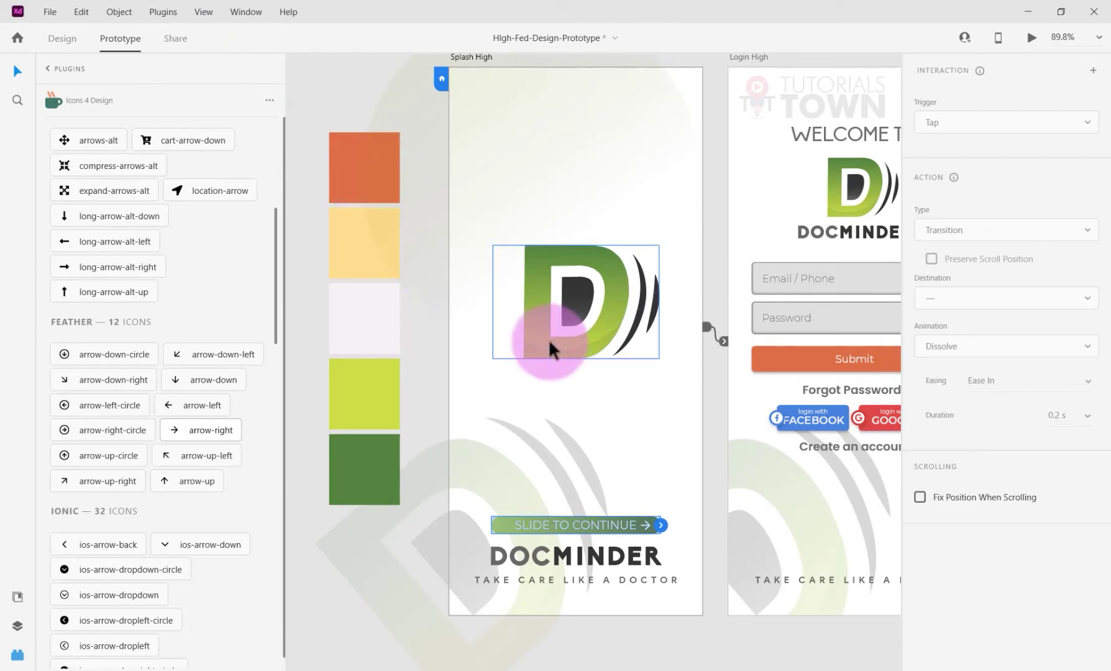
pyautogui.click(652, 471)
pyautogui.moveTo(712, 332); pyautogui.dragTo(708, 331)
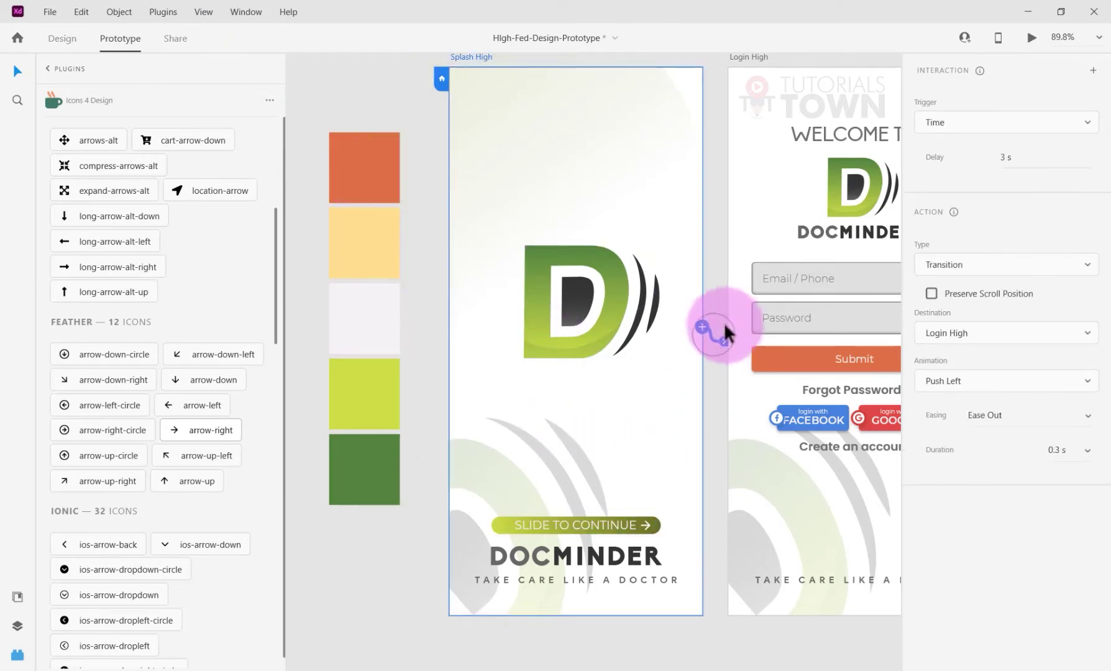
pyautogui.click(947, 127)
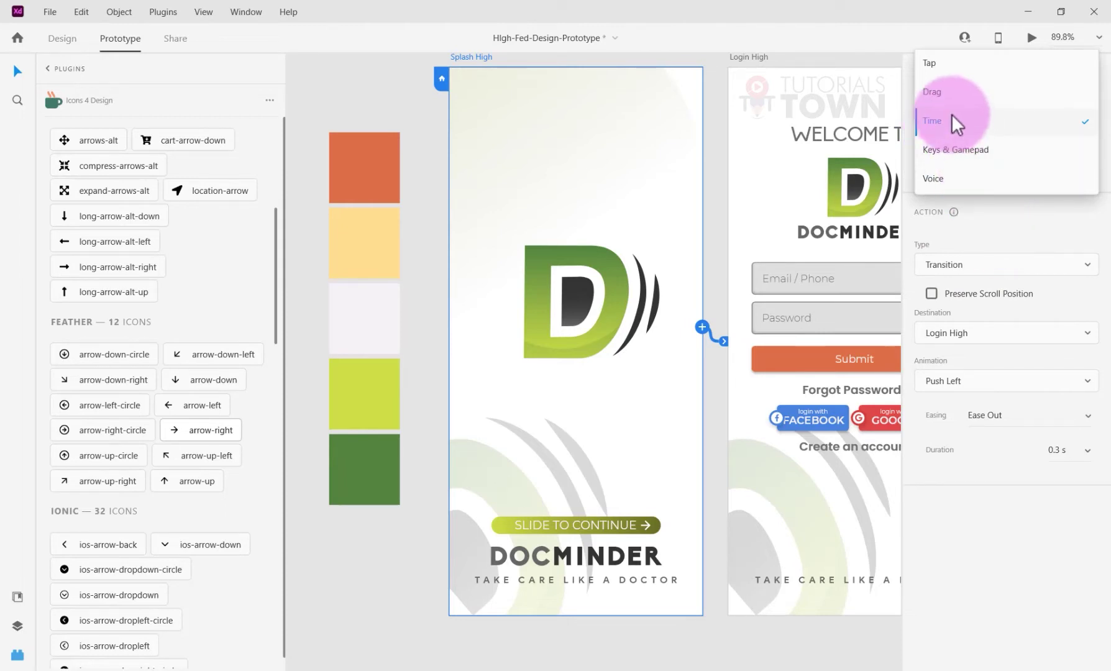
pyautogui.click(938, 93)
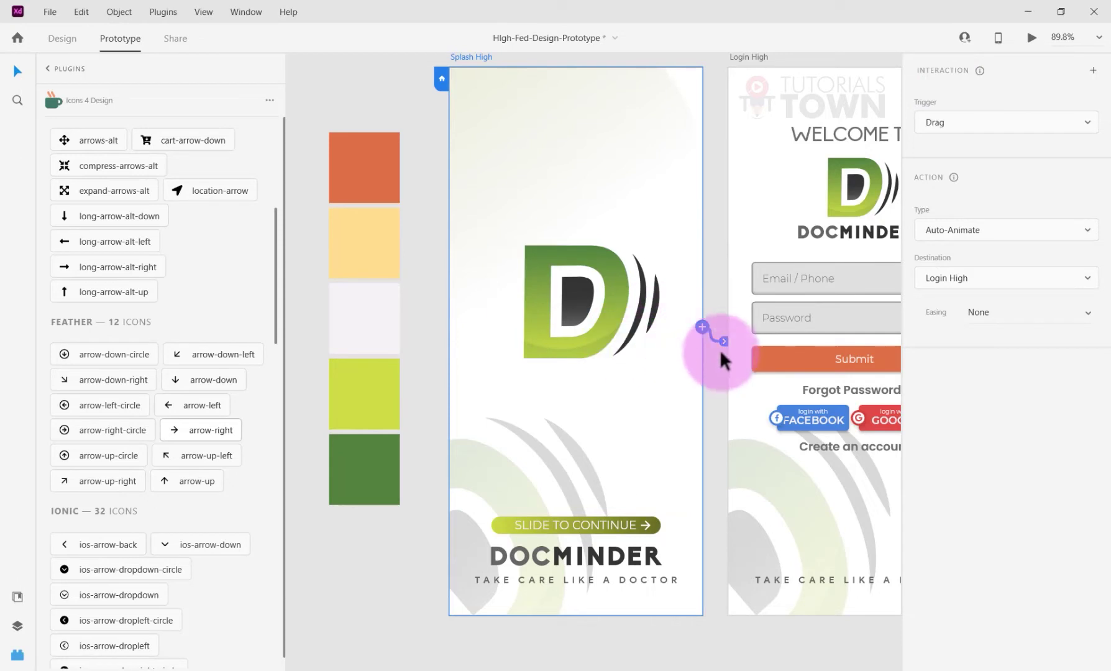
# Remove the Splash High artboard's own link and connect the Slide to Continue group to Login High instead
pyautogui.moveTo(715, 341); pyautogui.dragTo(714, 396)
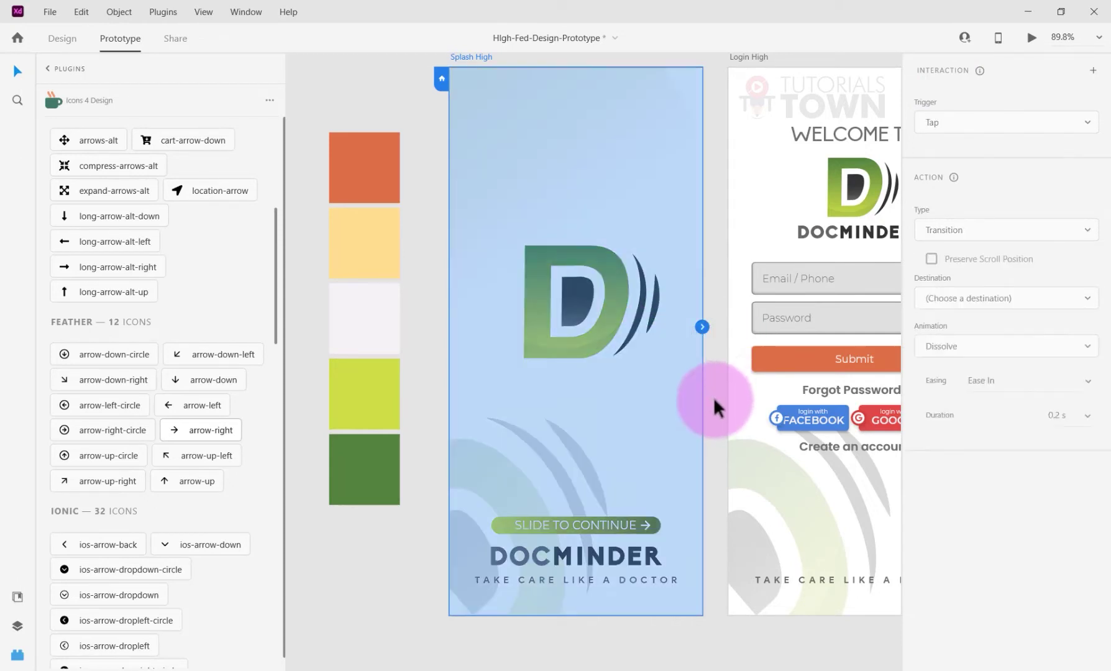
pyautogui.click(636, 528)
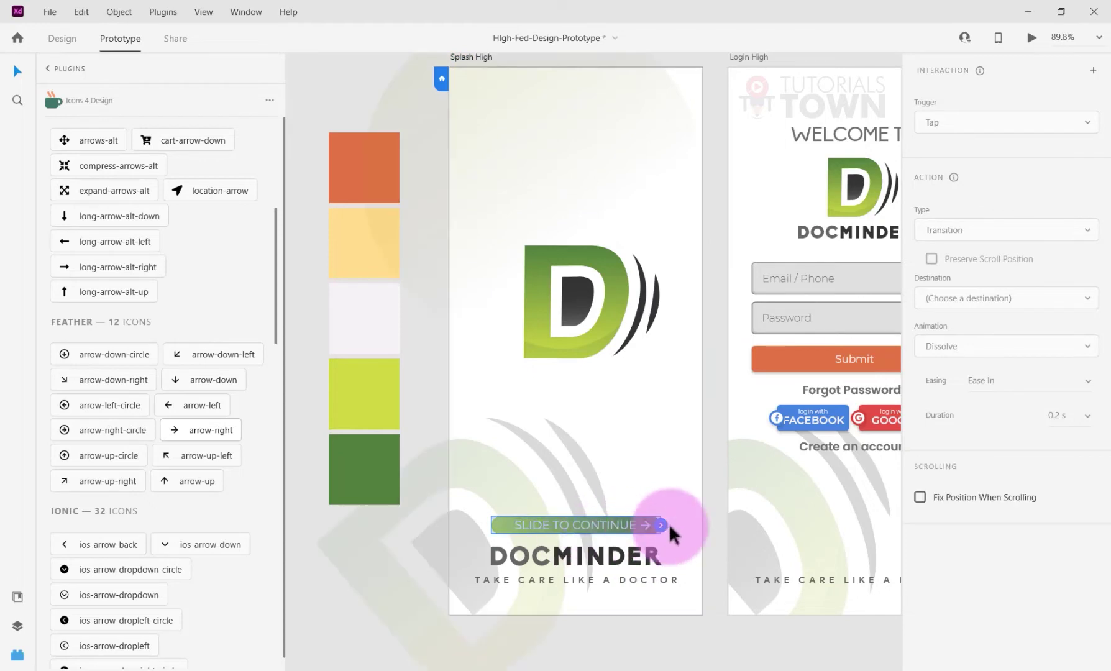
pyautogui.moveTo(658, 521); pyautogui.dragTo(734, 494)
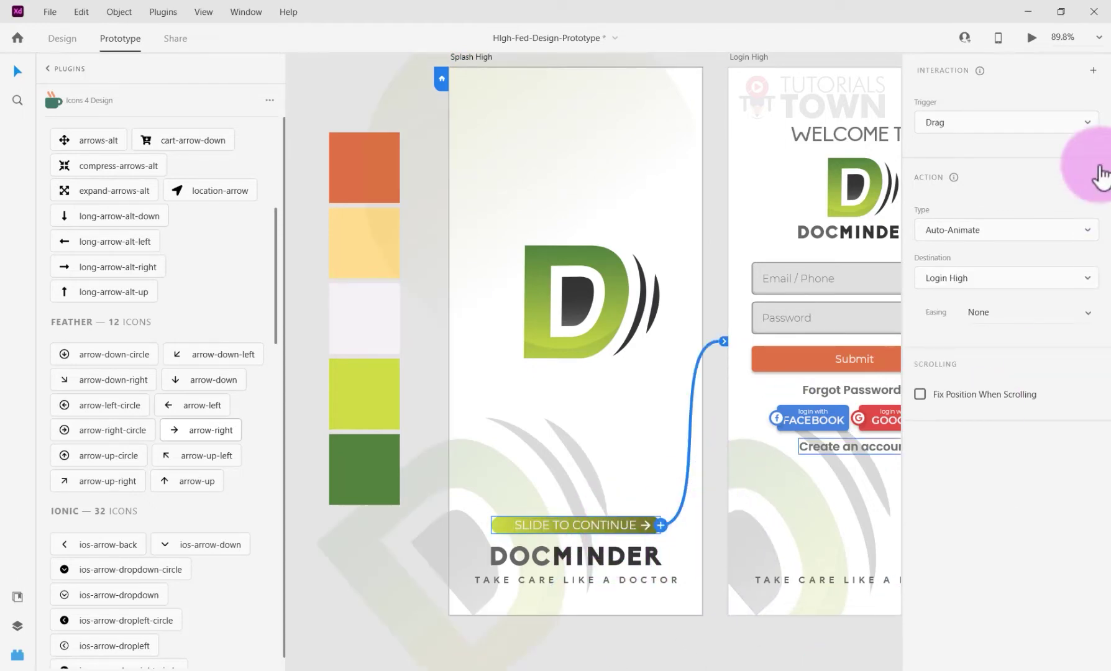
# Choose the Drag trigger and Ease Out easing for the Slide to Continue group's link
pyautogui.click(953, 124)
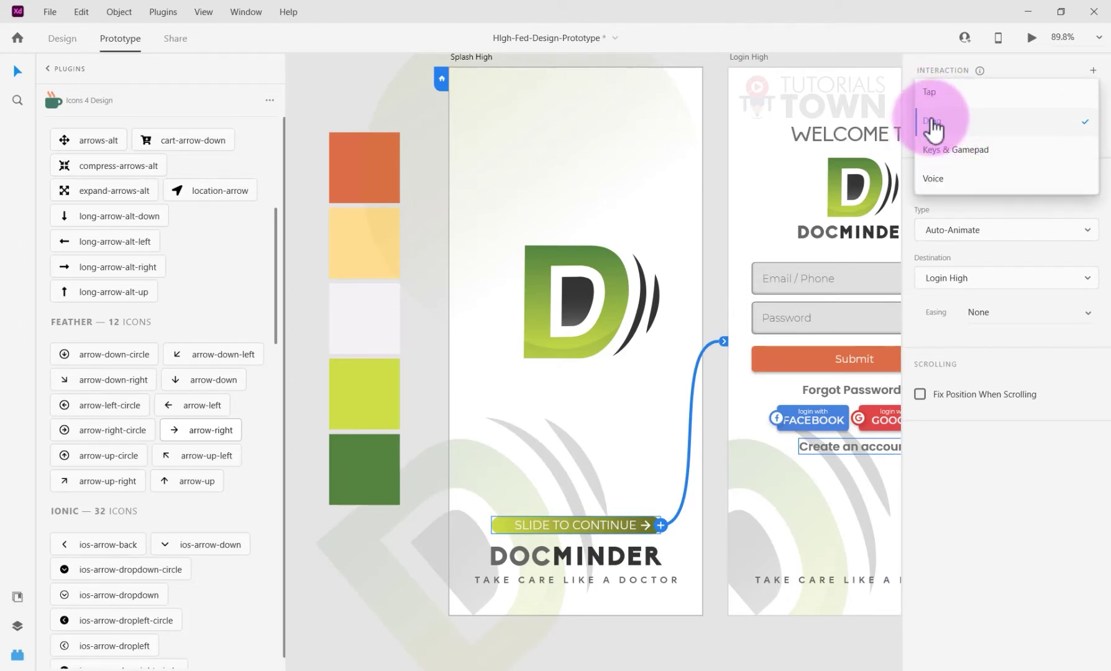
pyautogui.click(935, 128)
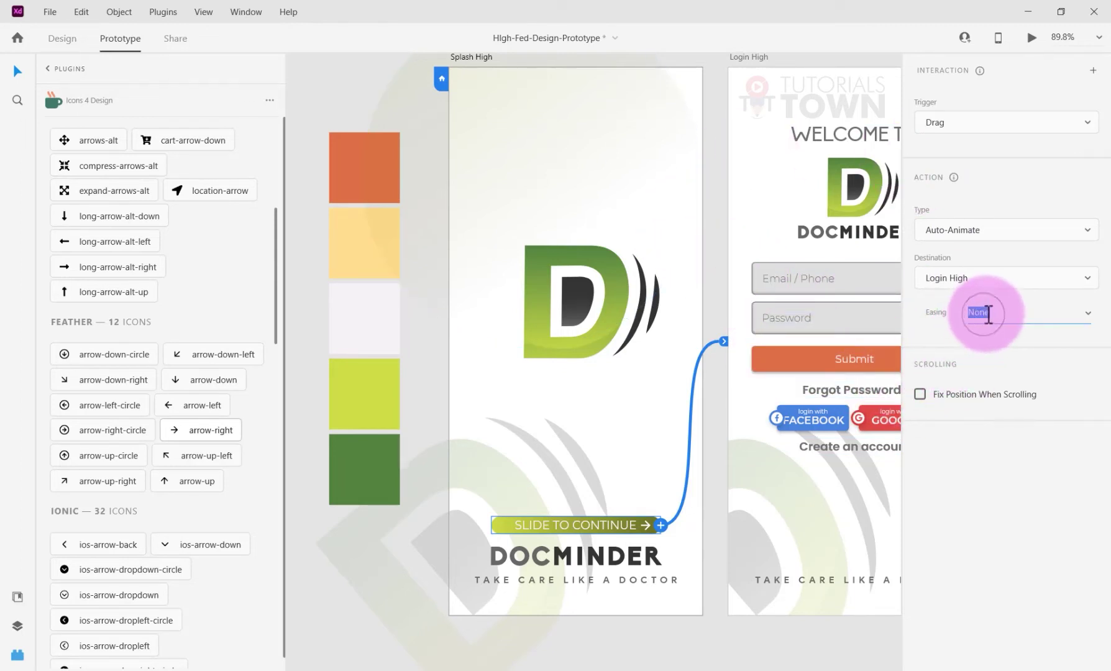
pyautogui.click(1086, 312)
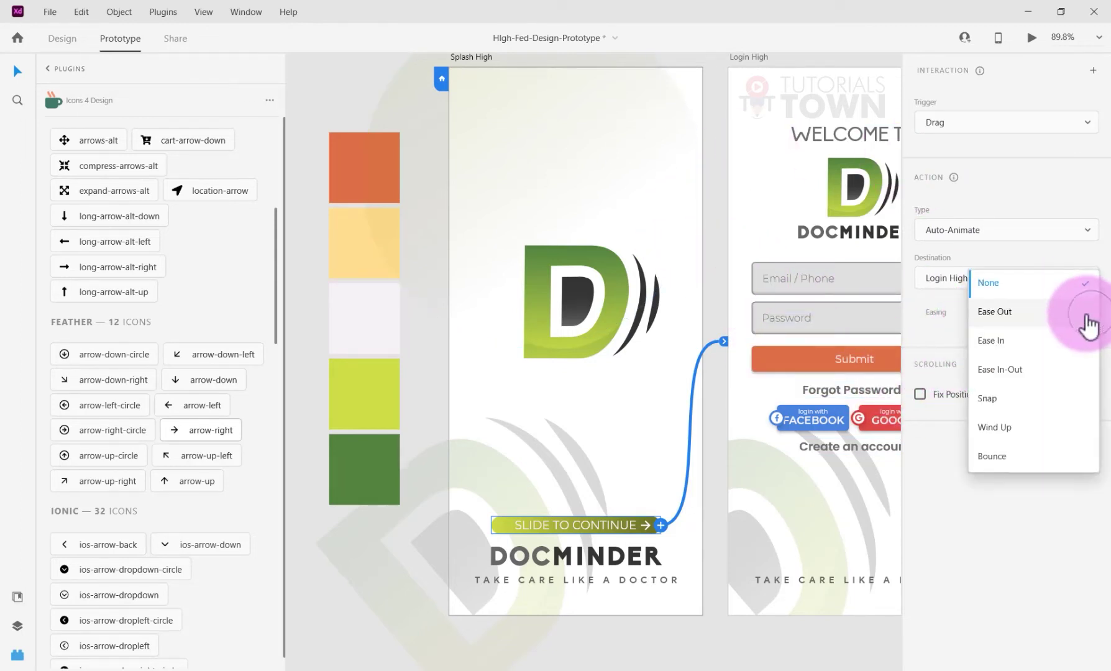
pyautogui.click(998, 313)
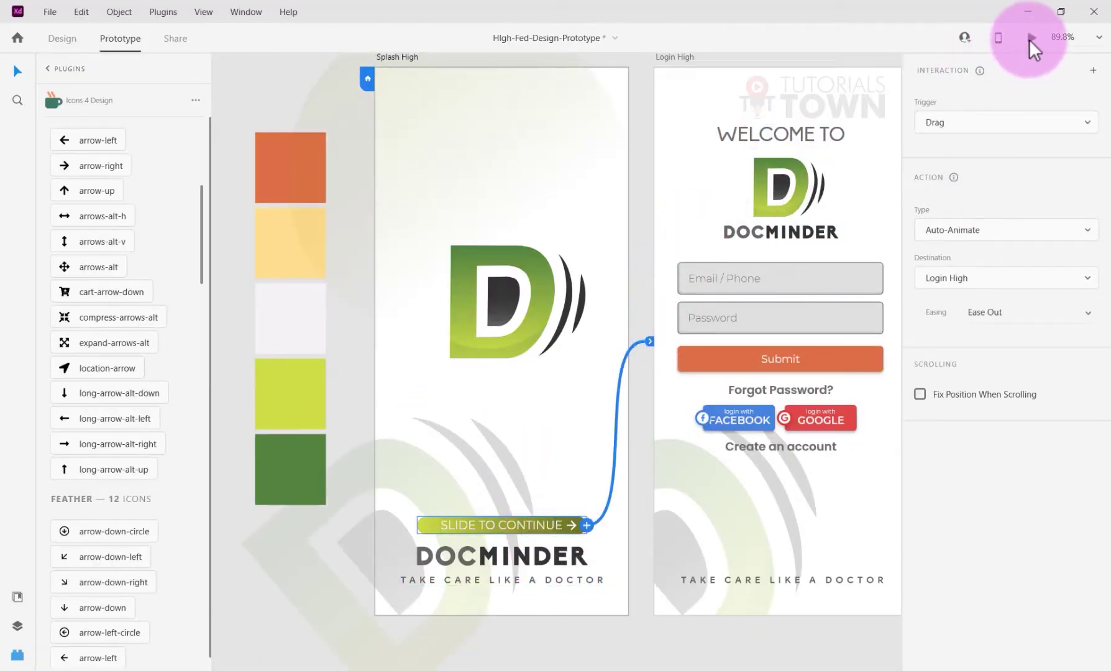
# Preview the prototype from Splash High, test sliding the Slide to Continue button, and close the preview
pyautogui.click(1031, 39)
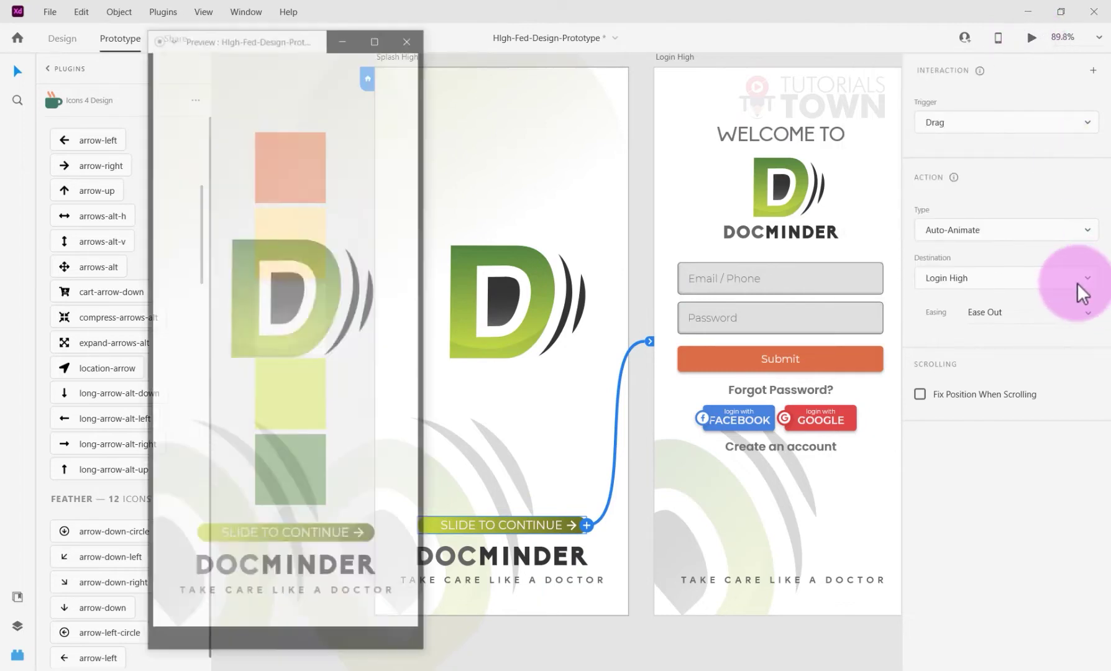
pyautogui.moveTo(218, 568)
pyautogui.mouseDown()
pyautogui.moveTo(385, 558)
pyautogui.moveTo(210, 571)
pyautogui.mouseUp()
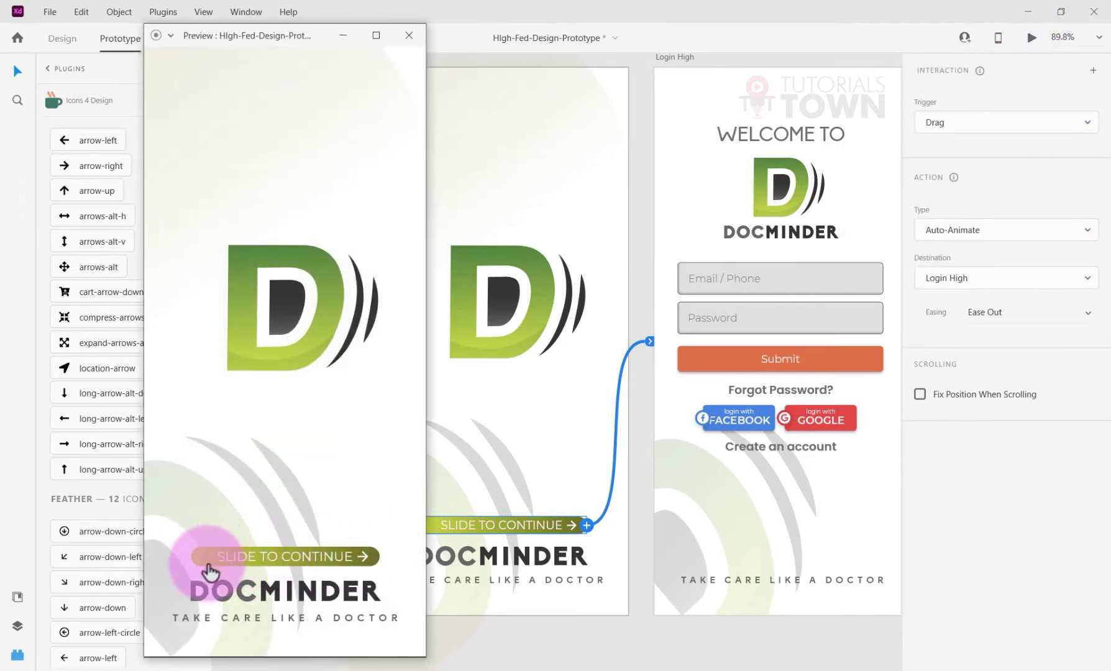
pyautogui.moveTo(337, 553); pyautogui.dragTo(278, 570)
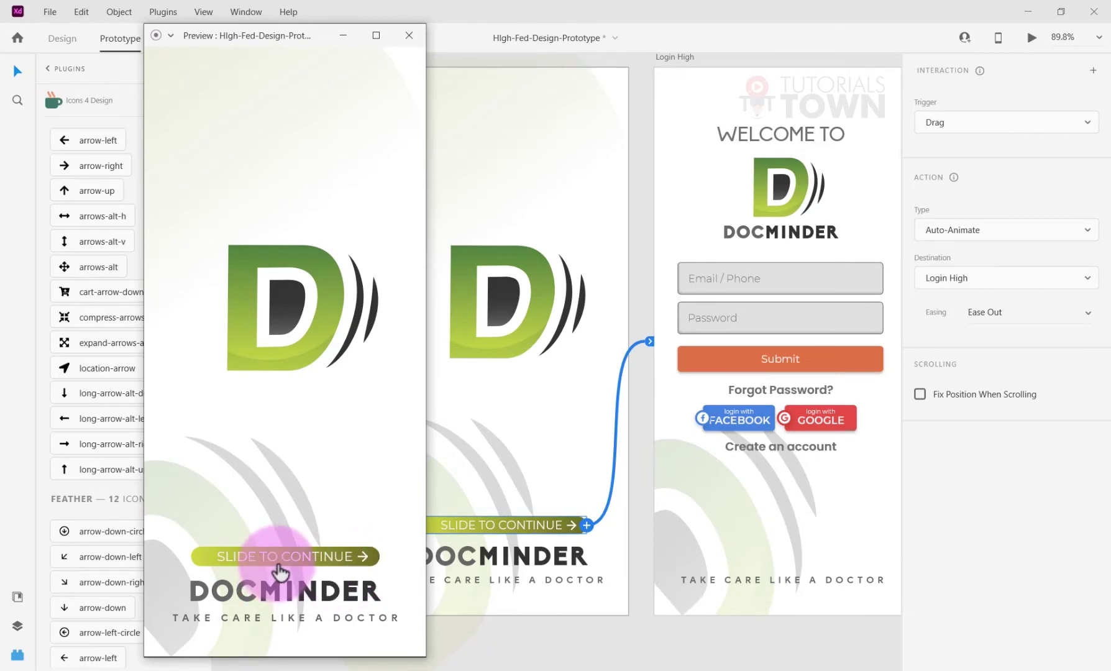
pyautogui.moveTo(280, 571); pyautogui.dragTo(491, 552)
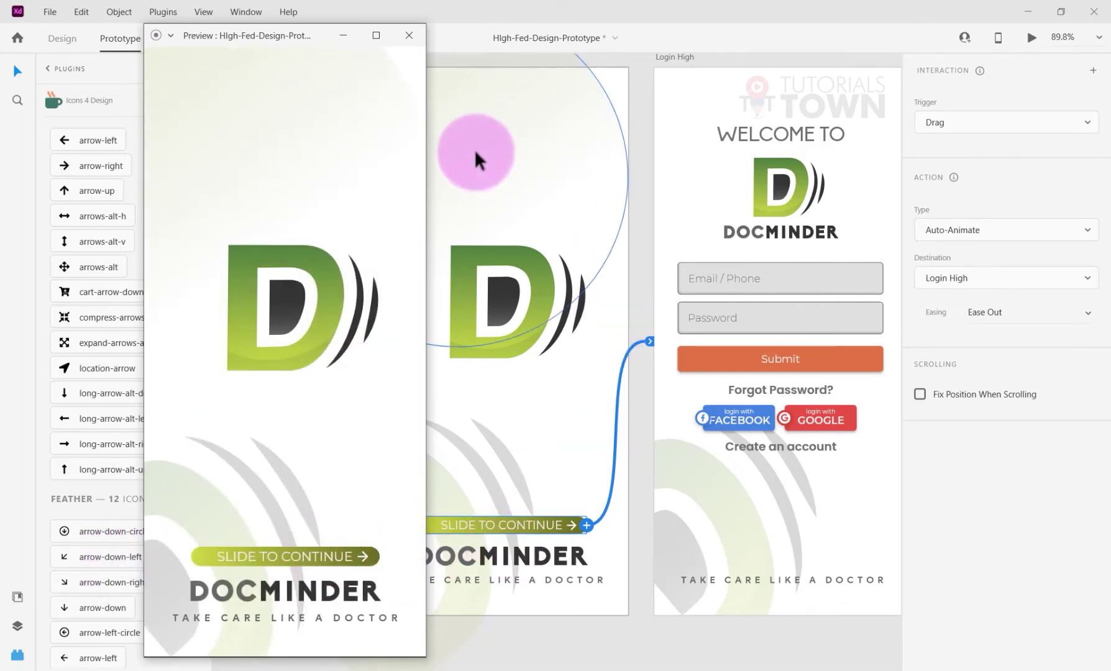
pyautogui.click(413, 39)
# Examine the Alarm toggle on a medicine card of the Med Remind artboard up close
pyautogui.moveTo(730, 474); pyautogui.dragTo(205, 468)
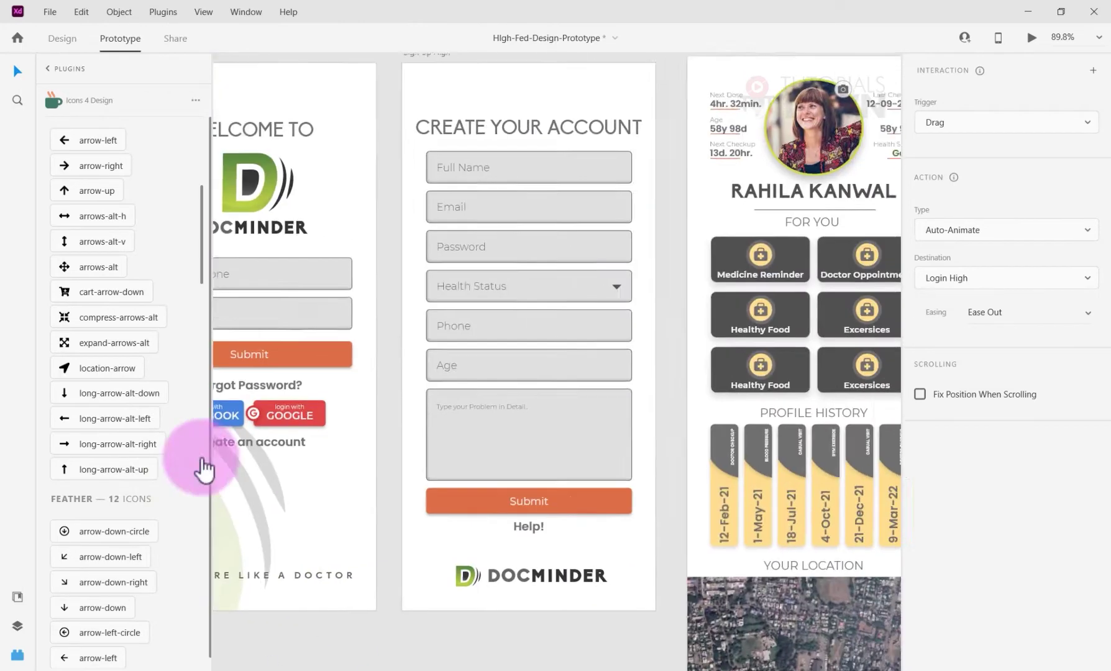
pyautogui.moveTo(729, 446); pyautogui.dragTo(265, 421)
pyautogui.moveTo(804, 433); pyautogui.dragTo(596, 441)
pyautogui.scroll(2, 501, 365)
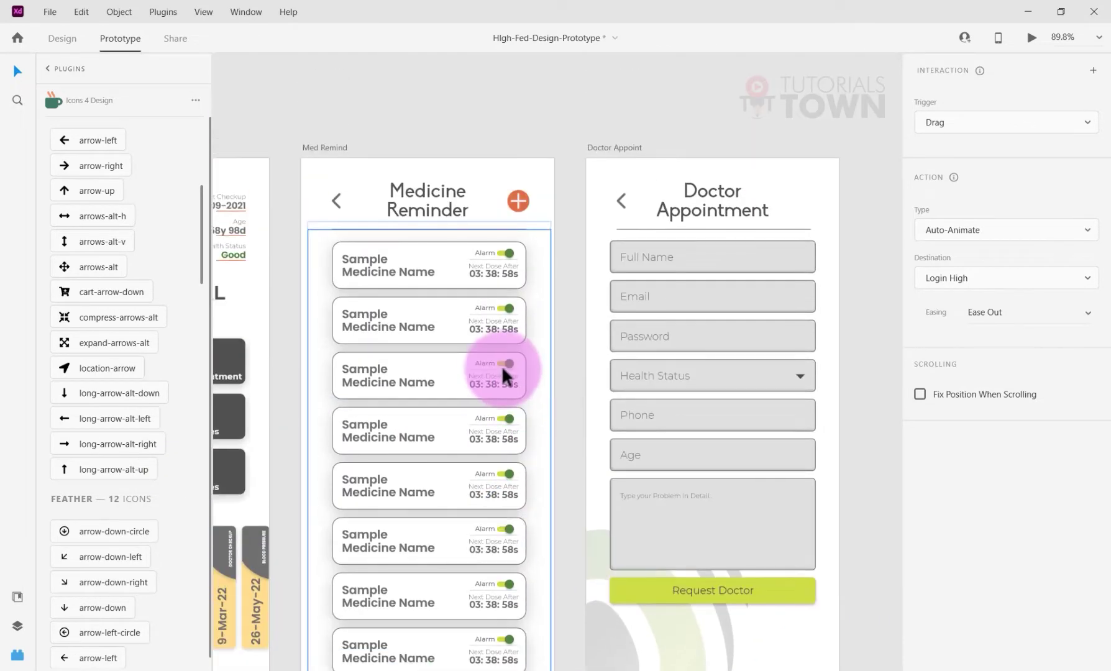
pyautogui.scroll(10, 504, 361)
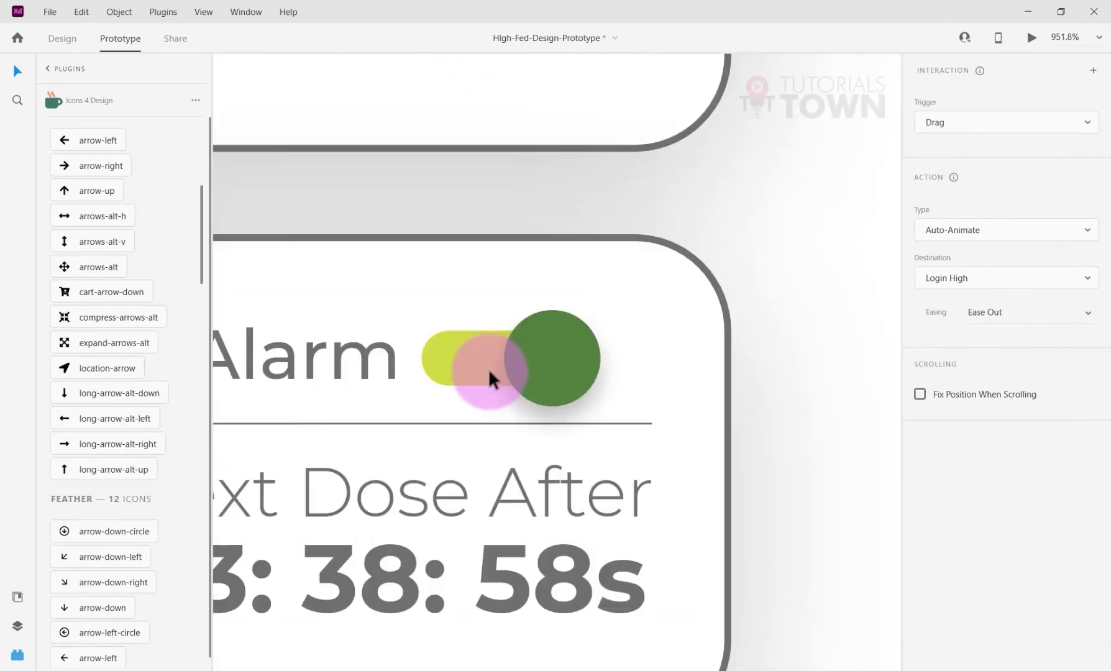
# In Design mode, shift the SLIDE TO CONTINUE text to the middle of its button on Splash High
pyautogui.scroll(-3, 508, 407)
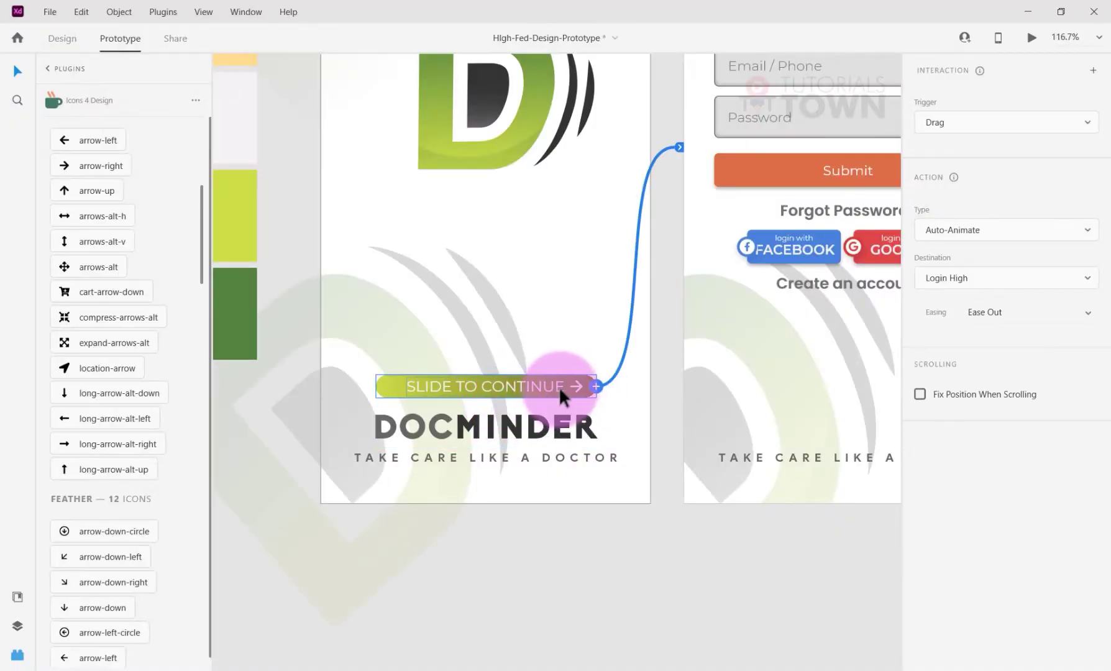
pyautogui.doubleClick(534, 386)
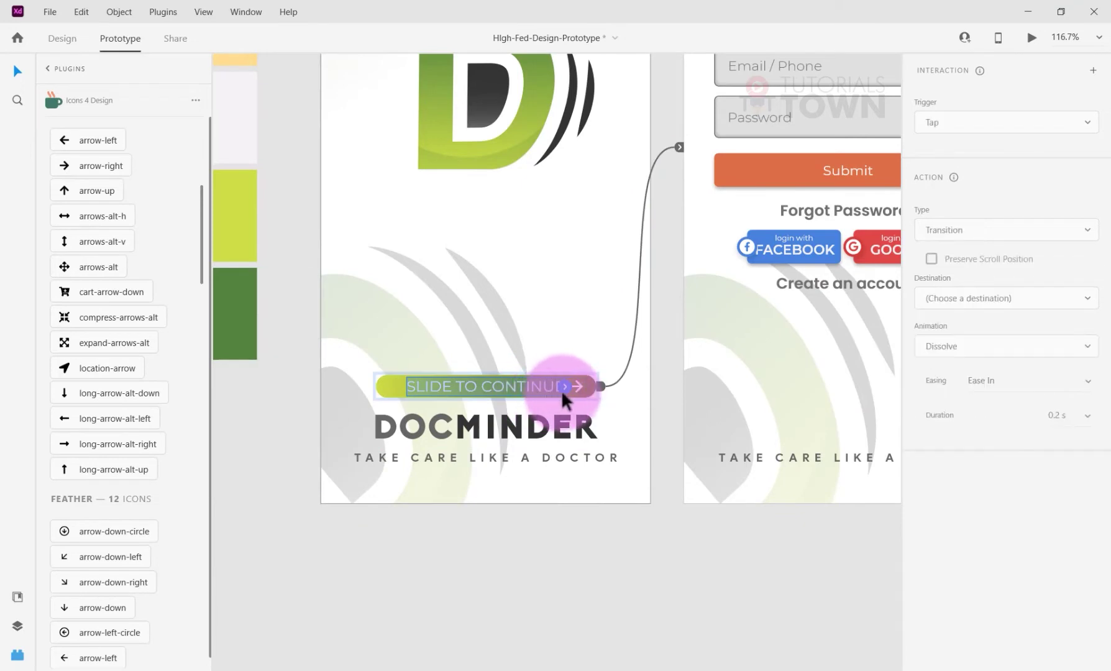
pyautogui.click(63, 37)
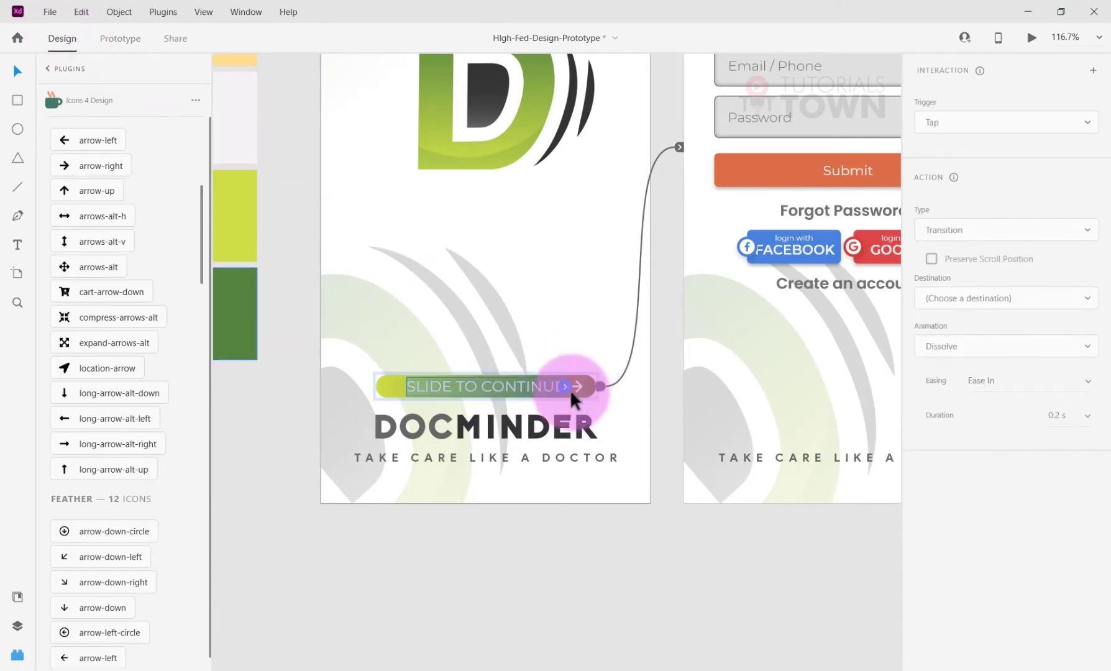
pyautogui.click(556, 588)
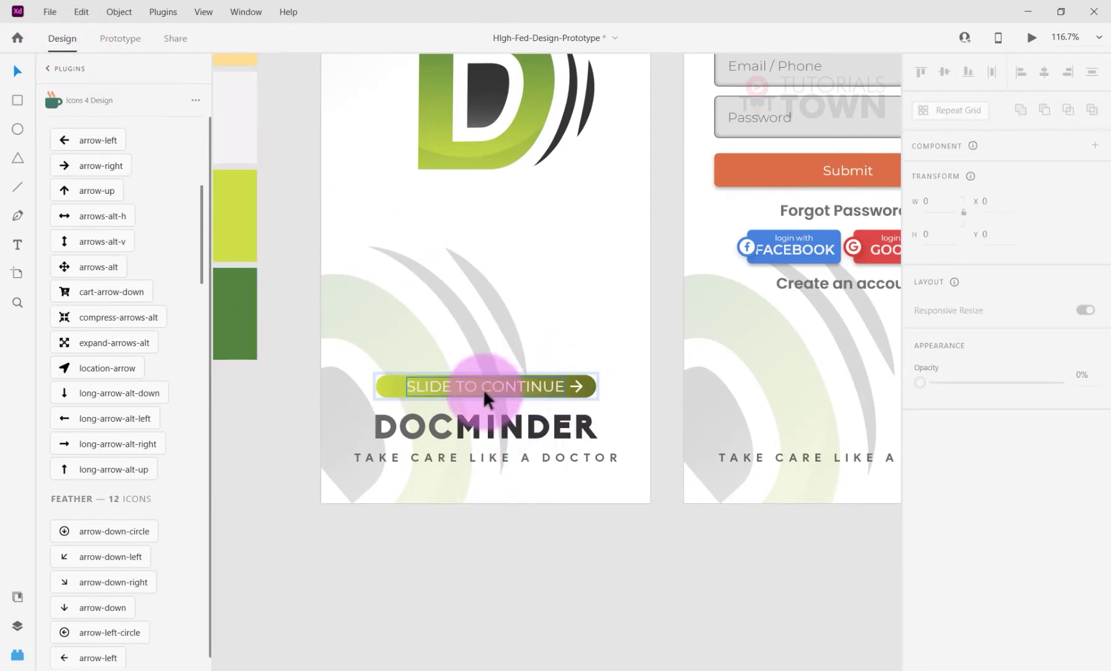
pyautogui.moveTo(483, 387)
pyautogui.mouseDown()
pyautogui.moveTo(502, 390)
pyautogui.moveTo(489, 385)
pyautogui.mouseUp()
pyautogui.scroll(5, 502, 389)
# Rotate the arrow icon inside the Slide to Continue button by 180°
pyautogui.click(782, 375)
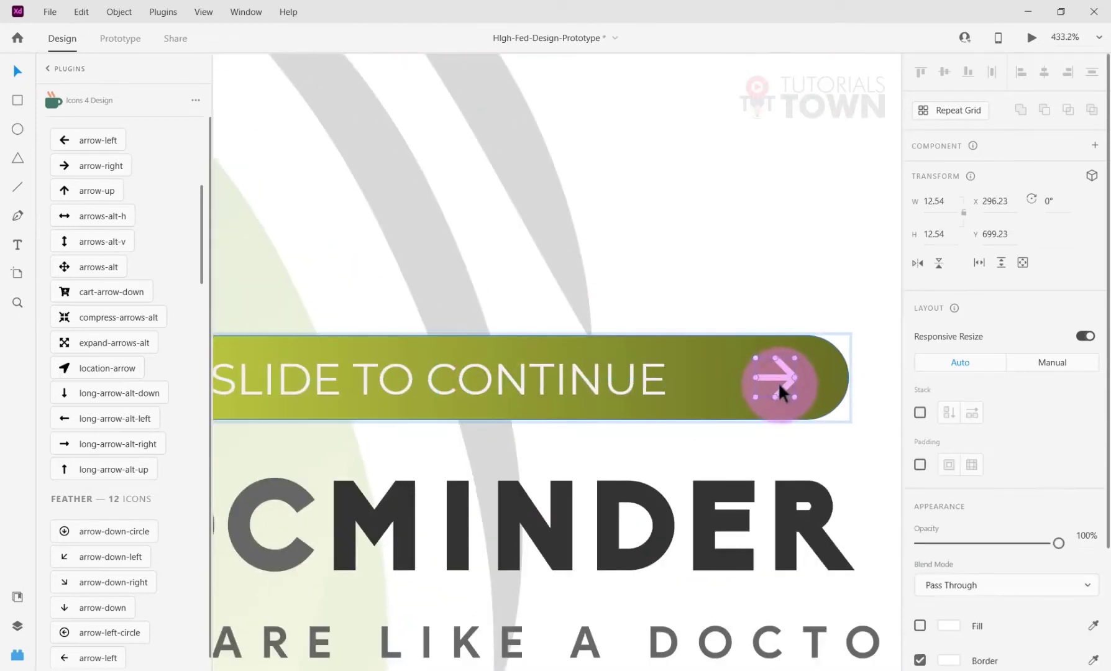
pyautogui.scroll(-5, 772, 434)
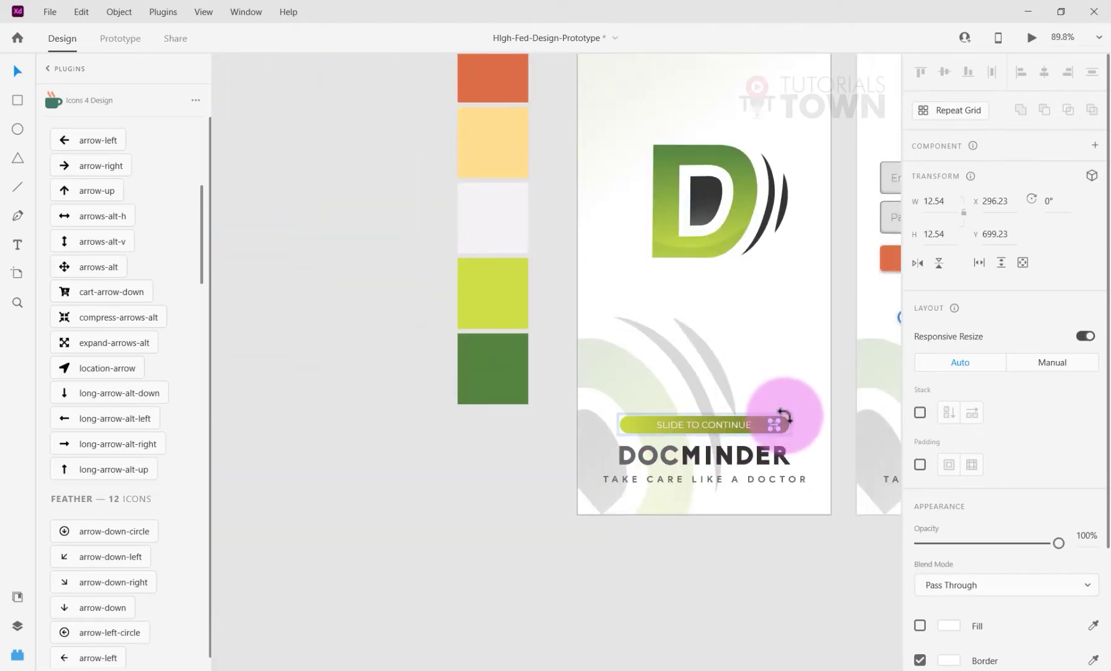
pyautogui.click(783, 428)
pyautogui.scroll(5, 778, 424)
pyautogui.doubleClick(774, 421)
pyautogui.moveTo(793, 435); pyautogui.dragTo(714, 418)
# Move the arrow icon to the left of the SLIDE TO CONTINUE text, at X 96.23
pyautogui.moveTo(769, 418); pyautogui.dragTo(311, 418)
pyautogui.hotkey('shift', 'Left')
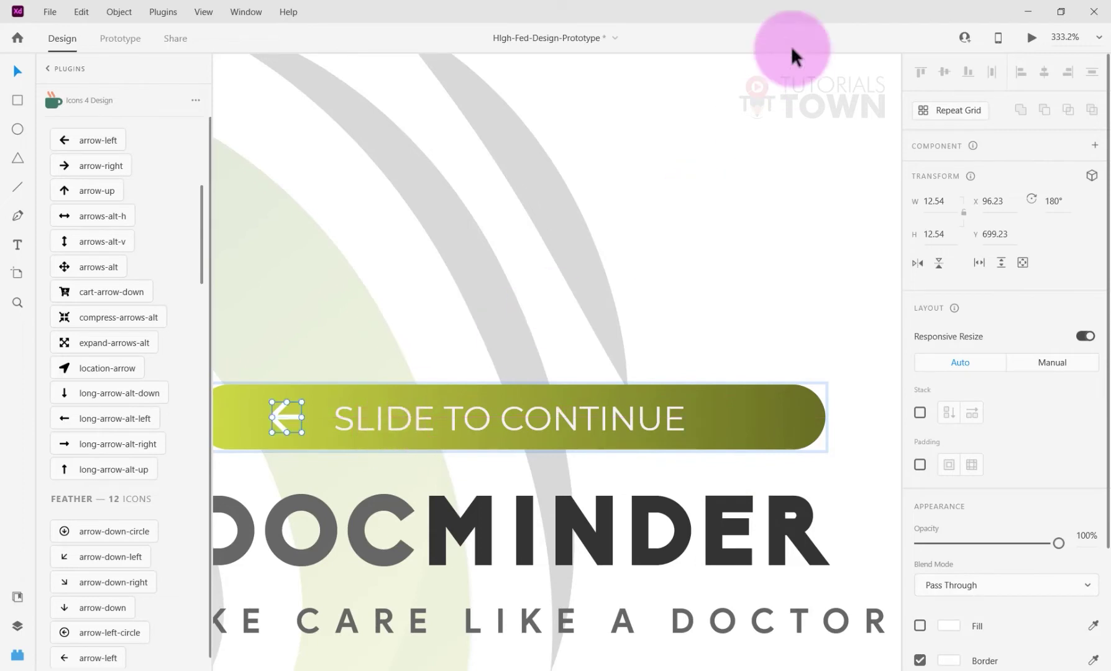
pyautogui.click(828, 206)
pyautogui.scroll(-6, 829, 347)
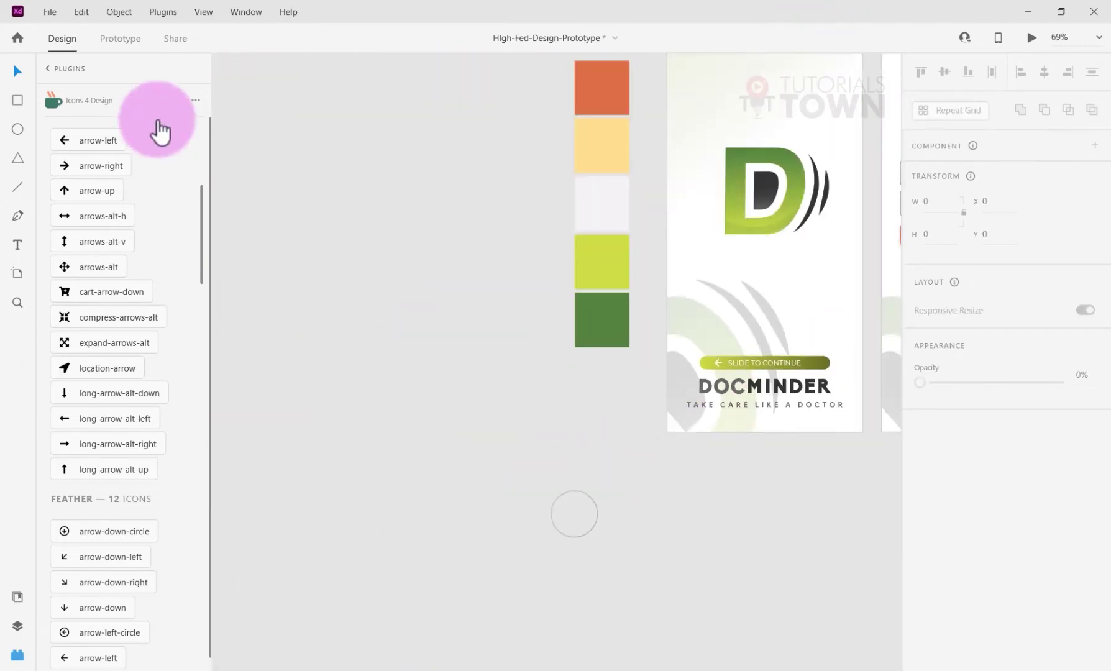
# Preview the prototype, test sliding the Slide to Continue button leftward on the splash screen, and close the preview
pyautogui.click(122, 39)
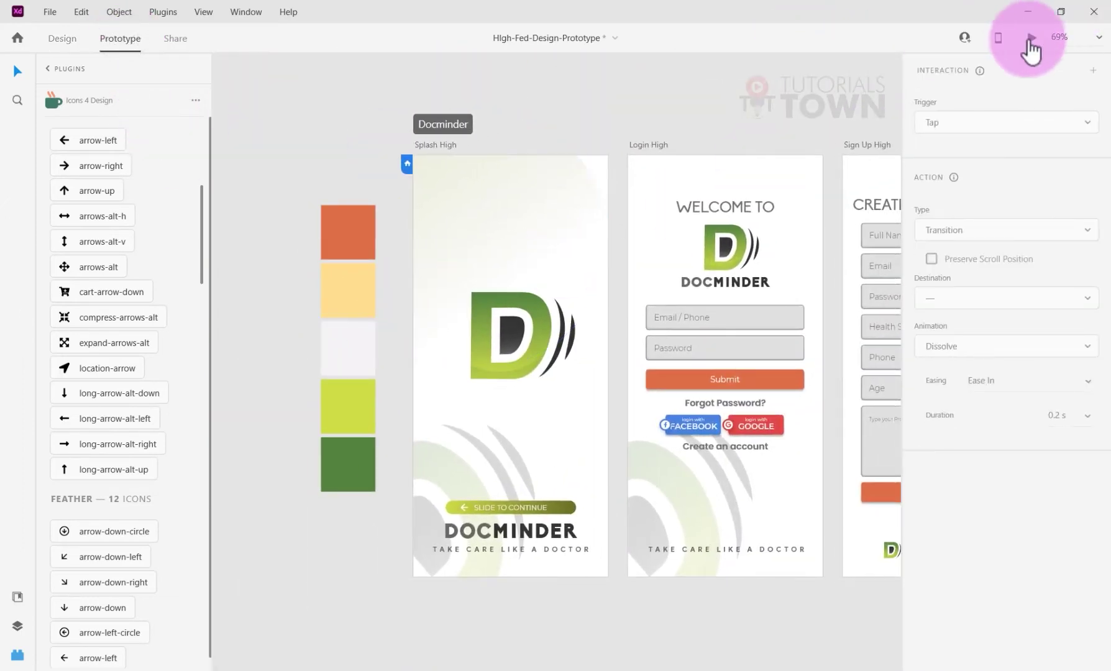
pyautogui.click(1030, 40)
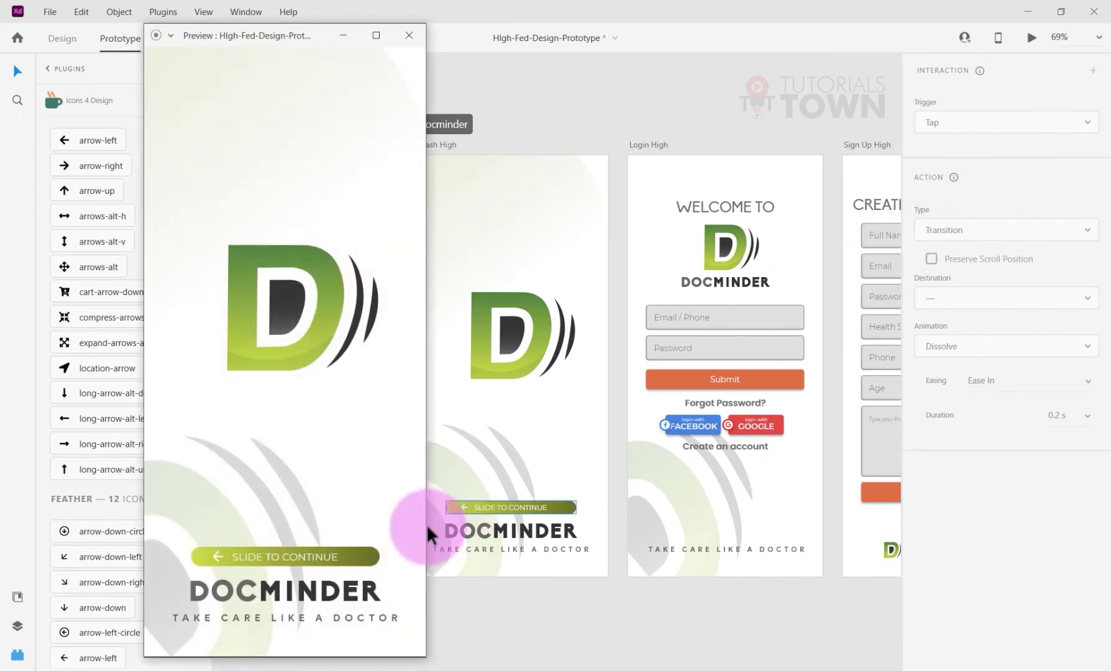
pyautogui.moveTo(260, 571); pyautogui.dragTo(147, 547)
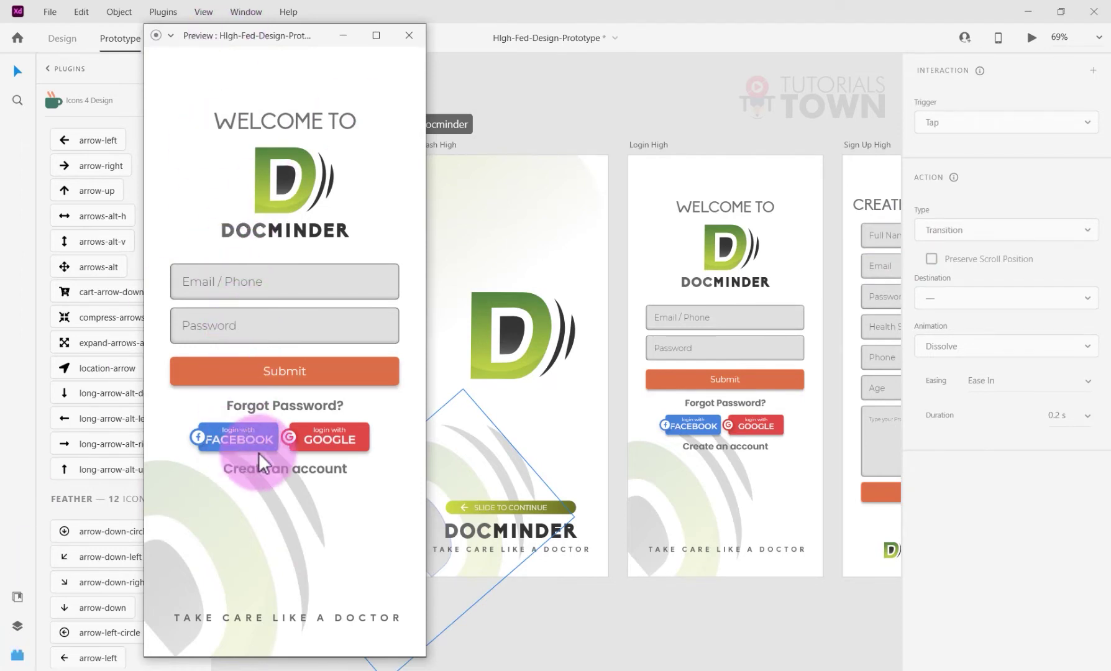
pyautogui.click(284, 376)
pyautogui.click(409, 35)
pyautogui.moveTo(355, 412); pyautogui.dragTo(342, 408)
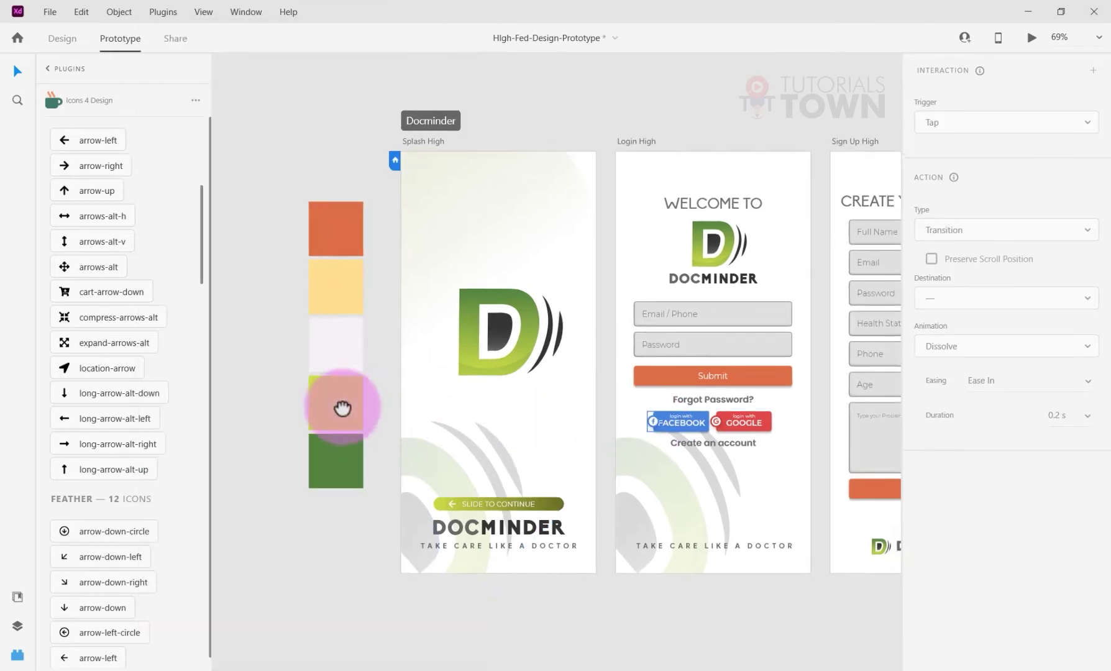
pyautogui.hscroll(5, 342, 408)
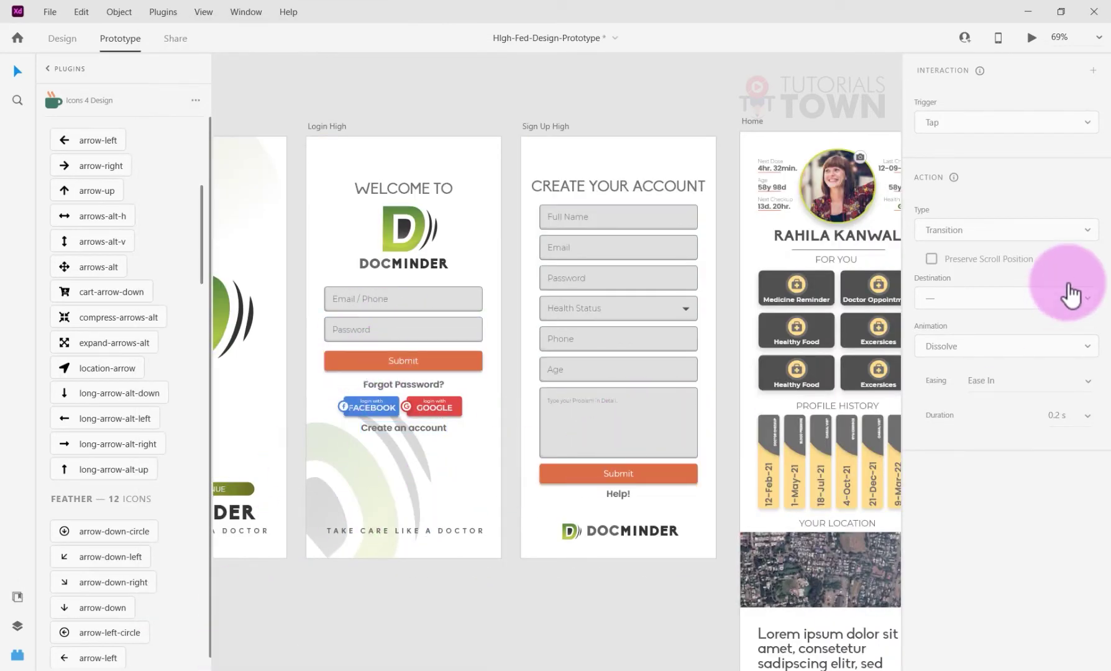
pyautogui.click(398, 232)
pyautogui.hscroll(-3, 435, 224)
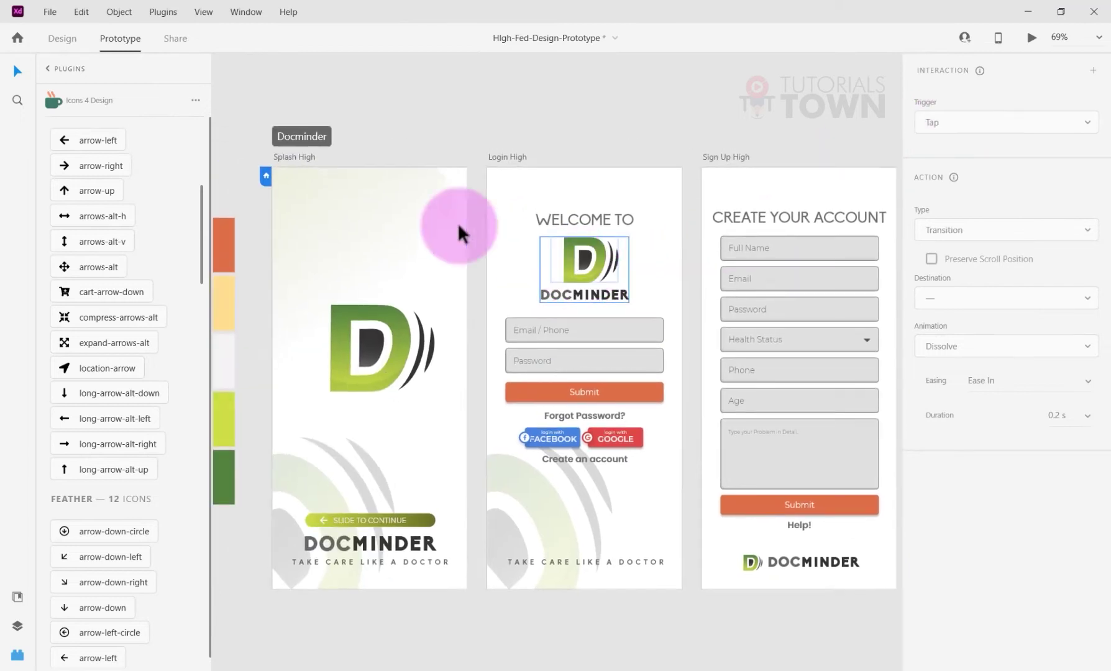
pyautogui.click(369, 133)
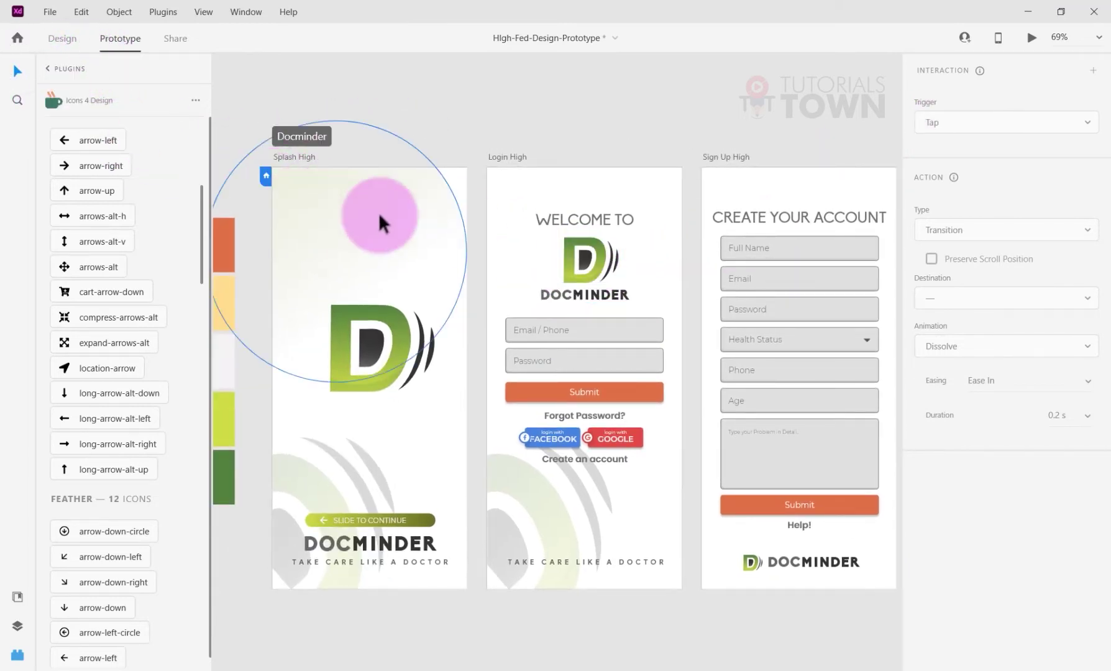
pyautogui.click(307, 156)
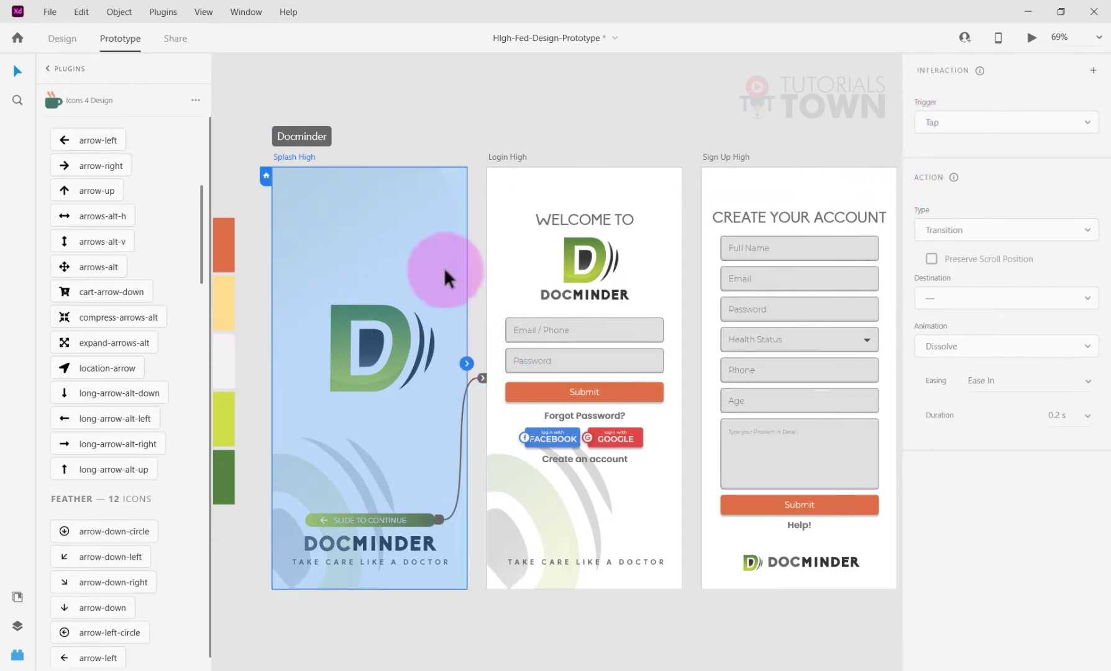
pyautogui.click(488, 653)
# Remove the Slide to Continue button's link to Login High and move the button onto the pasteboard below Splash High
pyautogui.click(339, 519)
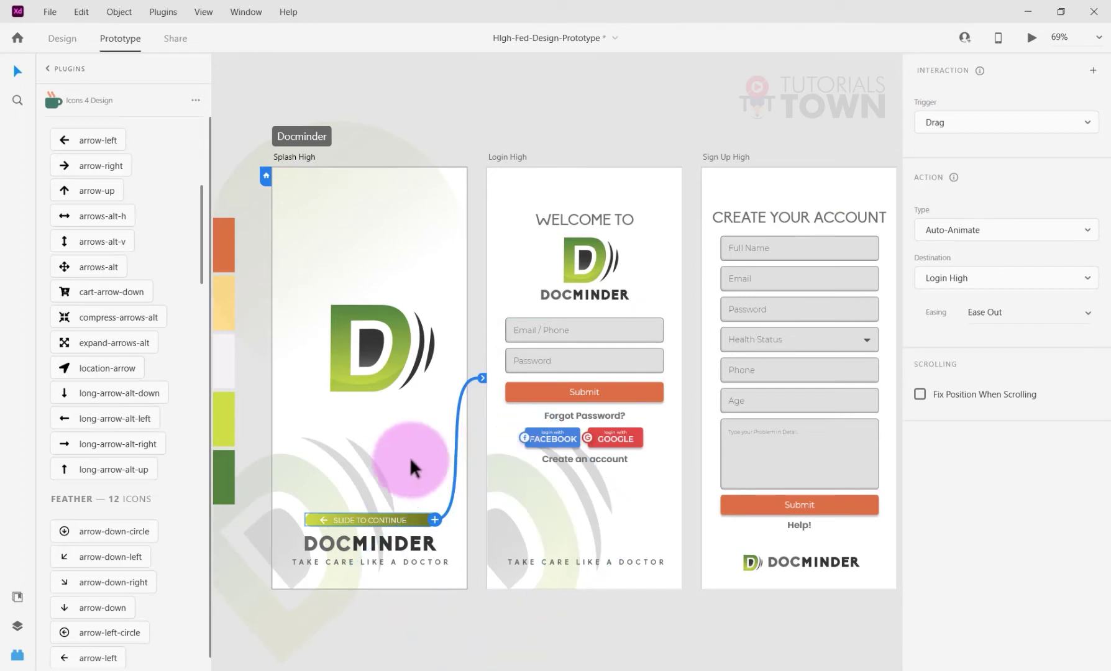
pyautogui.click(569, 424)
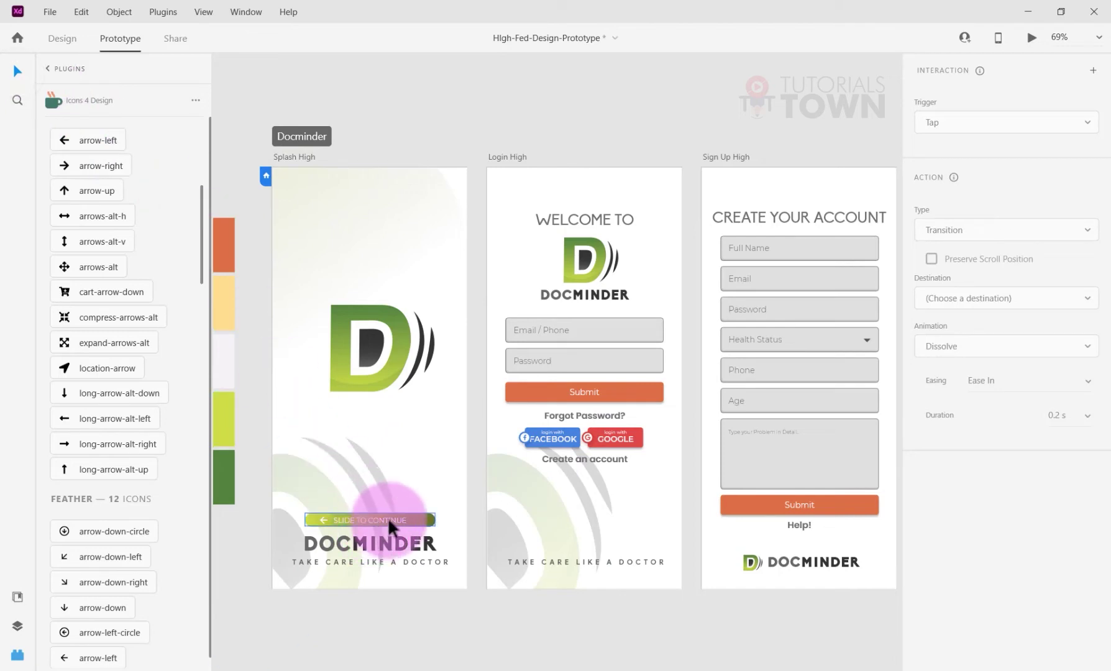
pyautogui.moveTo(388, 518); pyautogui.dragTo(395, 640)
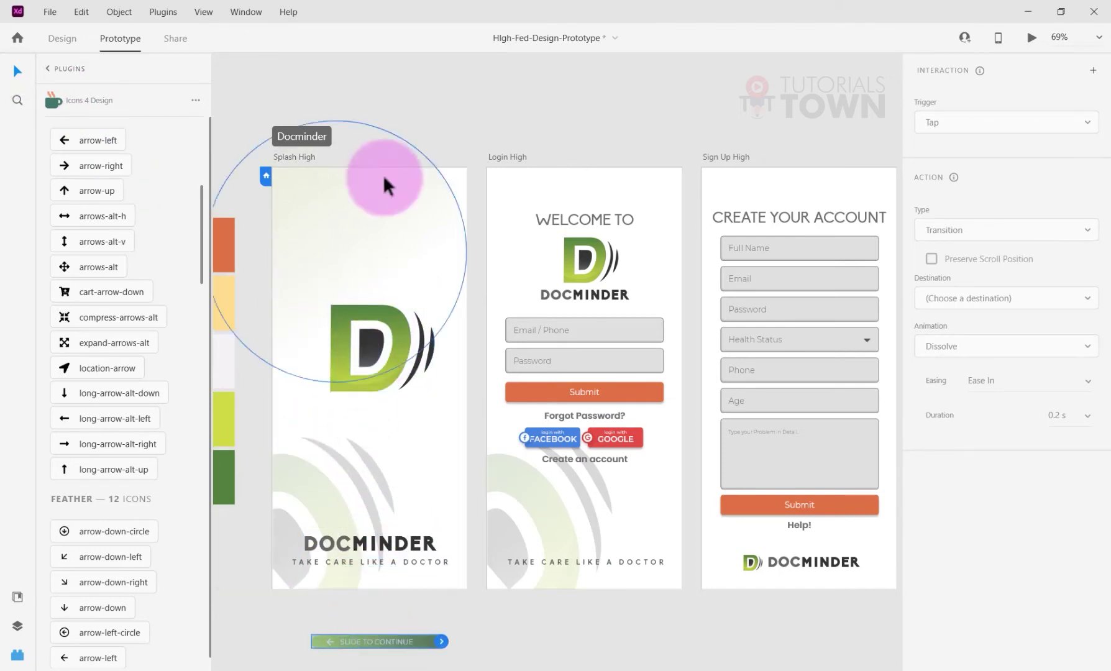
# Link the Splash High artboard to Login High with a Time trigger and a 3 s delay
pyautogui.click(454, 427)
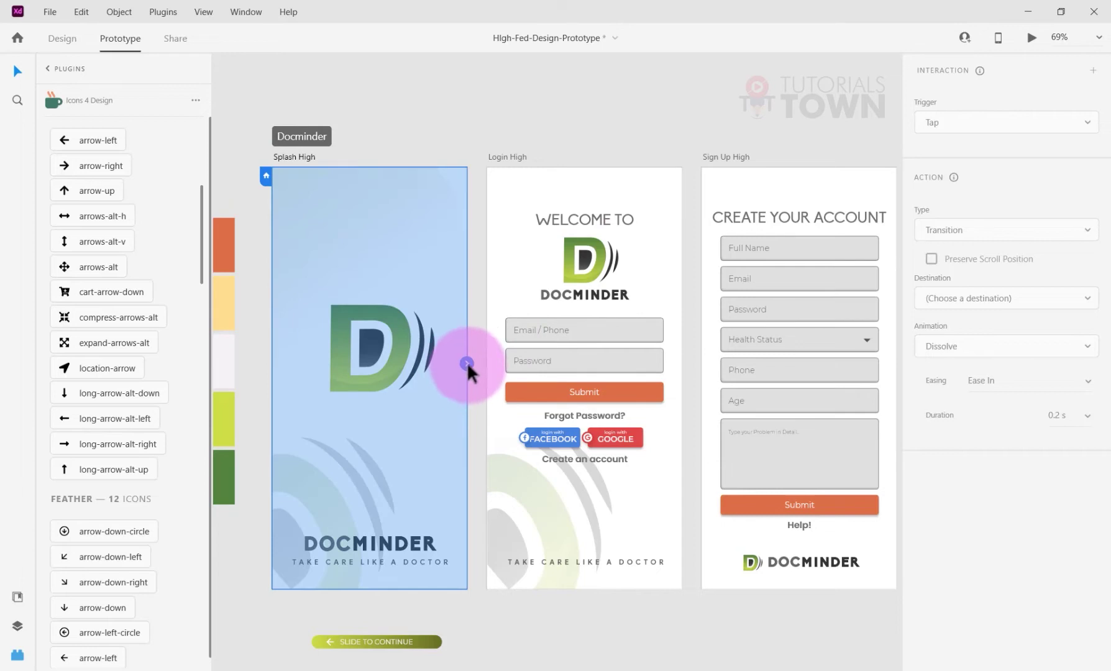
pyautogui.moveTo(466, 364); pyautogui.dragTo(492, 399)
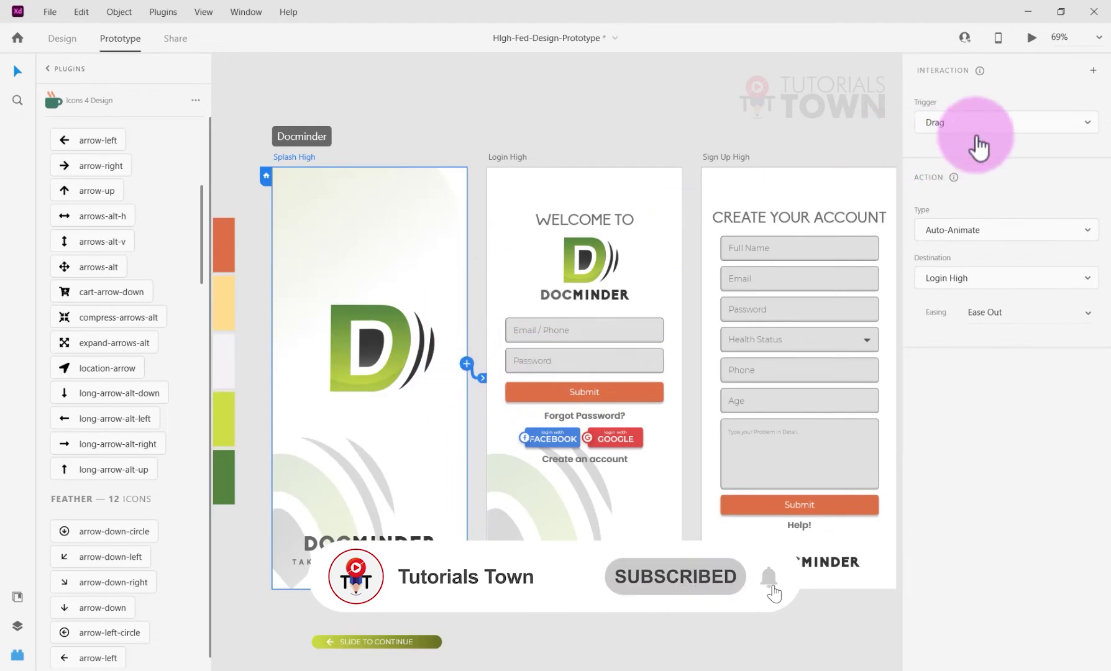
pyautogui.click(946, 127)
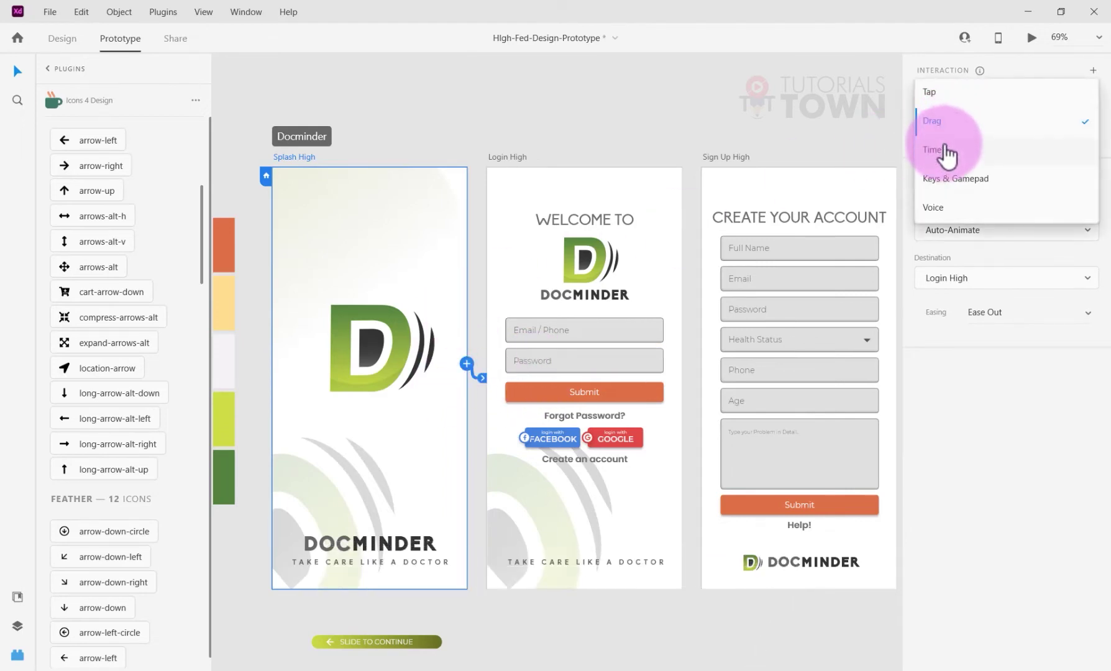
pyautogui.click(939, 160)
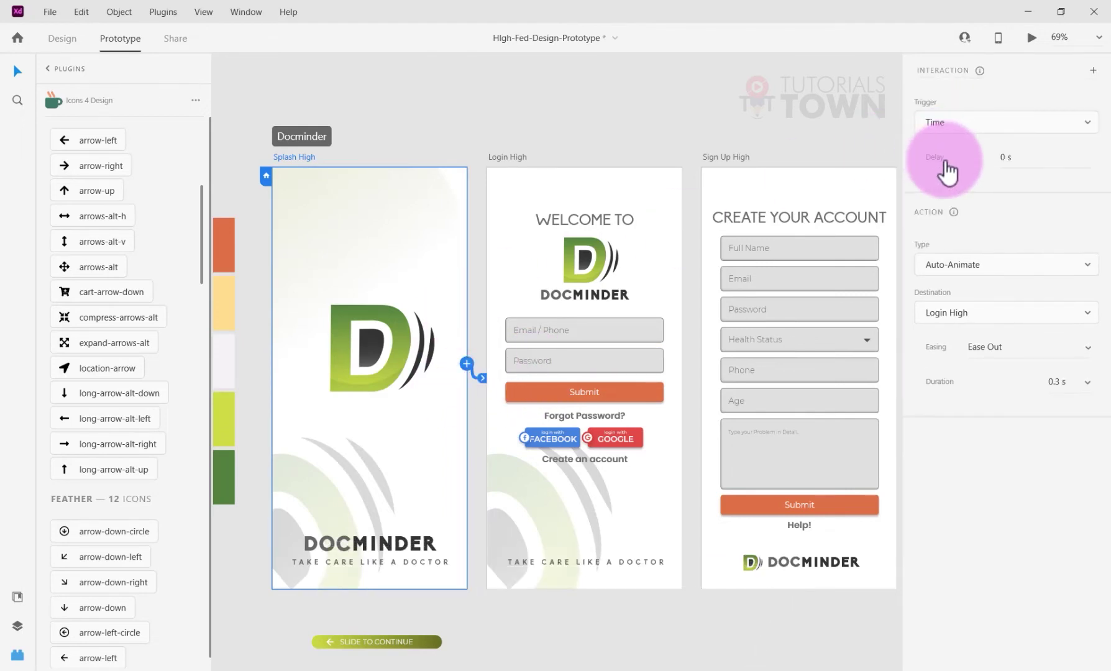
pyautogui.click(1009, 164)
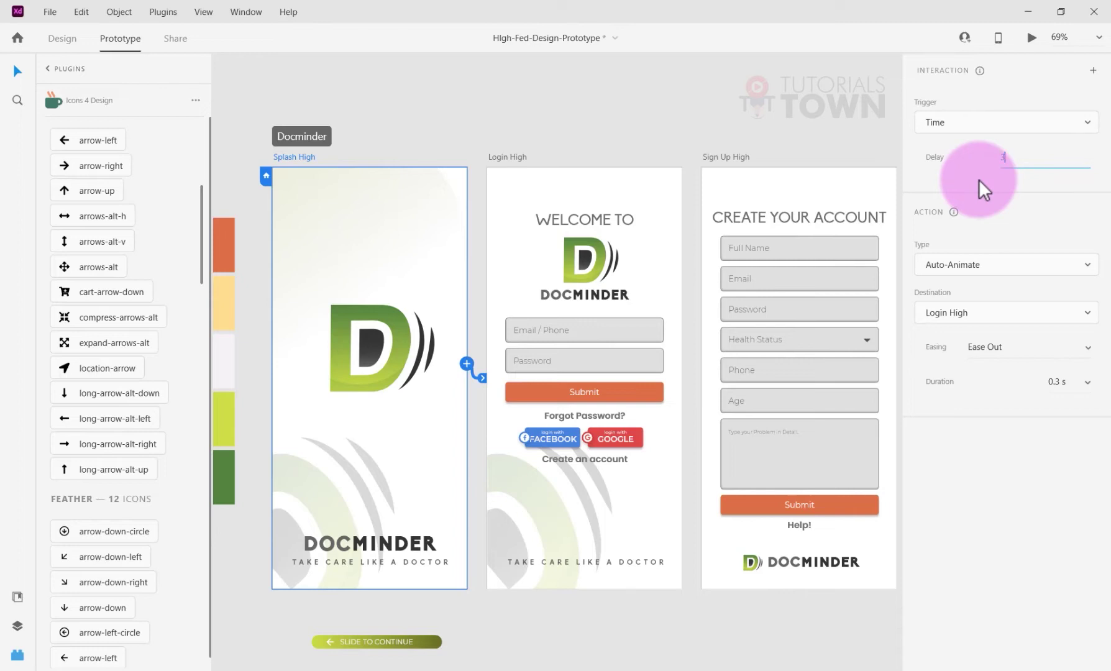
pyautogui.press('Return')
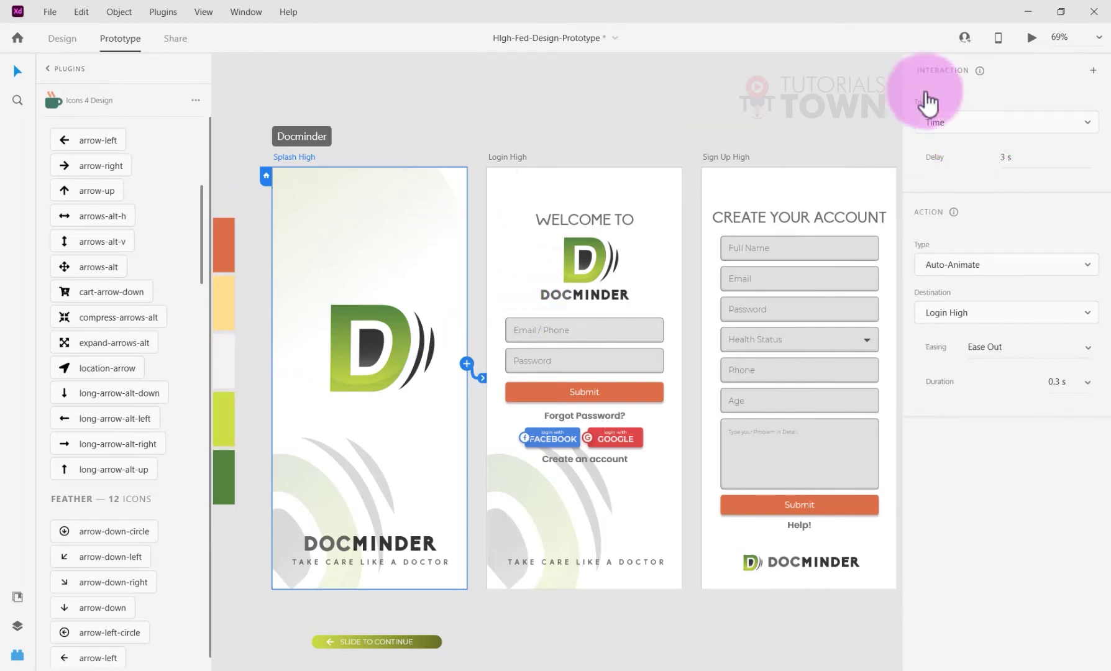
# Preview the timed transition from Splash High to Login High and close the preview
pyautogui.click(1031, 37)
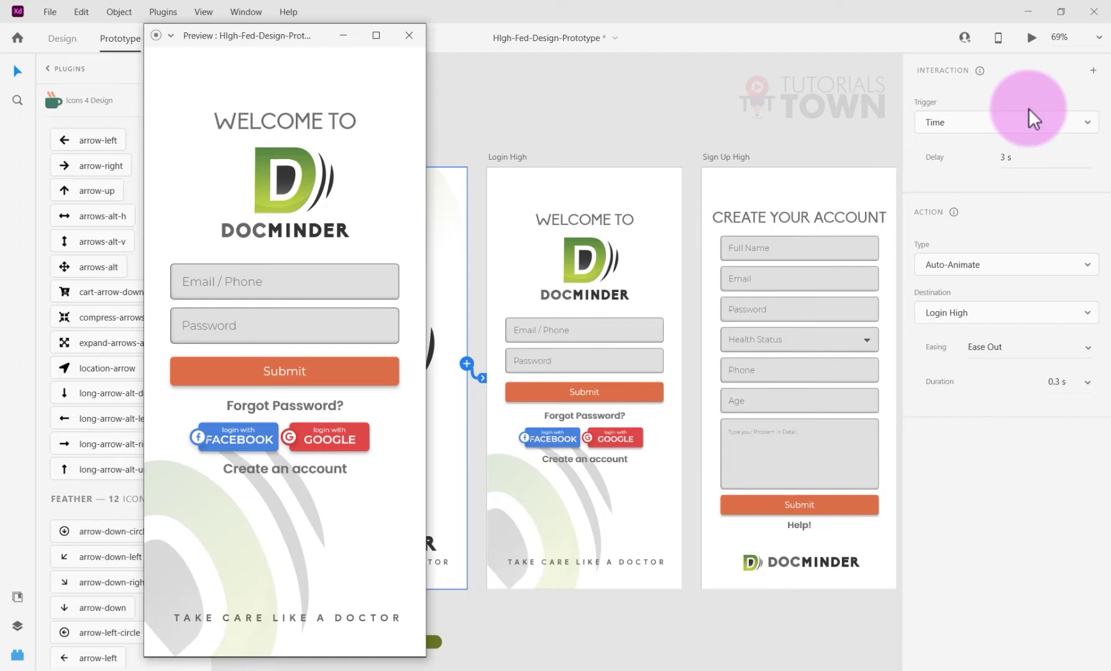
pyautogui.click(409, 36)
pyautogui.moveTo(315, 319); pyautogui.dragTo(542, 294)
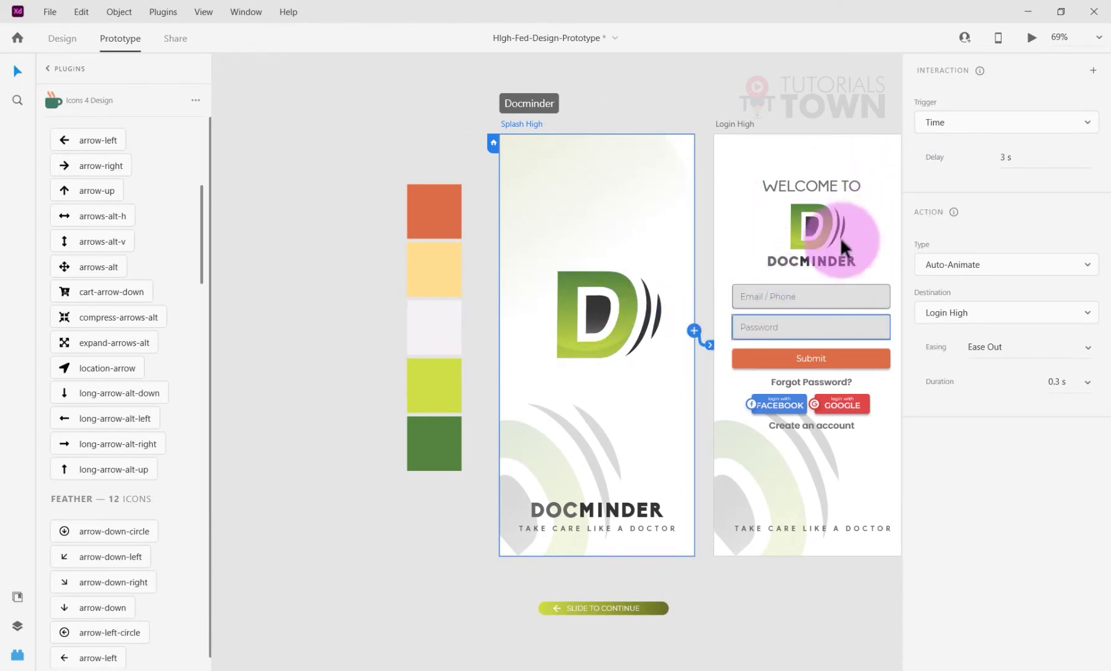
# Review the available trigger types and remove the Splash High artboard's link to Login High
pyautogui.click(967, 135)
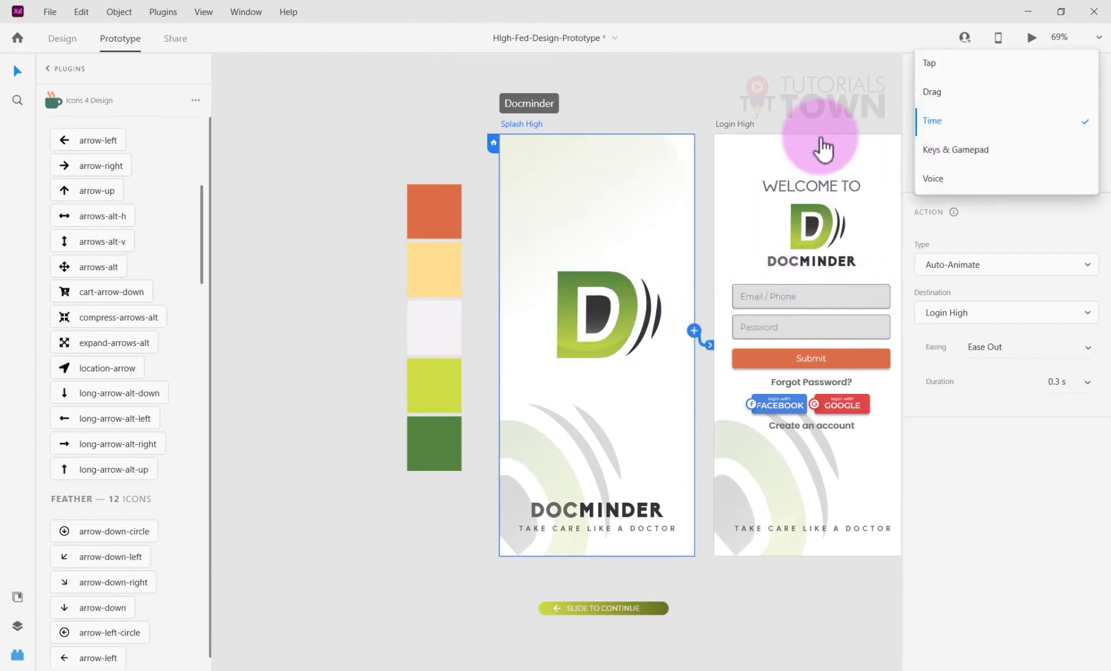
pyautogui.click(804, 109)
pyautogui.moveTo(706, 320); pyautogui.dragTo(671, 341)
pyautogui.click(705, 276)
# Move the Slide to Continue button on the pasteboard to just below the colour swatches beside Splash High
pyautogui.scroll(-3, 674, 420)
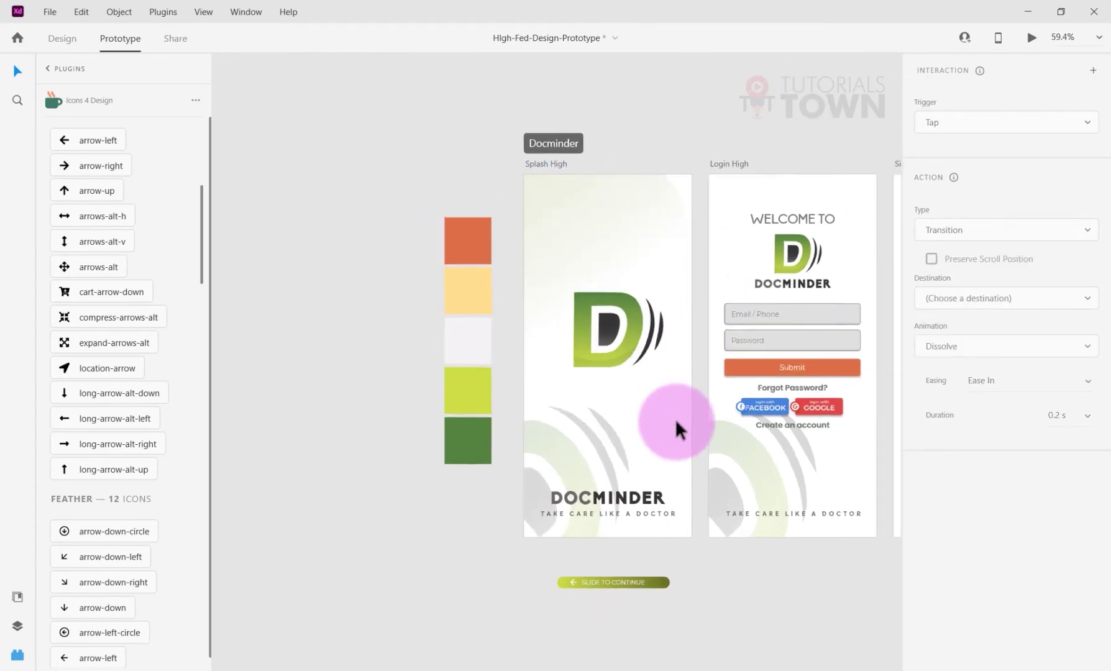
pyautogui.moveTo(634, 376); pyautogui.dragTo(468, 327)
pyautogui.moveTo(467, 511); pyautogui.dragTo(311, 437)
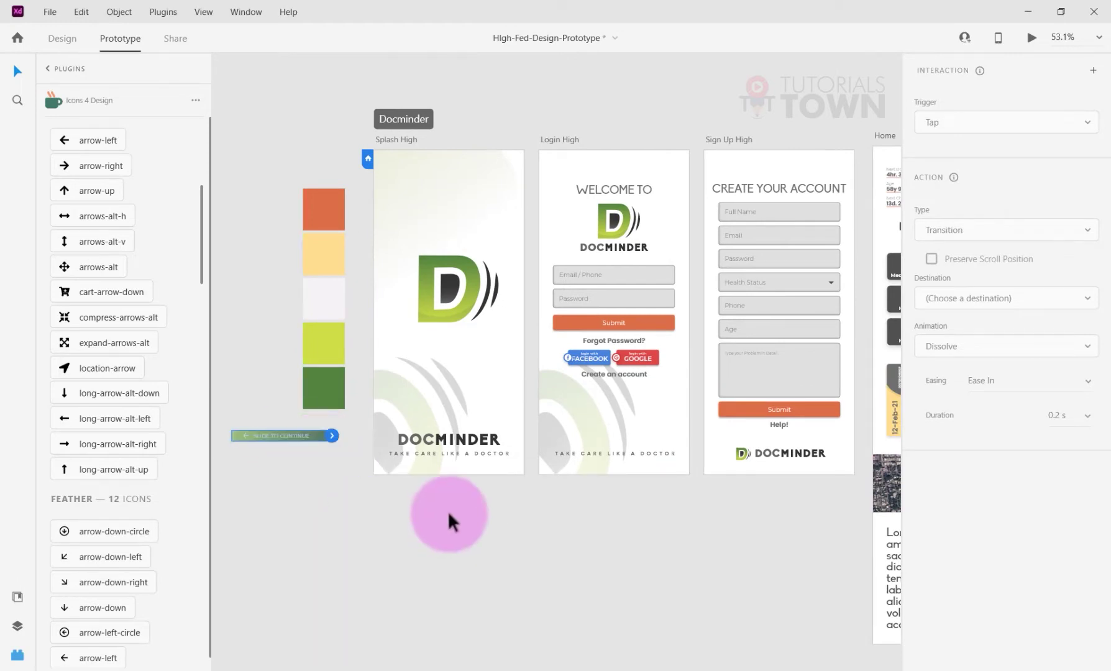
pyautogui.click(482, 218)
# Duplicate the Splash High artboard twice in Design mode, stack the copies in a column below it, and return to Prototype mode
pyautogui.scroll(-3, 477, 312)
pyautogui.click(62, 39)
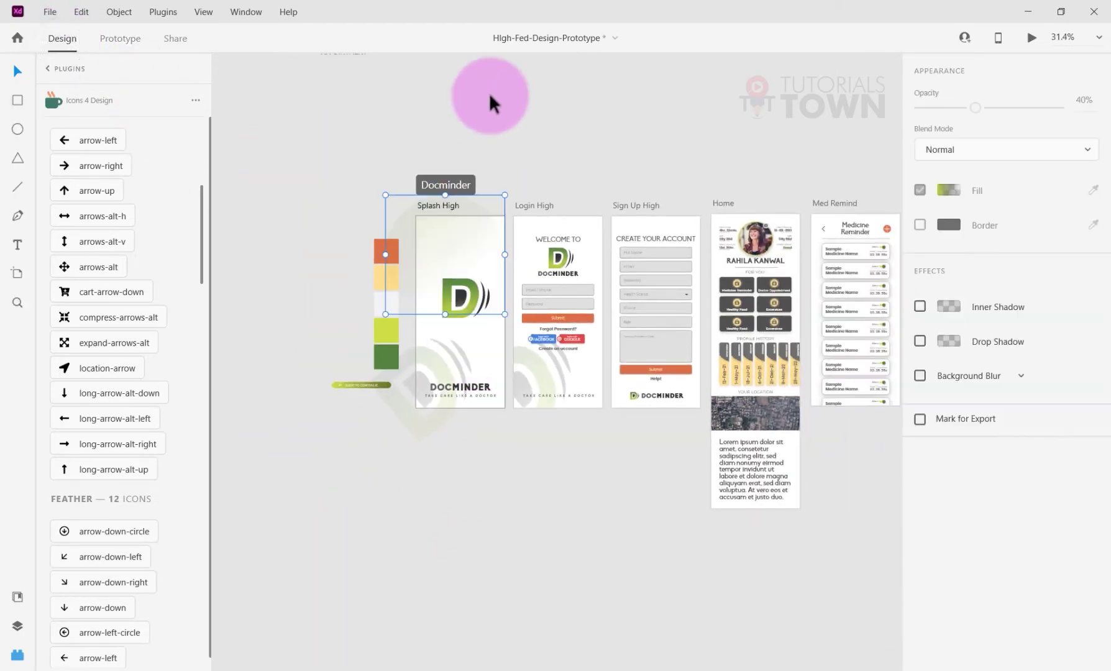
pyautogui.click(490, 95)
pyautogui.moveTo(499, 236); pyautogui.dragTo(527, 132)
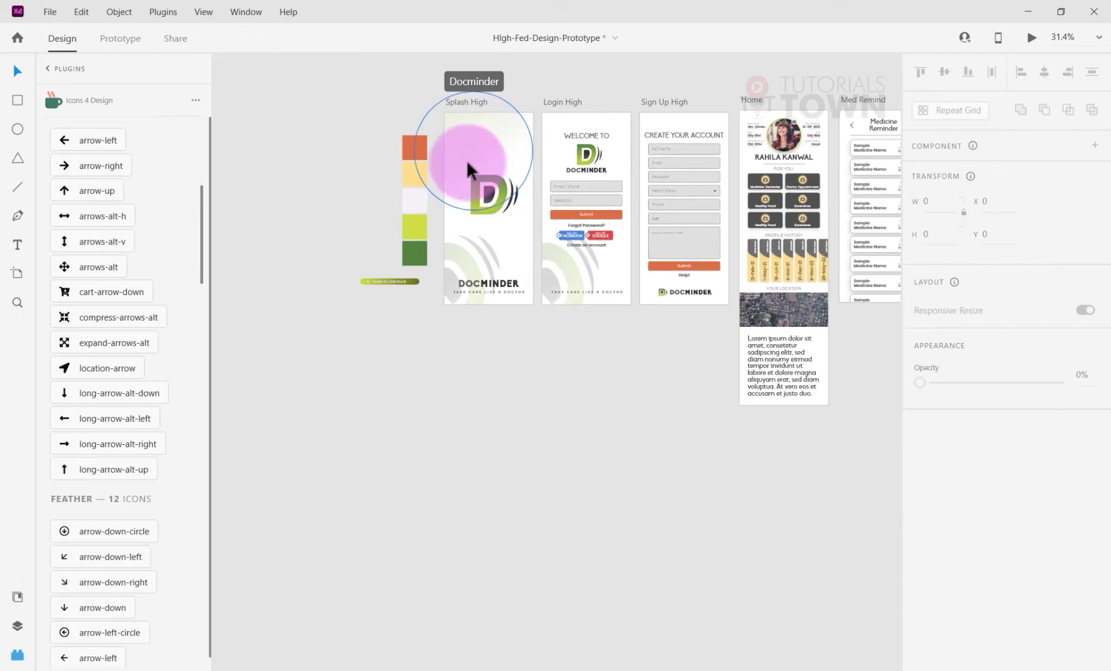
pyautogui.click(506, 194)
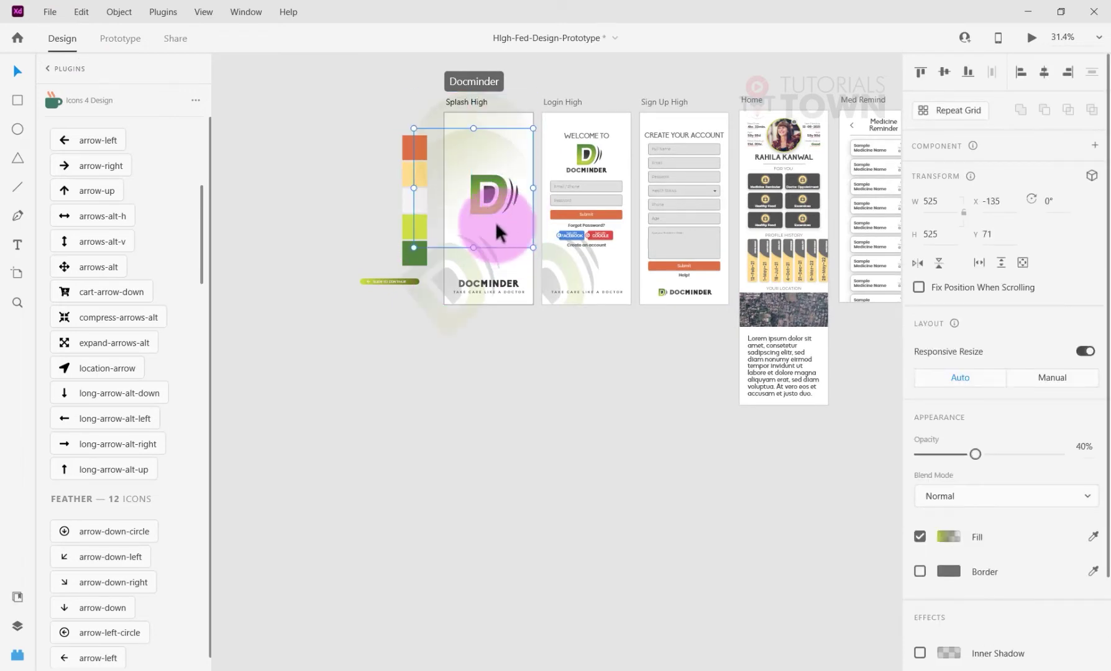
pyautogui.moveTo(466, 99); pyautogui.dragTo(477, 522)
pyautogui.scroll(-1, 512, 327)
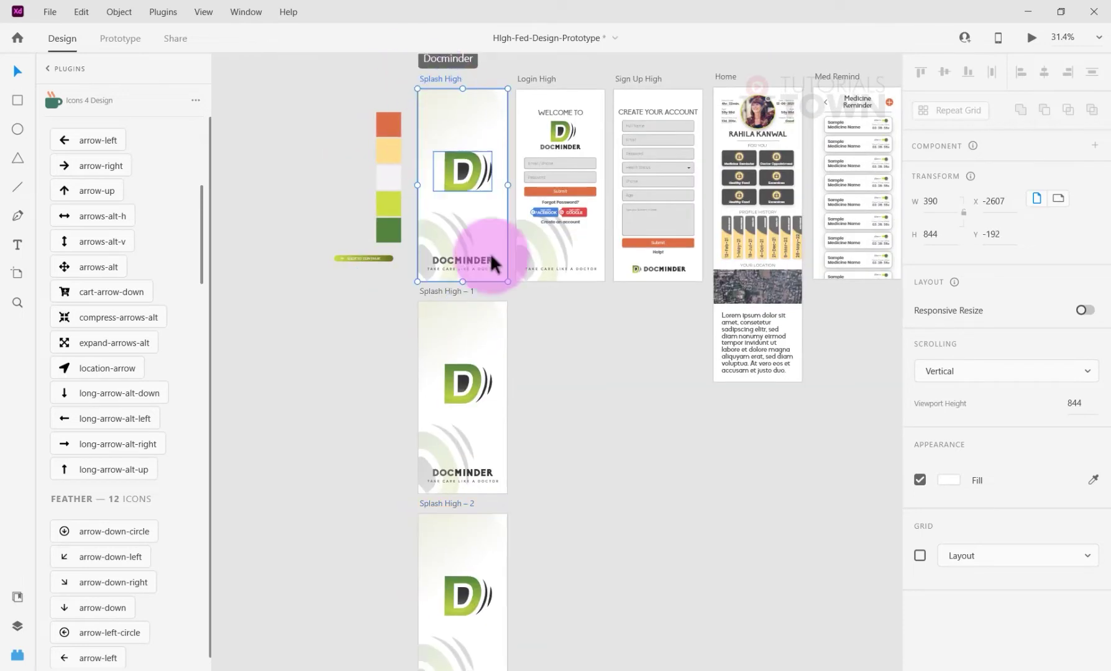
pyautogui.click(580, 331)
pyautogui.click(120, 38)
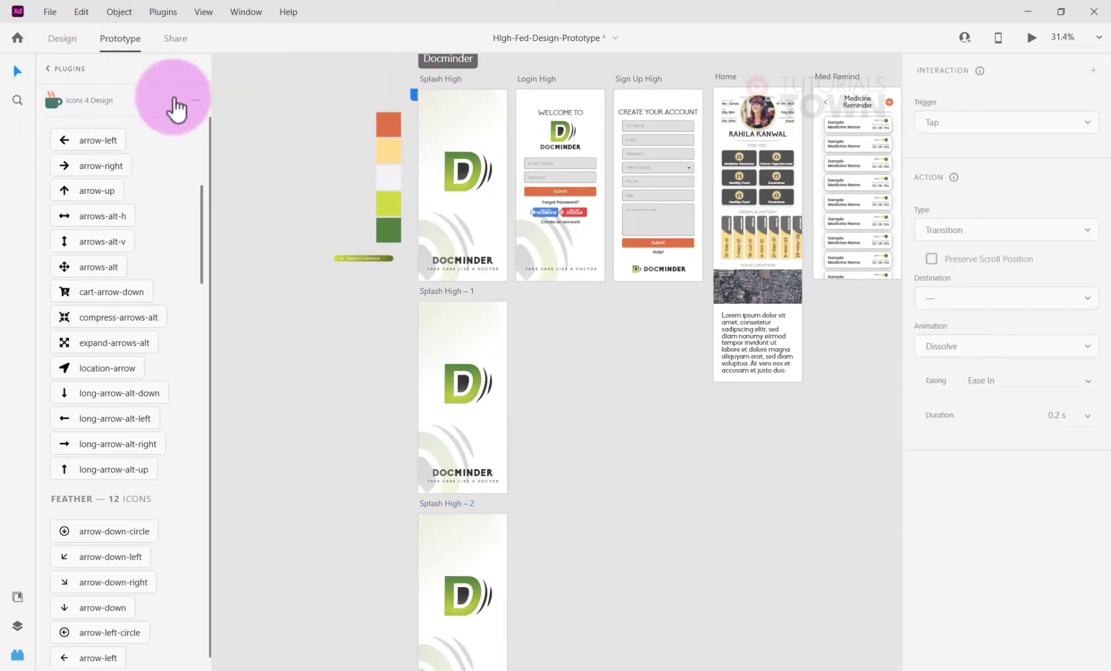
# Move the colour swatches and the Slide to Continue button together farther away from the Splash High artboard in Design mode
pyautogui.click(463, 382)
pyautogui.click(465, 171)
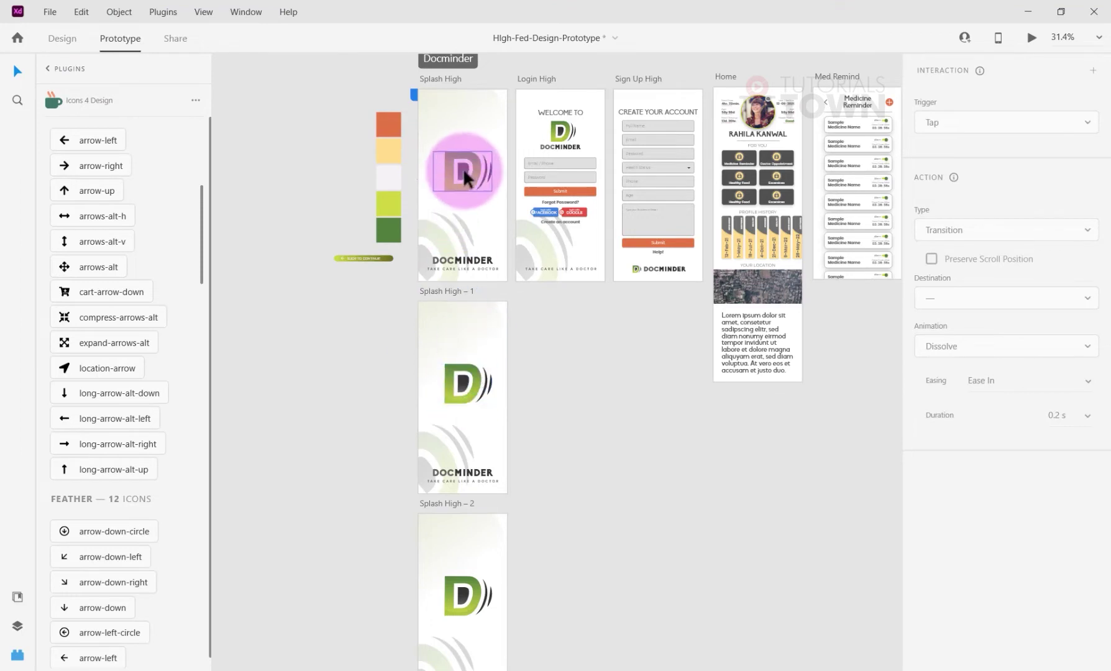
pyautogui.click(470, 175)
pyautogui.moveTo(528, 253); pyautogui.dragTo(652, 388)
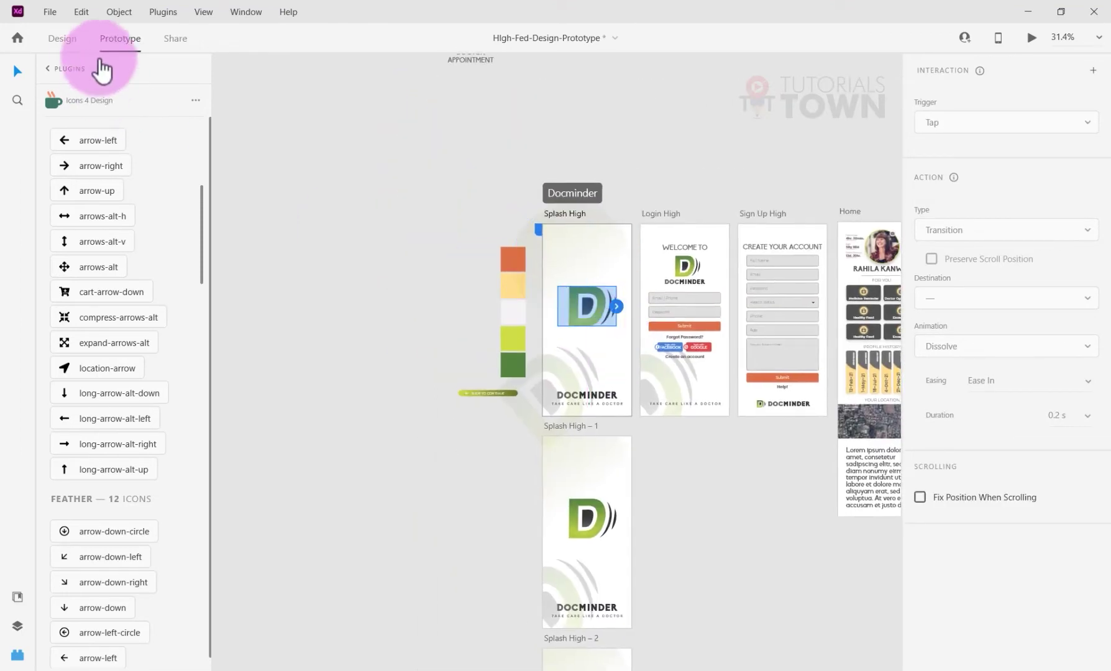
pyautogui.click(73, 40)
pyautogui.click(605, 360)
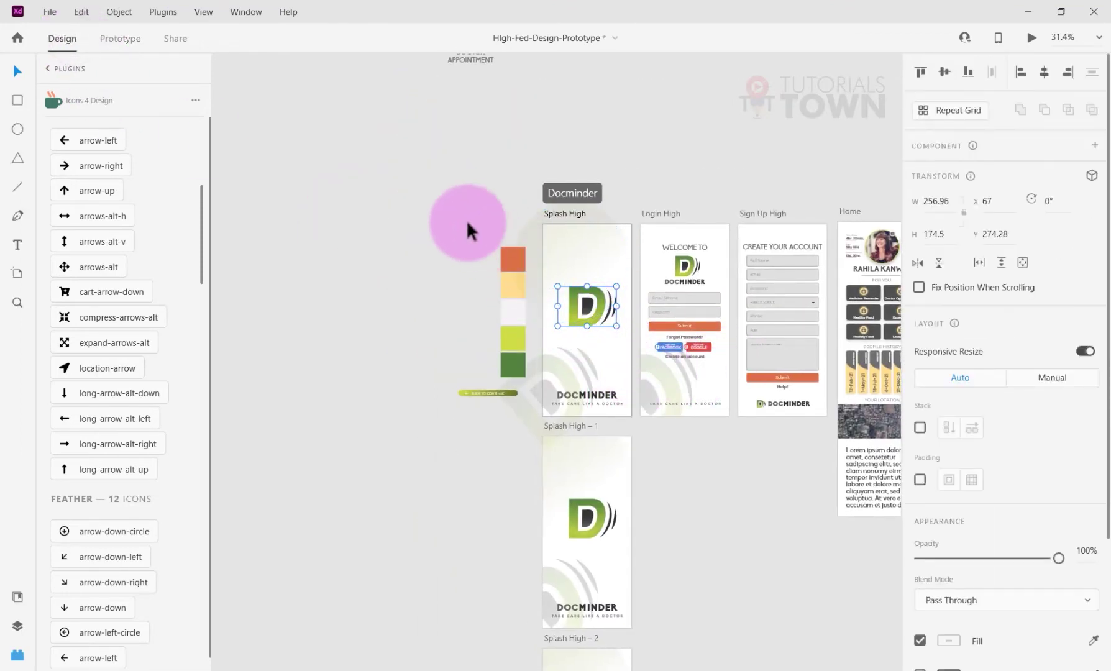
pyautogui.moveTo(466, 225); pyautogui.dragTo(510, 420)
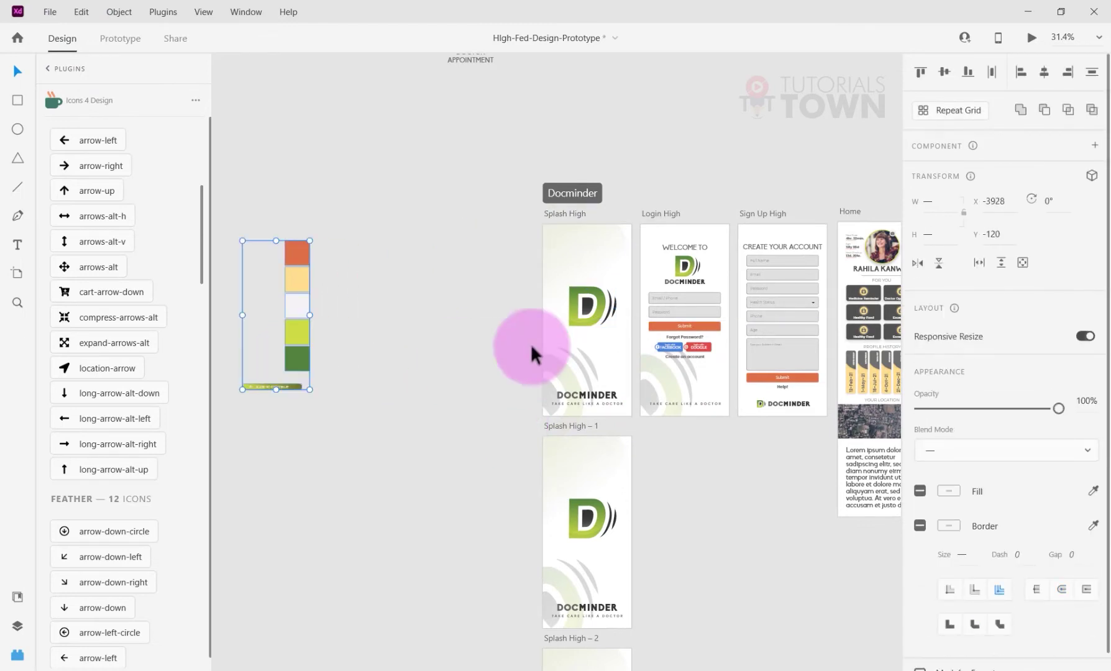
# Shrink the central logo on Splash High around its centre to about 38 × 26 and set its opacity to 0%
pyautogui.click(601, 300)
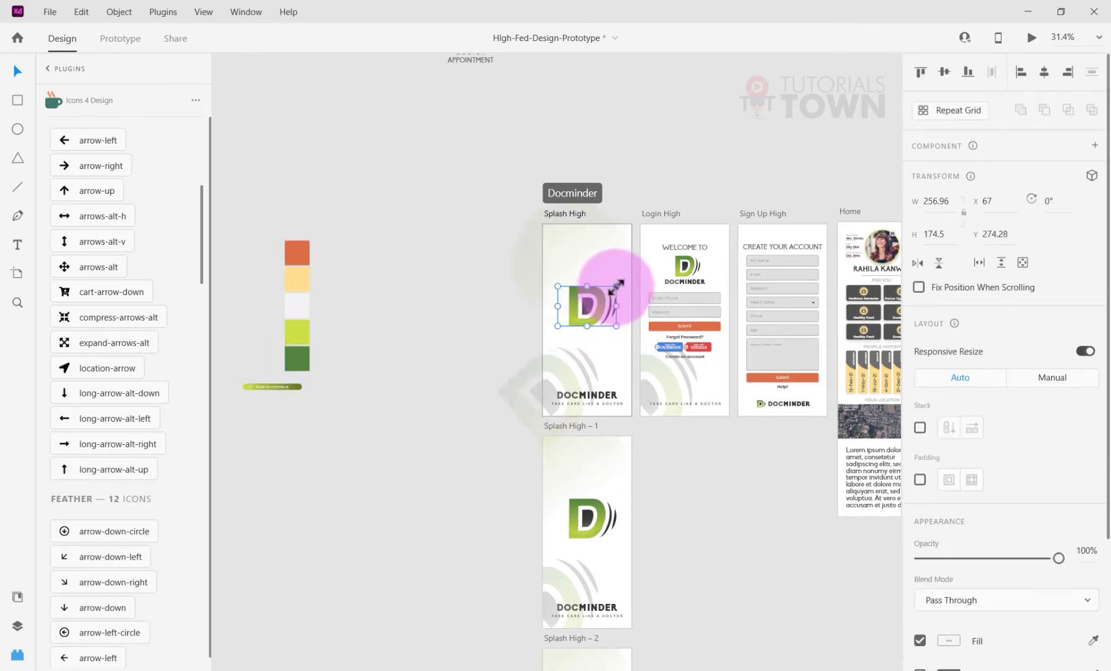
pyautogui.moveTo(609, 287); pyautogui.dragTo(592, 303)
pyautogui.moveTo(942, 558); pyautogui.dragTo(882, 561)
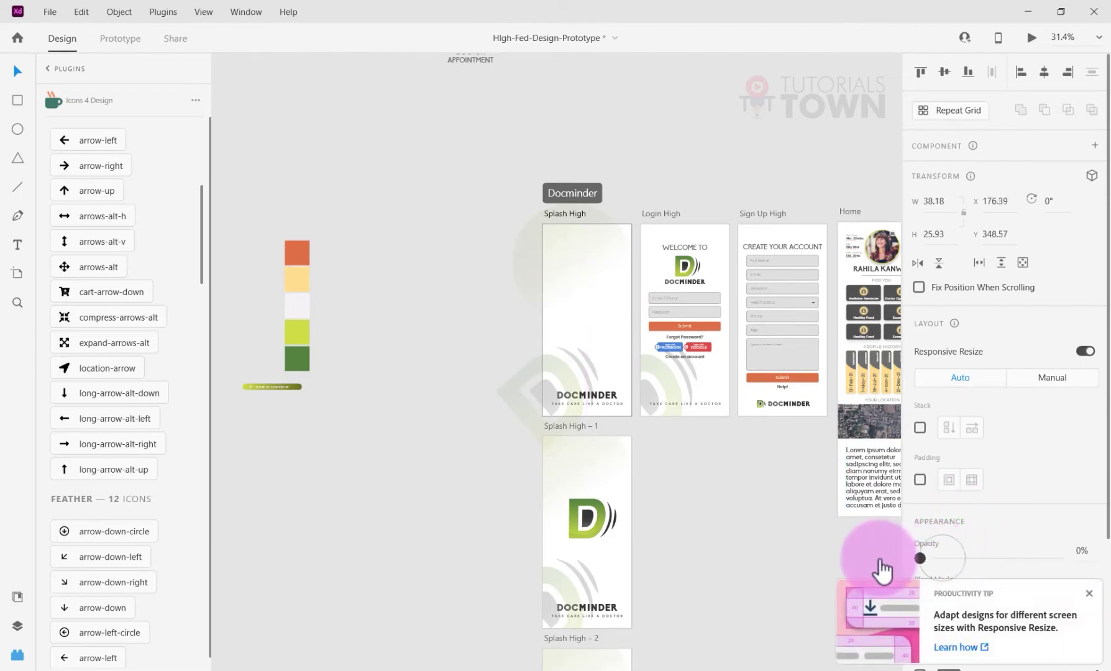
# Move Splash High's faded logo watermark outside the artboard, and its DOCMINDER title and tagline to just below the artboard's lower edge
pyautogui.click(596, 523)
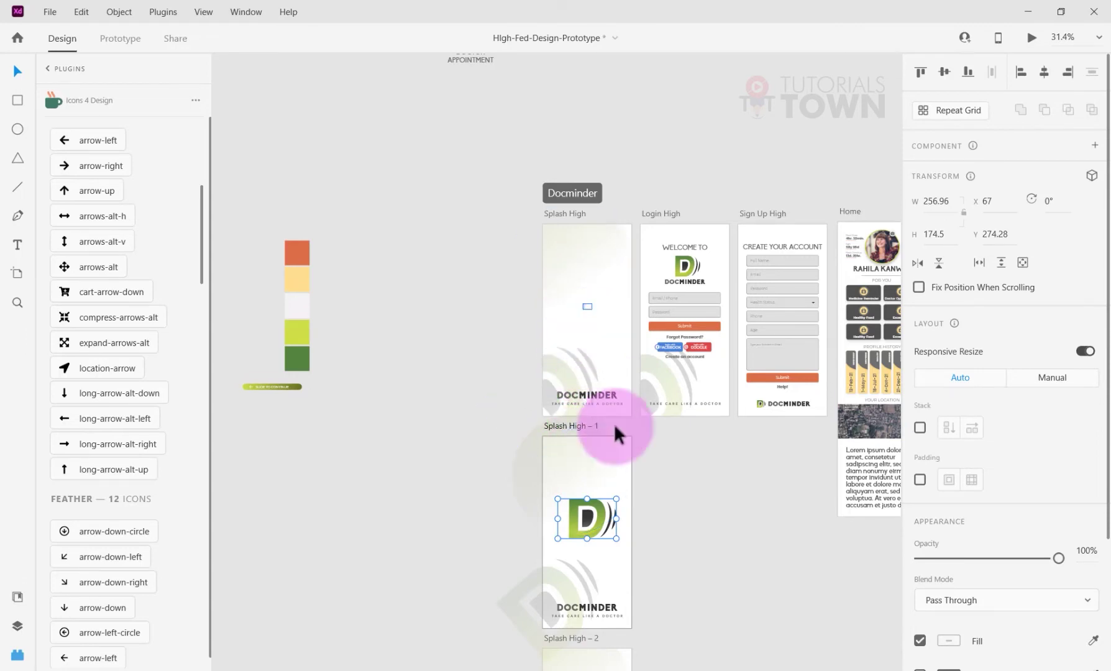
pyautogui.moveTo(588, 367); pyautogui.dragTo(518, 425)
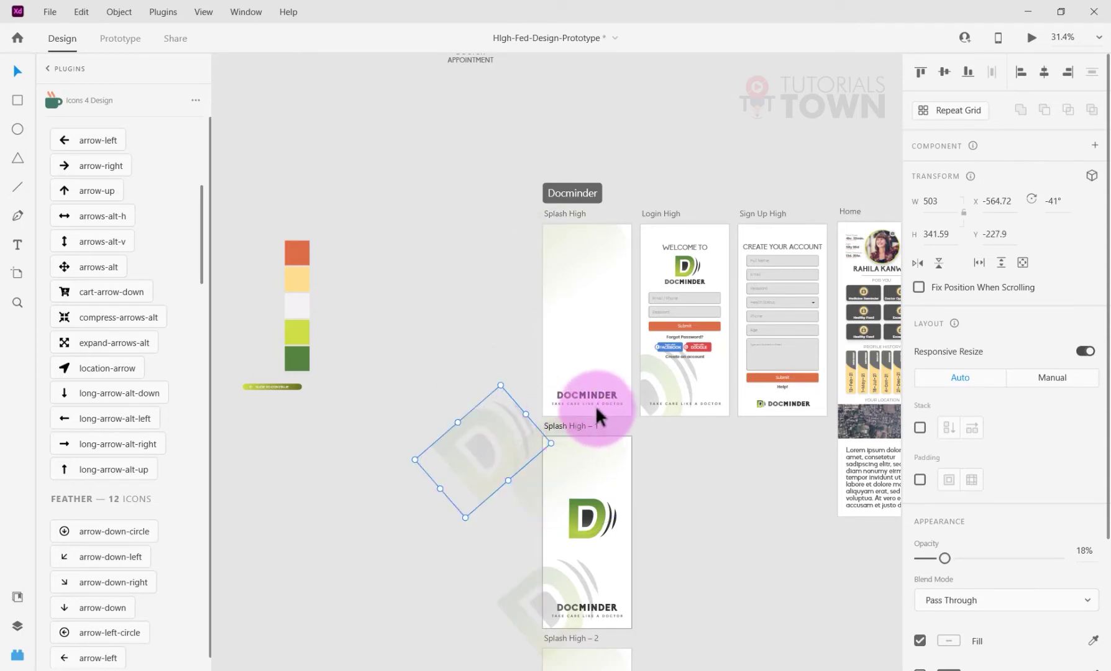
pyautogui.scroll(6, 596, 405)
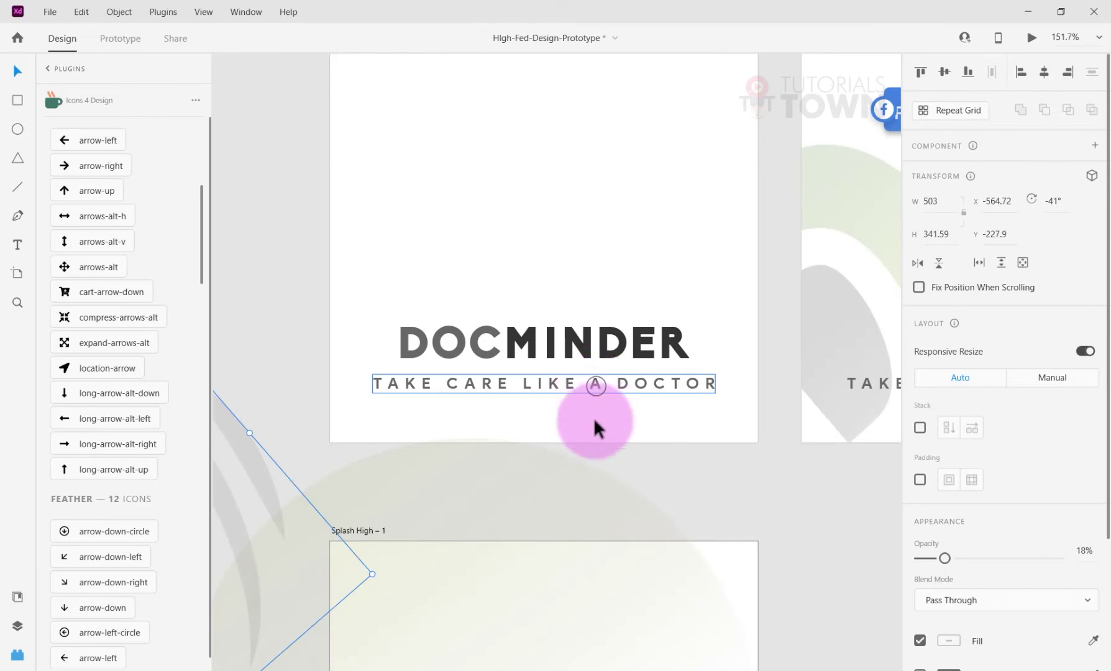
pyautogui.moveTo(594, 420); pyautogui.dragTo(597, 510)
pyautogui.moveTo(589, 350); pyautogui.dragTo(586, 477)
pyautogui.scroll(-5, 586, 477)
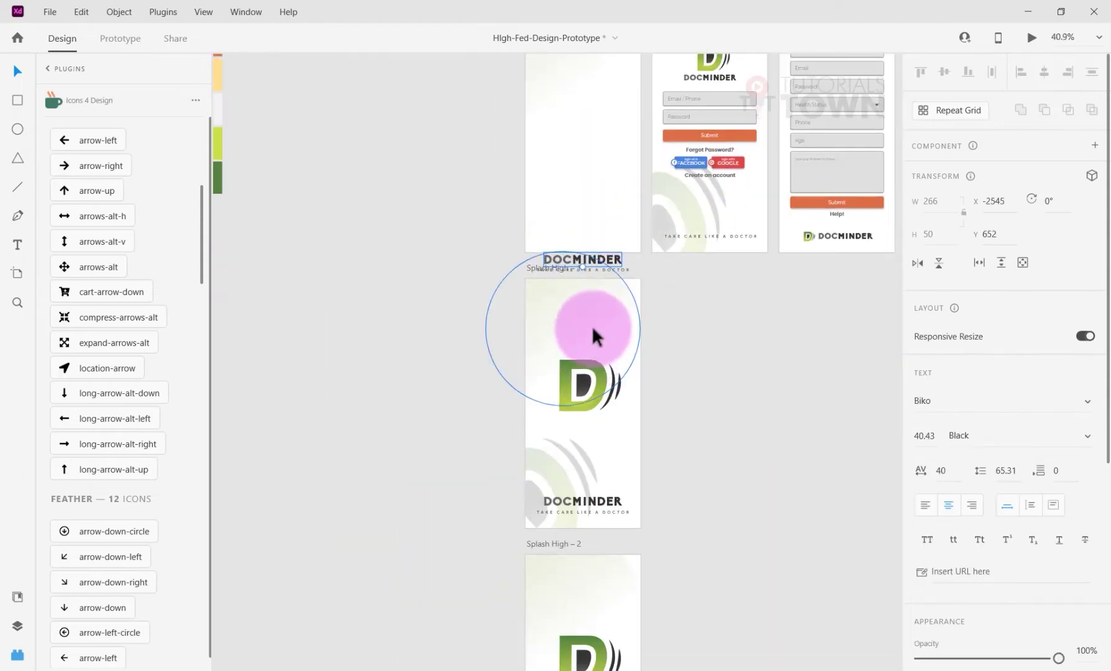
# Move the DOCMINDER title and tagline of Splash High – 1 together to just below its artboard, at Y 844
pyautogui.scroll(2, 594, 169)
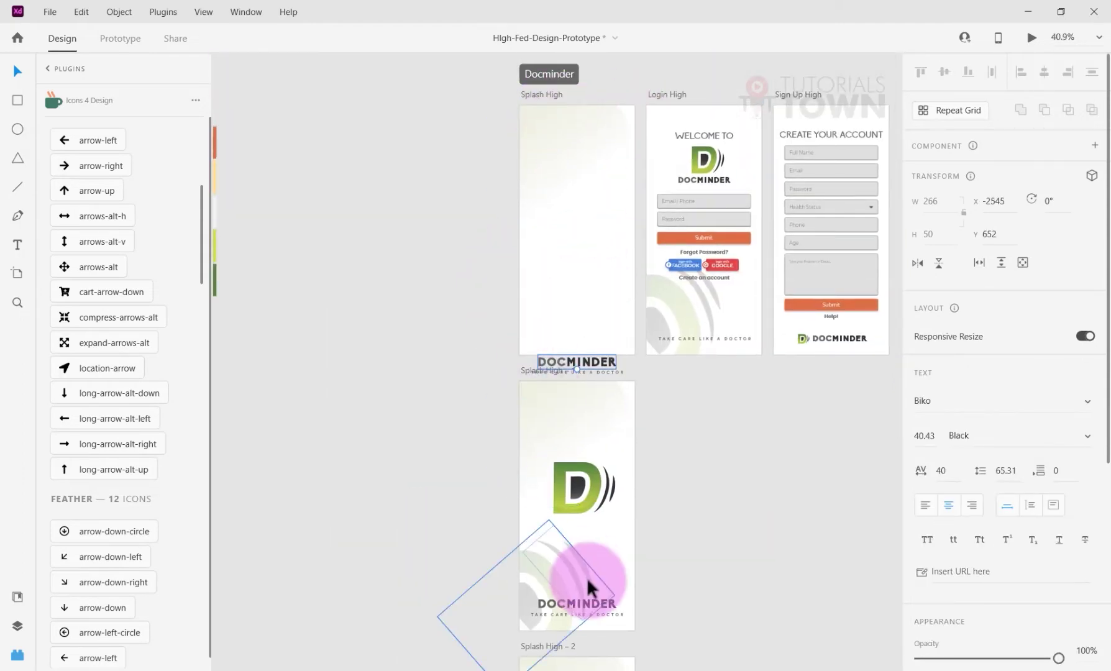
pyautogui.scroll(-3, 588, 588)
pyautogui.click(529, 407)
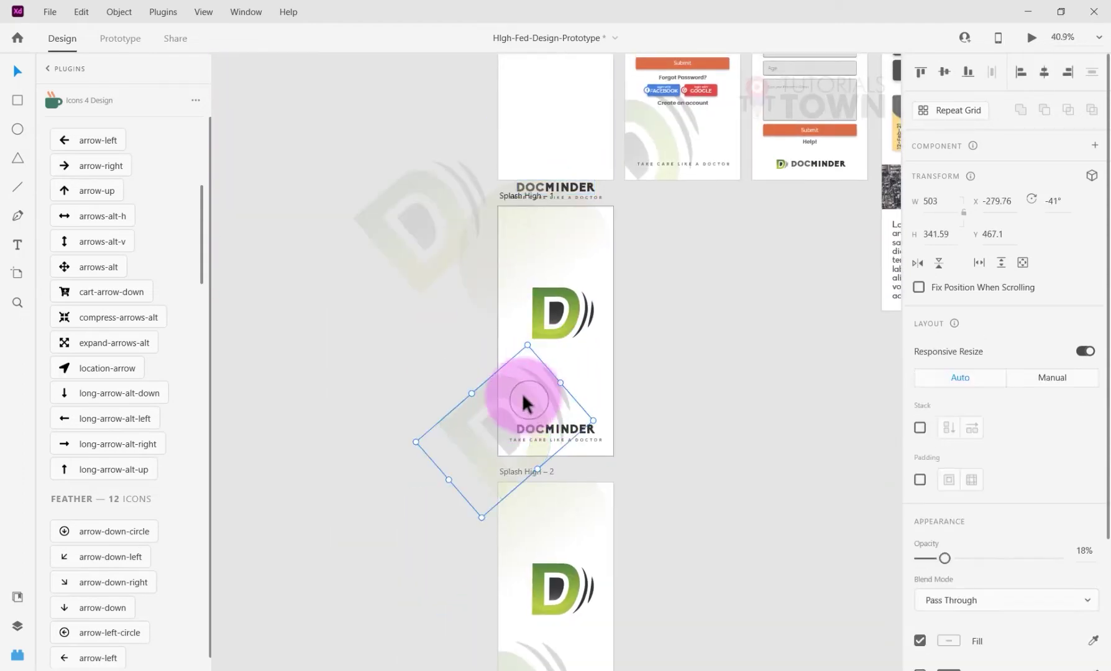
pyautogui.click(571, 438)
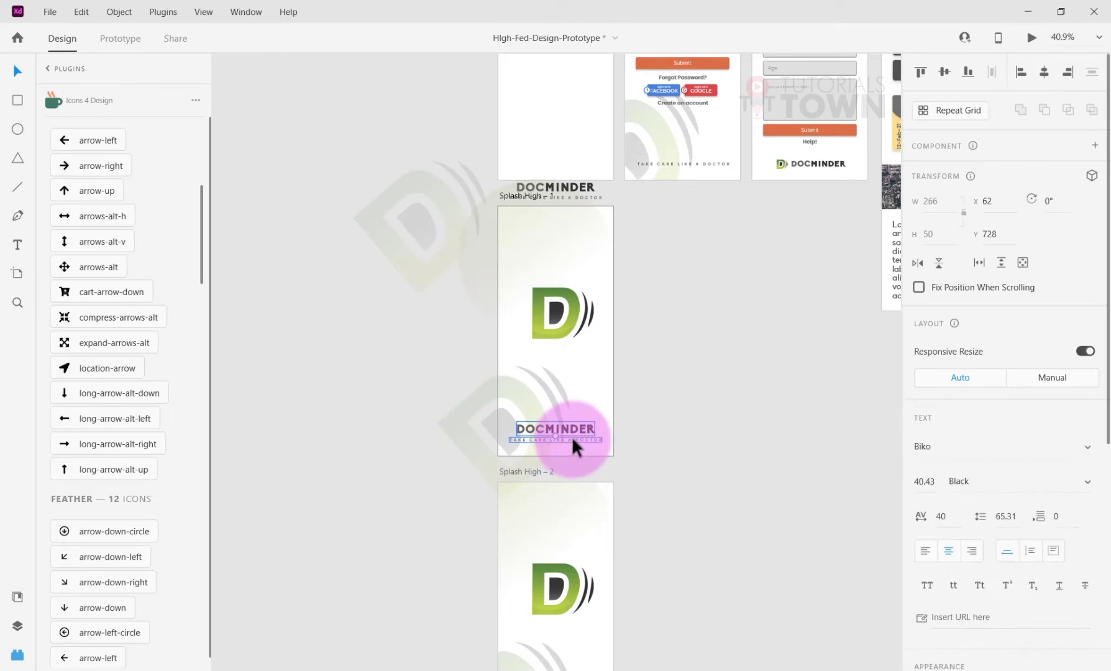
pyautogui.moveTo(577, 429); pyautogui.dragTo(577, 463)
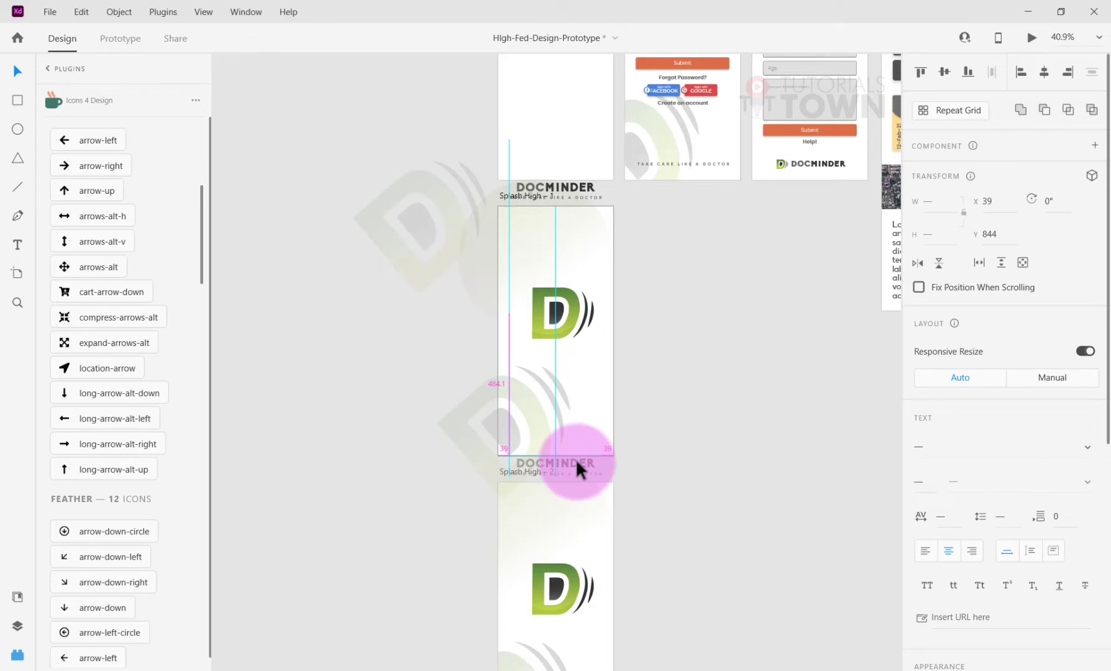
pyautogui.moveTo(577, 461); pyautogui.dragTo(576, 463)
pyautogui.click(716, 442)
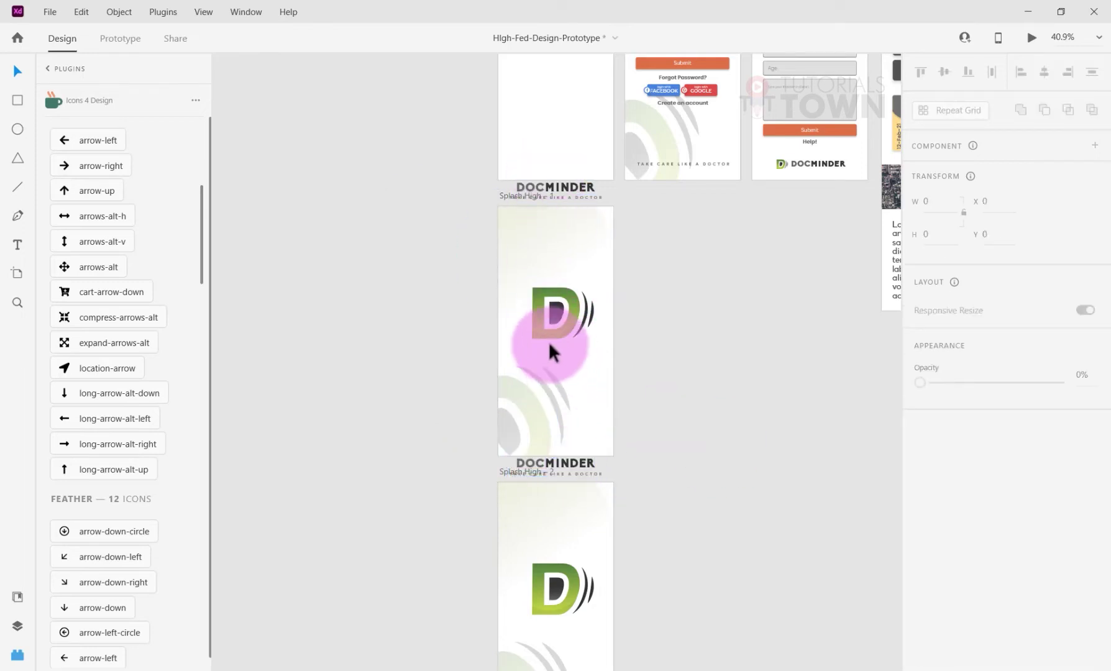
# Preview the emptied Splash High artboard and close the preview window
pyautogui.moveTo(562, 581); pyautogui.dragTo(544, 362)
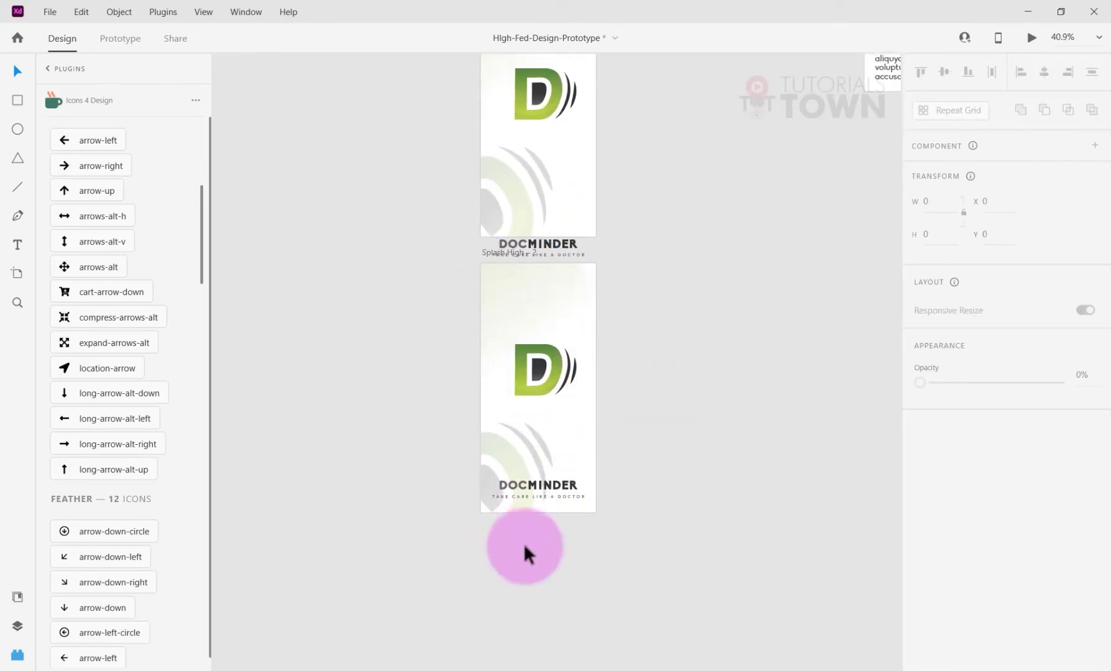
pyautogui.scroll(3, 622, 435)
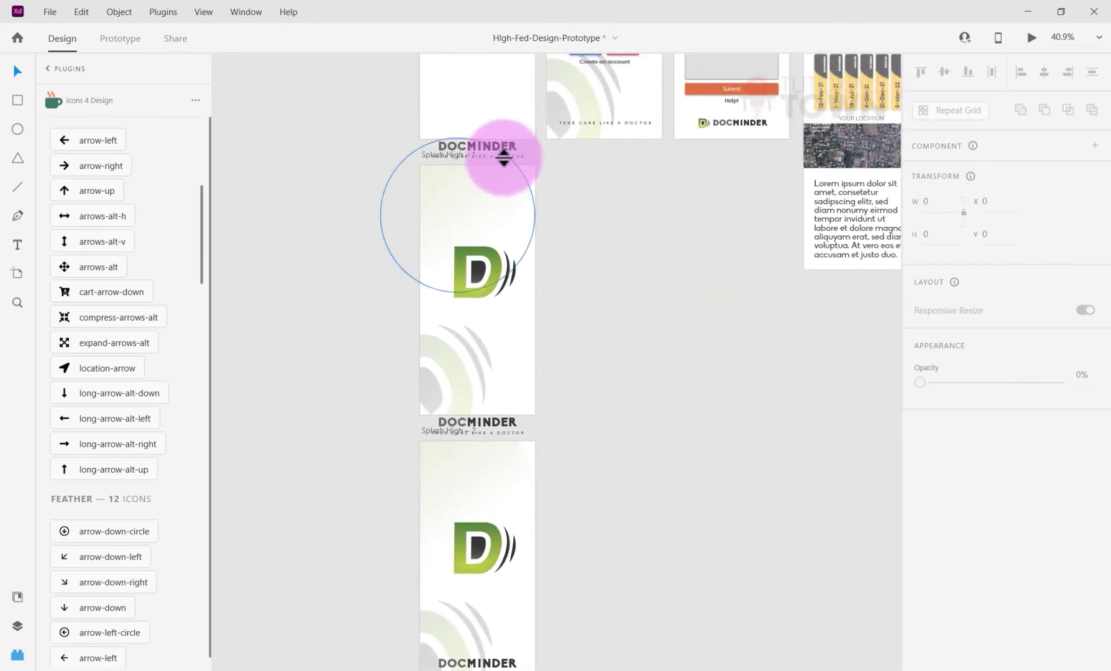
pyautogui.scroll(5, 504, 158)
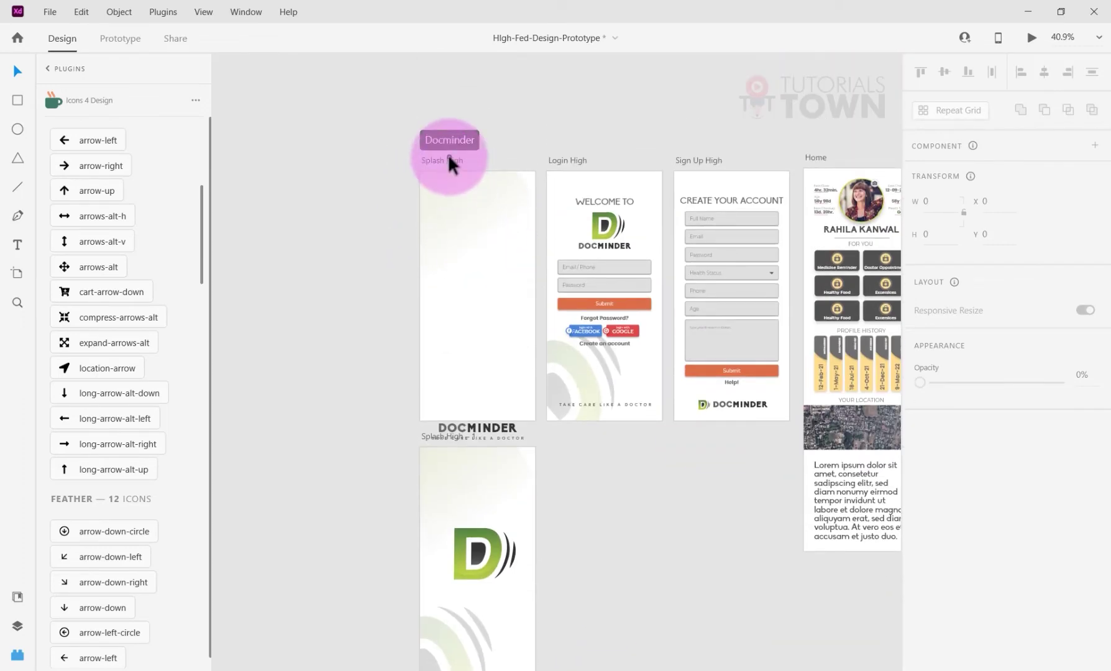
pyautogui.click(449, 161)
pyautogui.click(1032, 37)
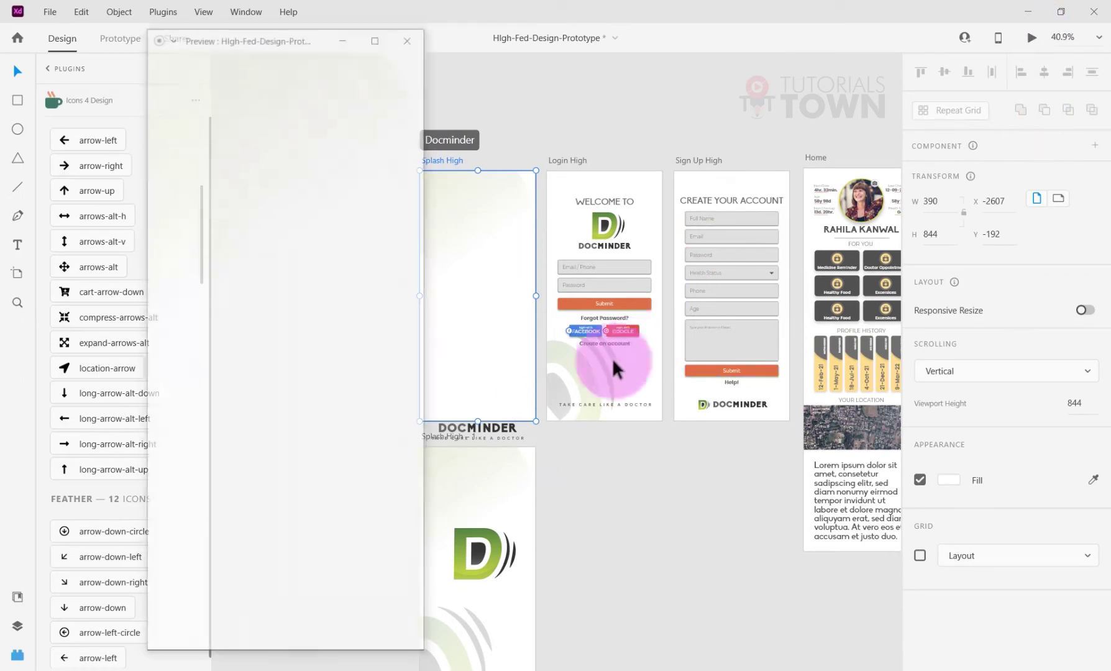
pyautogui.click(302, 309)
pyautogui.click(309, 341)
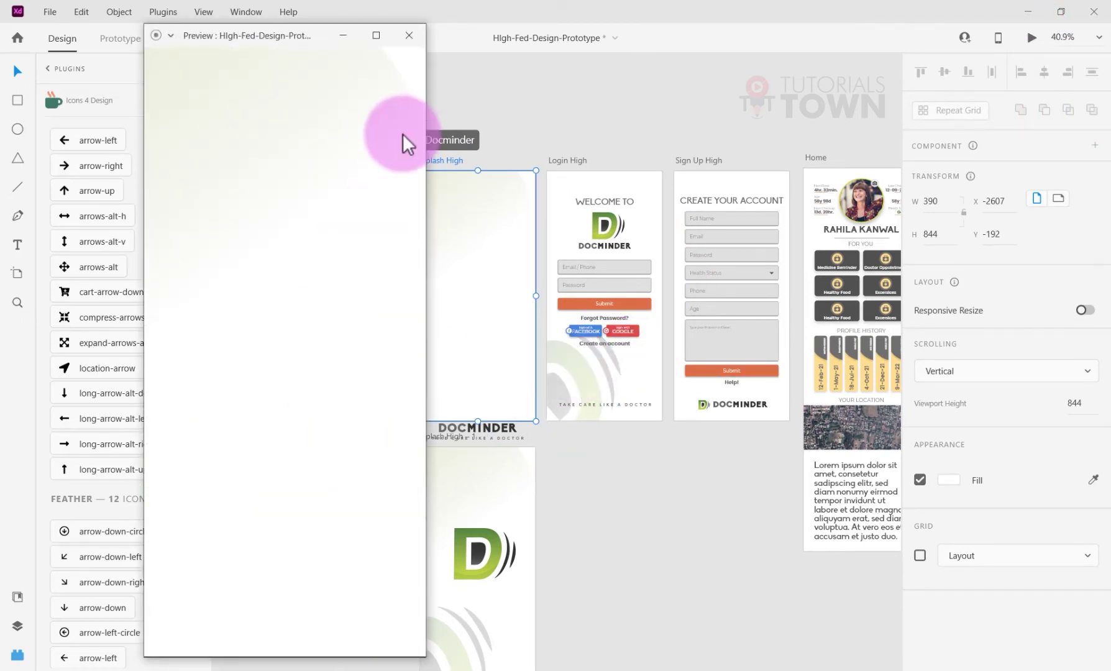
pyautogui.click(409, 35)
pyautogui.scroll(-1, 660, 529)
pyautogui.hscroll(-1, 660, 529)
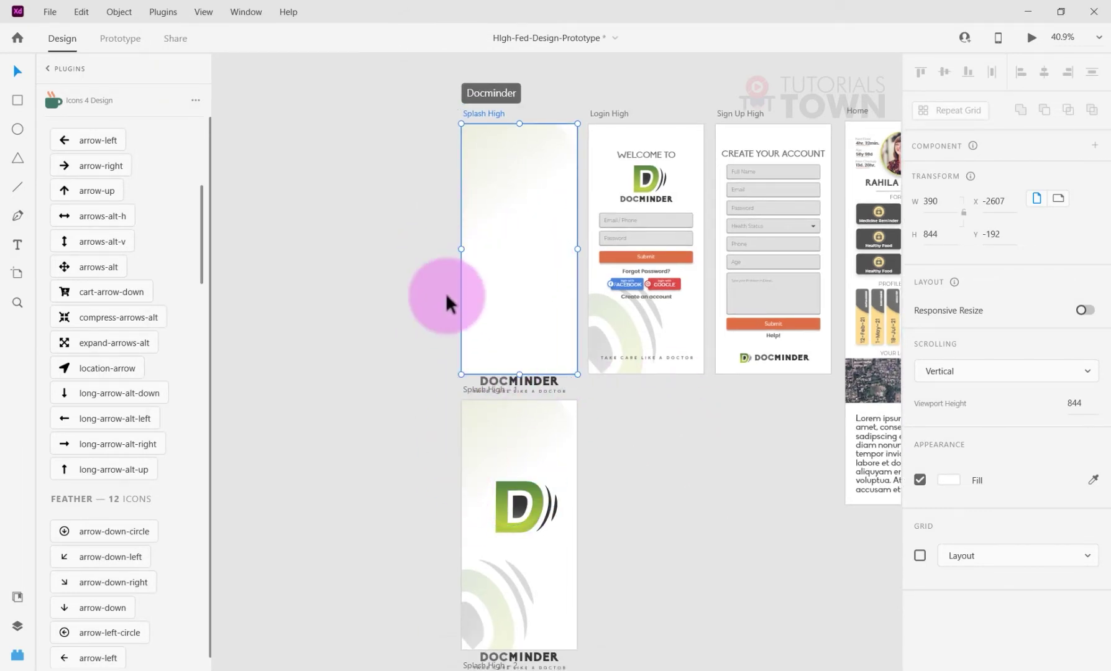
pyautogui.click(441, 373)
pyautogui.moveTo(391, 327); pyautogui.dragTo(370, 358)
pyautogui.moveTo(330, 300); pyautogui.dragTo(445, 507)
pyautogui.moveTo(349, 345); pyautogui.dragTo(429, 459)
pyautogui.click(366, 514)
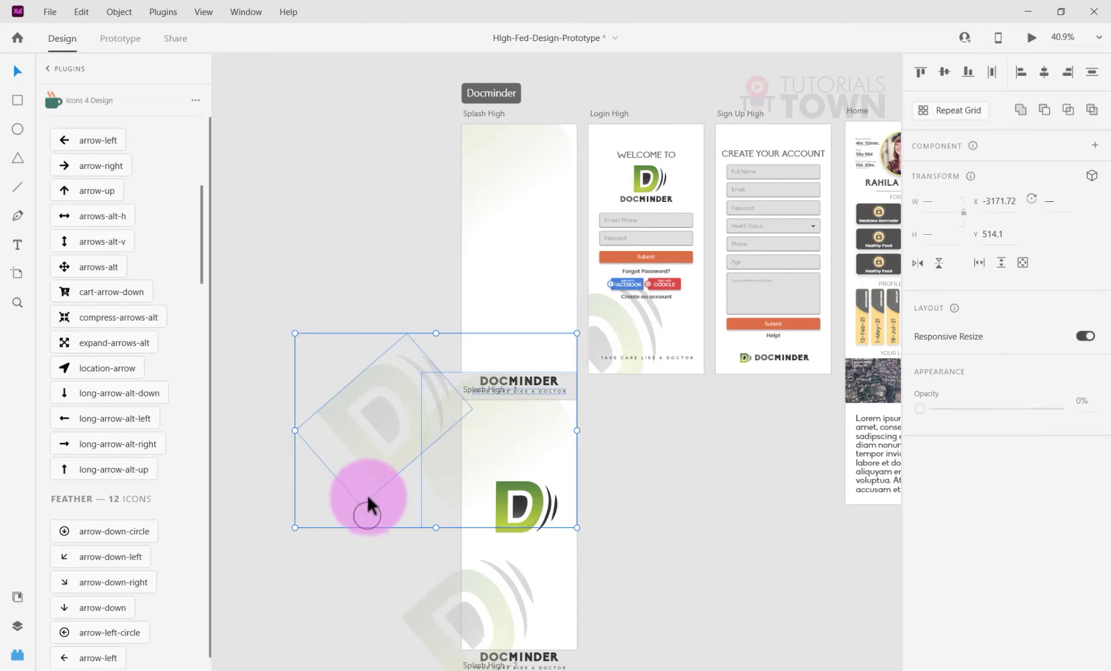
pyautogui.press('Delete')
pyautogui.moveTo(266, 280); pyautogui.dragTo(402, 512)
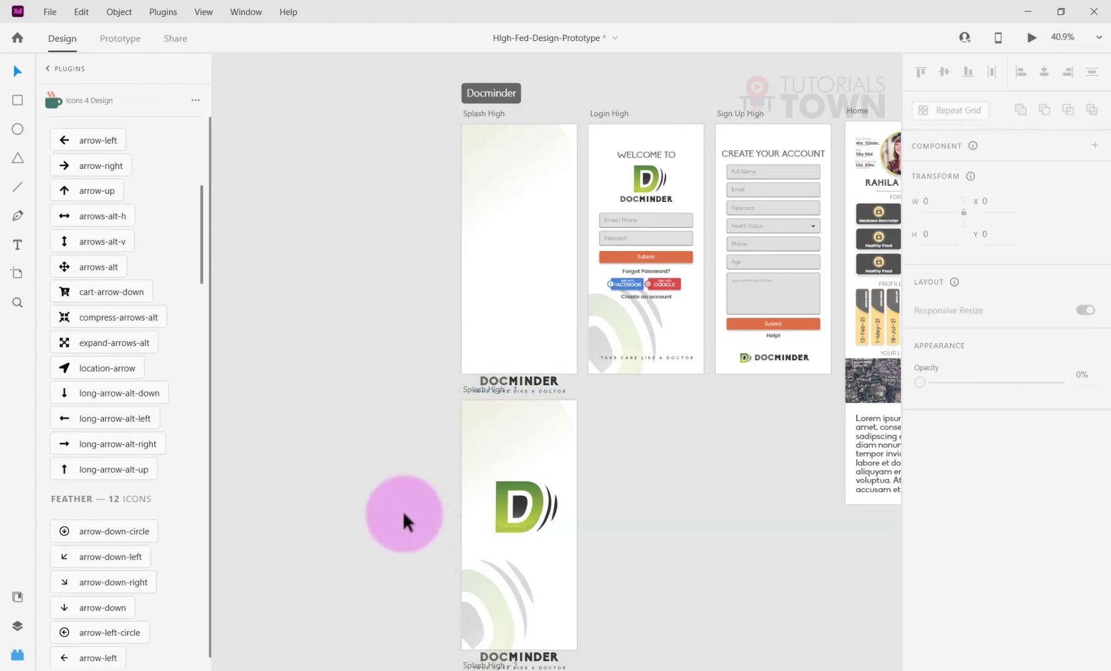
pyautogui.moveTo(278, 297); pyautogui.dragTo(472, 543)
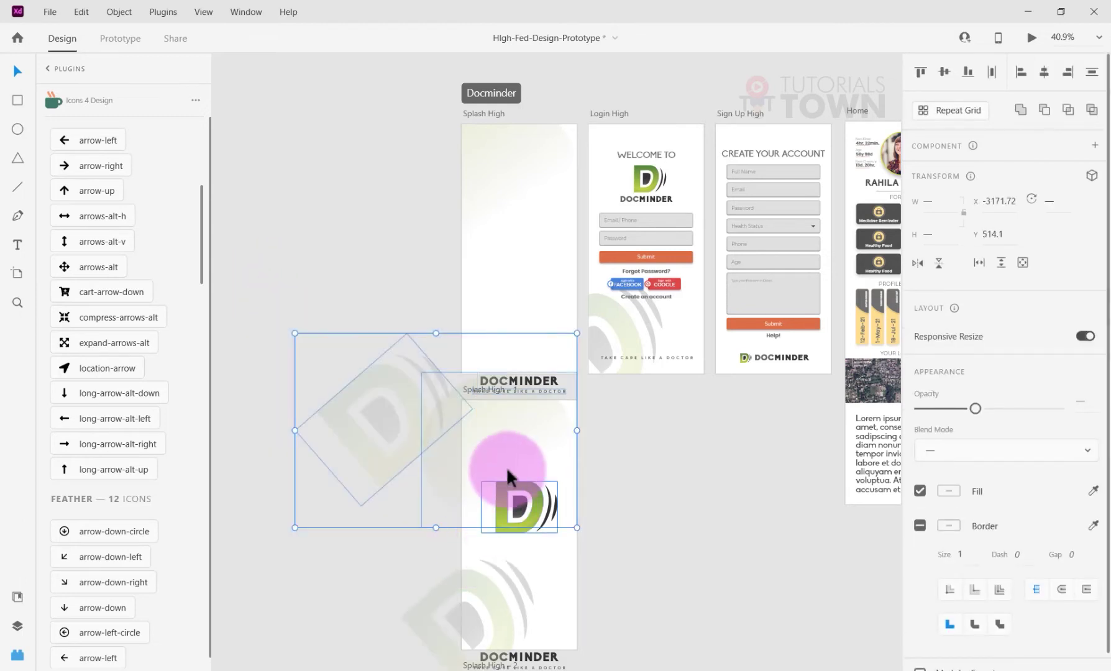
# Reduce the selection to Splash High's off-artboard watermark, title and tagline, try shifting them slightly upward, and undo the move
pyautogui.keyDown('shift'); pyautogui.click(472, 468); pyautogui.keyUp('shift')
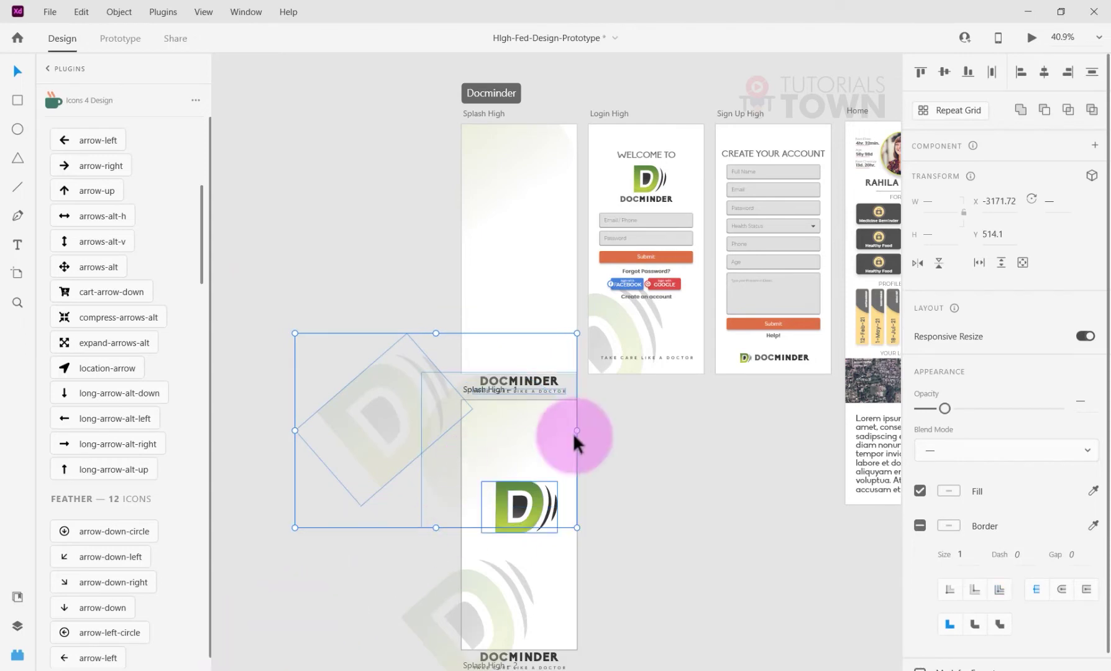
pyautogui.keyDown('shift'); pyautogui.click(569, 387); pyautogui.keyUp('shift')
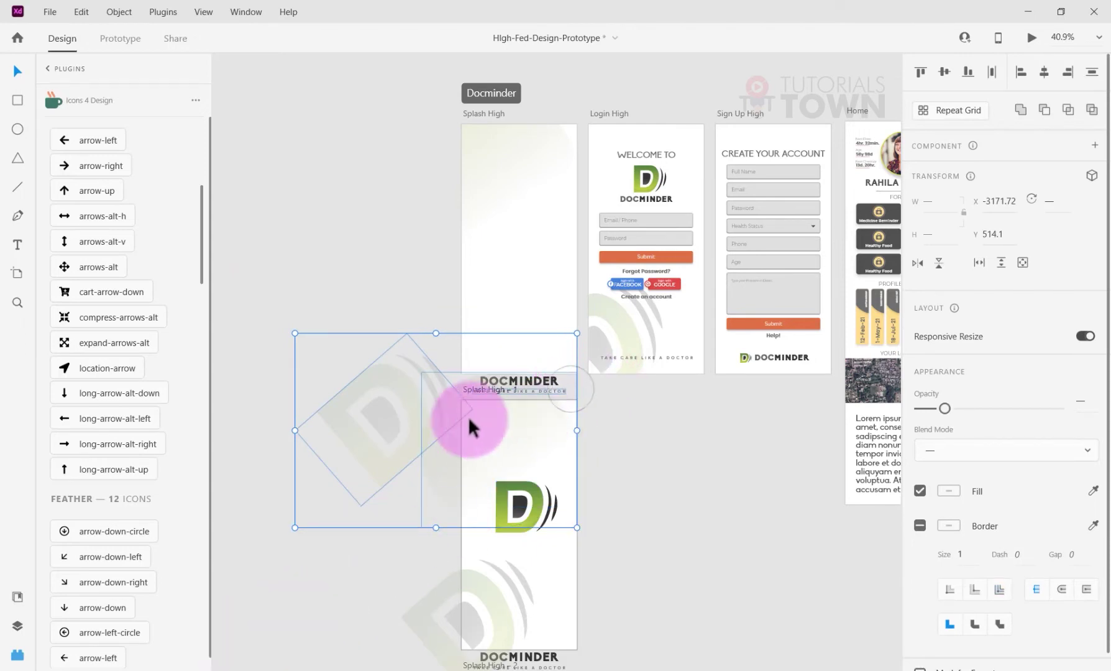
pyautogui.keyDown('shift'); pyautogui.click(463, 378); pyautogui.keyUp('shift')
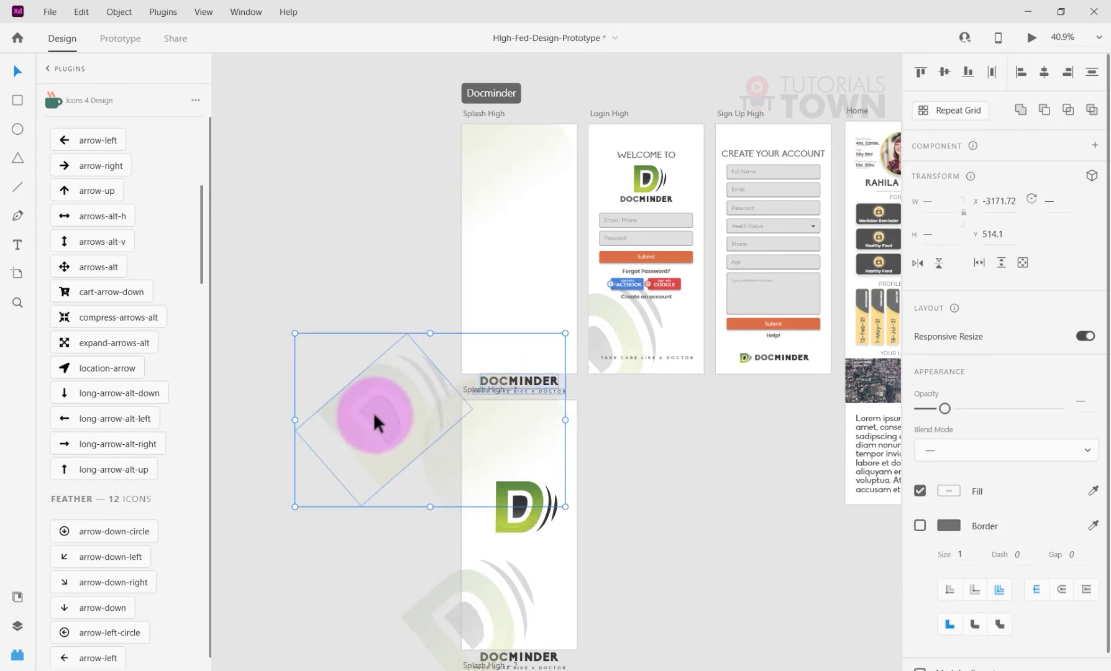
pyautogui.moveTo(372, 414); pyautogui.dragTo(375, 387)
pyautogui.hotkey('ctrl', 'z')
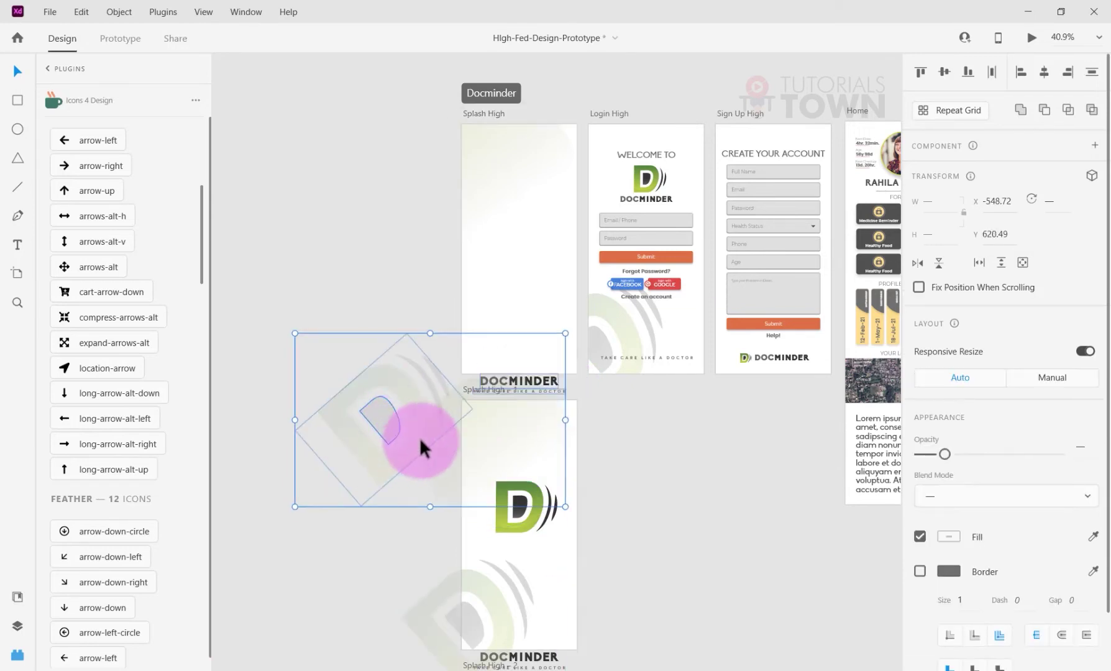
pyautogui.keyDown('shift'); pyautogui.click(560, 389); pyautogui.keyUp('shift')
pyautogui.moveTo(405, 385); pyautogui.dragTo(420, 350)
pyautogui.click(709, 440)
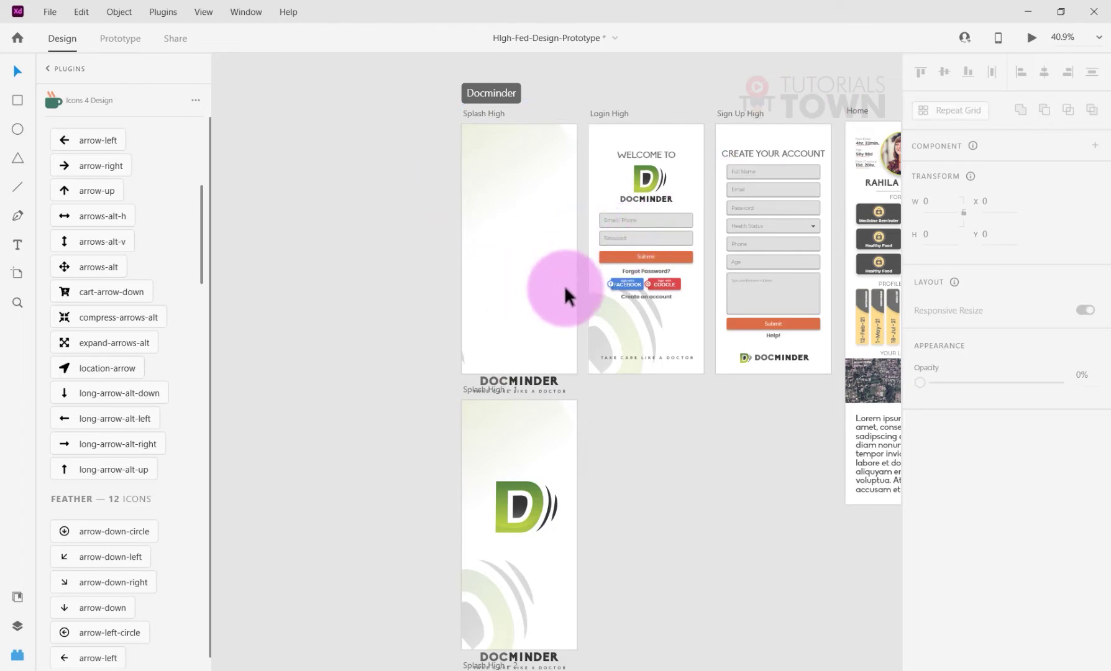
# Link Splash High to Splash High – 1 and Splash High – 1 to Splash High – 2 with timed Auto-Animate interactions in Prototype mode
pyautogui.click(120, 39)
pyautogui.click(464, 230)
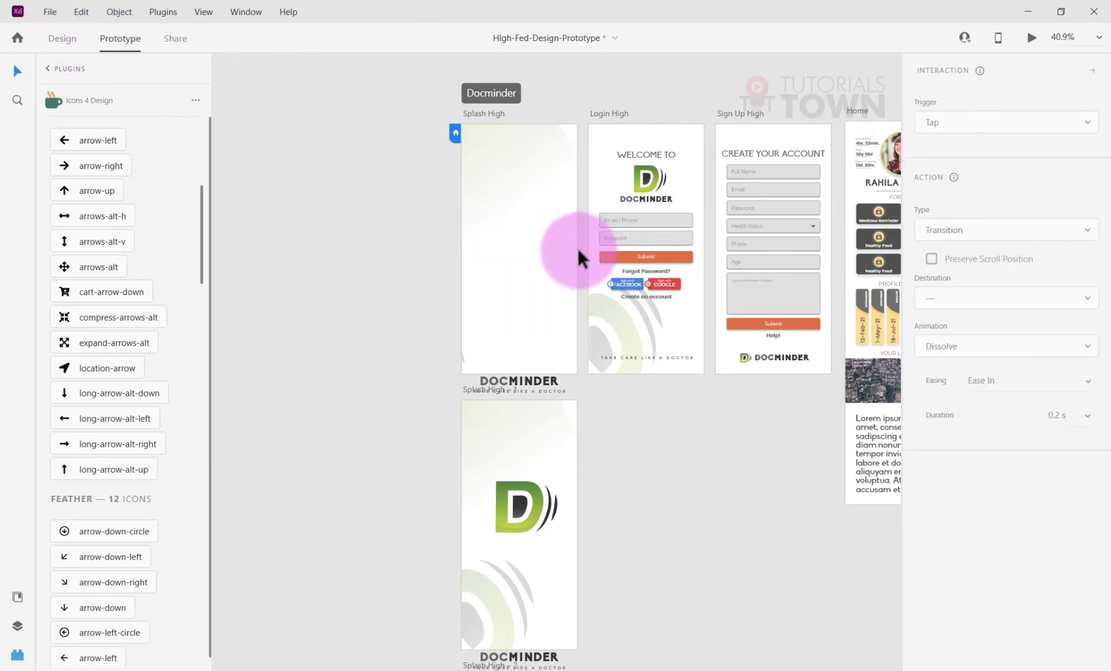
pyautogui.moveTo(576, 234); pyautogui.dragTo(572, 455)
pyautogui.moveTo(594, 518); pyautogui.dragTo(449, 551)
pyautogui.click(448, 361)
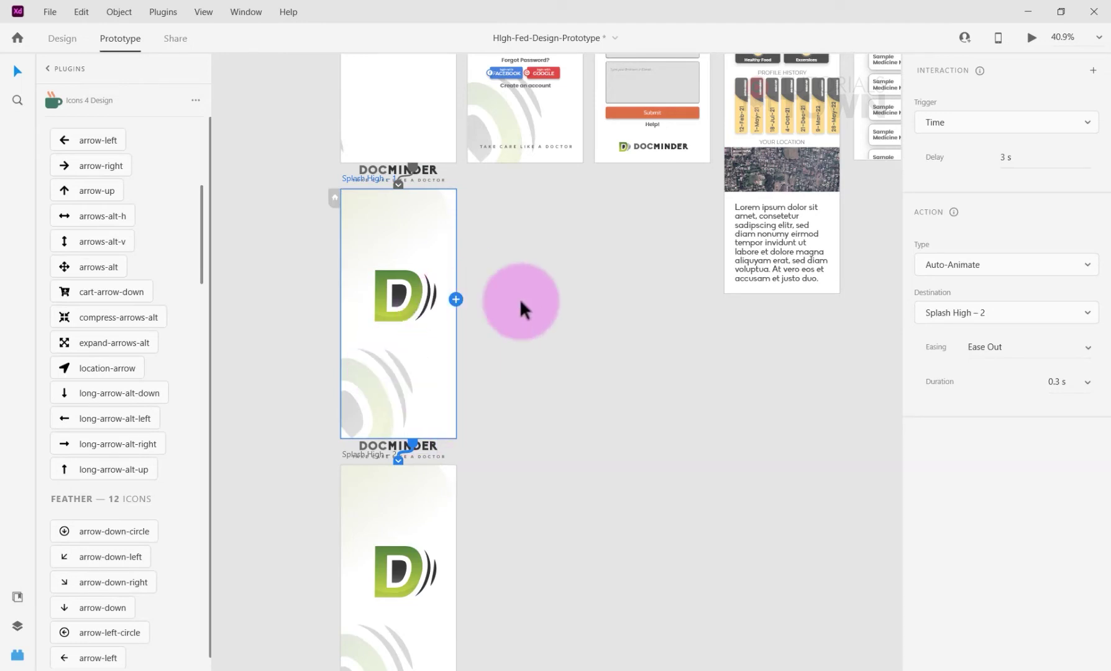
# Set the Time trigger delay of the link from Splash High to Splash High – 1 to 0.25 s
pyautogui.scroll(5, 498, 471)
pyautogui.hscroll(-2, 478, 471)
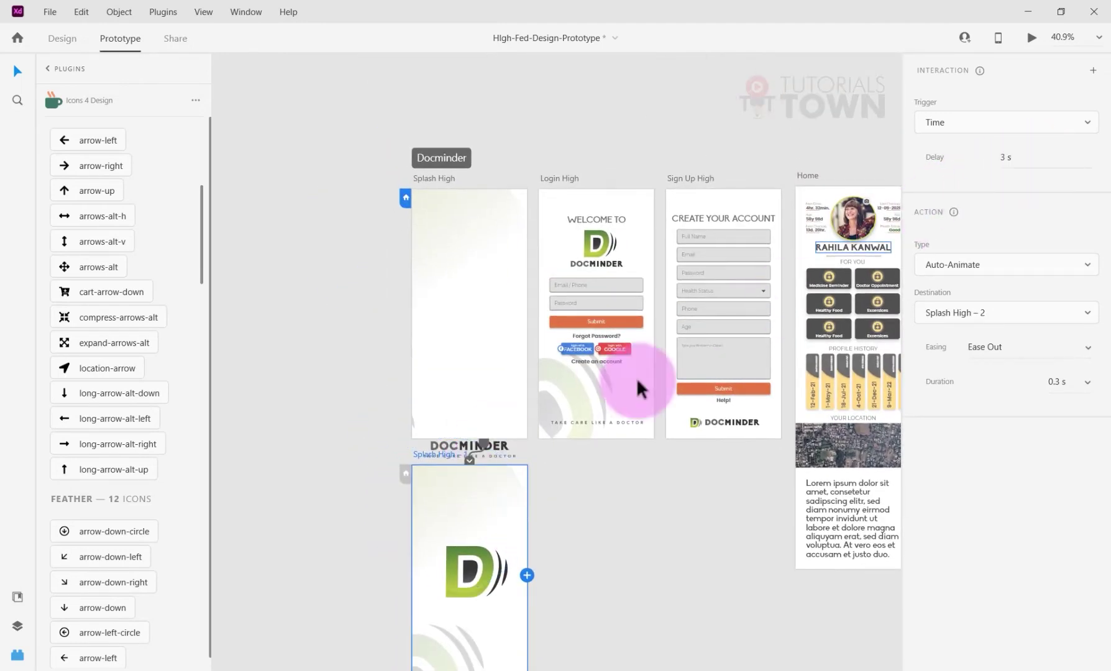
pyautogui.click(475, 452)
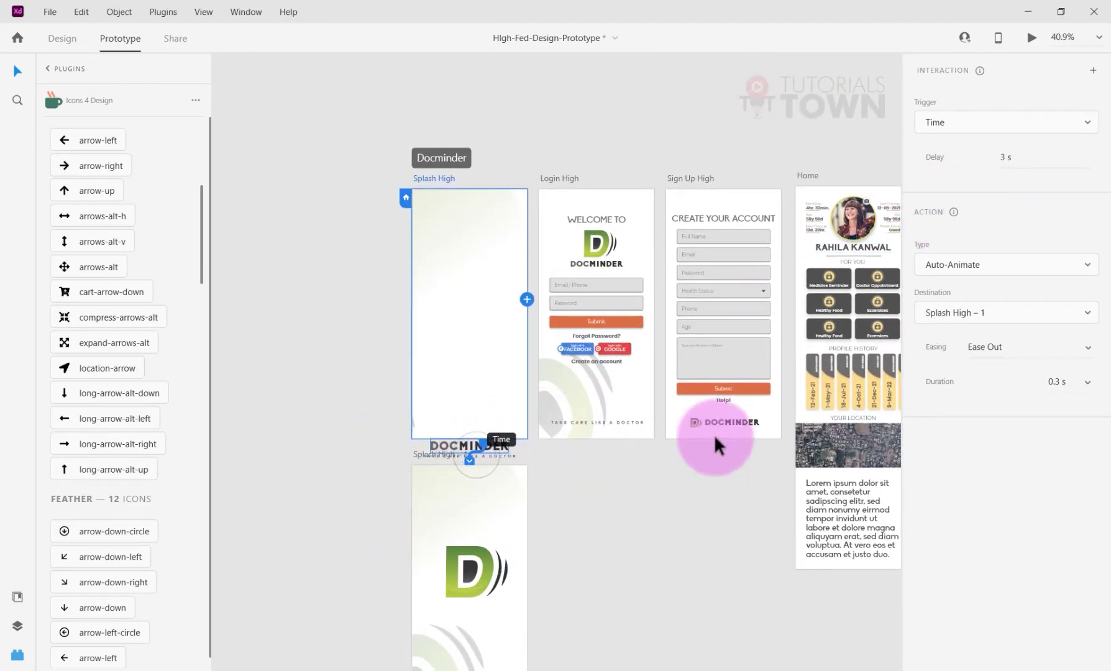
pyautogui.click(1003, 157)
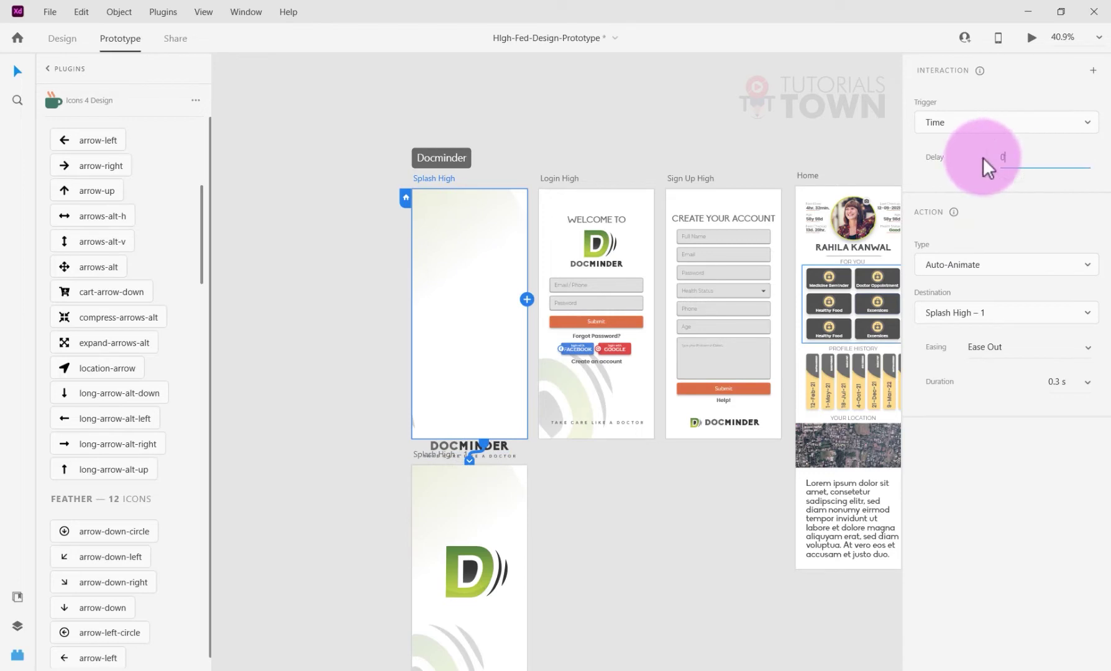
pyautogui.write('0.25')
pyautogui.press('Return')
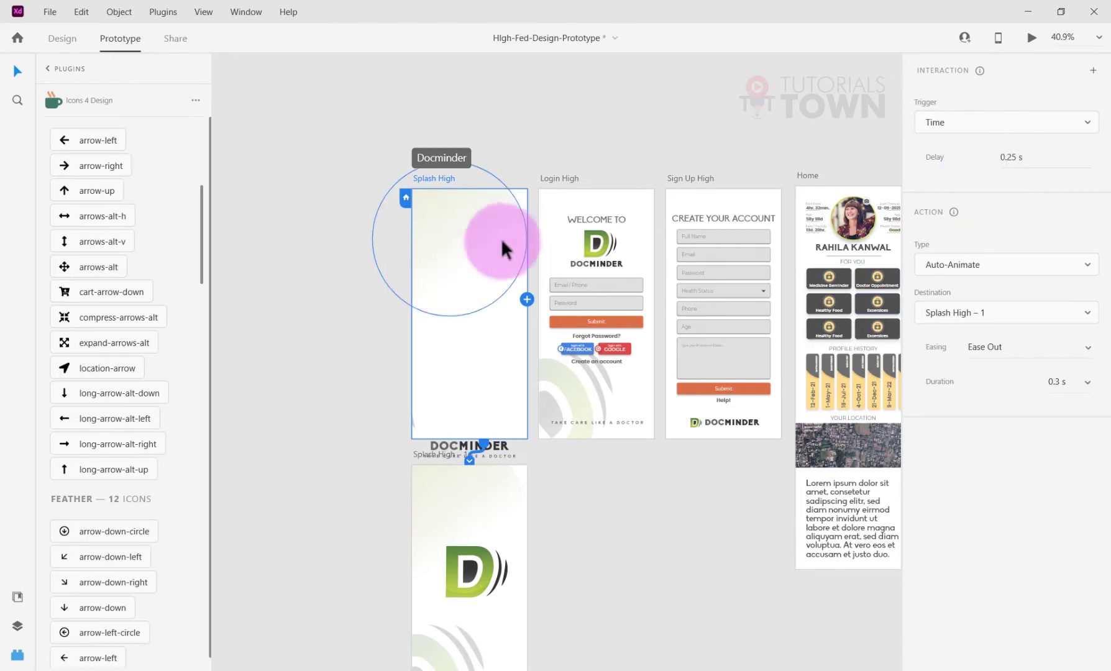
# Set the Time trigger delay of the link from Splash High – 1 to Splash High – 2 to 0.25 s
pyautogui.scroll(-5, 483, 248)
pyautogui.click(478, 241)
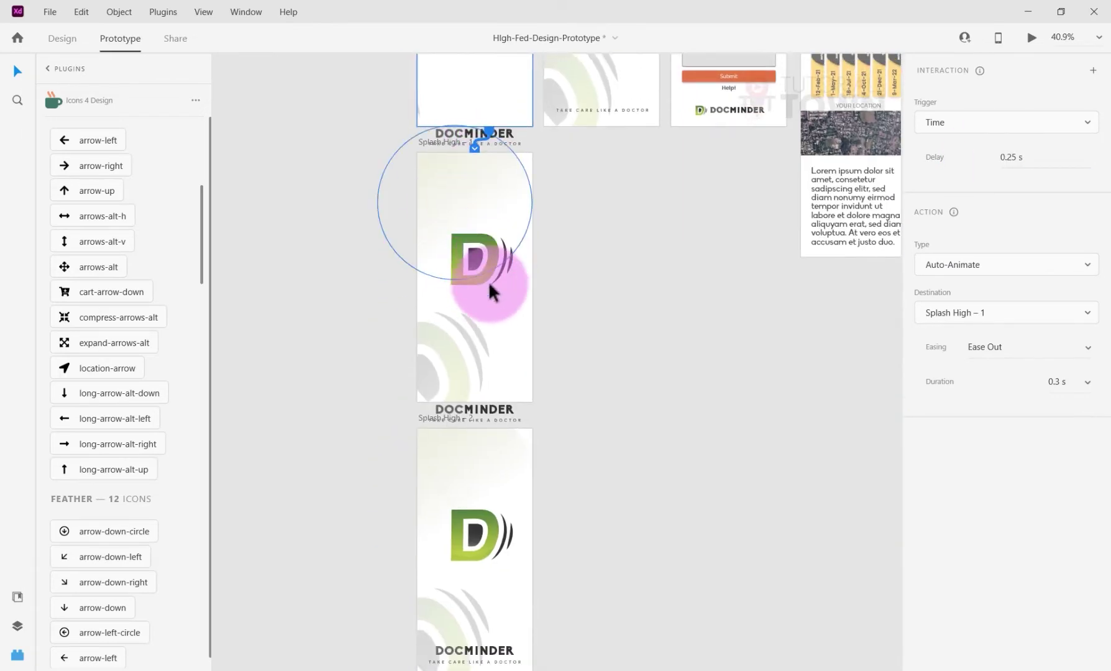
pyautogui.click(460, 408)
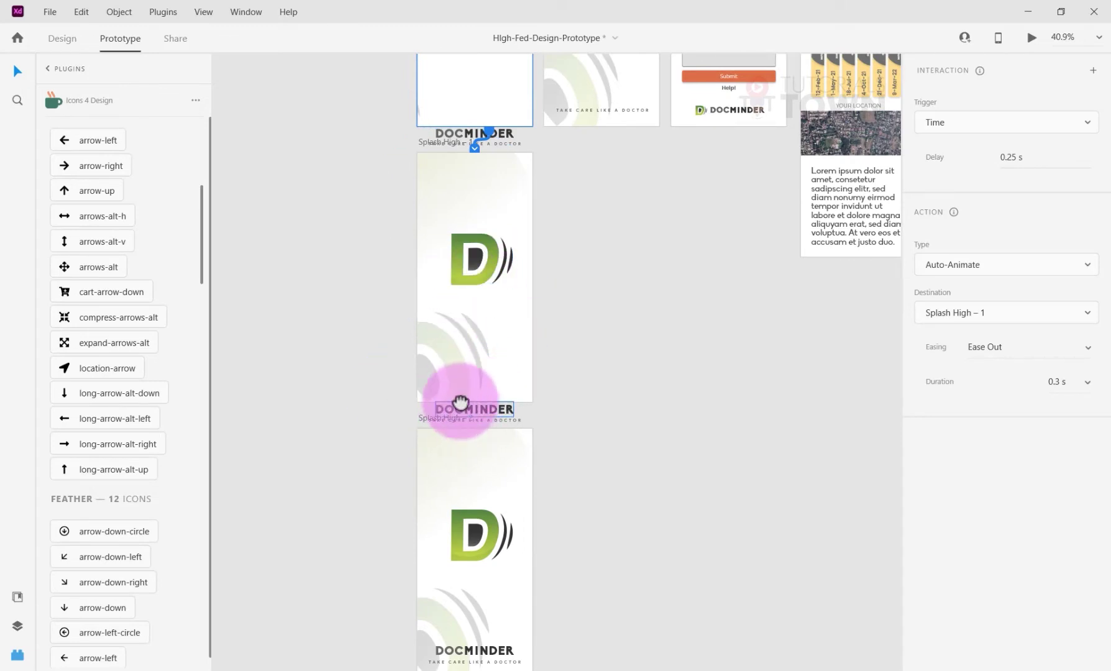
pyautogui.moveTo(460, 408); pyautogui.dragTo(388, 240)
pyautogui.click(442, 226)
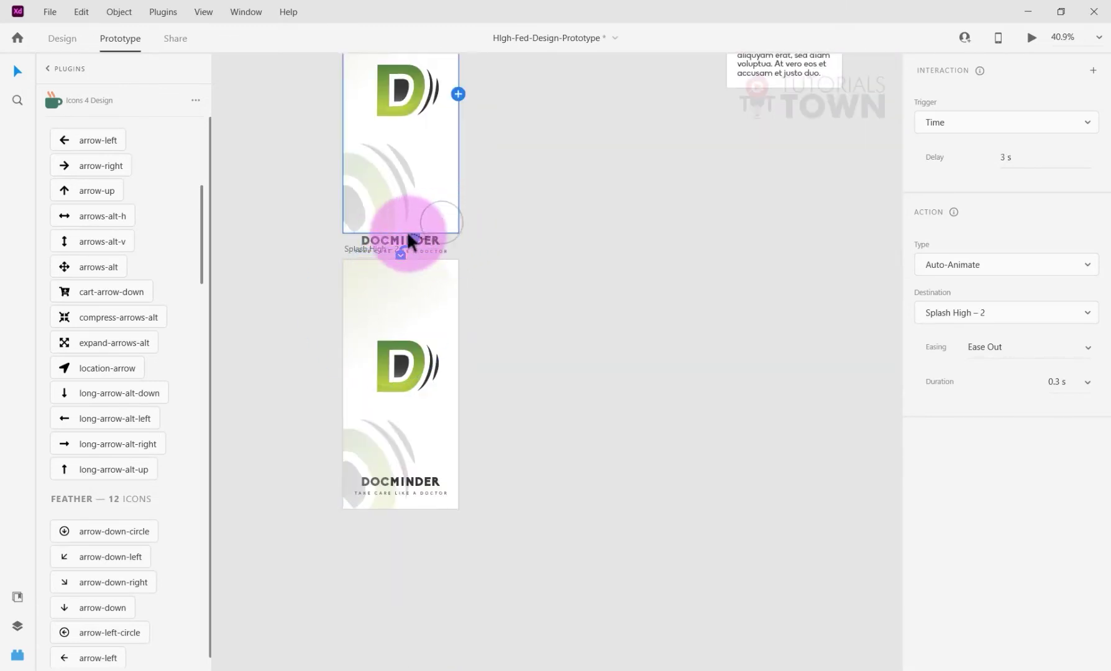
pyautogui.click(993, 165)
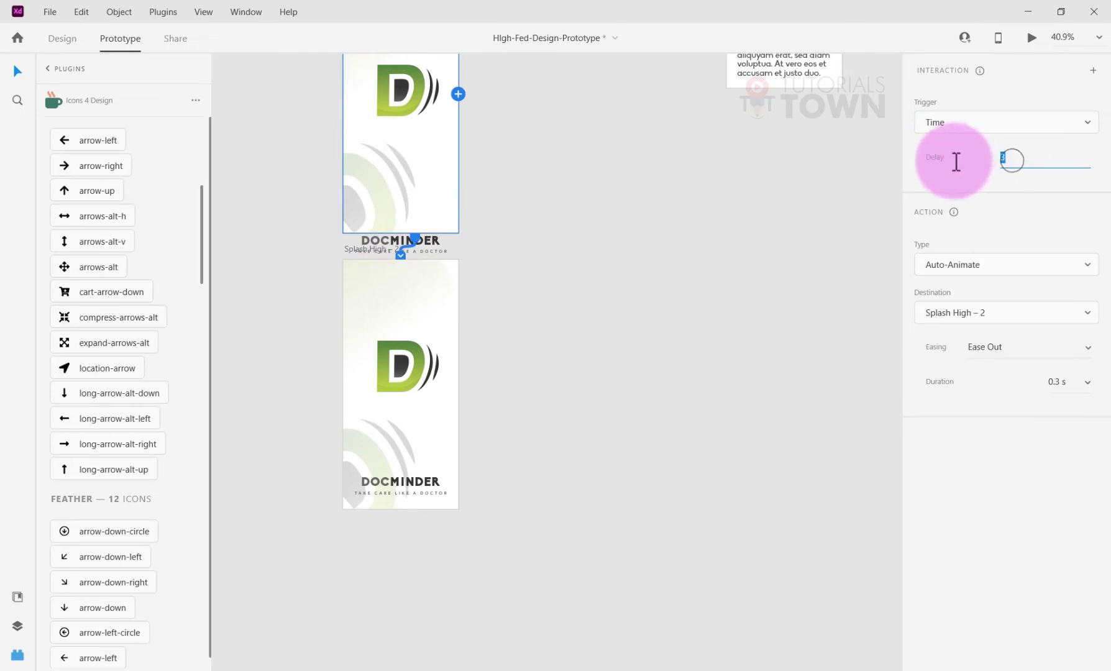
pyautogui.write('0.25')
pyautogui.press('Return')
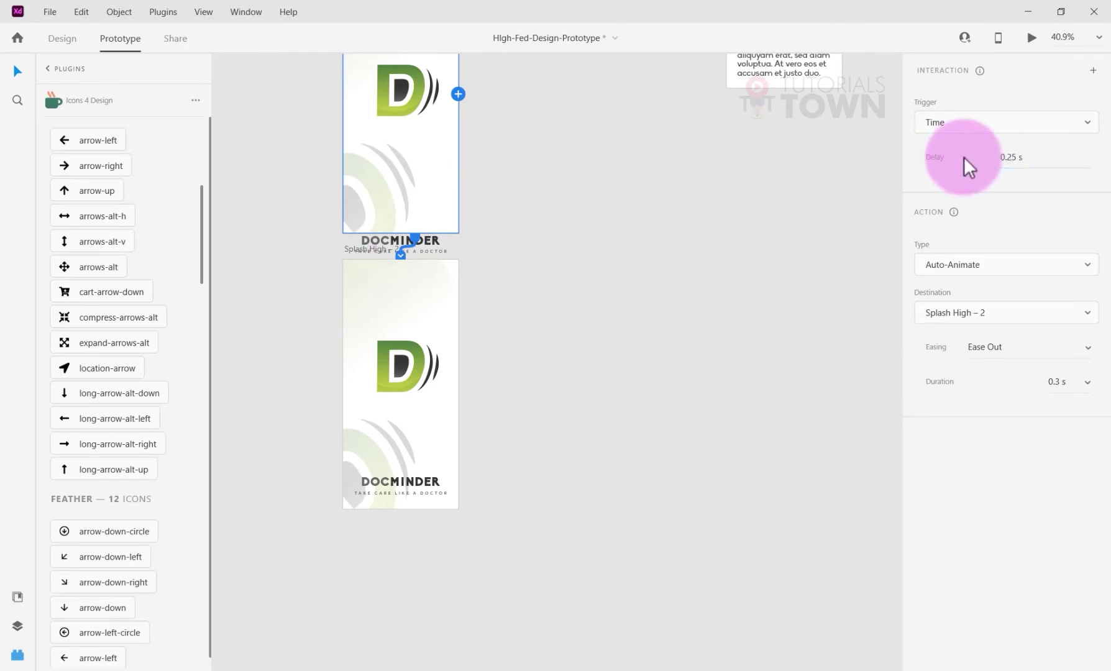
# Preview the timed splash sequence starting from the Splash High artboard and close the preview window
pyautogui.click(402, 92)
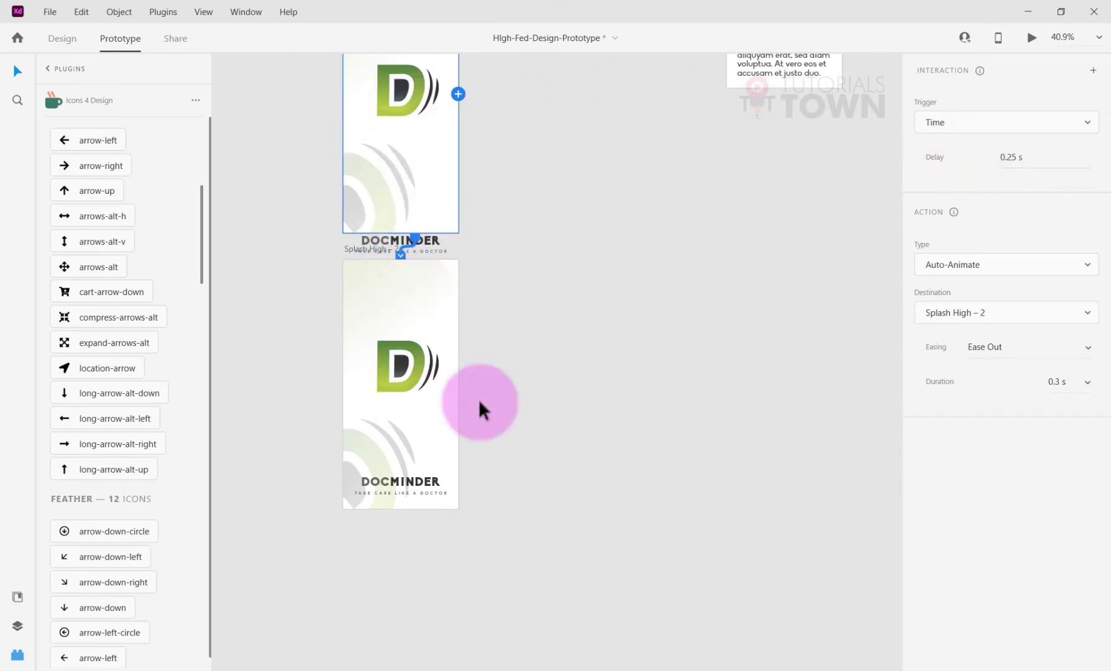
pyautogui.click(610, 335)
pyautogui.scroll(2, 515, 305)
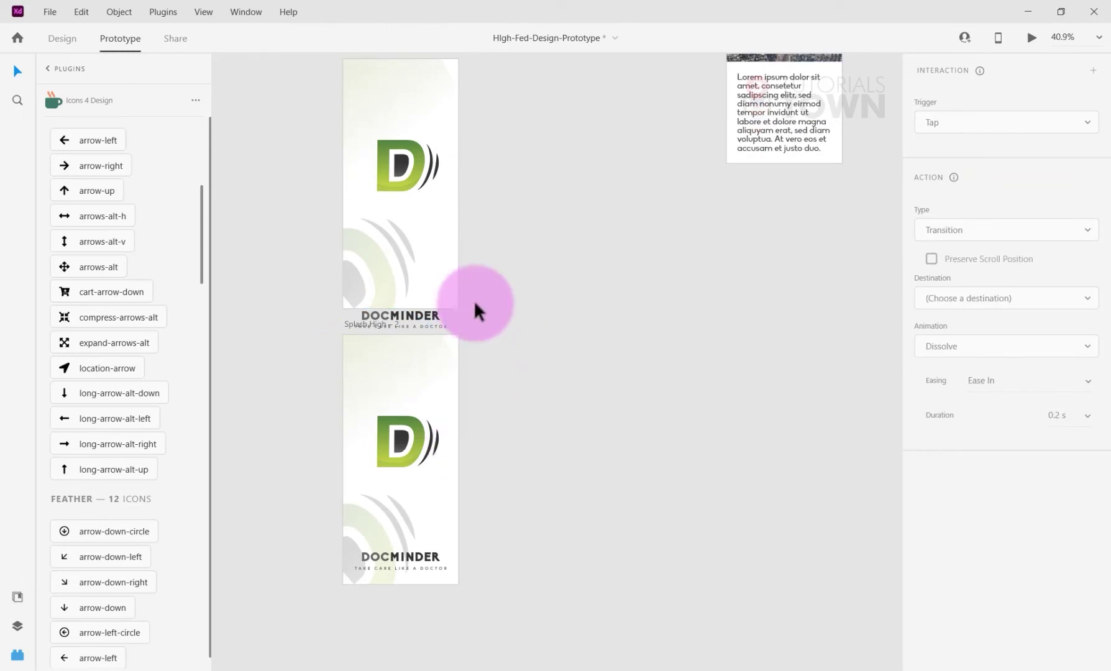
pyautogui.scroll(6, 463, 435)
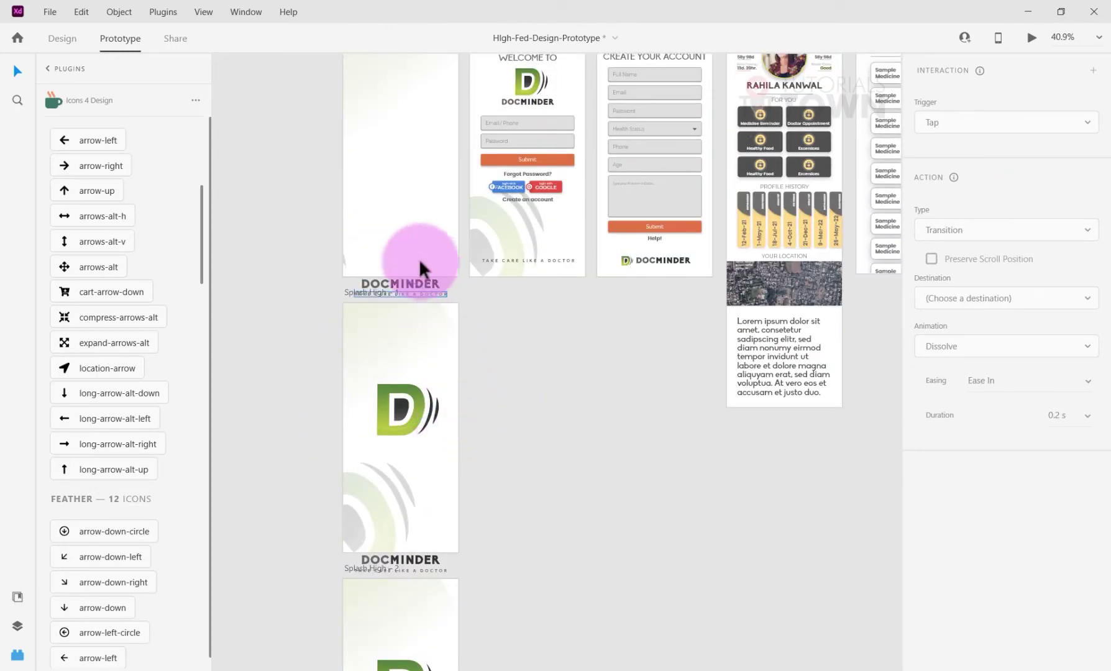
pyautogui.click(422, 119)
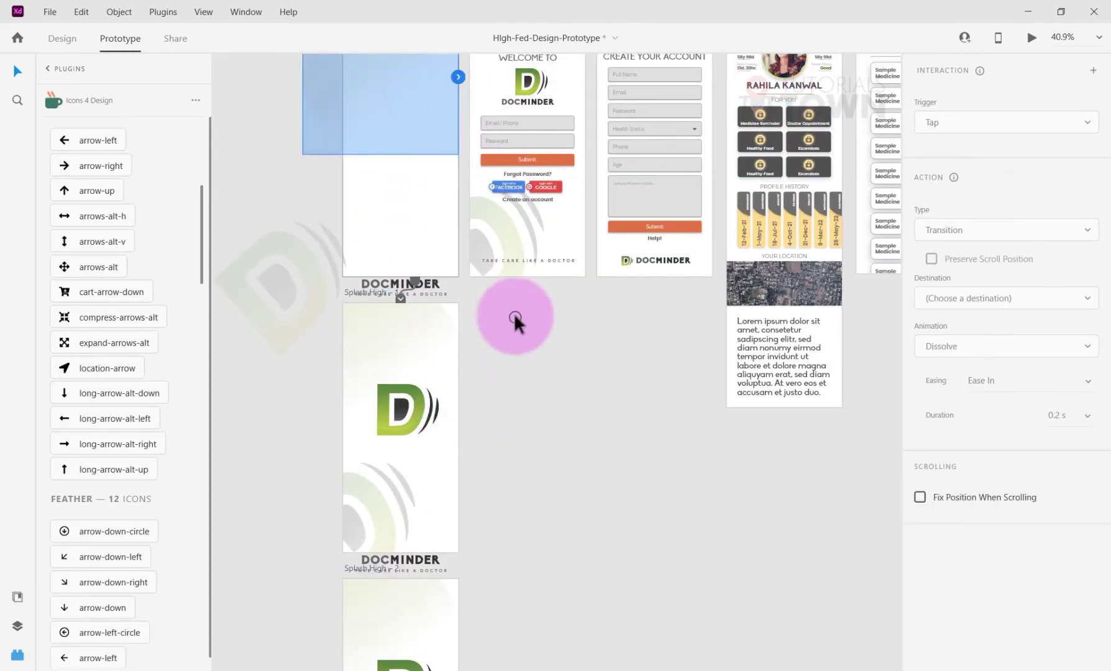
pyautogui.scroll(2, 454, 241)
pyautogui.click(361, 98)
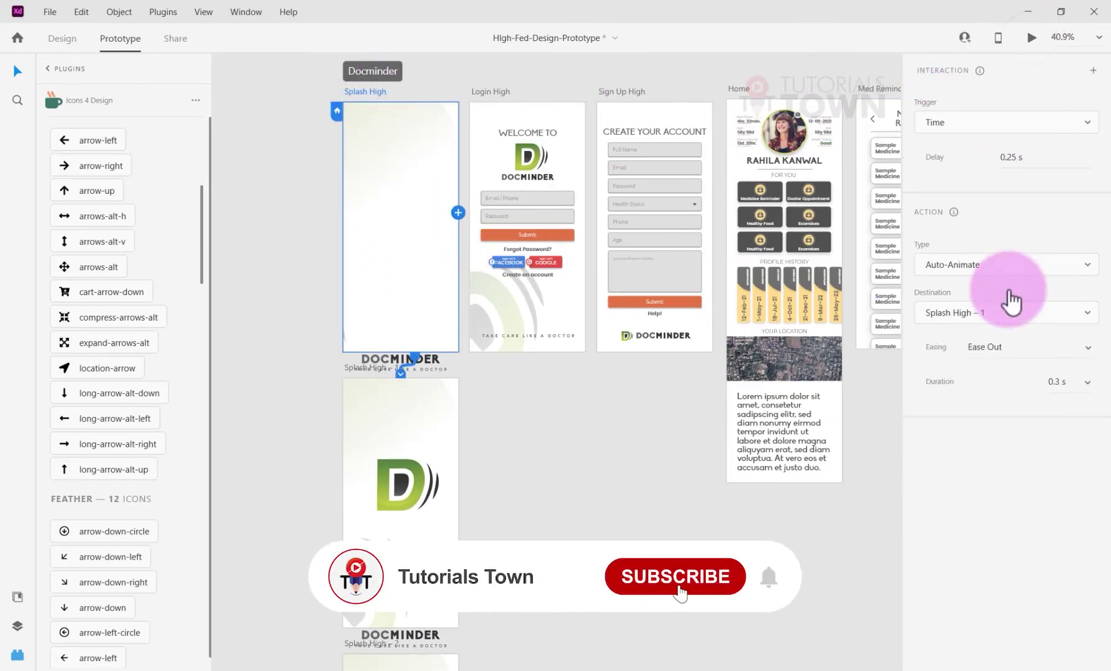
pyautogui.hotkey('ctrl', 'Return')
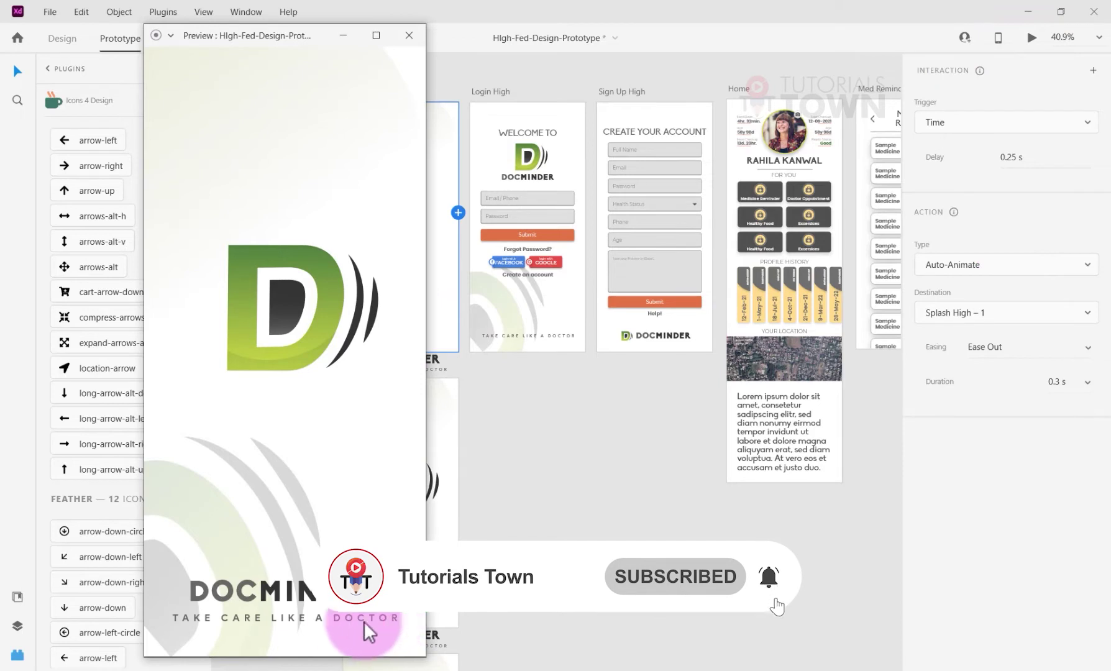
pyautogui.click(411, 31)
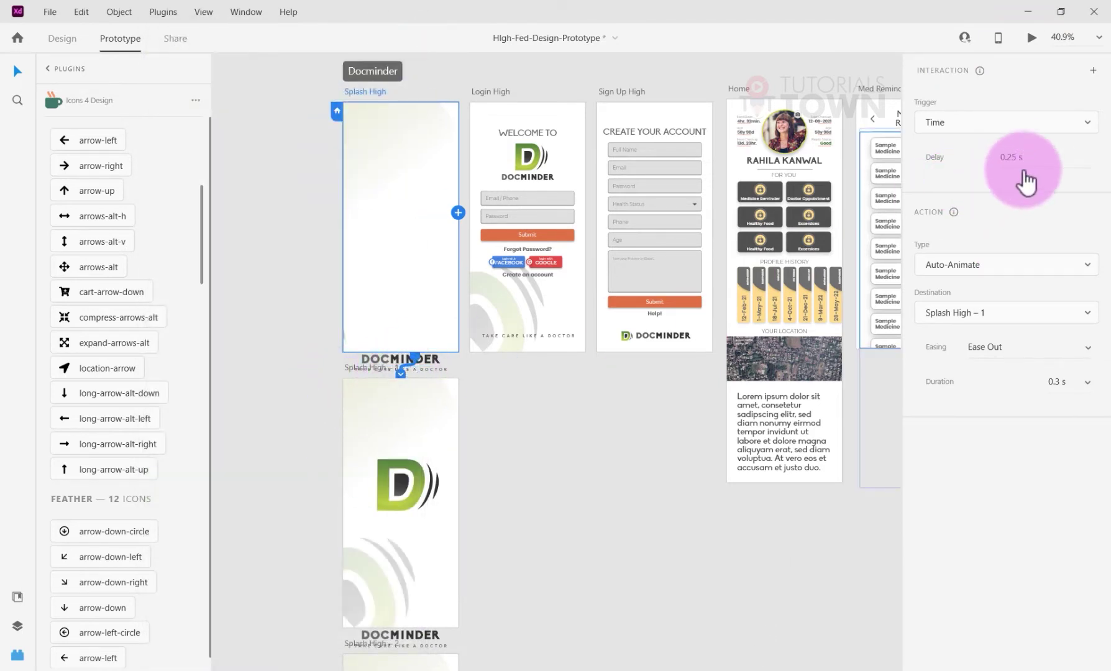
# Set the Time trigger delay to 1 s on the links from Splash High to Splash High – 1 and from Splash High – 1 to Splash High – 2
pyautogui.click(1013, 158)
pyautogui.write('1')
pyautogui.press('Return')
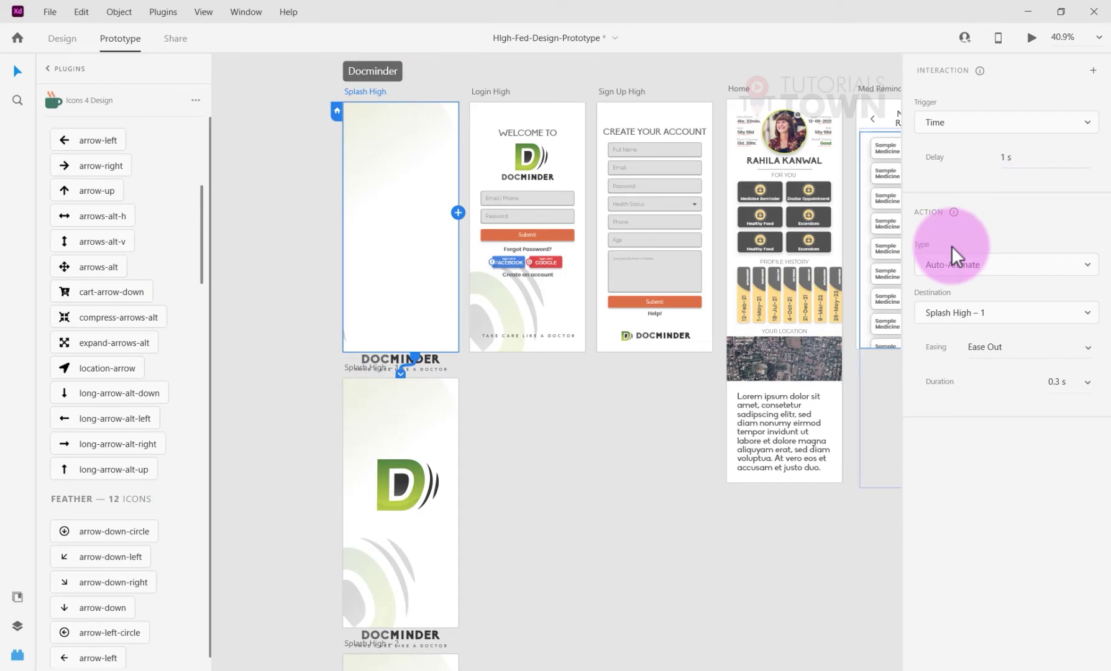
pyautogui.scroll(-2, 422, 600)
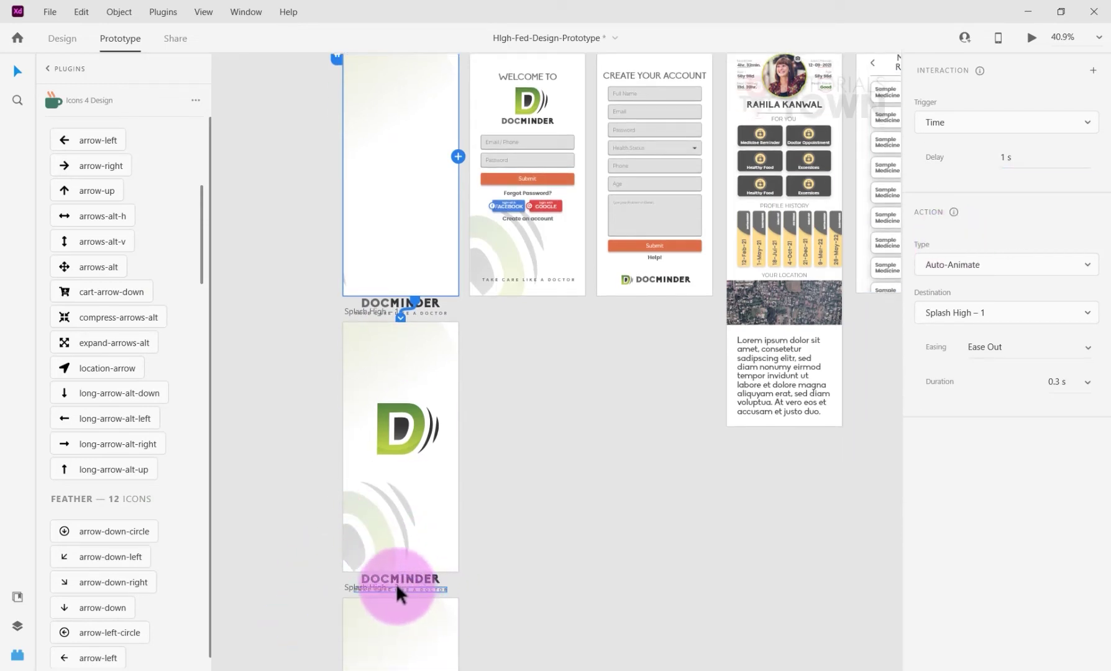
pyautogui.click(437, 555)
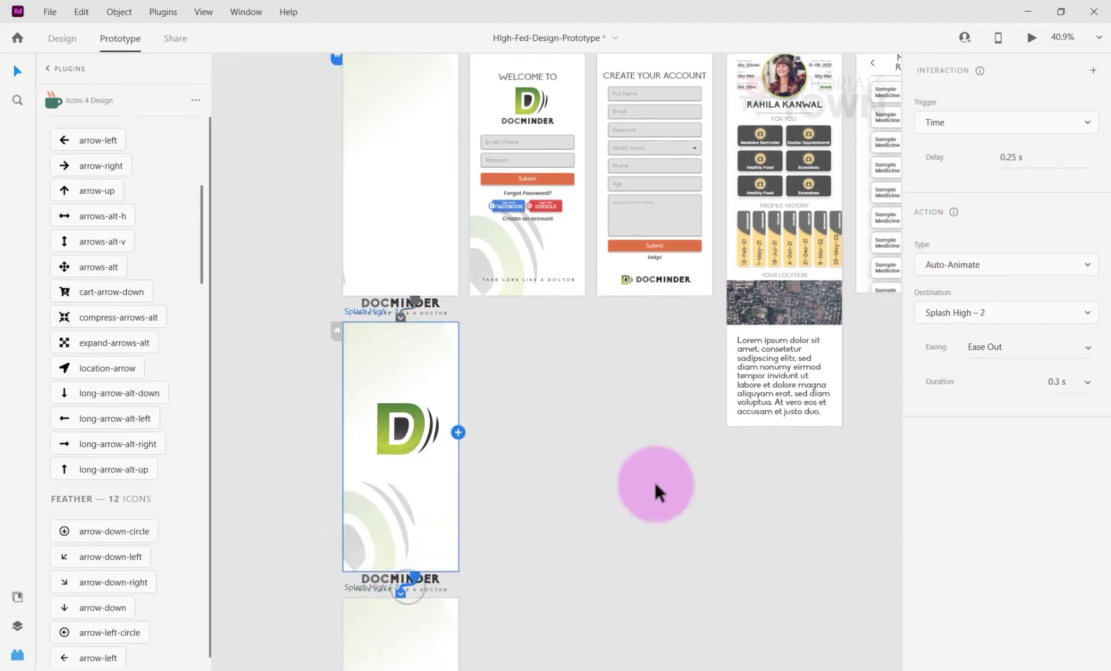
pyautogui.click(1000, 155)
pyautogui.write('1')
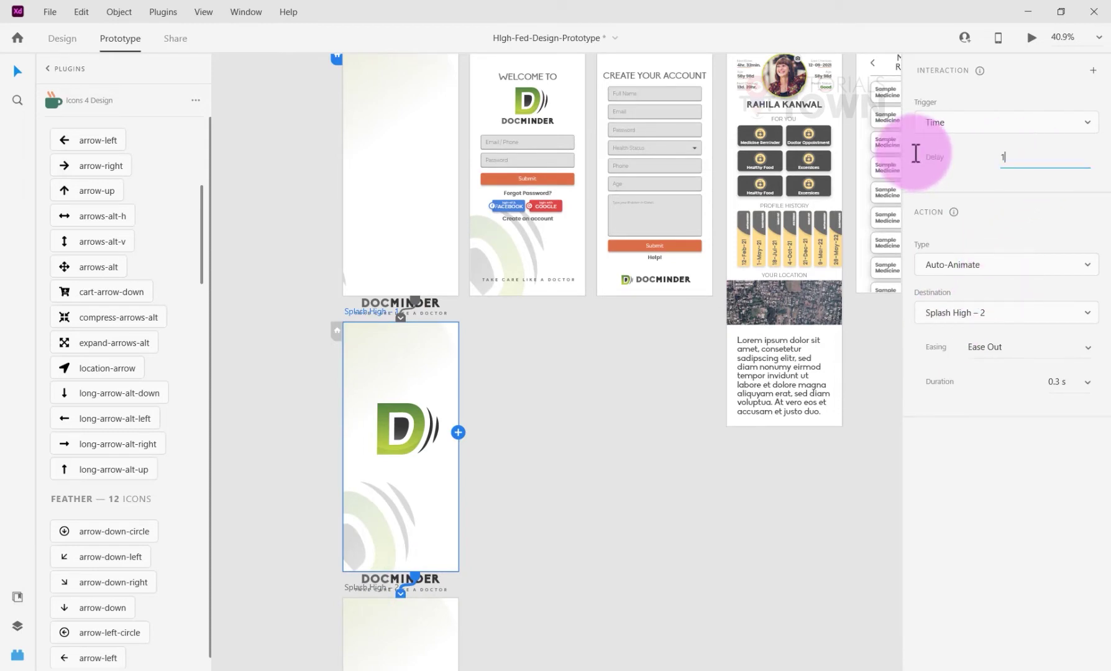
pyautogui.press('Return')
# Preview the splash sequence from Splash High with the 1 s delays, close the preview and restore the full-size design window
pyautogui.click(384, 111)
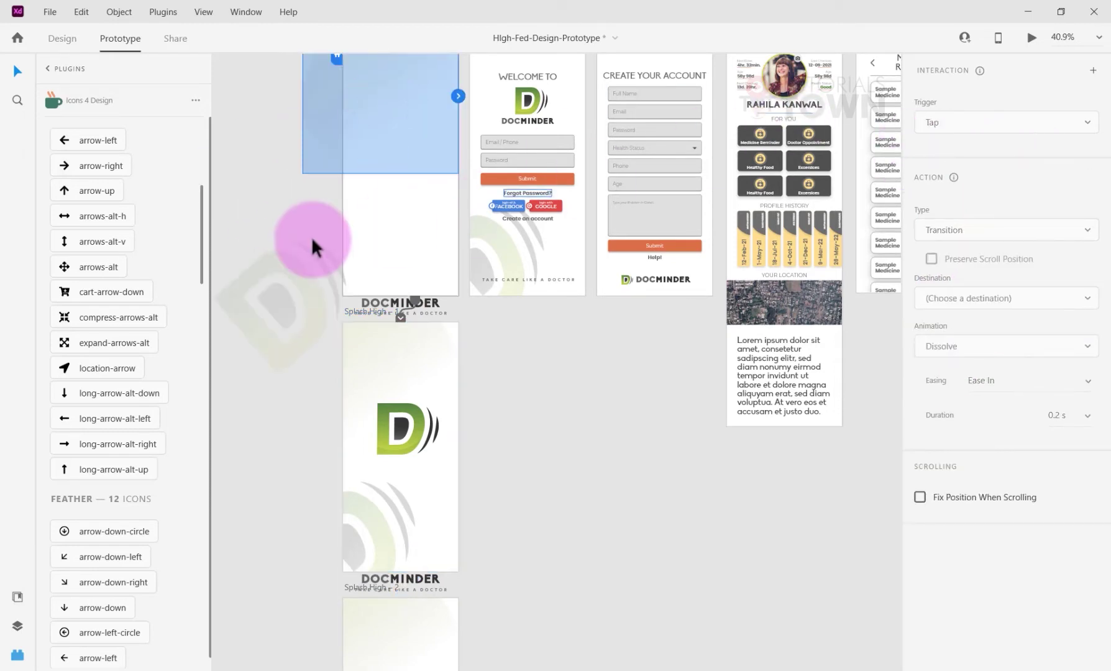
pyautogui.scroll(2, 314, 242)
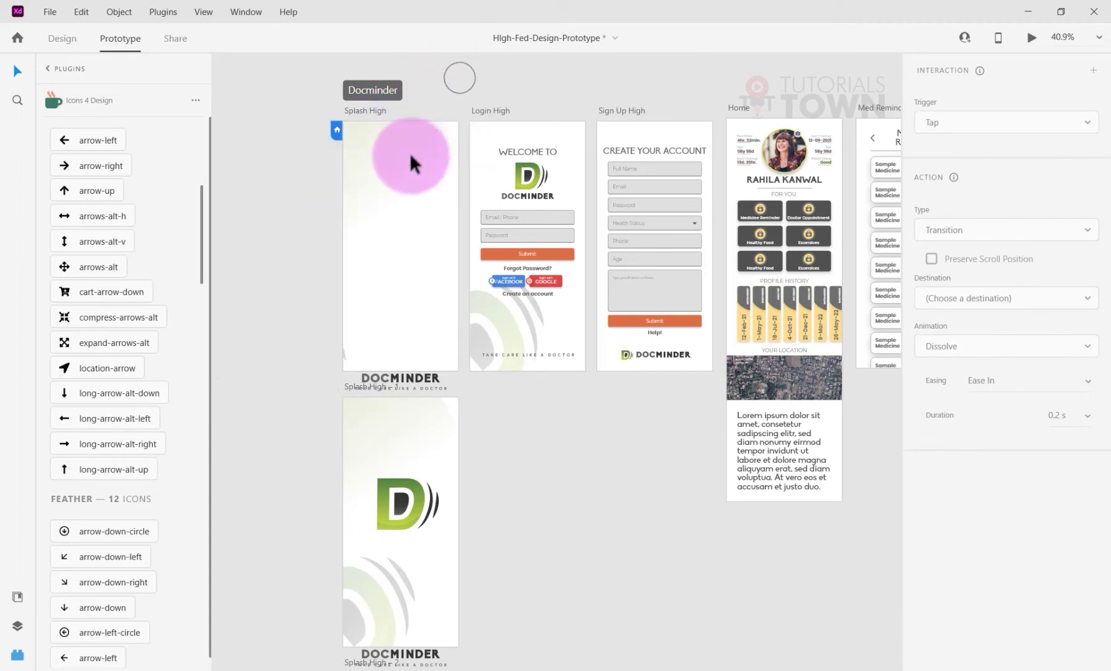
pyautogui.click(379, 110)
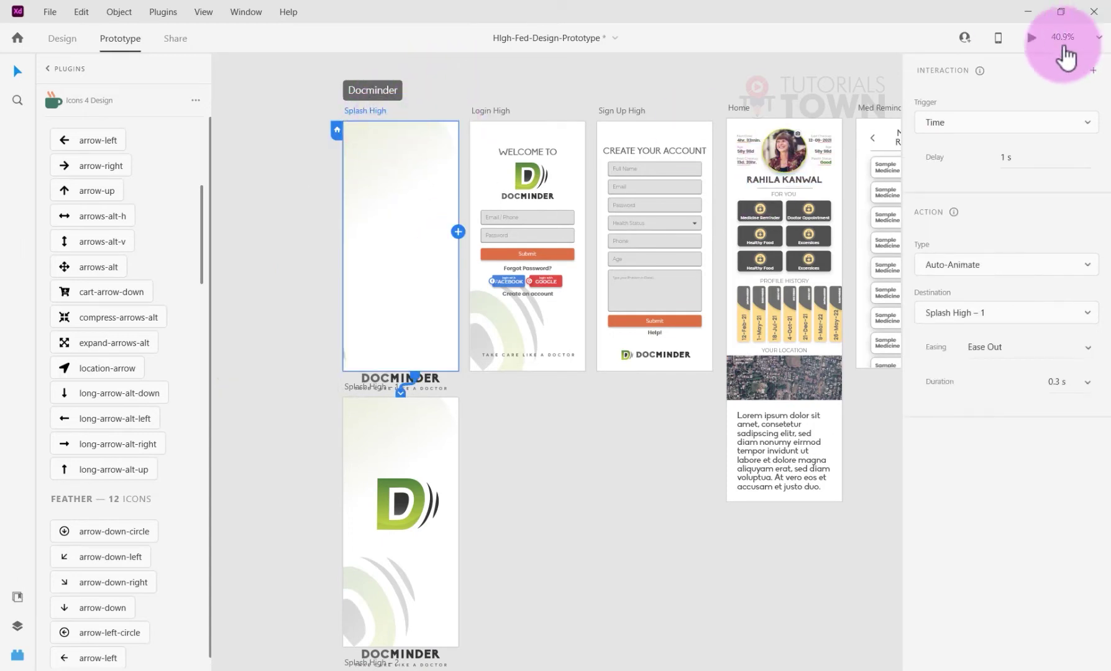
pyautogui.click(1031, 38)
pyautogui.hotkey('ctrl', 'Return')
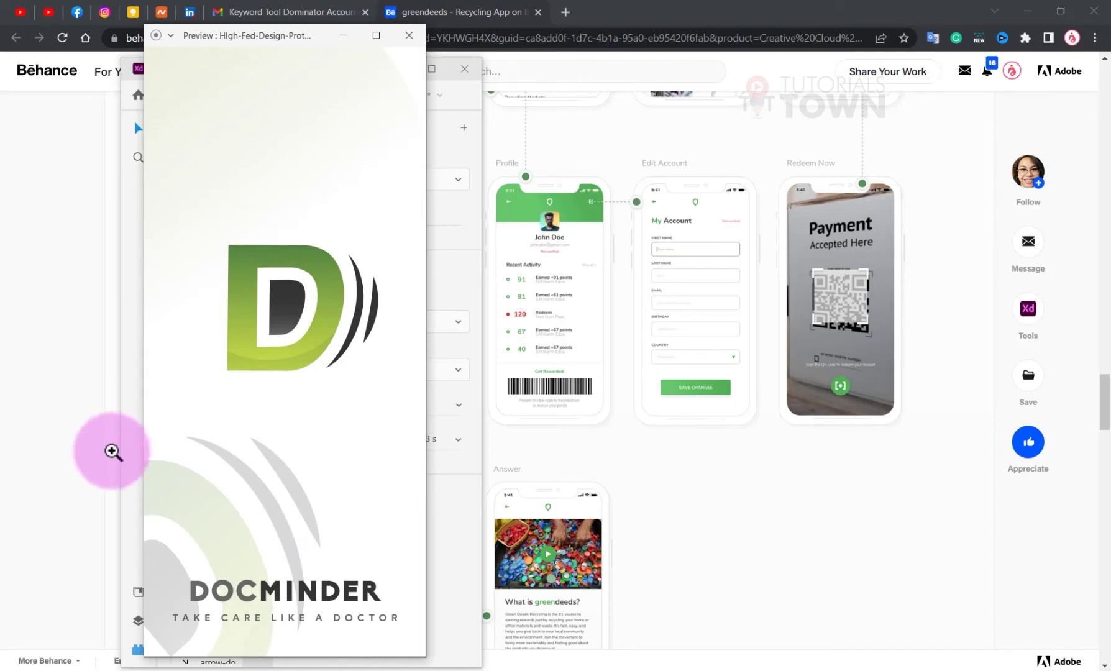
pyautogui.click(409, 35)
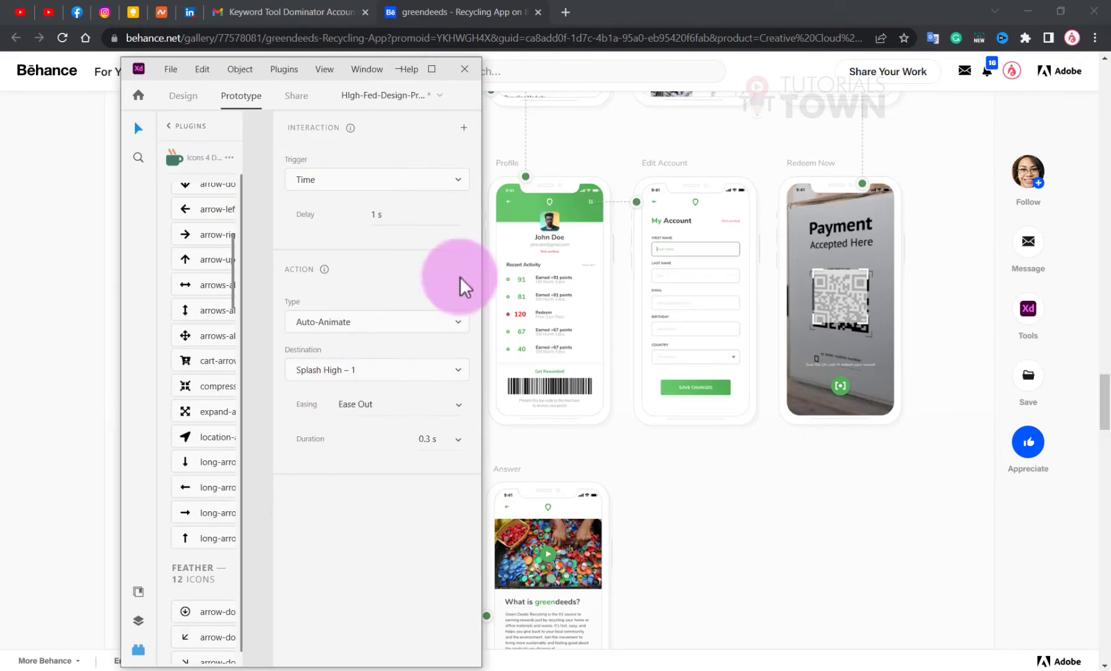
pyautogui.click(432, 69)
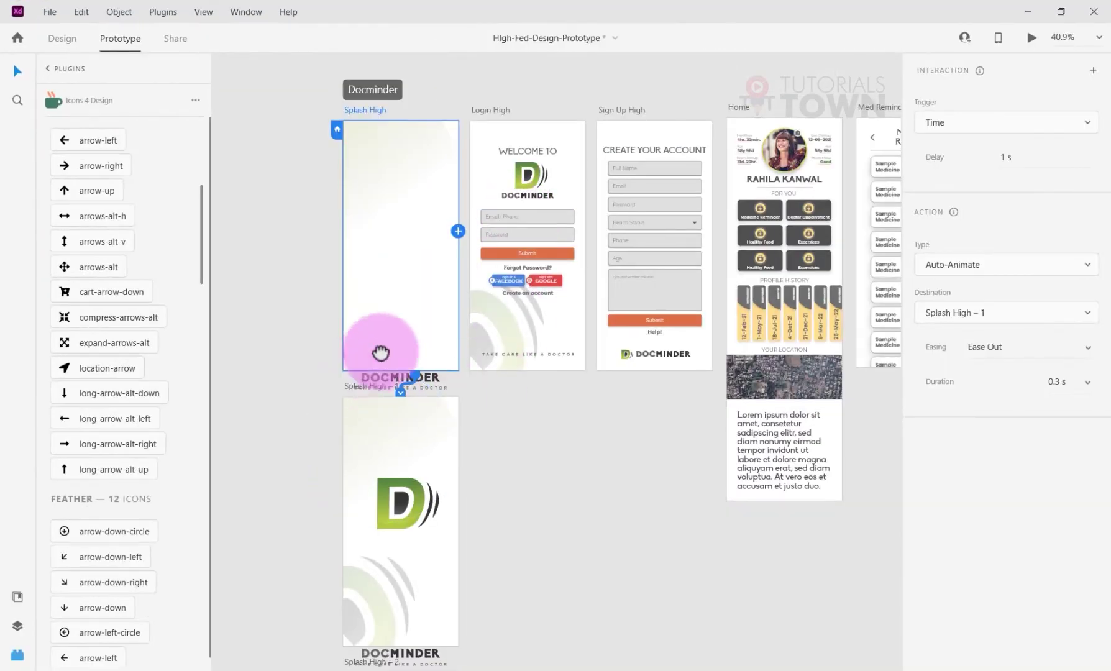
# Move the DOCMINDER title from below the Splash High – 1 artboard to the empty canvas on the artboard's left side
pyautogui.moveTo(384, 348); pyautogui.dragTo(435, 275)
pyautogui.scroll(-3, 492, 336)
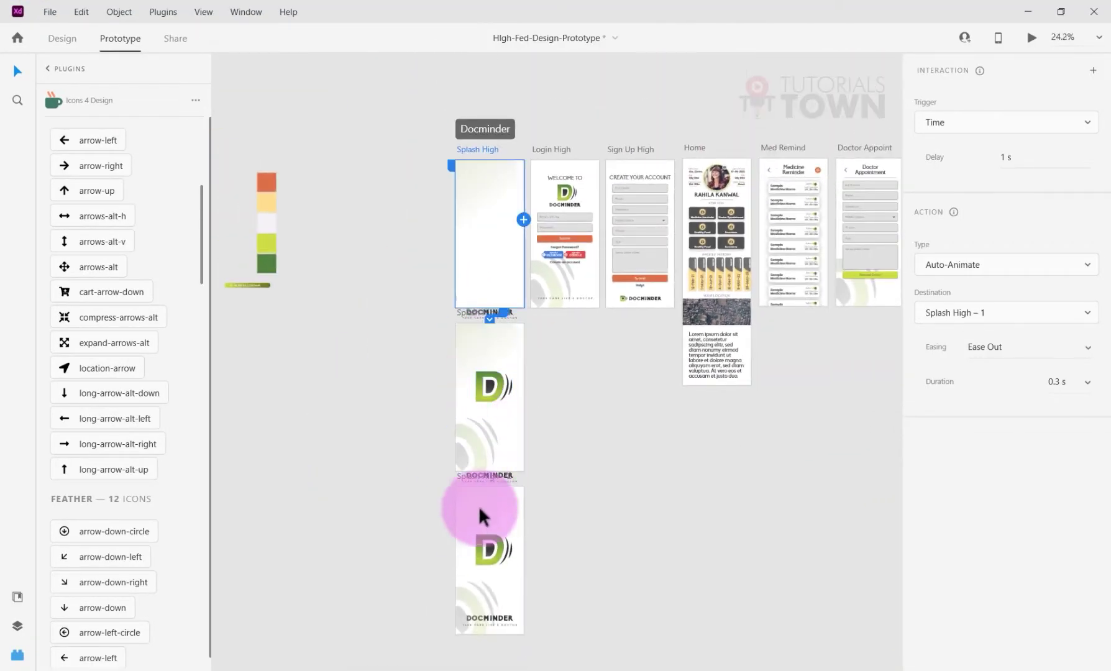
pyautogui.scroll(5, 499, 479)
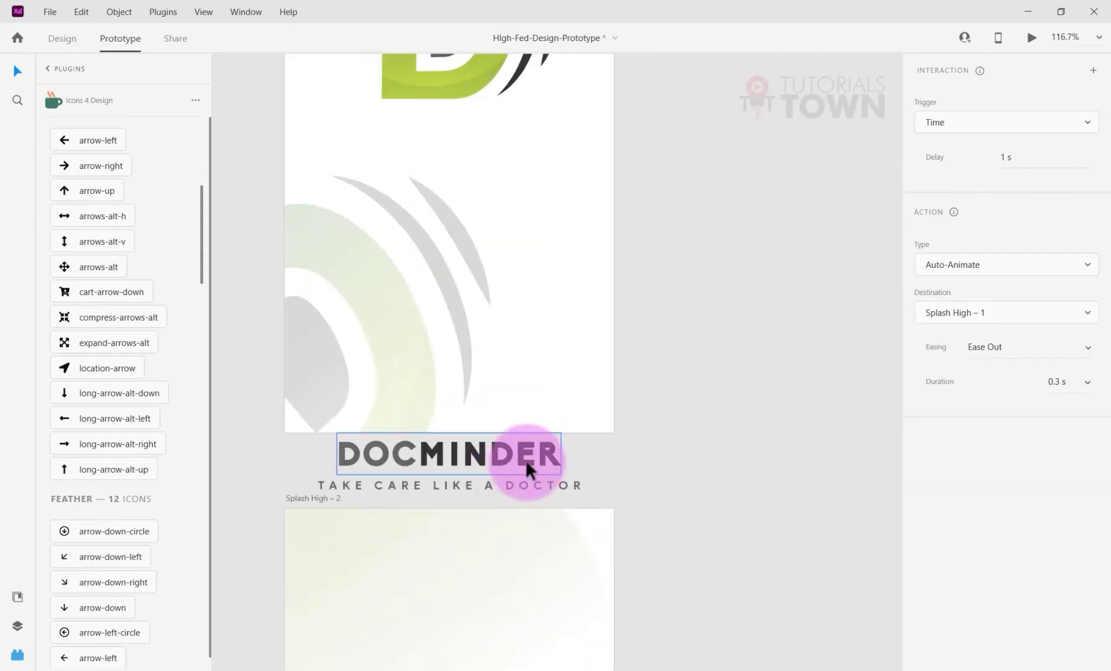
pyautogui.scroll(-3, 495, 451)
pyautogui.moveTo(496, 466); pyautogui.dragTo(377, 409)
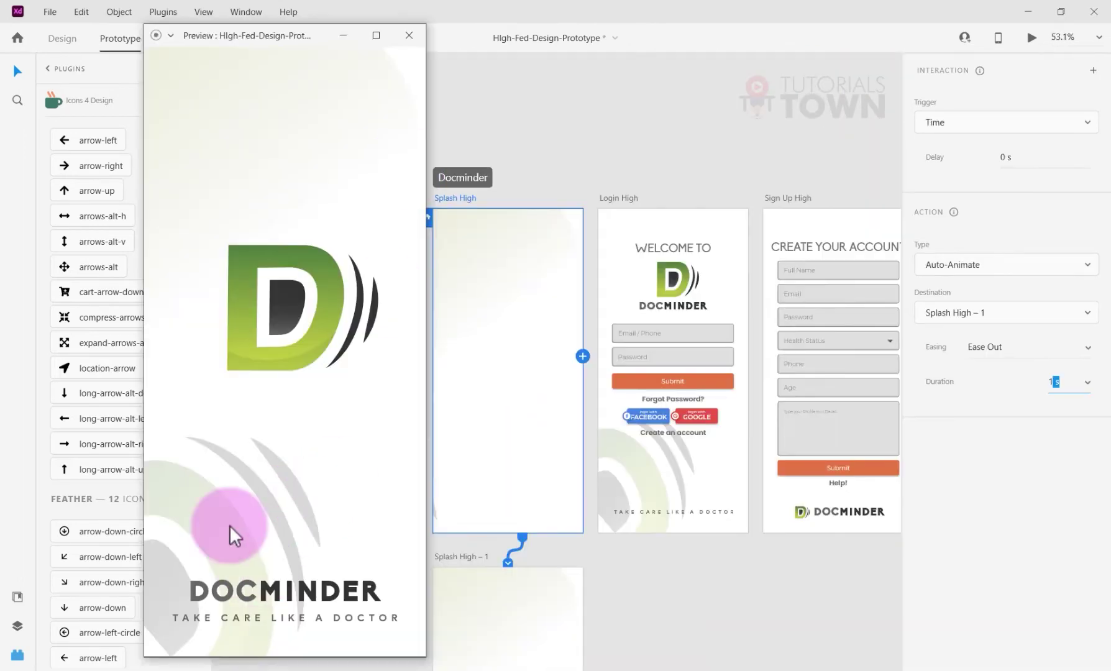
# Close the preview and link Splash High – 2 to Login High with a timed Auto-Animate interaction
pyautogui.click(409, 34)
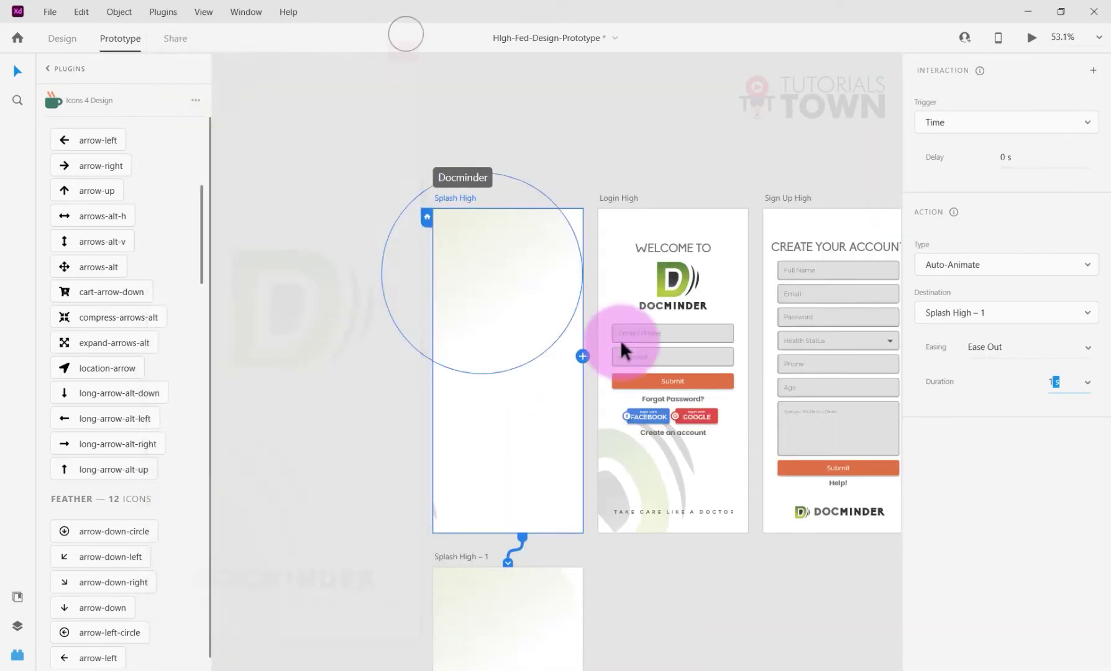
pyautogui.scroll(-10, 629, 316)
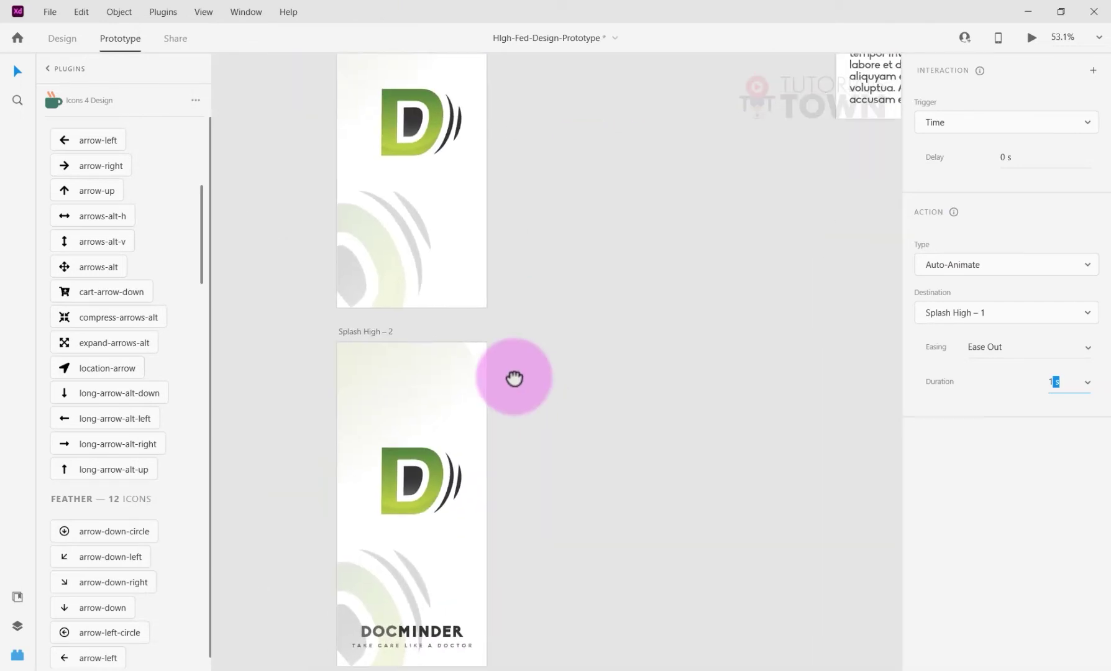
pyautogui.click(475, 537)
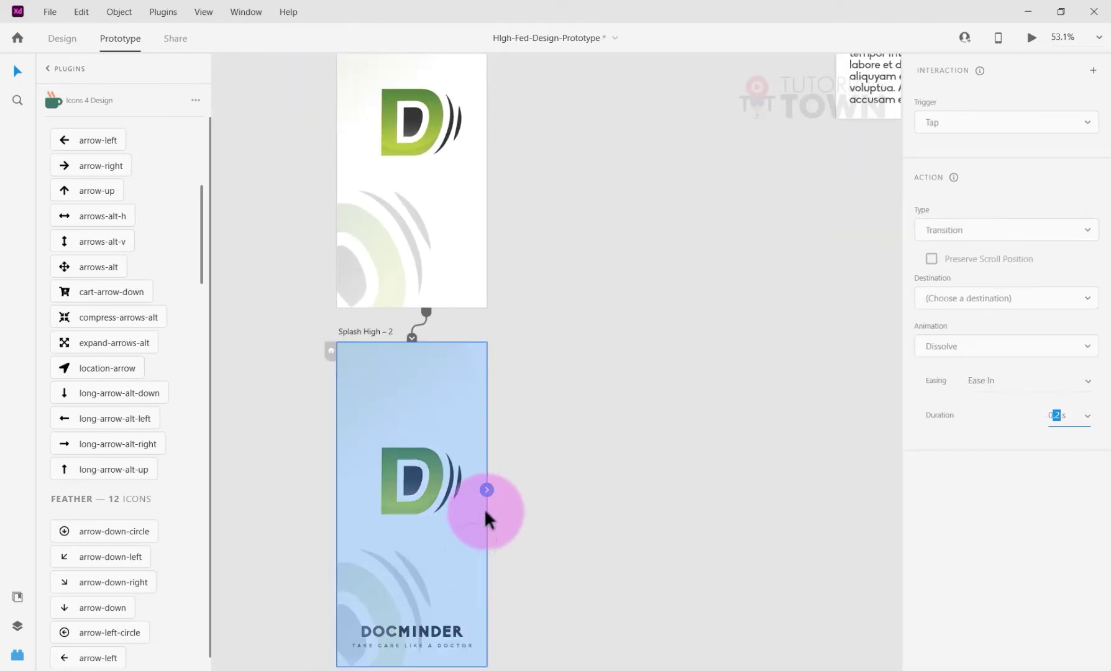
pyautogui.moveTo(487, 490); pyautogui.dragTo(574, 147)
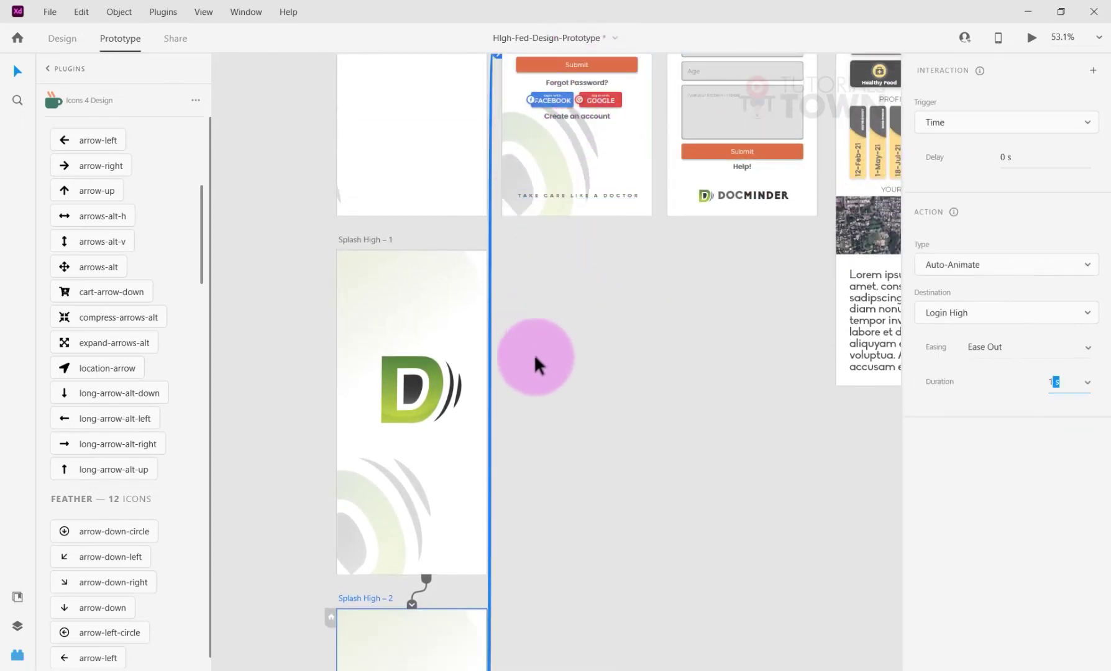
# Preview the link to Login High and replay the whole splash sequence from the Splash High artboard
pyautogui.click(1032, 37)
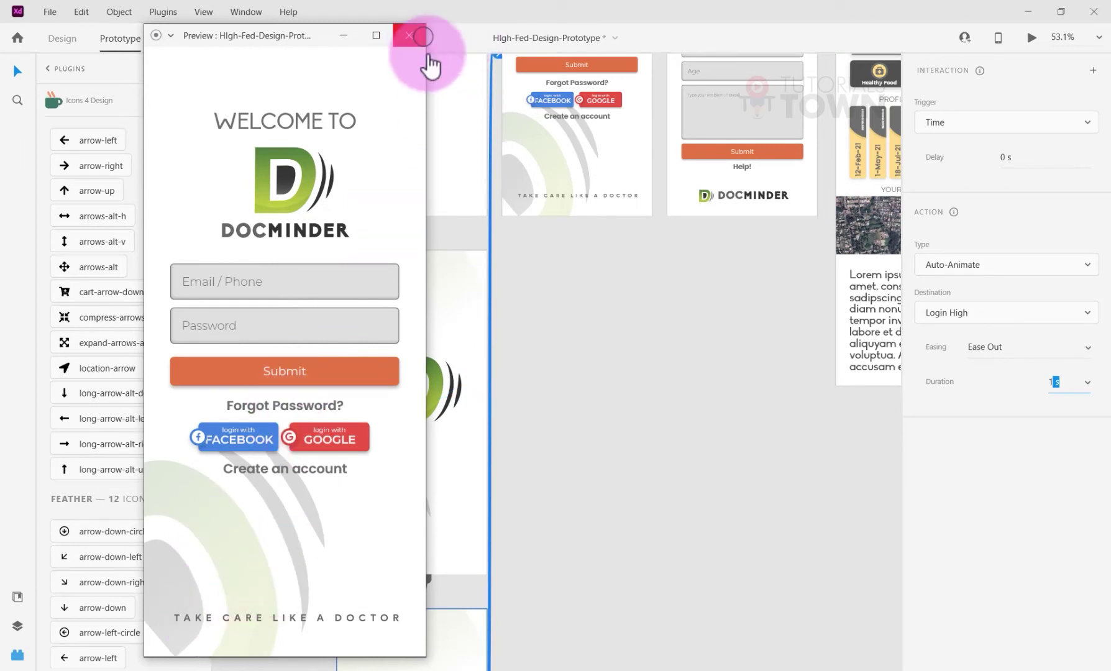
pyautogui.click(409, 35)
pyautogui.click(435, 149)
pyautogui.scroll(2, 416, 258)
pyautogui.click(998, 37)
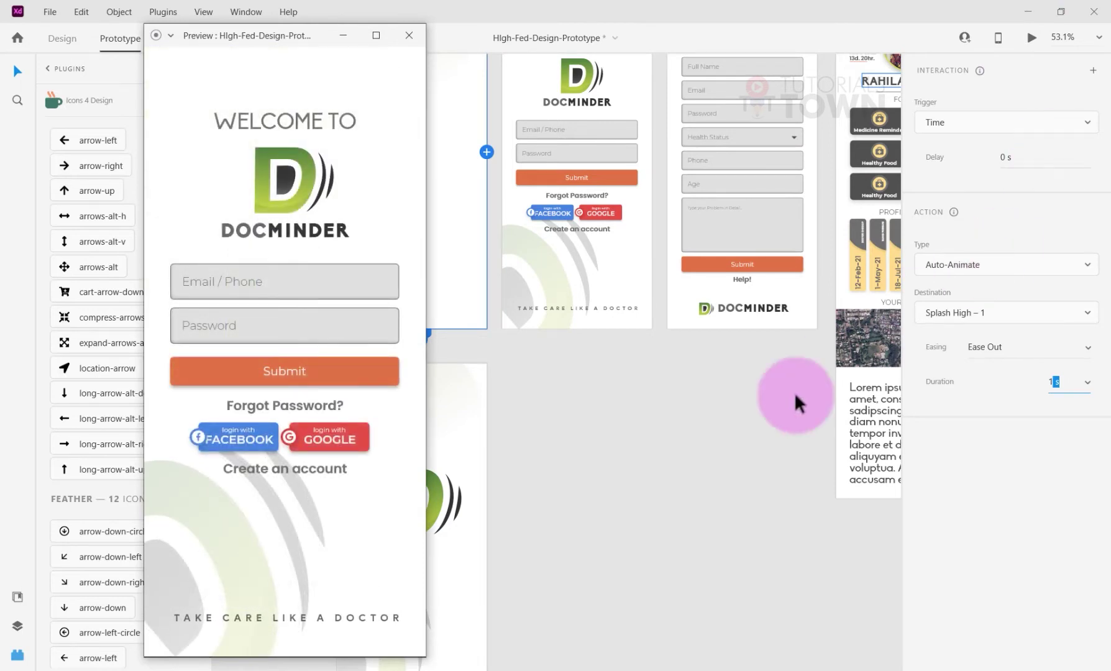
pyautogui.click(769, 422)
# Set the link from Splash High – 2 to Login High to a 0.5 s duration and a 3 s delay
pyautogui.click(503, 315)
pyautogui.moveTo(488, 407); pyautogui.dragTo(489, 645)
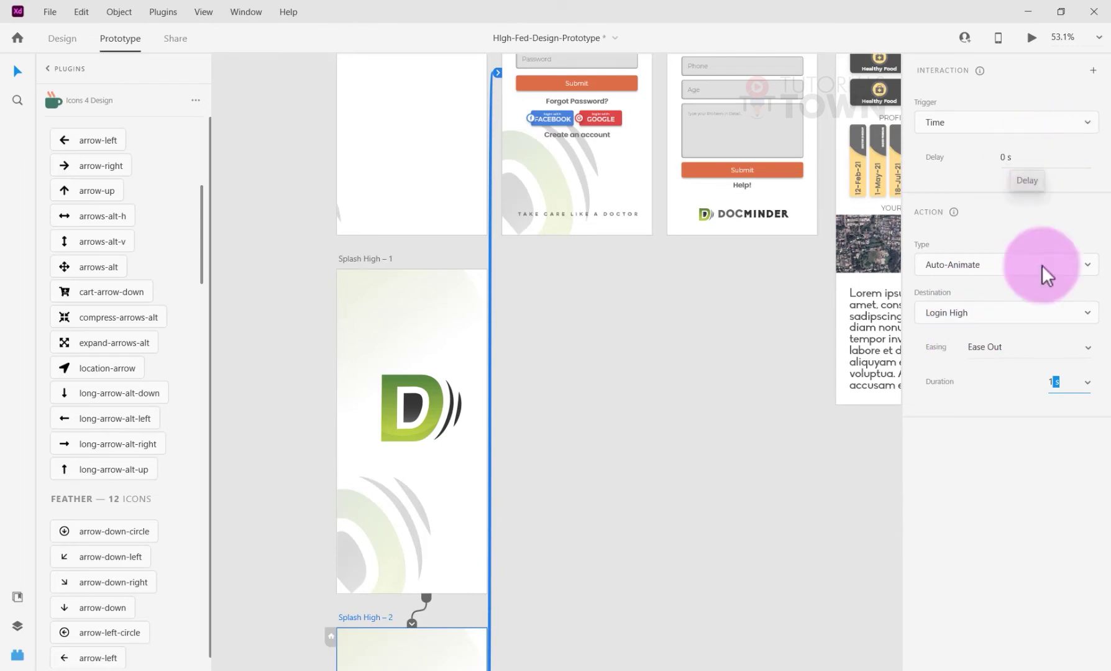
pyautogui.moveTo(1058, 379); pyautogui.dragTo(999, 374)
pyautogui.write('0.5')
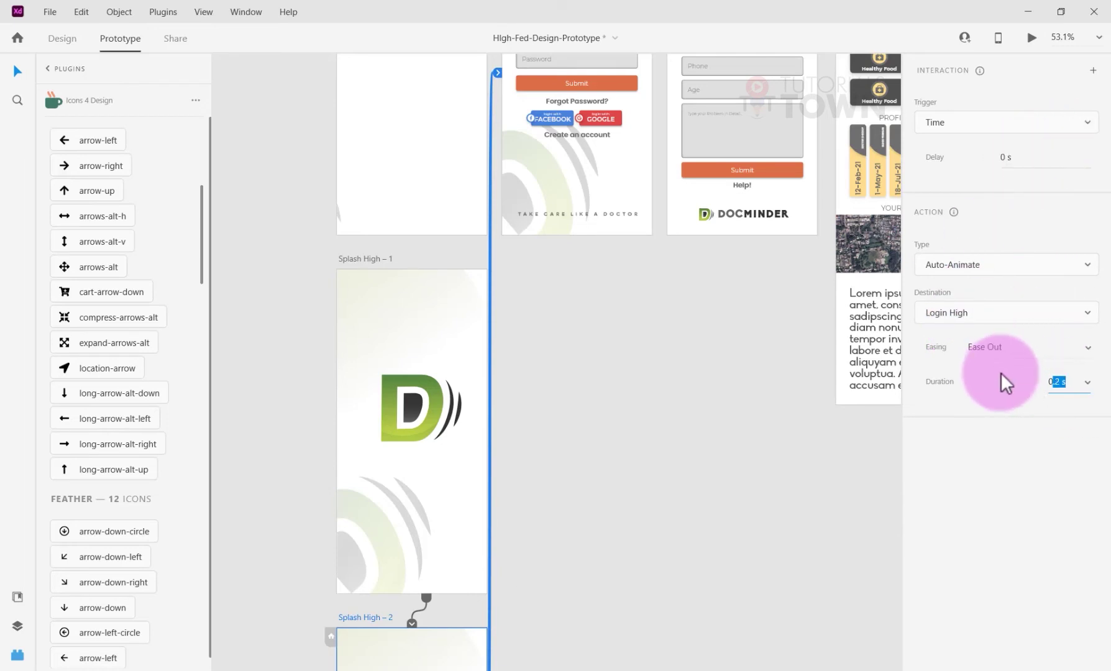
pyautogui.press('Return')
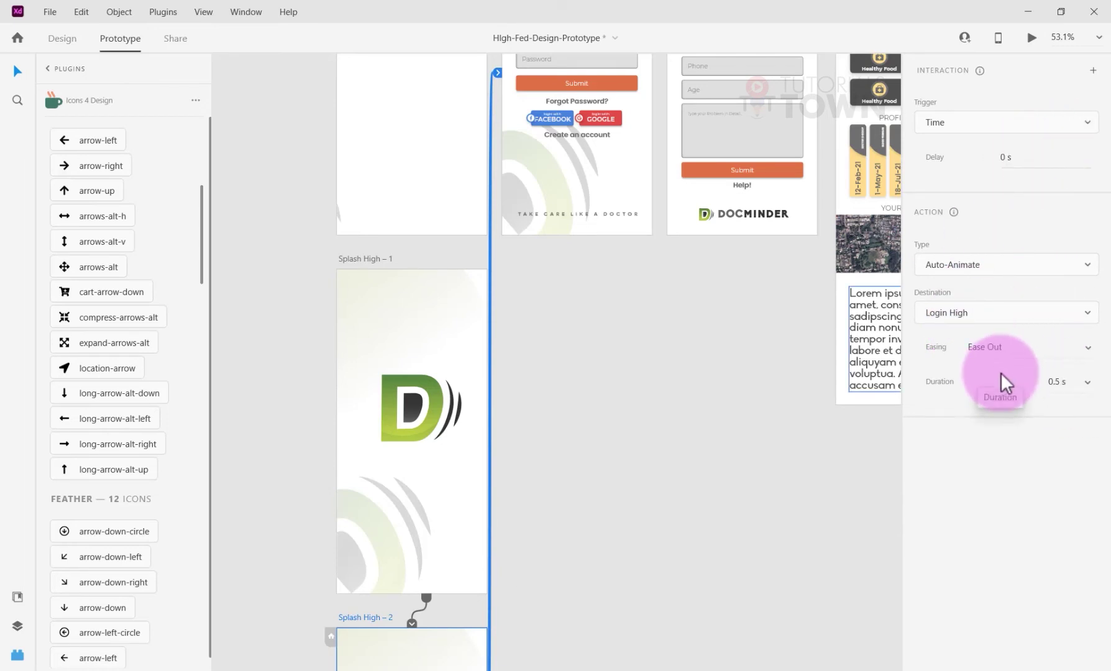
pyautogui.click(1019, 157)
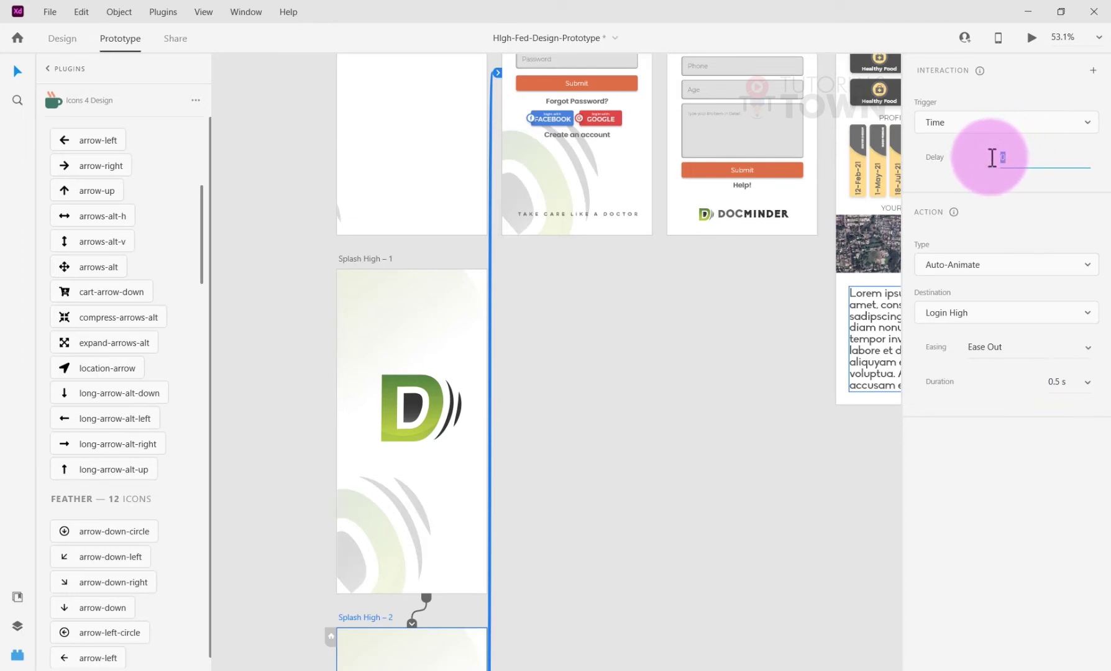
pyautogui.write('3')
pyautogui.press('Return')
pyautogui.click(744, 338)
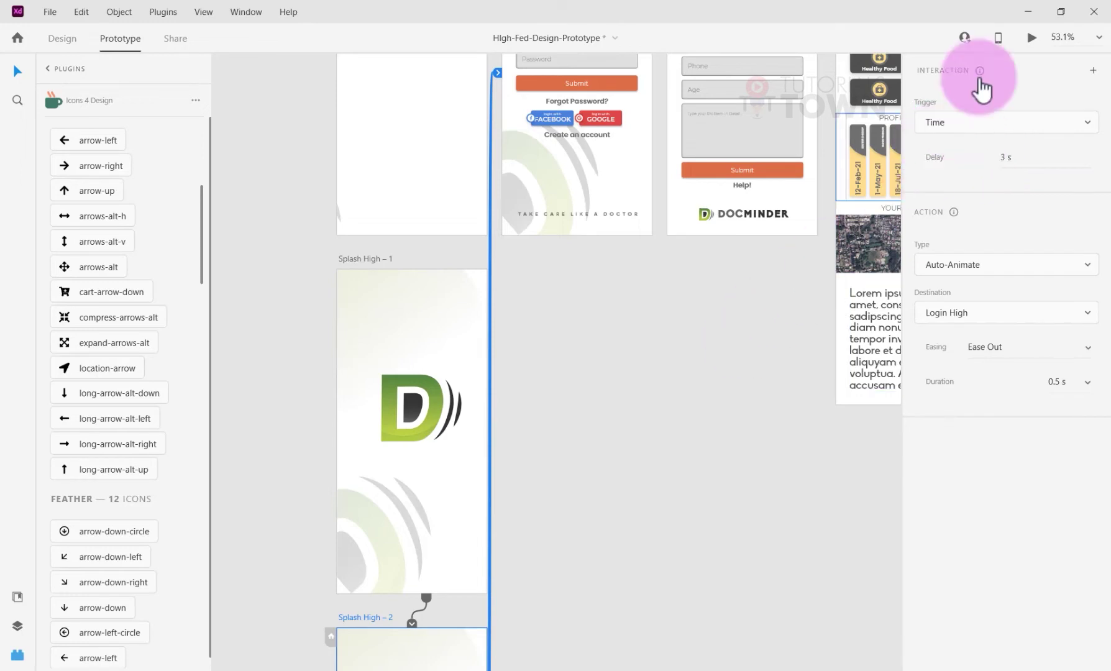
# View the trigger types available for the link from Splash High – 2 to Login High, leaving the Time trigger selected
pyautogui.click(1032, 38)
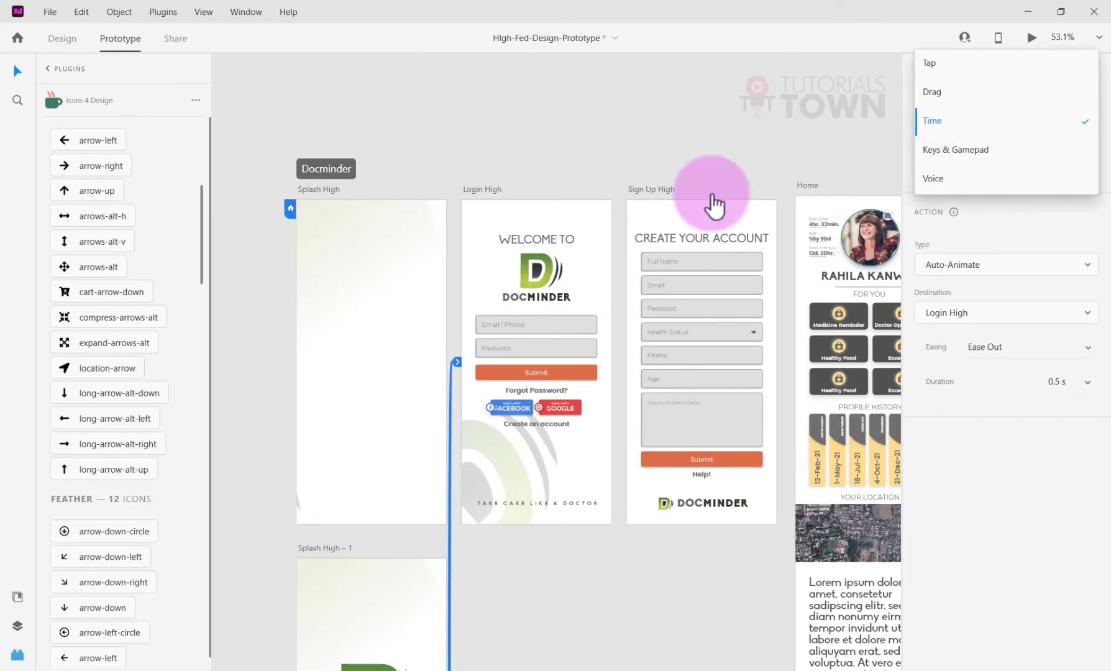
pyautogui.click(615, 164)
pyautogui.click(21, 71)
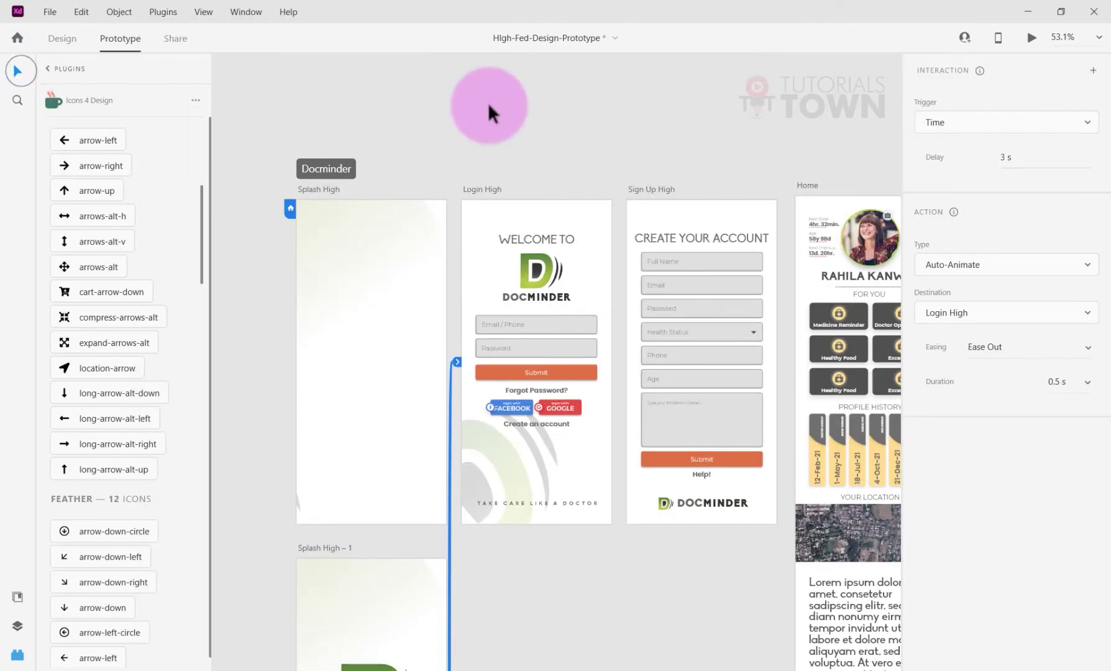
pyautogui.click(489, 105)
# Examine the Home, Med Remind and Doctor Appoint artboards and the prototype settings of the orange add button on Med Remind
pyautogui.moveTo(778, 359); pyautogui.dragTo(547, 324)
pyautogui.moveTo(709, 326); pyautogui.dragTo(540, 391)
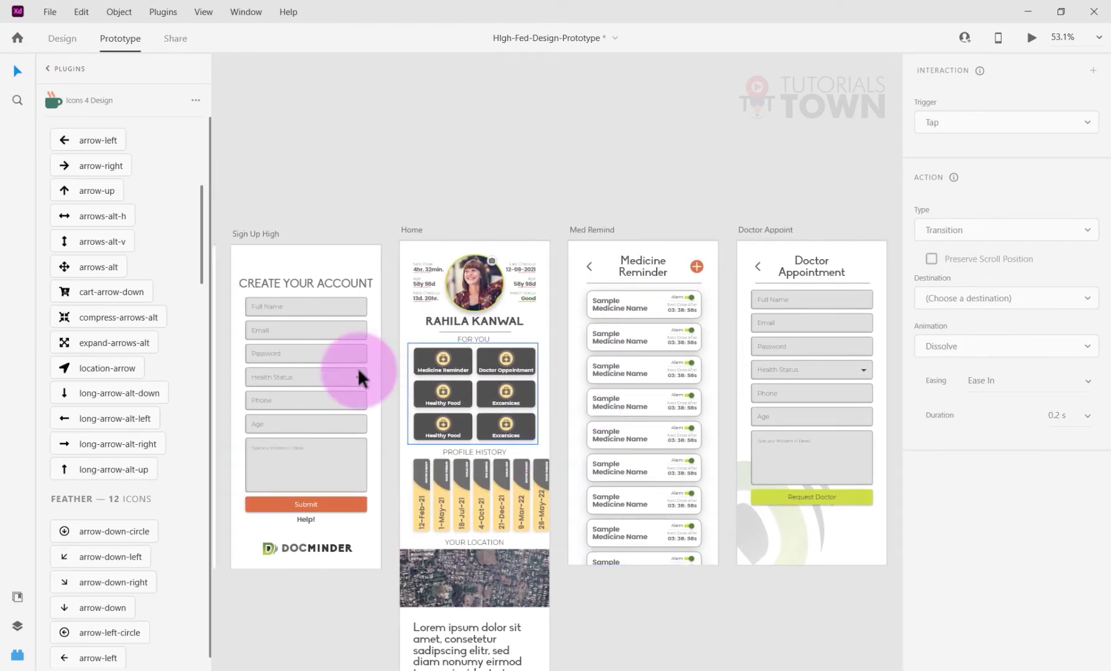
pyautogui.hscroll(-2, 541, 332)
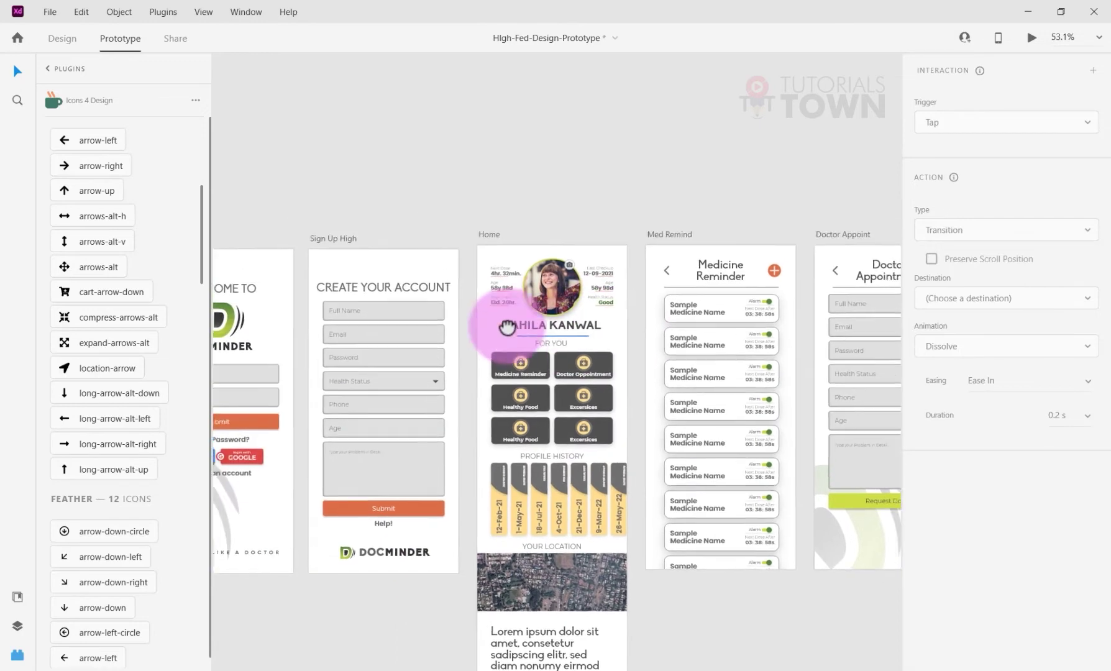
pyautogui.scroll(-2, 542, 316)
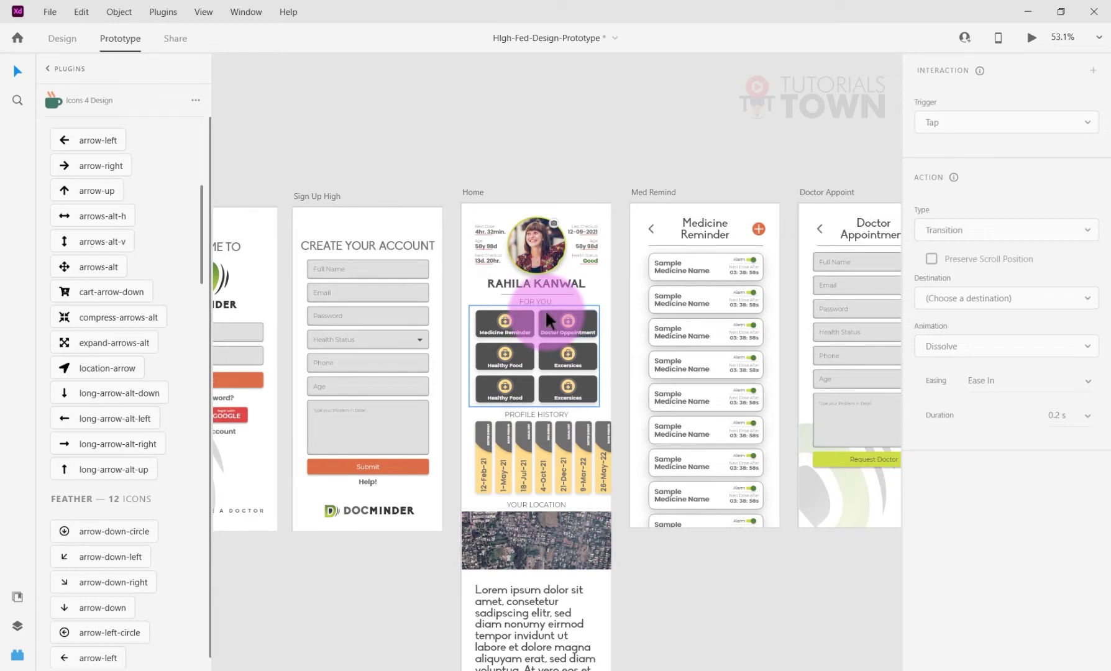
pyautogui.hscroll(3, 706, 324)
pyautogui.scroll(-1, 707, 324)
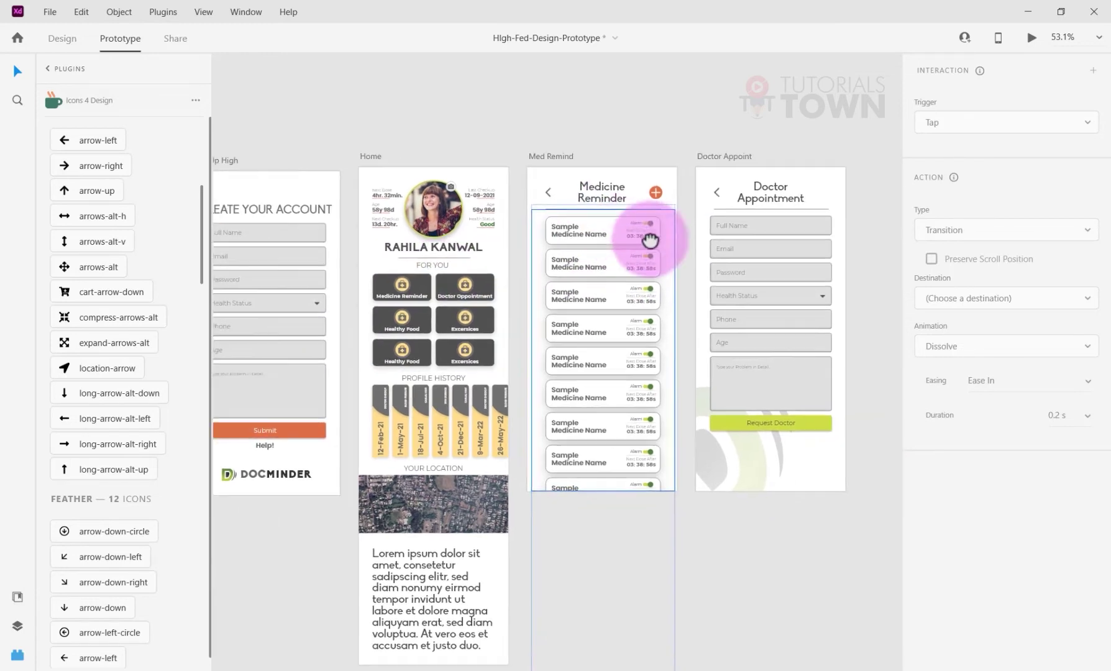
pyautogui.click(656, 191)
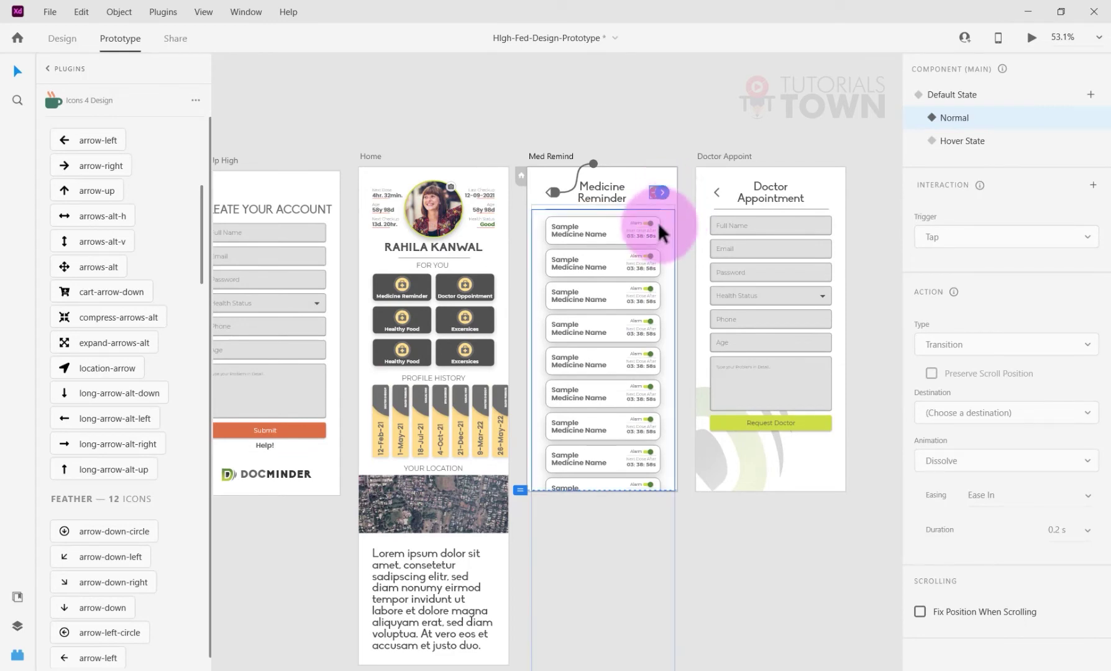
pyautogui.scroll(2, 657, 205)
pyautogui.scroll(-2, 658, 214)
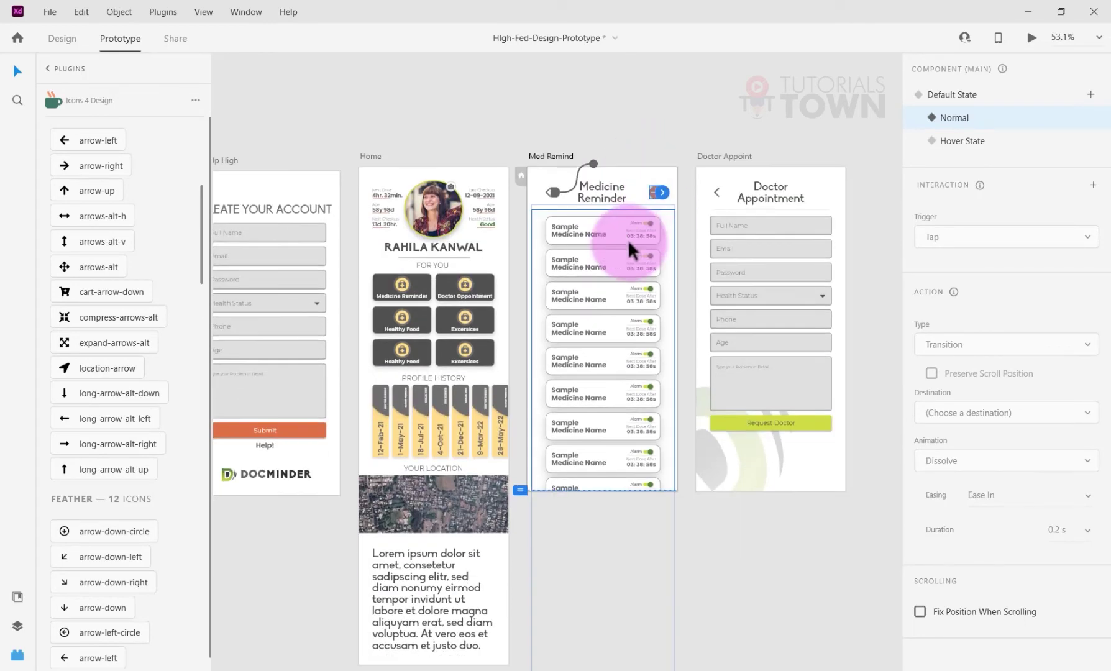
pyautogui.click(640, 124)
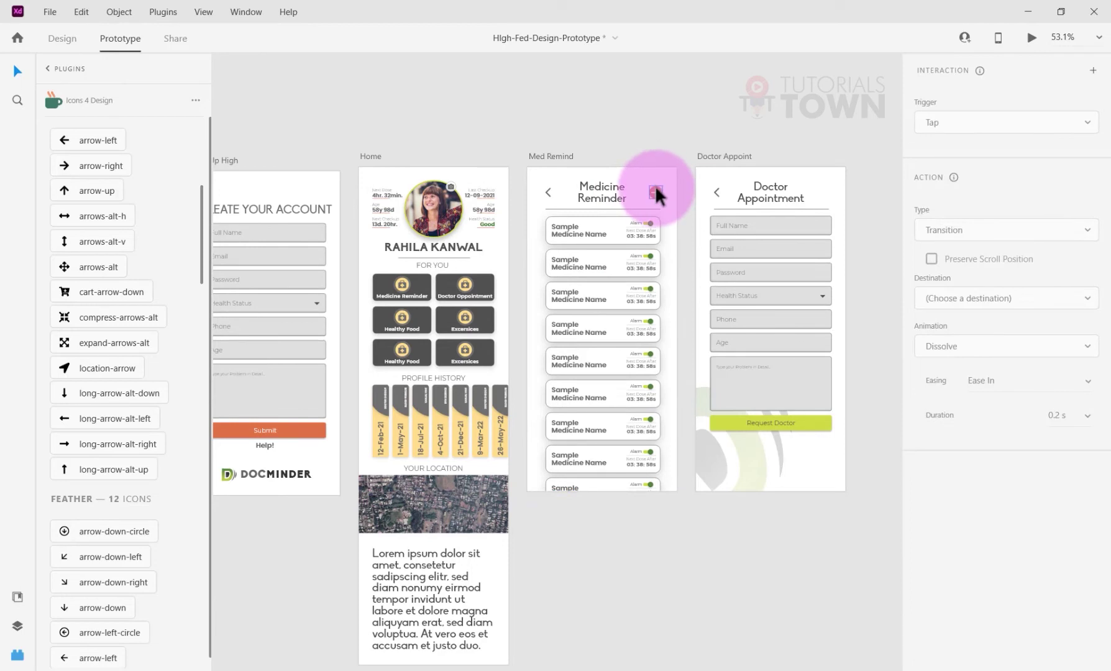
pyautogui.moveTo(616, 236); pyautogui.dragTo(389, 215)
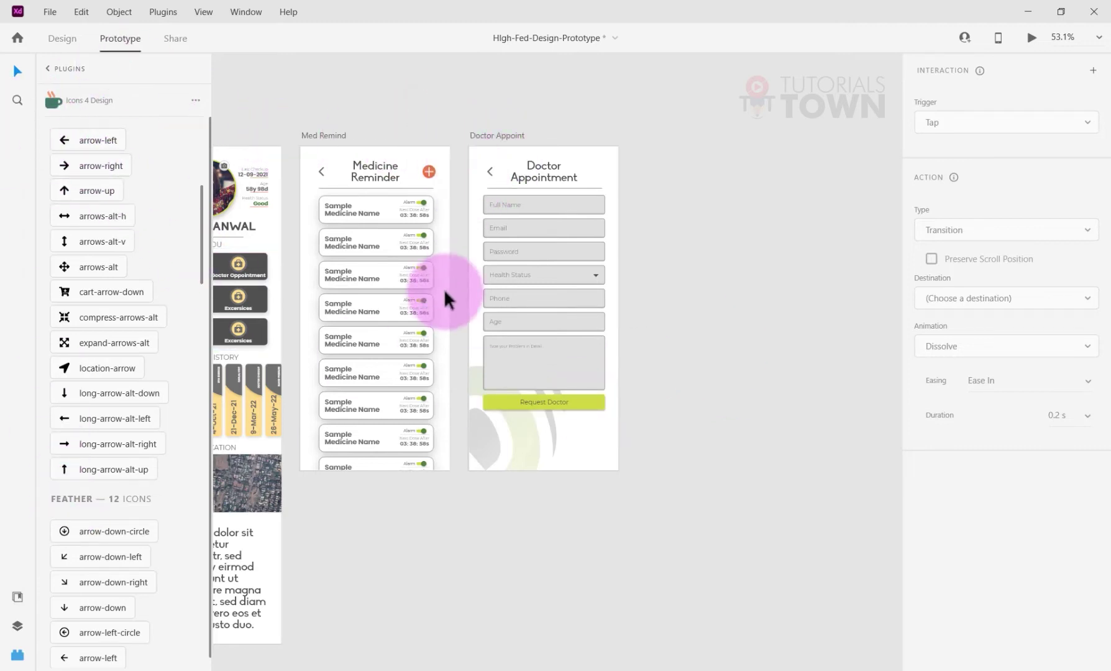
# Switch to designing and place a copy of the Doctor Appoint artboard directly below the Med Remind artboard
pyautogui.click(479, 135)
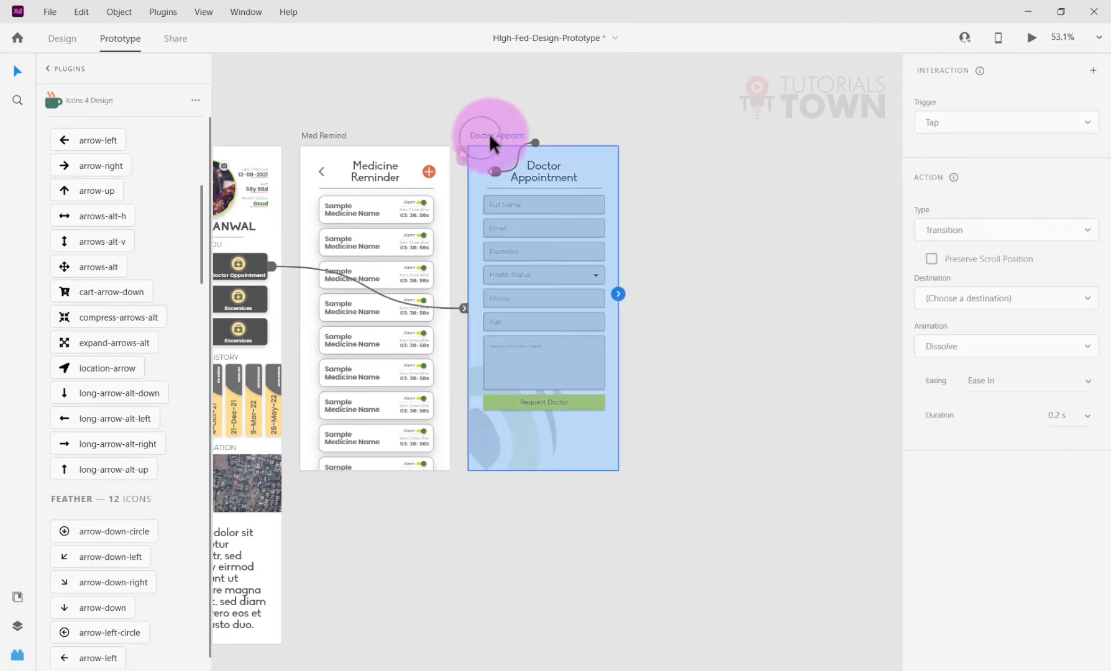
pyautogui.click(60, 38)
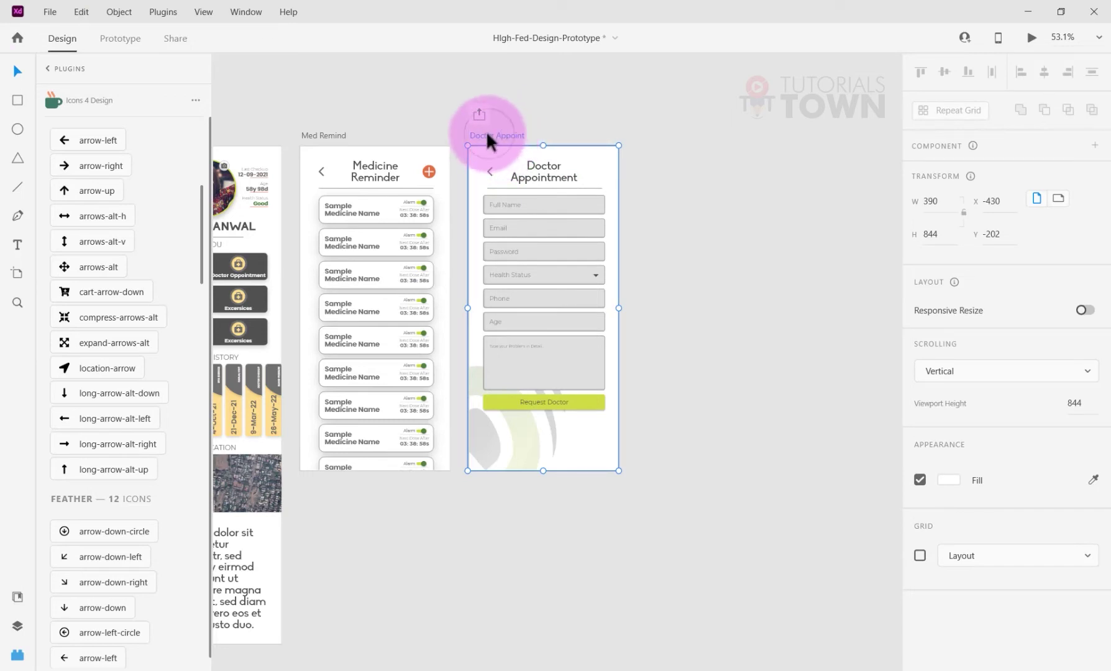
pyautogui.keyDown('alt'); pyautogui.moveTo(494, 134); pyautogui.dragTo(407, 411); pyautogui.keyUp('alt')
pyautogui.moveTo(346, 513); pyautogui.dragTo(327, 478)
pyautogui.moveTo(376, 510); pyautogui.dragTo(472, 421)
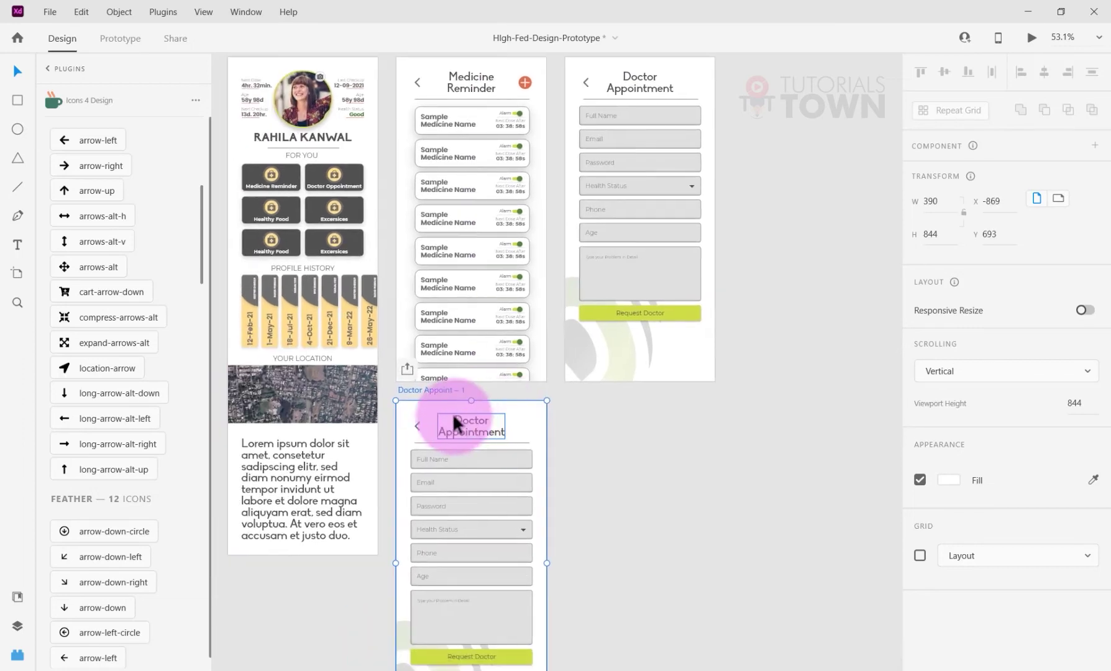
# Rename the copied artboard below Med Remind as Add Med Rem
pyautogui.doubleClick(433, 390)
pyautogui.write('Add Med Rem')
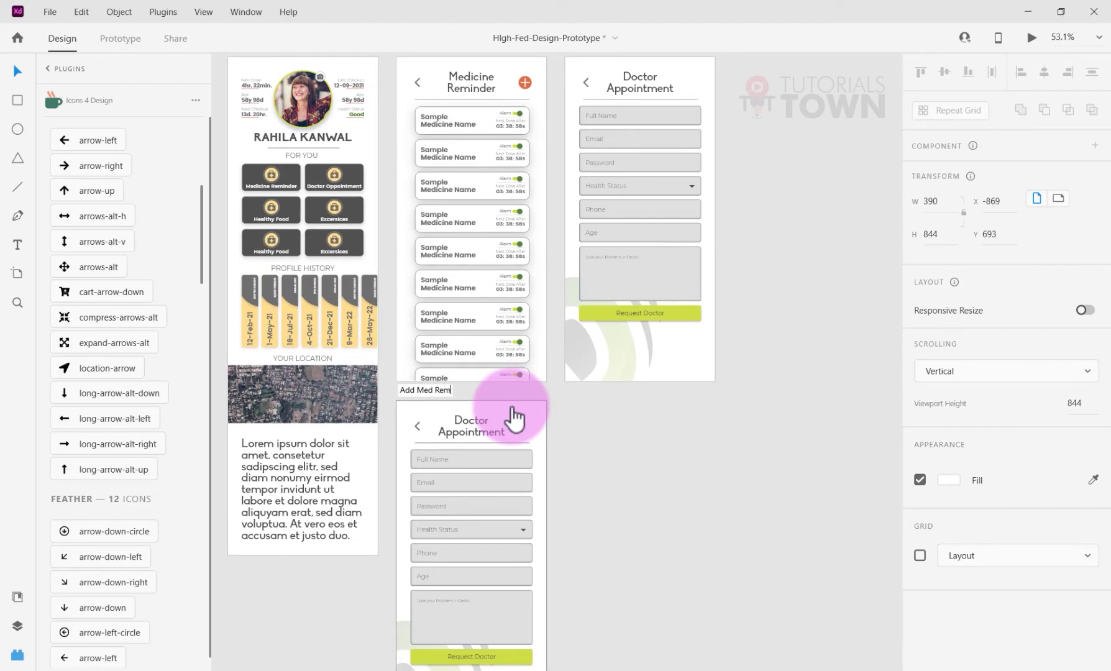
pyautogui.press('Return')
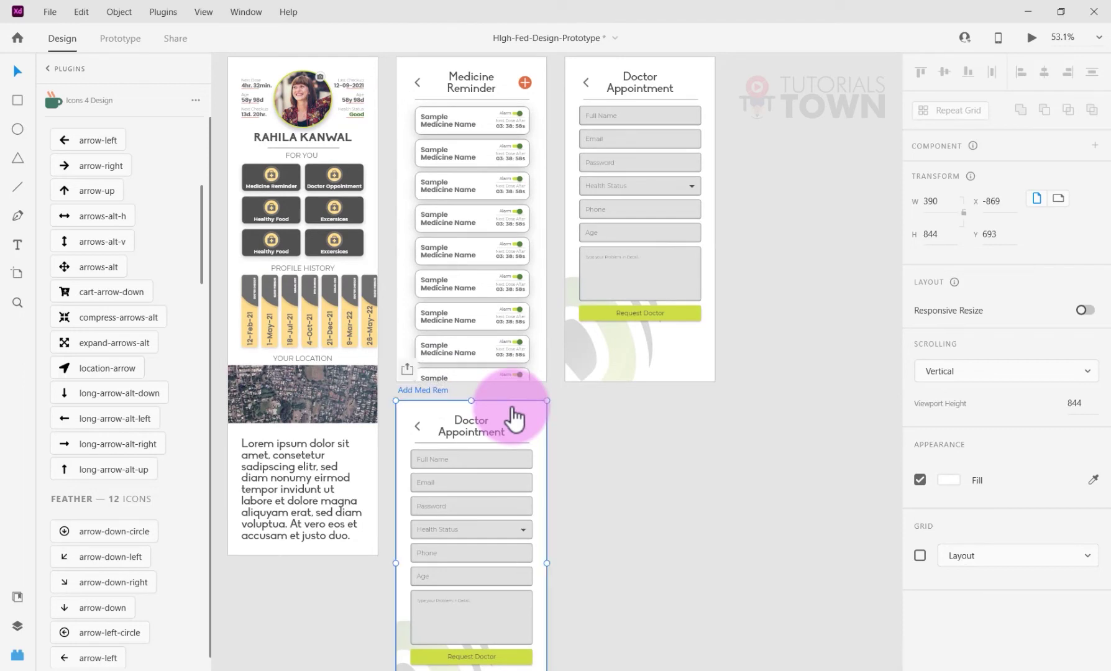
# Change the heading on the Add Med Rem artboard to "New Dose Information", with "Information" on the second line
pyautogui.scroll(-1, 506, 445)
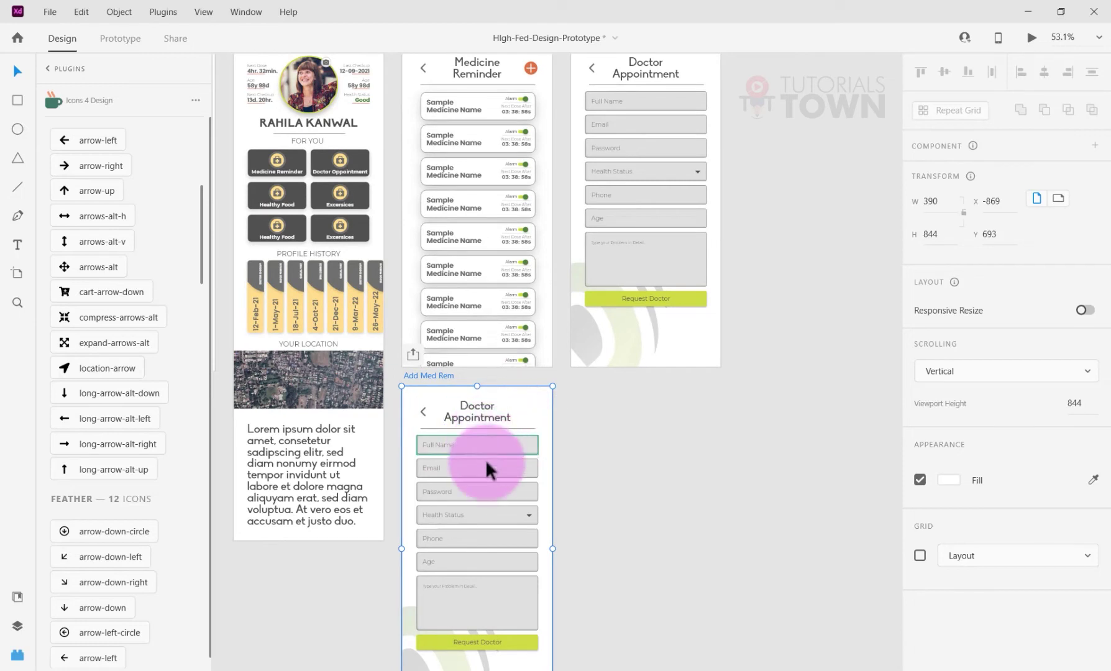
pyautogui.doubleClick(471, 411)
pyautogui.doubleClick(474, 408)
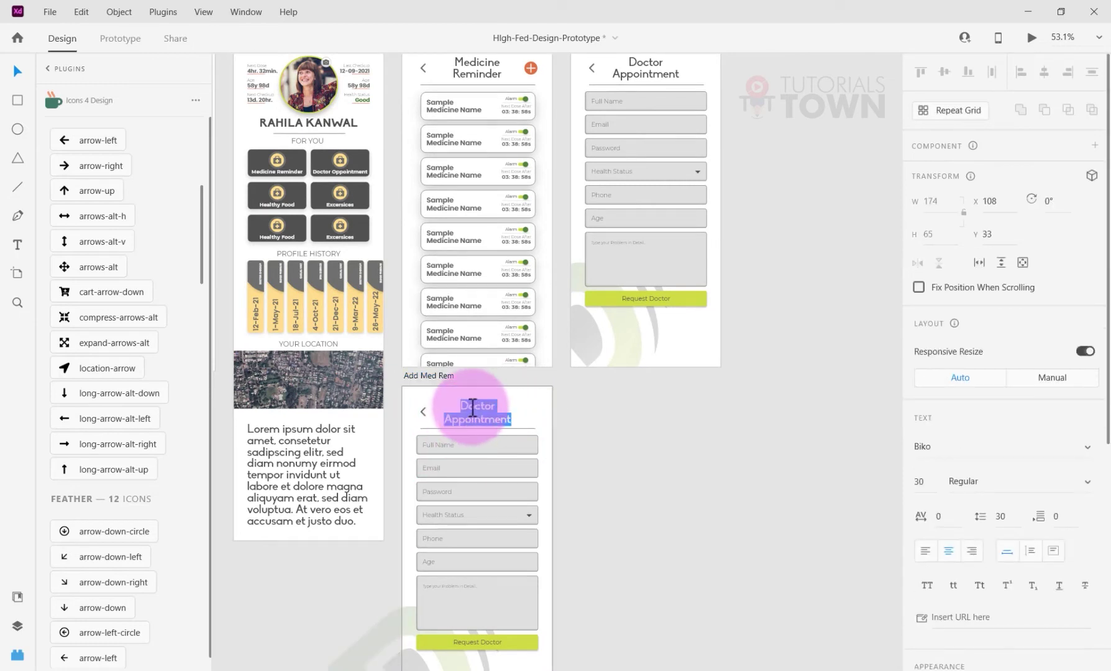
pyautogui.moveTo(463, 405); pyautogui.dragTo(518, 405)
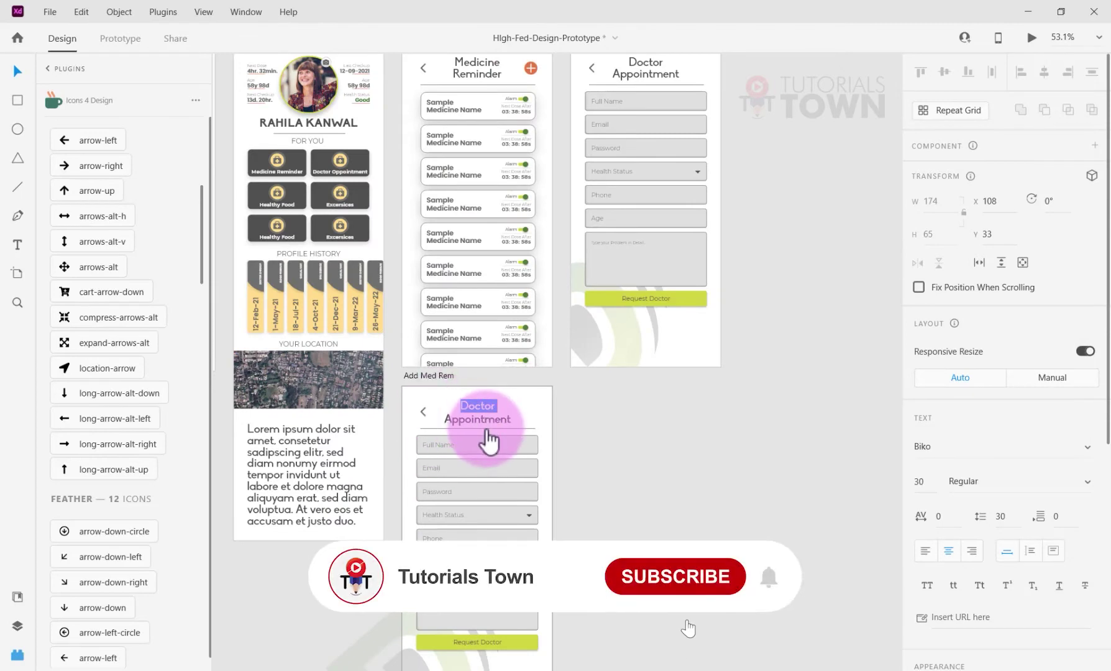
pyautogui.write('New')
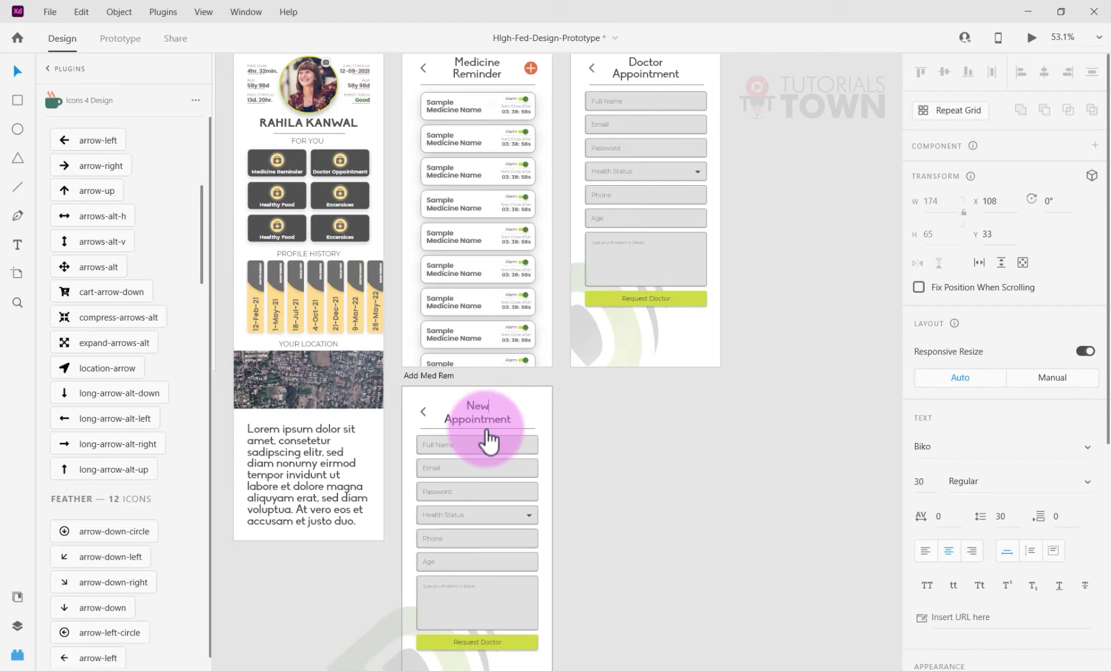
pyautogui.doubleClick(488, 431)
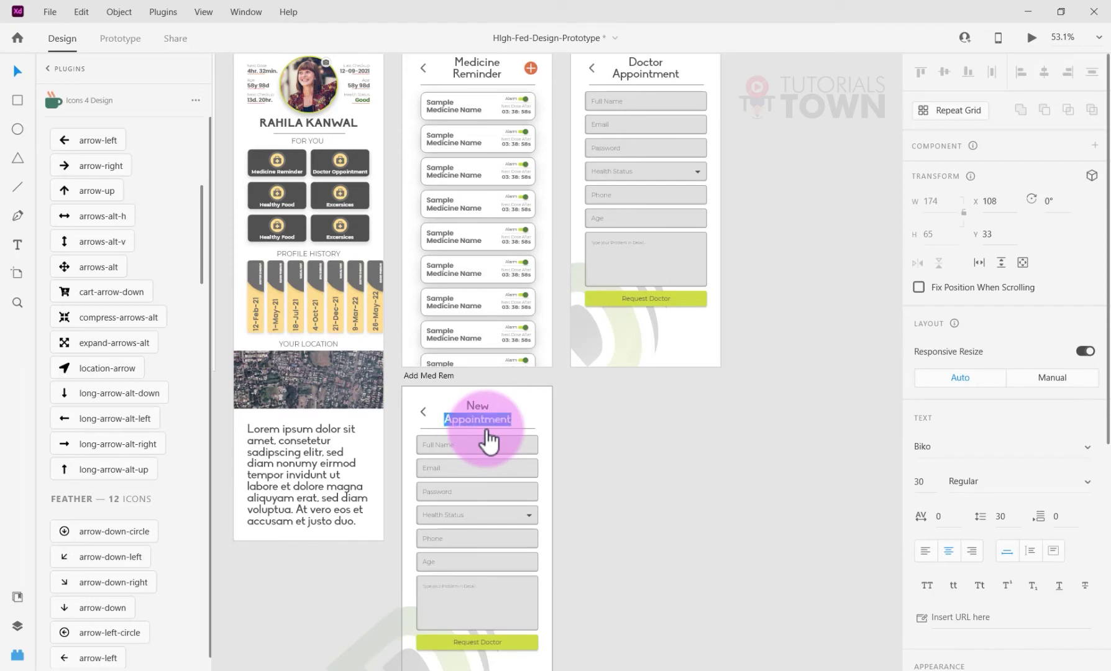
pyautogui.write('Medicine Information')
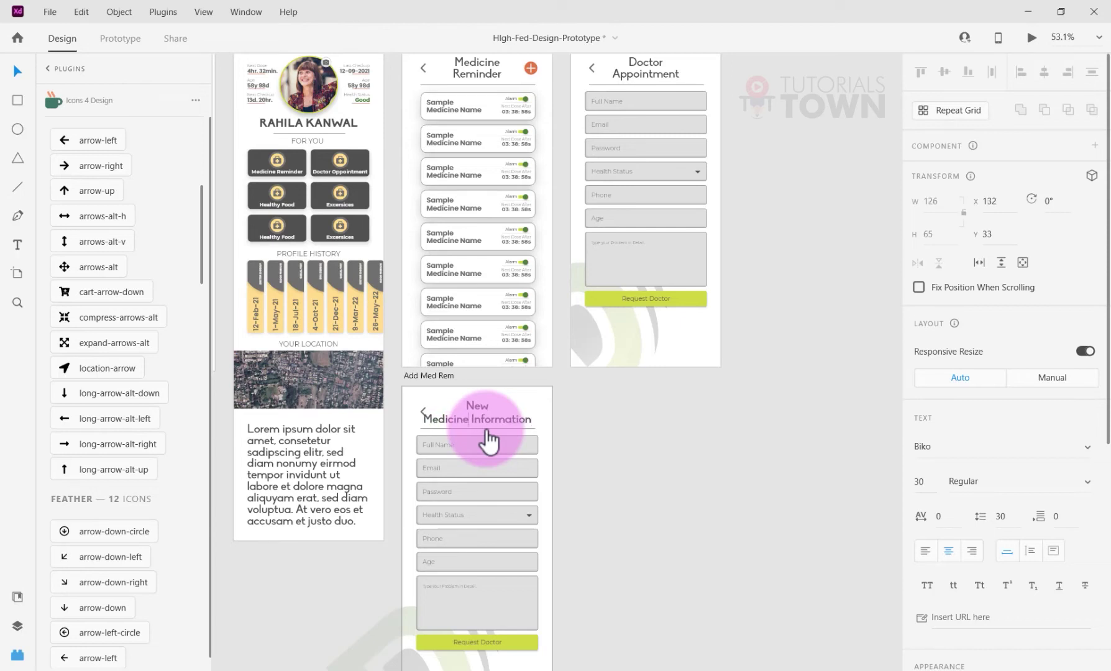
pyautogui.write('D')
pyautogui.press('Delete')
pyautogui.hotkey('ctrl', 'Right')
pyautogui.press('Return')
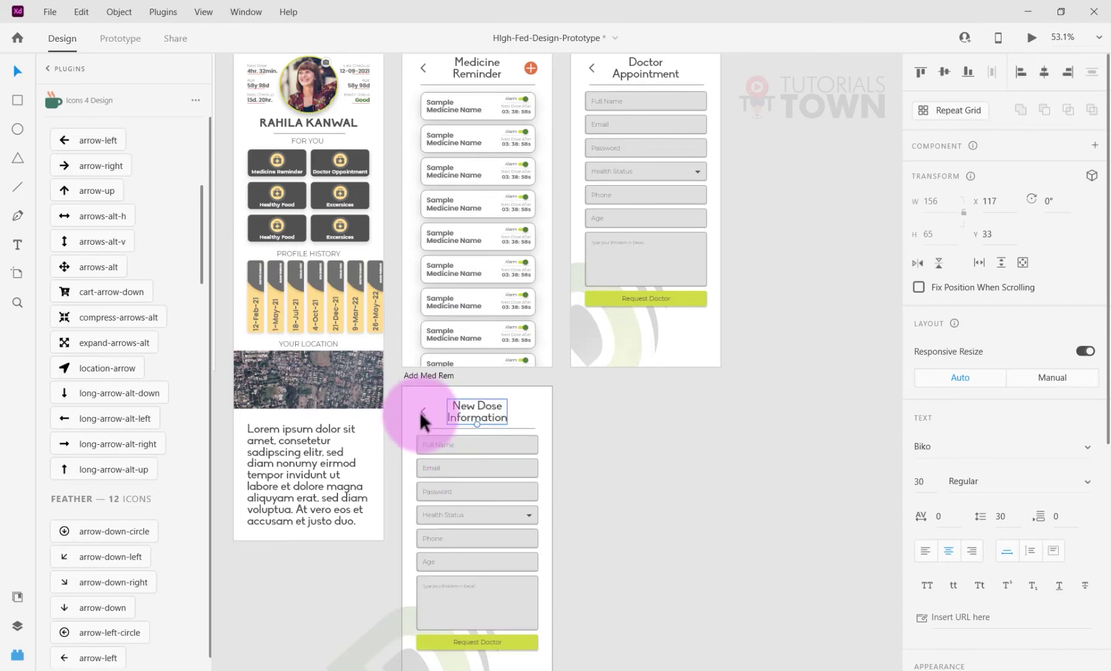
# Delete the back arrow beside the heading and the large message box from the Add Med Rem artboard
pyautogui.click(421, 410)
pyautogui.press('Delete')
pyautogui.click(463, 445)
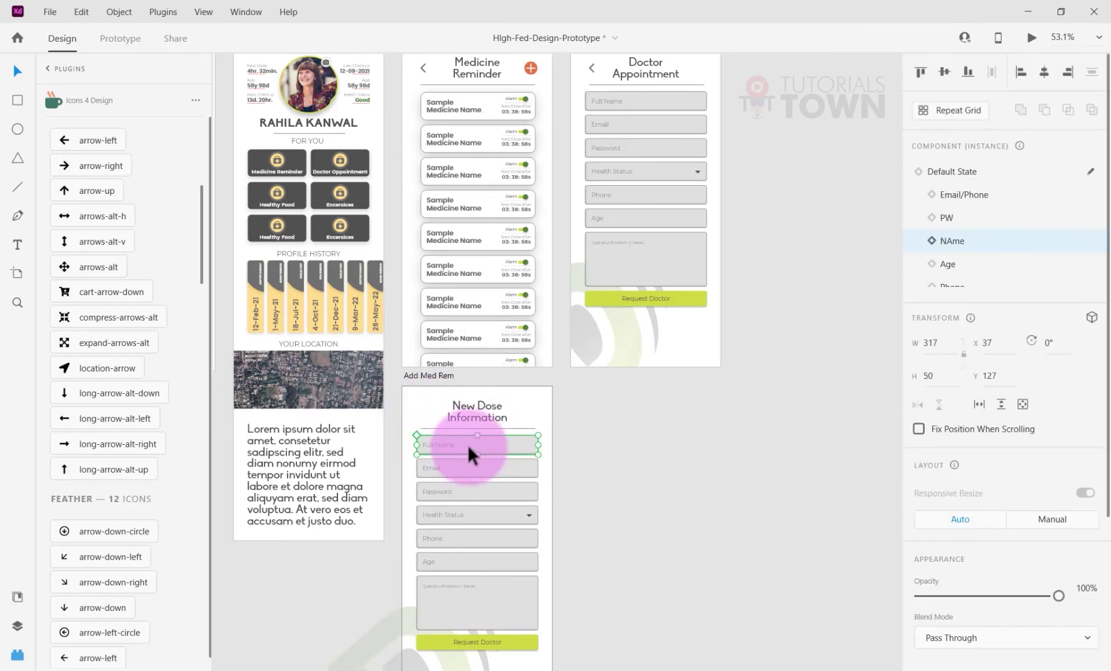
pyautogui.click(442, 581)
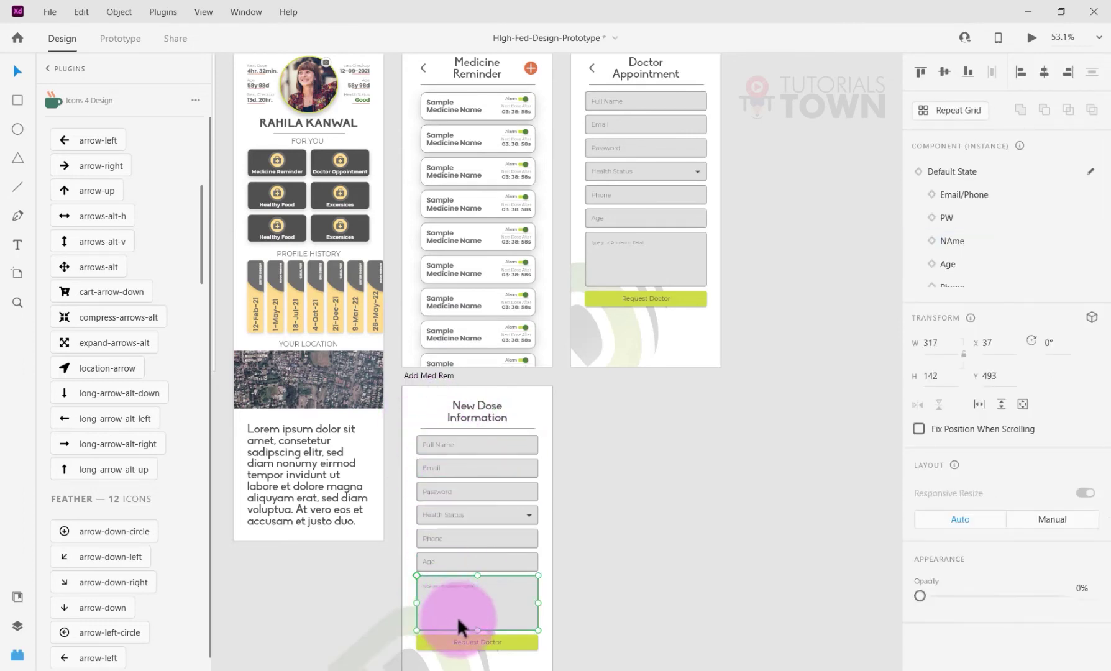
pyautogui.press('Delete')
# Move the Request Doctor button up to Y 500 below the Age field and delete the faded background logo shape
pyautogui.moveTo(514, 636); pyautogui.dragTo(506, 581)
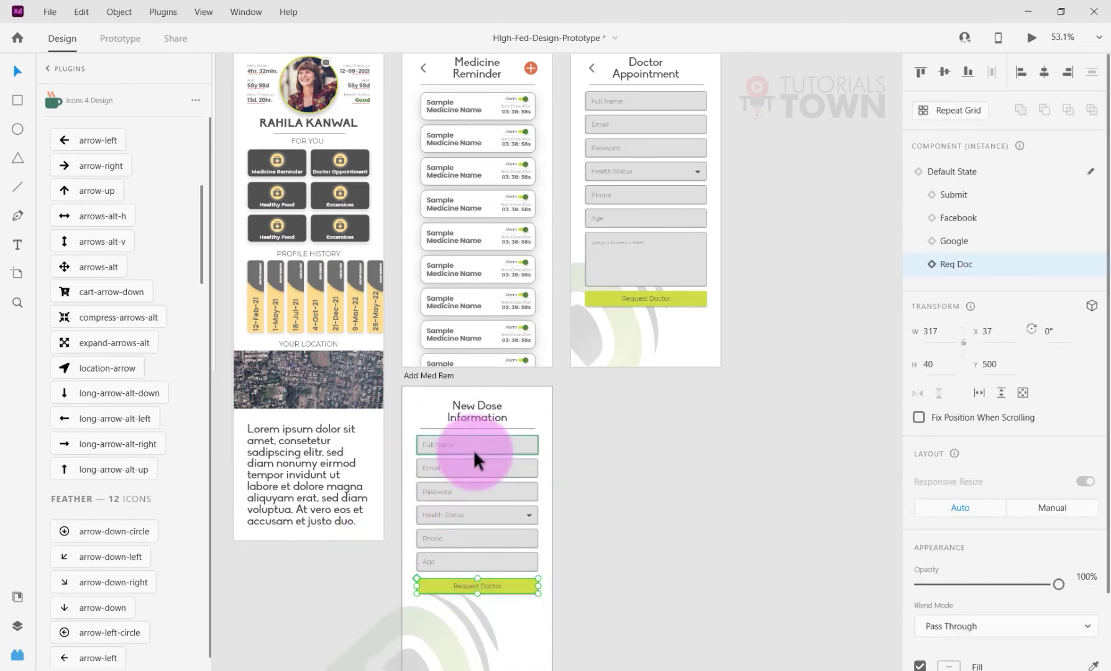
pyautogui.moveTo(555, 438); pyautogui.dragTo(460, 562)
pyautogui.click(602, 584)
pyautogui.click(430, 626)
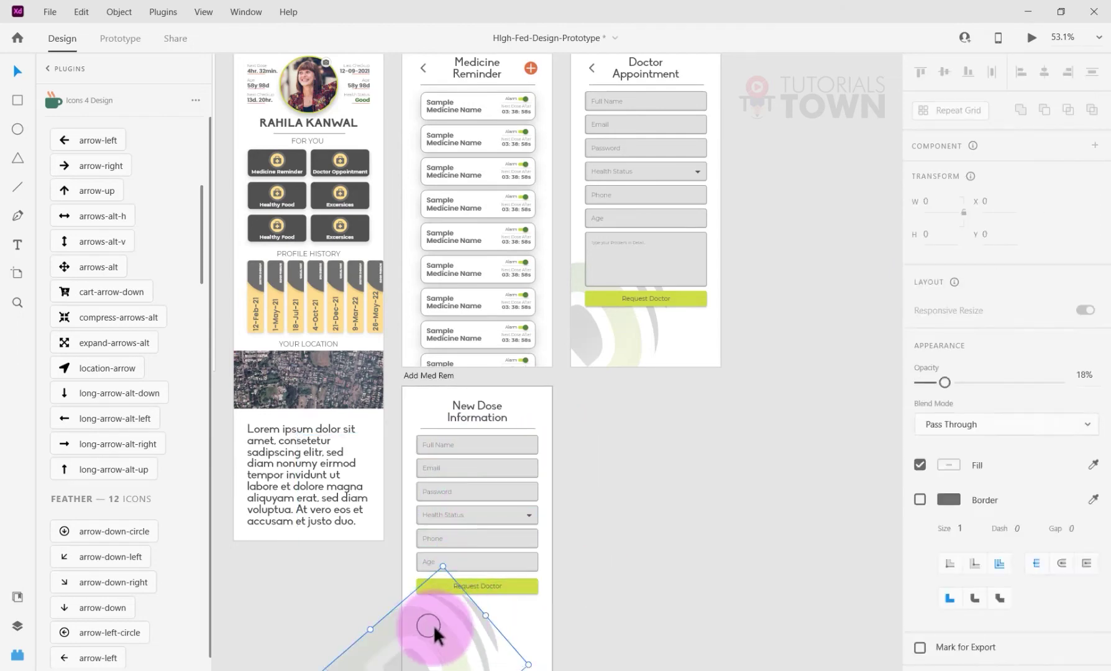
pyautogui.press('Delete')
# Remove the line under the New Dose Information heading and move all form fields with the Request Doctor button down to free space
pyautogui.moveTo(583, 496); pyautogui.dragTo(620, 341)
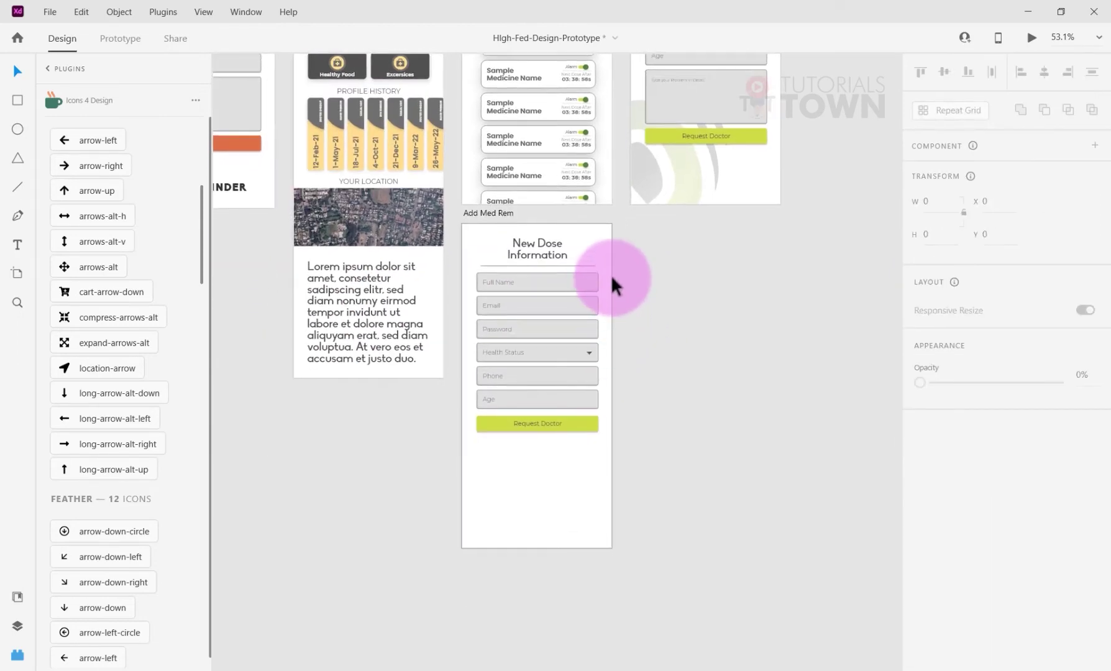
pyautogui.moveTo(611, 278); pyautogui.dragTo(519, 462)
pyautogui.click(559, 277)
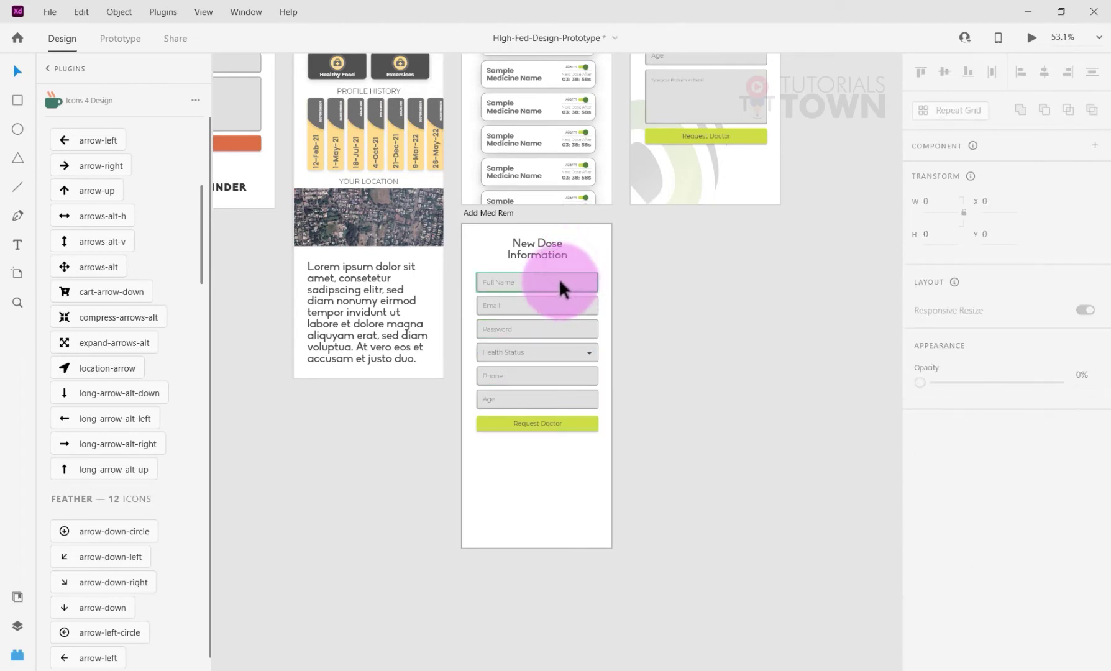
pyautogui.moveTo(621, 274); pyautogui.dragTo(545, 435)
pyautogui.moveTo(551, 311); pyautogui.dragTo(546, 361)
pyautogui.click(698, 355)
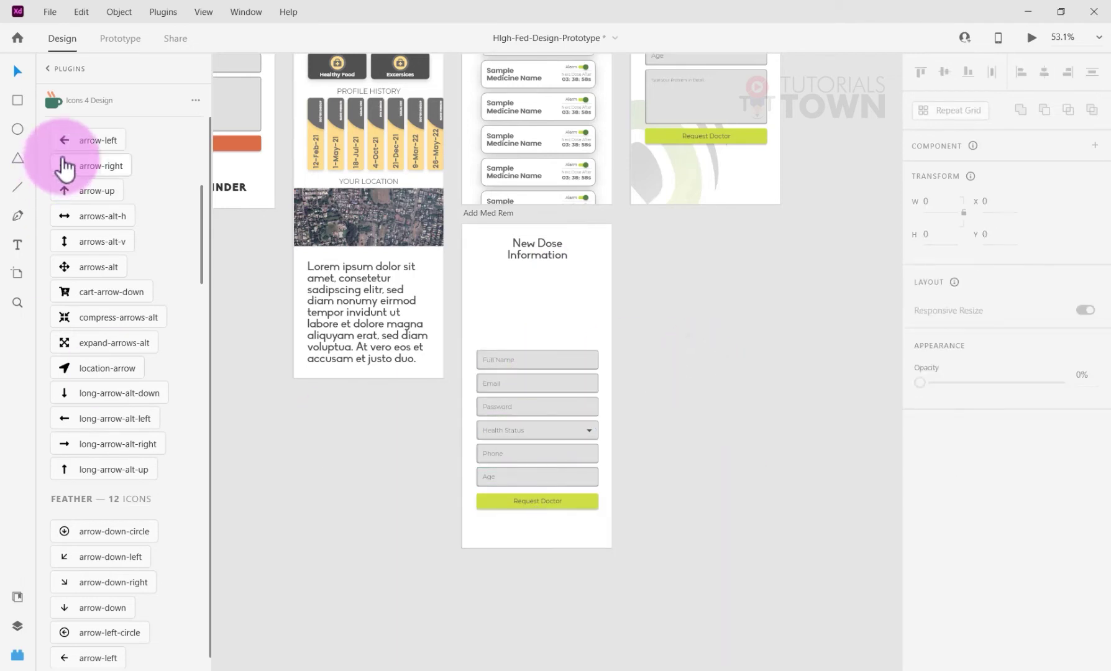
# Draw a circle about 216 × 216 between the New Dose Information heading and the fields, and fill it with the document color #FFDE8D
pyautogui.click(19, 129)
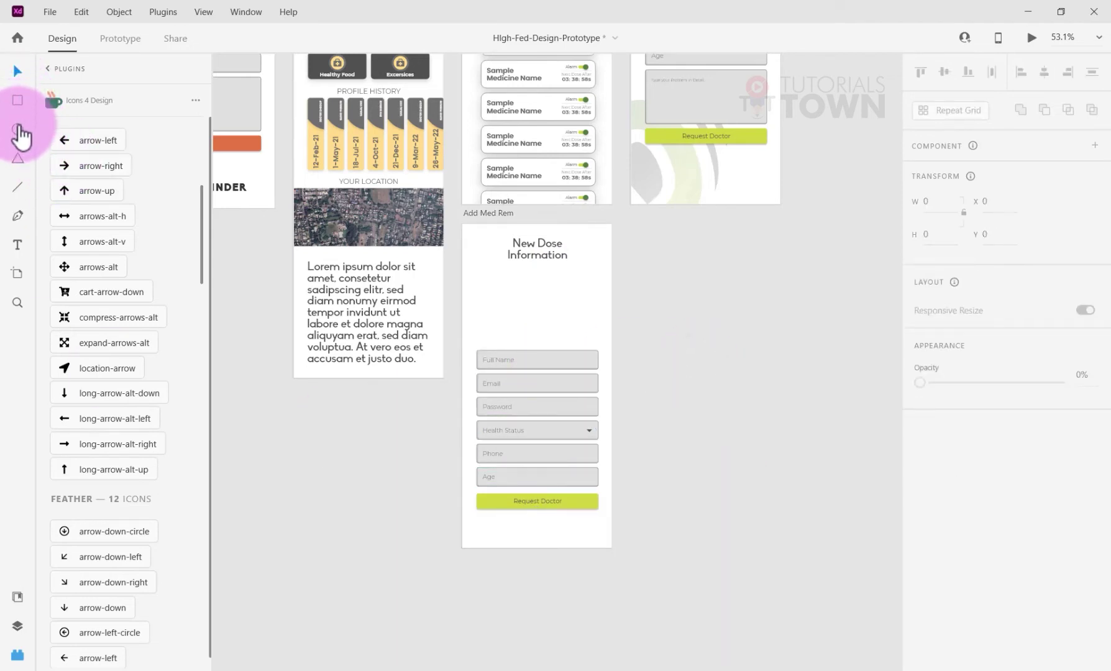
pyautogui.moveTo(499, 264); pyautogui.dragTo(576, 348)
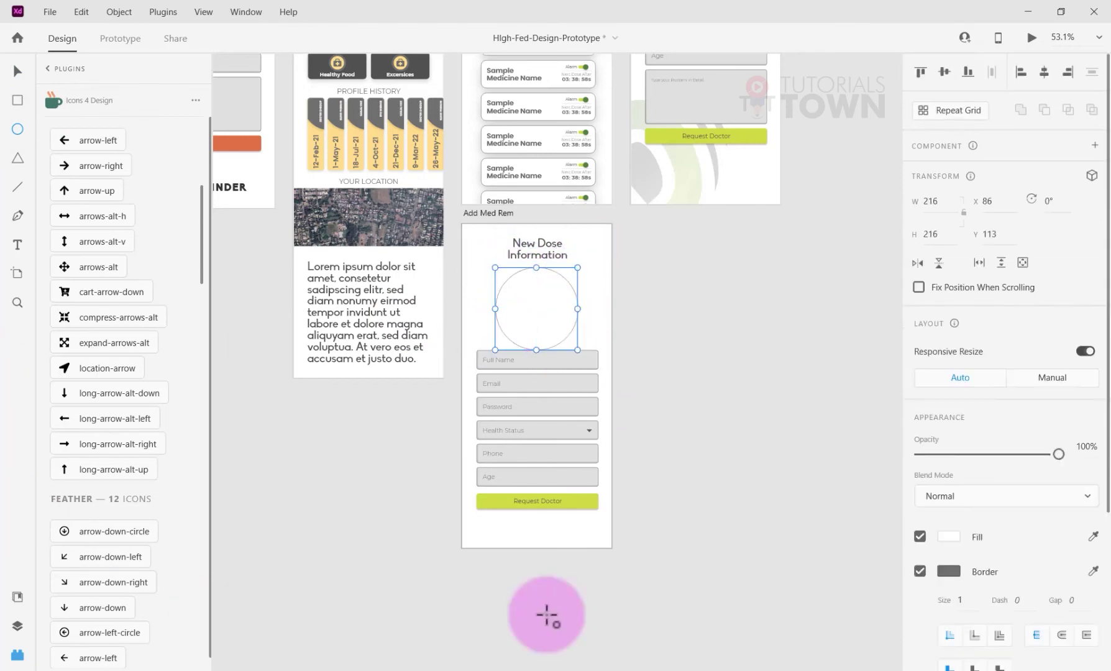
pyautogui.click(948, 536)
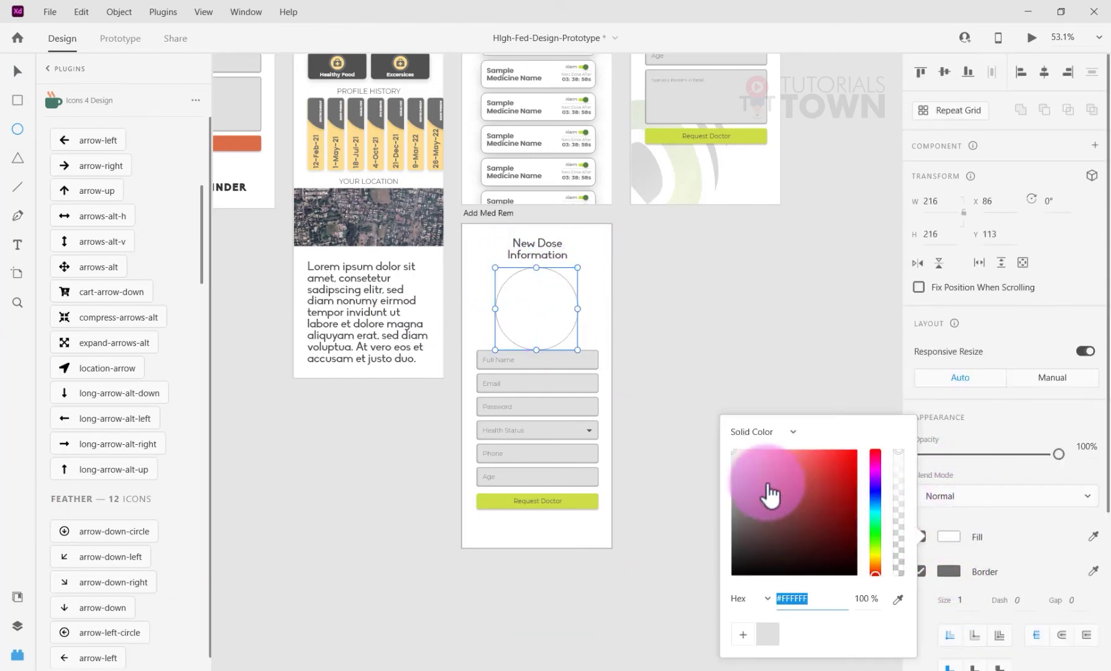
pyautogui.click(761, 459)
pyautogui.moveTo(760, 452); pyautogui.dragTo(761, 453)
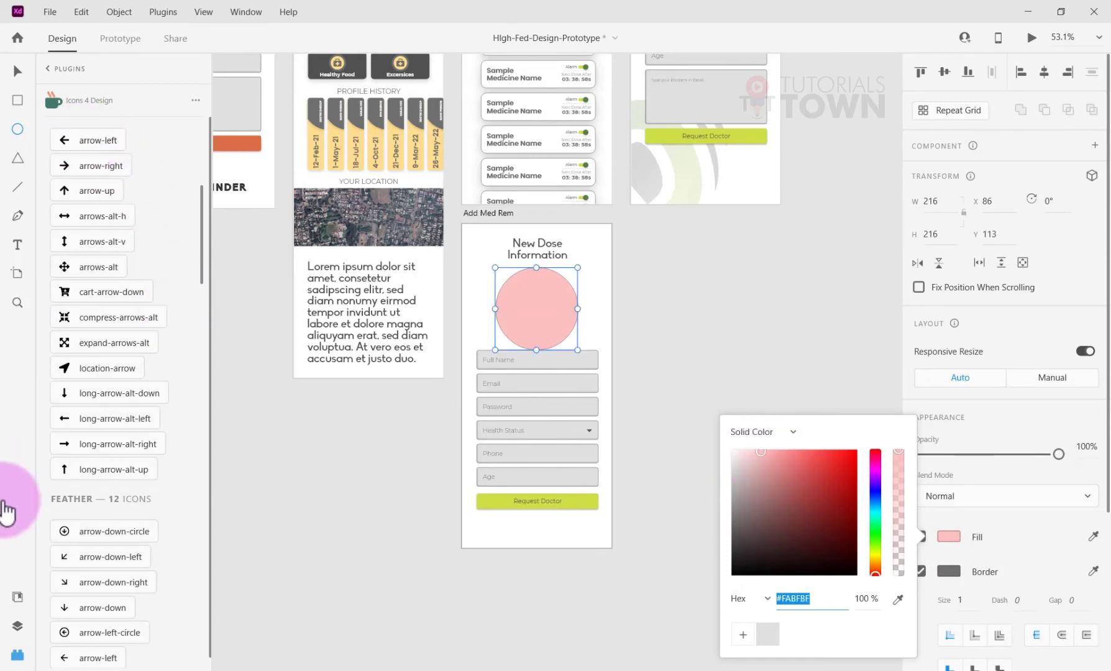
pyautogui.click(17, 597)
pyautogui.click(75, 255)
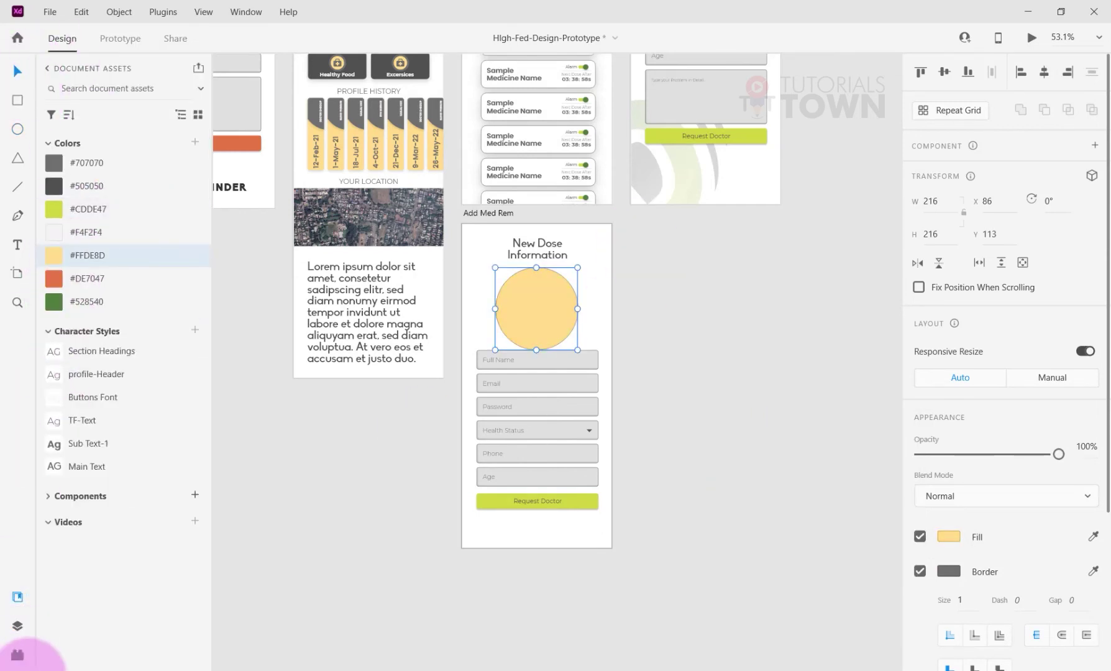
# Search the Icons 4 Design plugin for "camera", insert the Awesome camera icon and scale it to about 65 × 57 inside the yellow circle
pyautogui.click(18, 655)
pyautogui.click(93, 106)
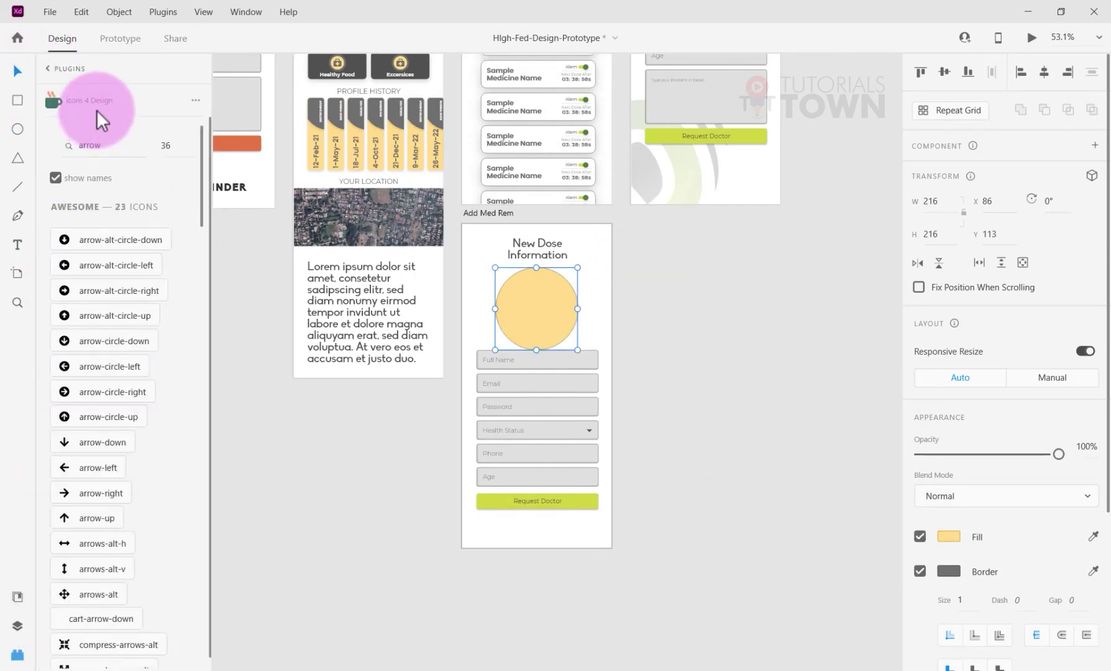
pyautogui.moveTo(115, 147); pyautogui.dragTo(60, 145)
pyautogui.write('c')
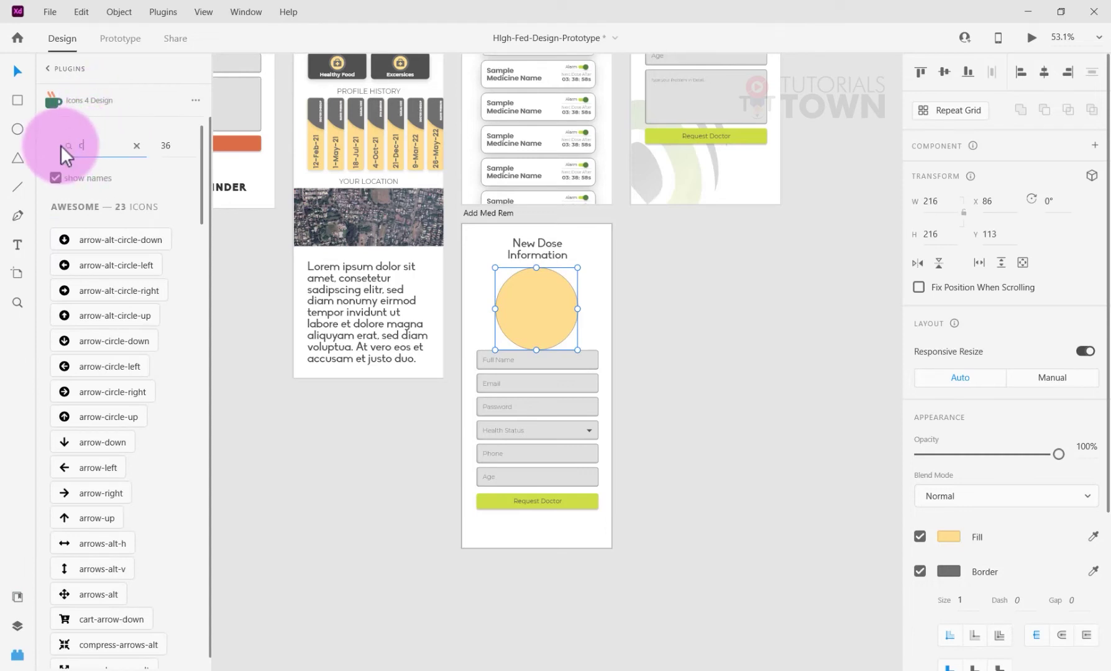
pyautogui.write('amera')
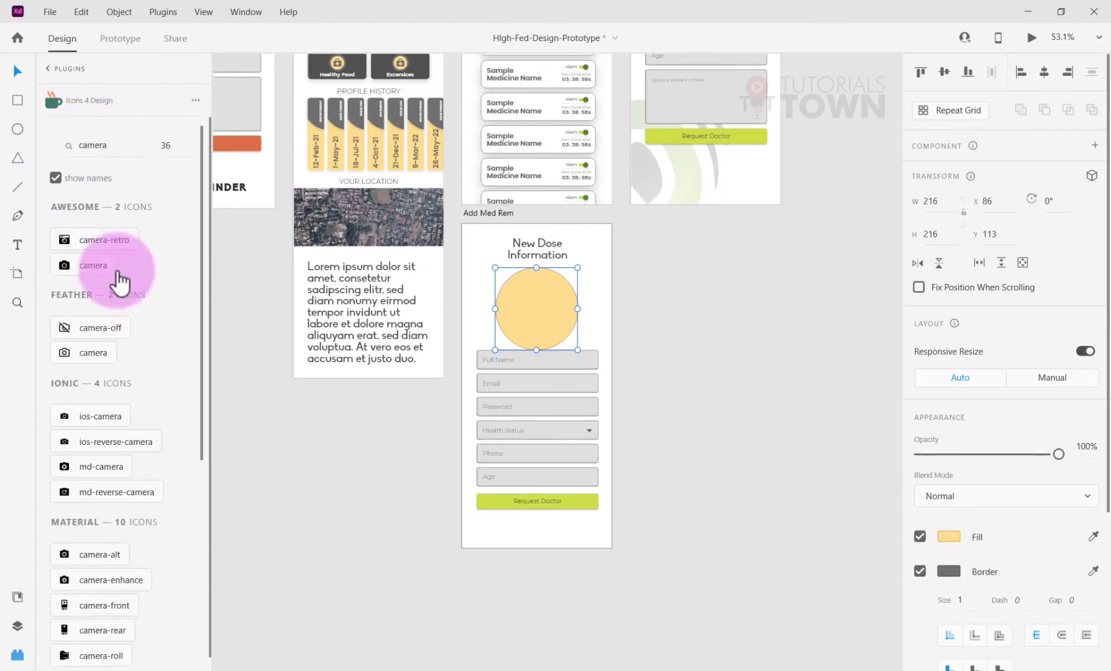
pyautogui.click(115, 266)
pyautogui.scroll(5, 565, 293)
pyautogui.moveTo(628, 228); pyautogui.dragTo(676, 187)
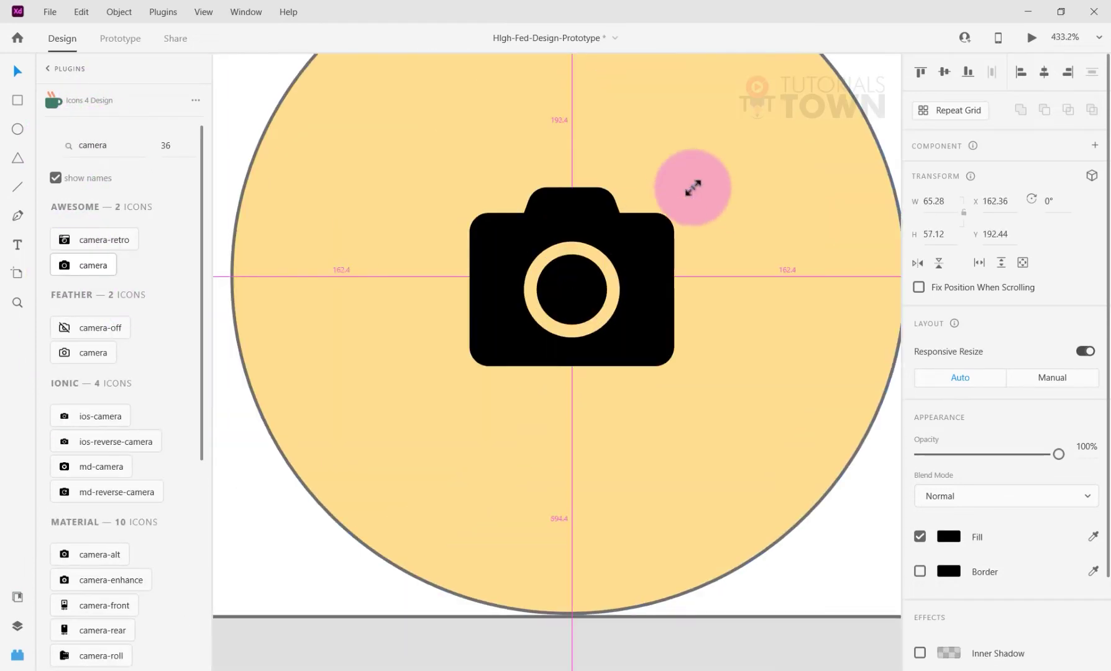
# Lower the alpha of the camera icon's black fill until it is a faint tint on the circle
pyautogui.click(949, 536)
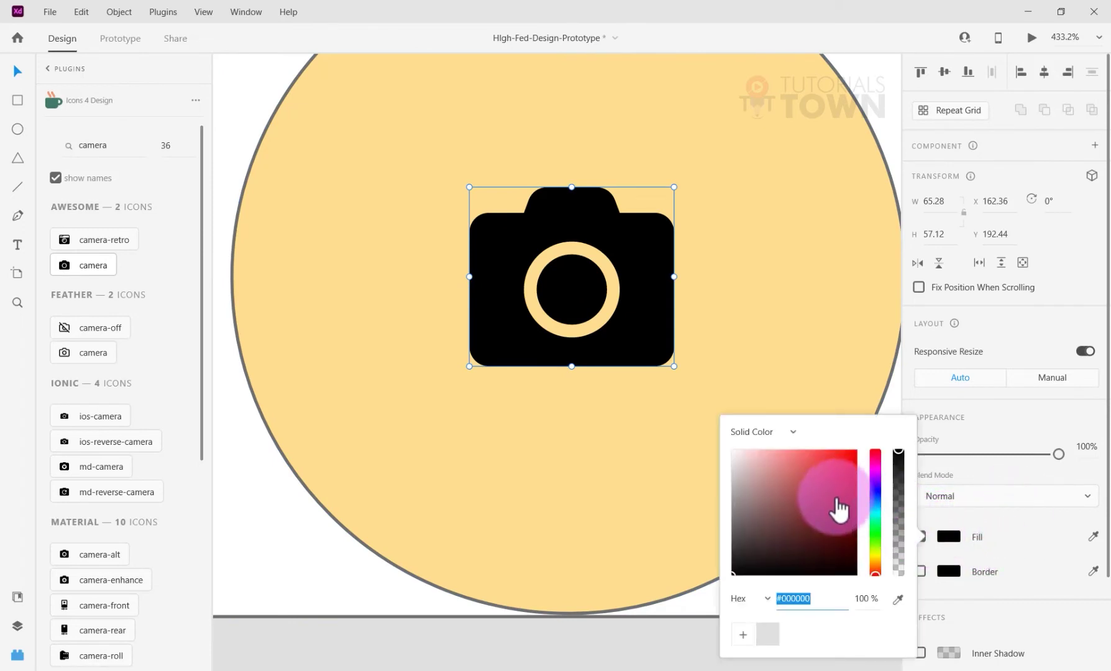
pyautogui.moveTo(899, 463); pyautogui.dragTo(899, 558)
pyautogui.click(292, 569)
# Remove the border from the yellow circle behind the camera icon
pyautogui.click(361, 488)
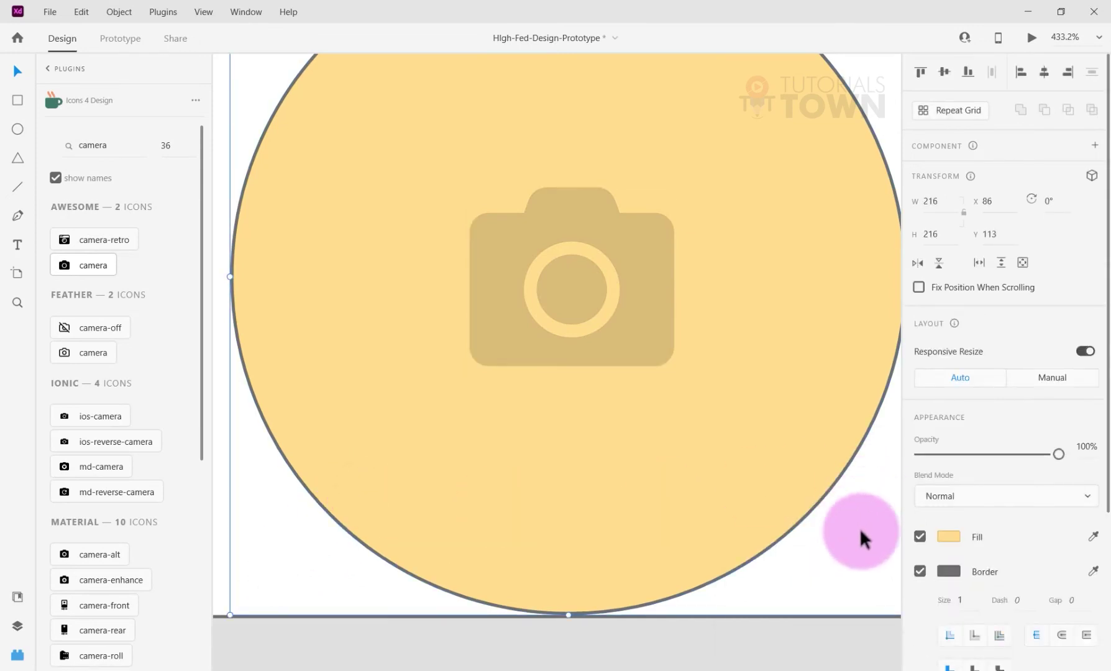
pyautogui.click(947, 571)
pyautogui.click(920, 571)
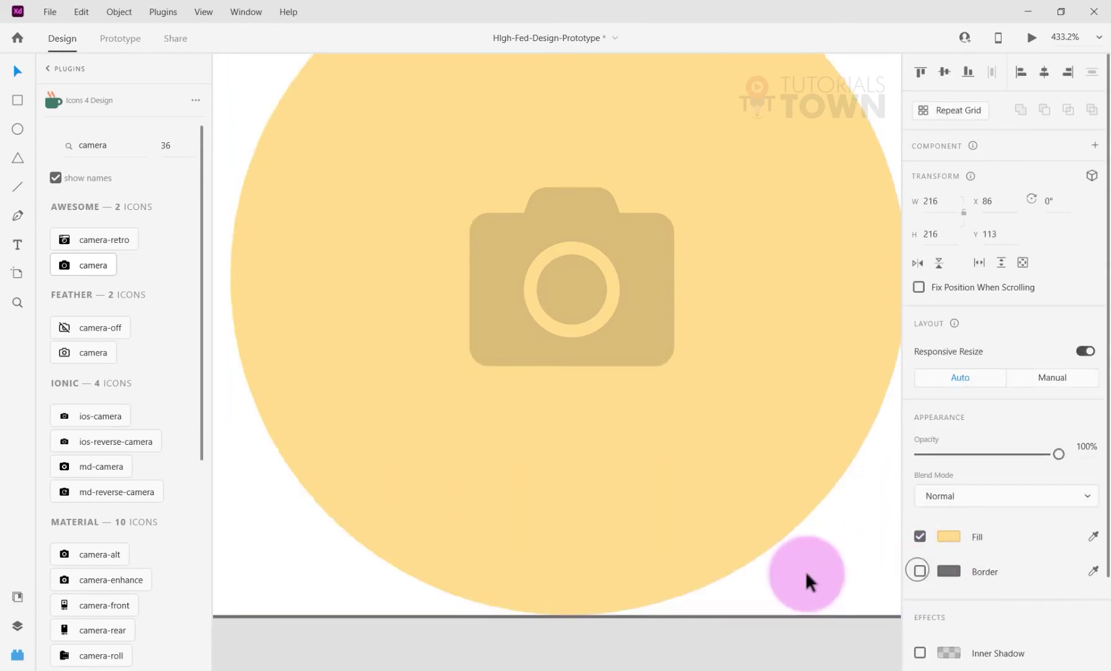
# Align the camera icon and circle to each other's vertical middle and nudge them up to Y 102
pyautogui.scroll(-5, 398, 515)
pyautogui.keyDown('shift'); pyautogui.click(446, 435); pyautogui.keyUp('shift')
pyautogui.click(944, 73)
pyautogui.hotkey('shift', 'Up')
pyautogui.scroll(-5, 584, 494)
pyautogui.click(620, 484)
pyautogui.scroll(-2, 619, 480)
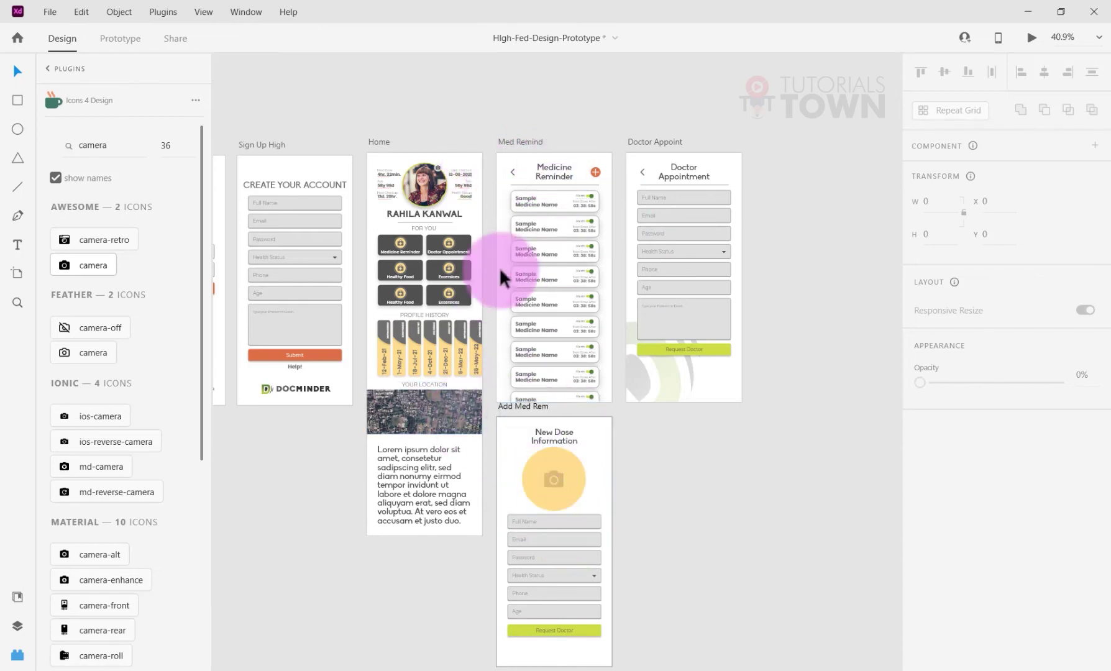
# Delete the Age, Phone and Health Status fields from the Add Med Rem artboard
pyautogui.scroll(-5, 627, 516)
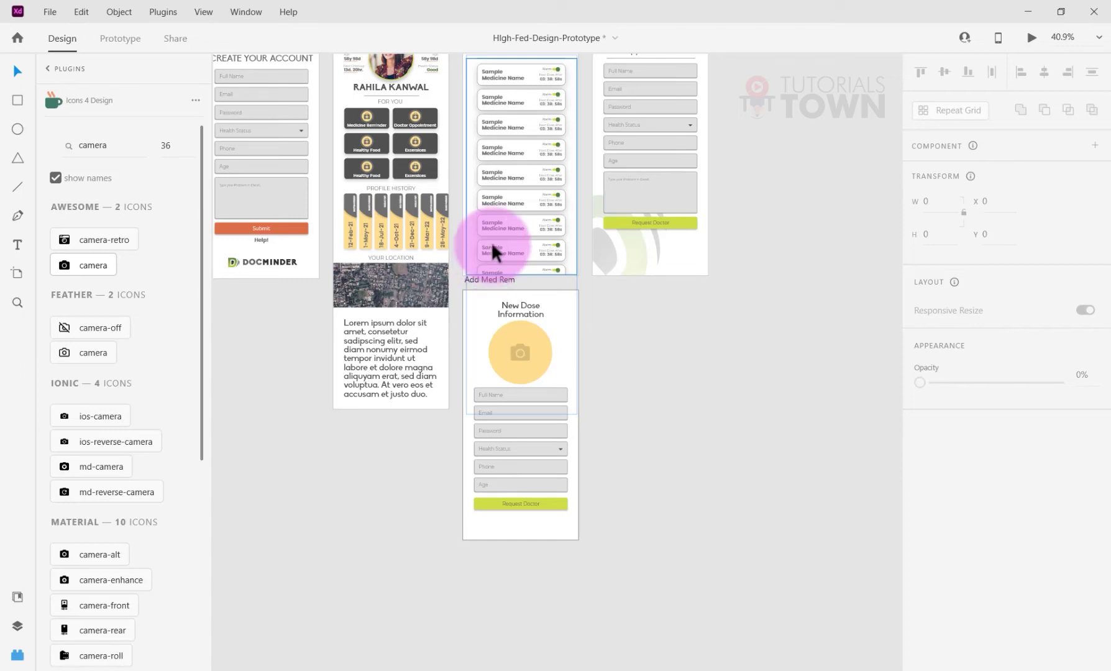
pyautogui.click(515, 489)
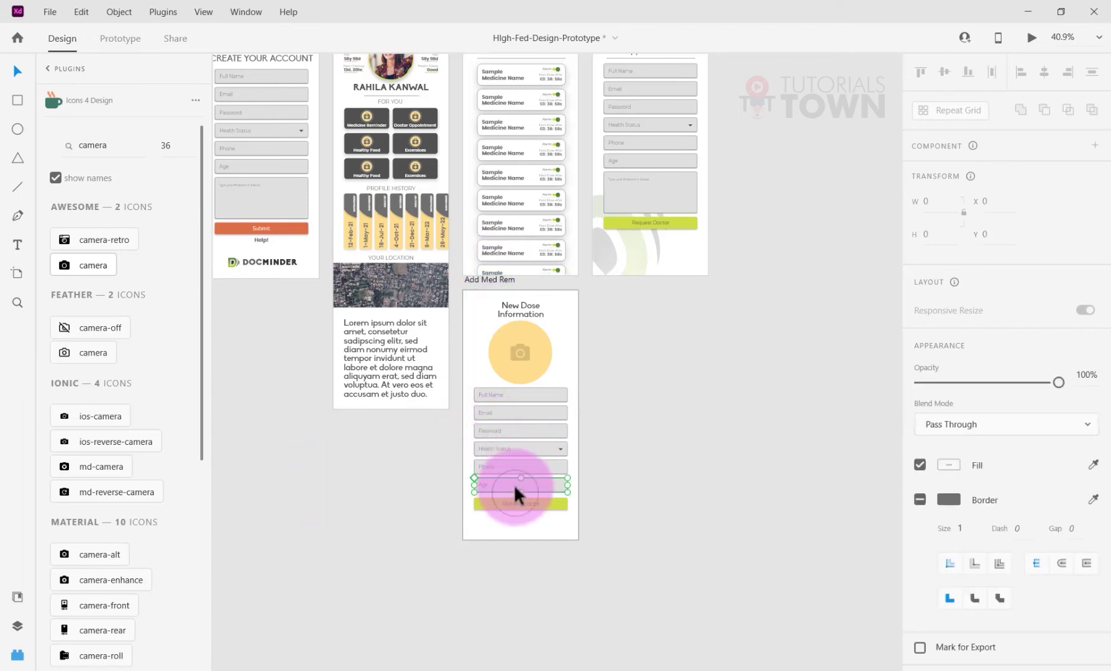
pyautogui.press('Delete')
pyautogui.click(516, 463)
pyautogui.press('Delete')
pyautogui.click(518, 446)
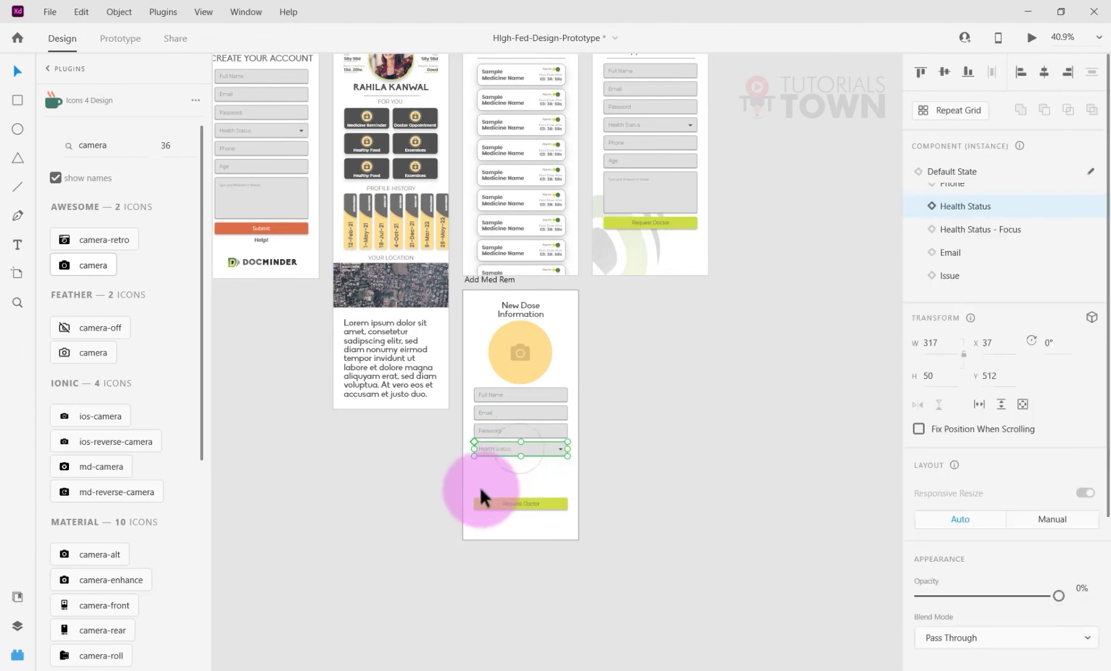
pyautogui.press('Delete')
# Shrink and horizontally center the camera circle, and move it with the three fields down to Y 374, just above the Request Doctor button
pyautogui.moveTo(566, 339); pyautogui.dragTo(523, 365)
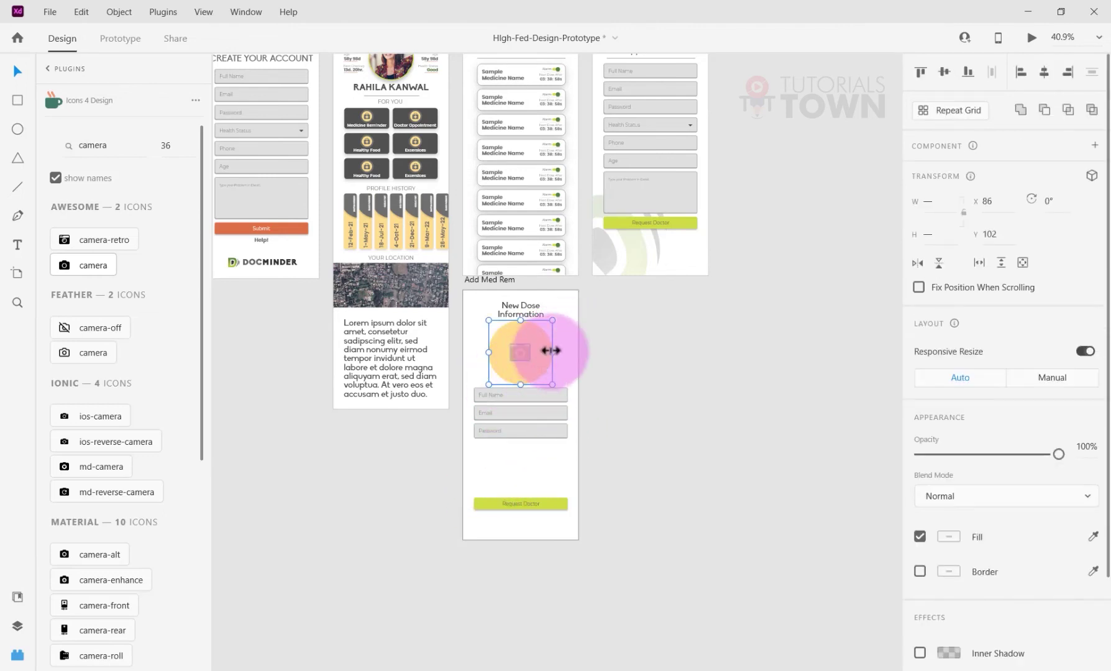
pyautogui.moveTo(555, 318); pyautogui.dragTo(526, 371)
pyautogui.hotkey('ctrl', 'z')
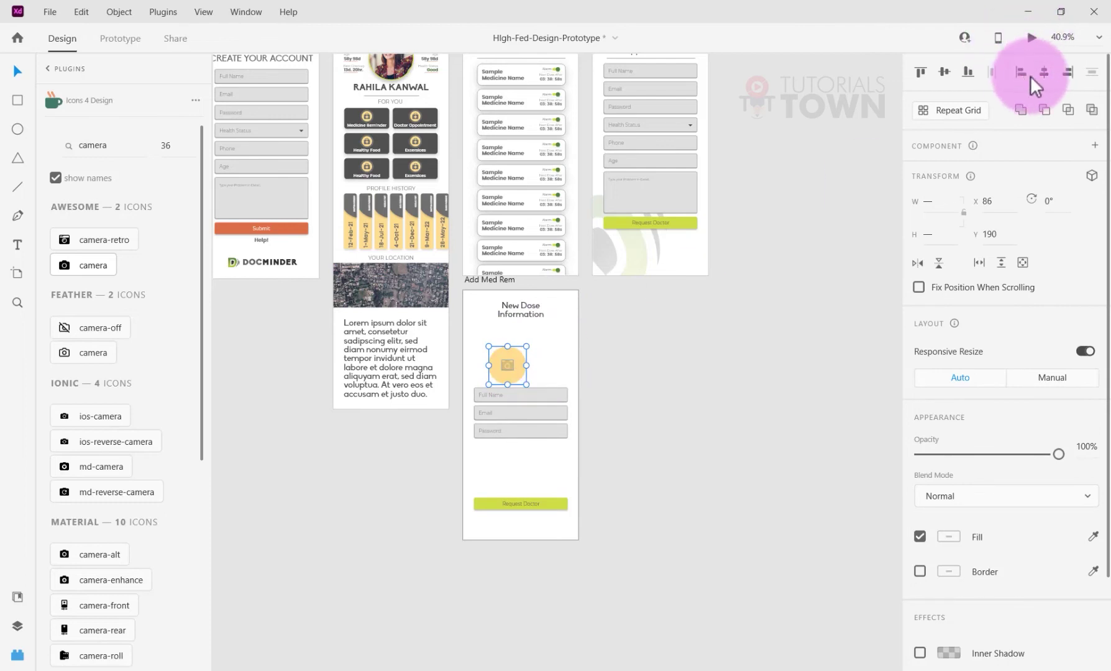
pyautogui.hotkey('shift', 'c')
pyautogui.moveTo(579, 361); pyautogui.dragTo(522, 435)
pyautogui.moveTo(526, 430); pyautogui.dragTo(527, 485)
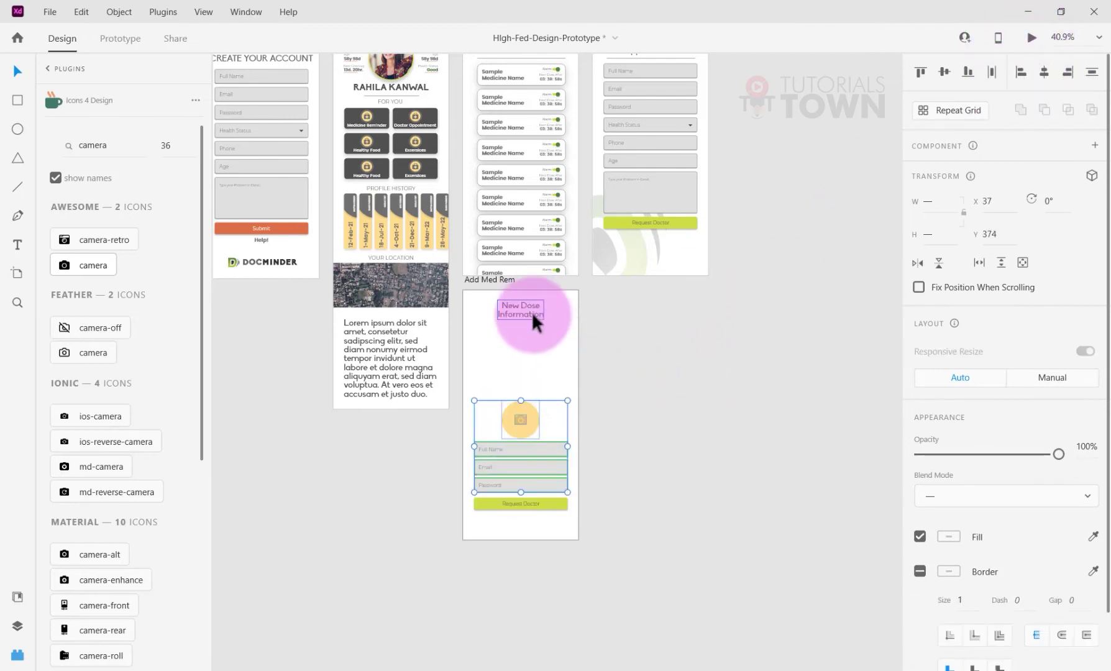
# Change the New Dose Information heading to the single-line text "New Dose Detail"
pyautogui.doubleClick(541, 307)
pyautogui.press('Delete')
pyautogui.press('BackSpace')
pyautogui.press('BackSpace')
pyautogui.press('BackSpace')
pyautogui.press('BackSpace')
pyautogui.press('BackSpace')
pyautogui.press('BackSpace')
pyautogui.press('BackSpace')
pyautogui.press('BackSpace')
pyautogui.press('BackSpace')
pyautogui.press('BackSpace')
pyautogui.press('BackSpace')
pyautogui.write('Detail')
# Move the heading down above the camera circle and shift heading, circle, fields and button together down to Y 402
pyautogui.moveTo(520, 305); pyautogui.dragTo(520, 392)
pyautogui.moveTo(592, 381); pyautogui.dragTo(541, 529)
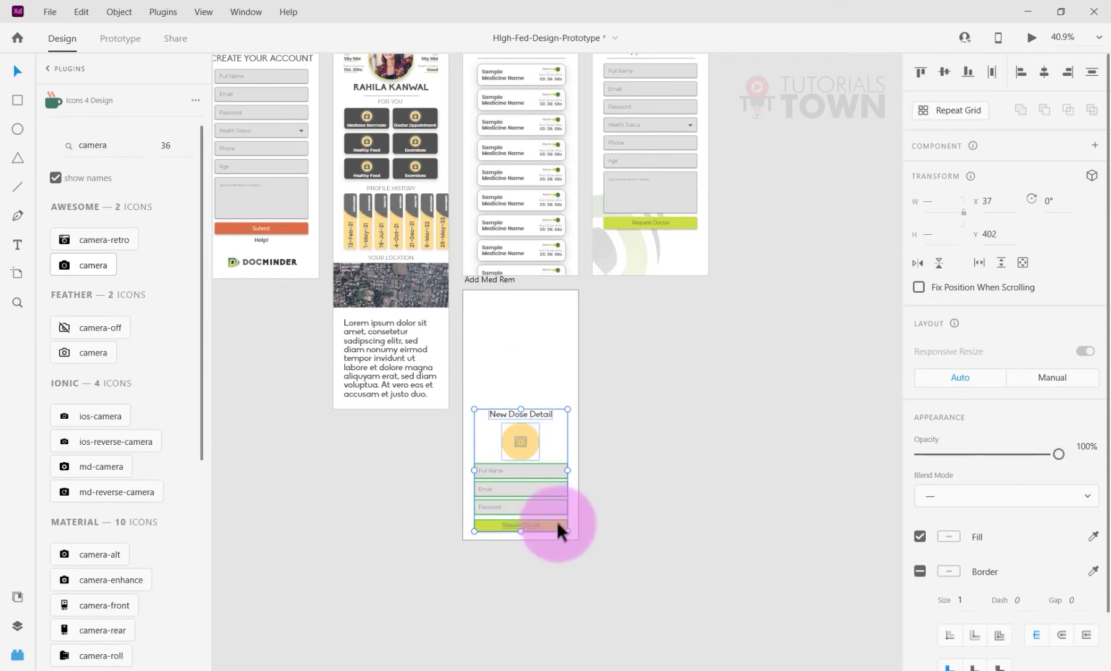
pyautogui.click(676, 457)
# Group the camera icon with its circle at the fields' left edge and place the heading beside it at X 195, Y 463
pyautogui.moveTo(527, 453); pyautogui.dragTo(552, 433)
pyautogui.hotkey('ctrl', 'z')
pyautogui.hotkey('ctrl', 'g')
pyautogui.click(644, 431)
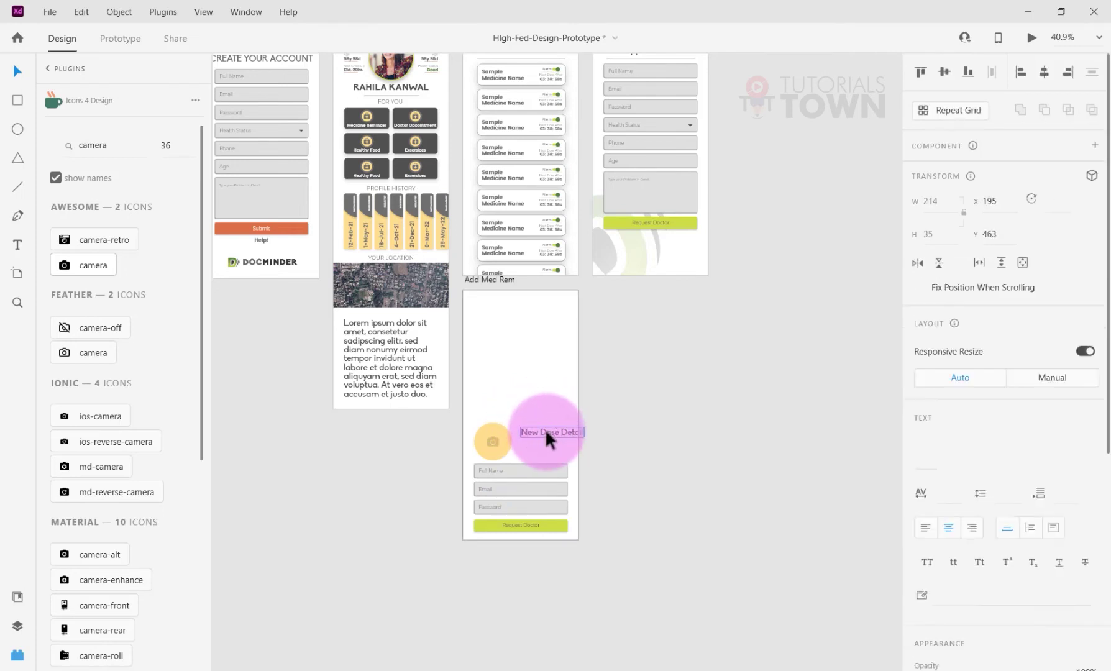
# Break the heading into two lines before "Detail", left-align its text and place it next to the camera circle at X 184, Y 480
pyautogui.doubleClick(559, 432)
pyautogui.click(562, 433)
pyautogui.press('Return')
pyautogui.click(18, 71)
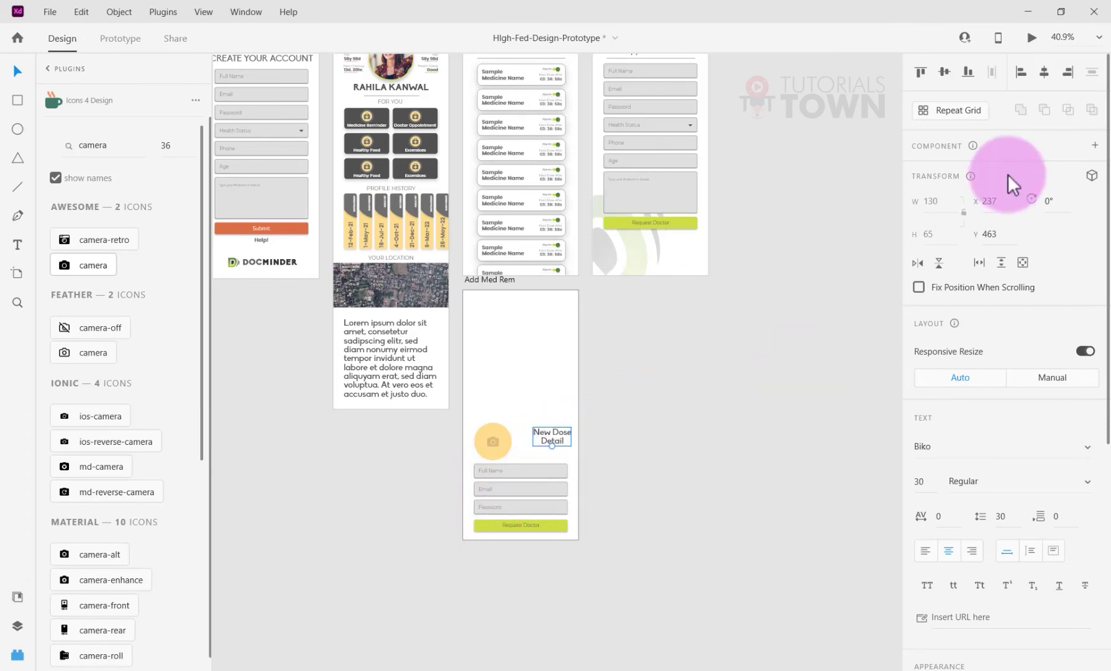
pyautogui.click(926, 551)
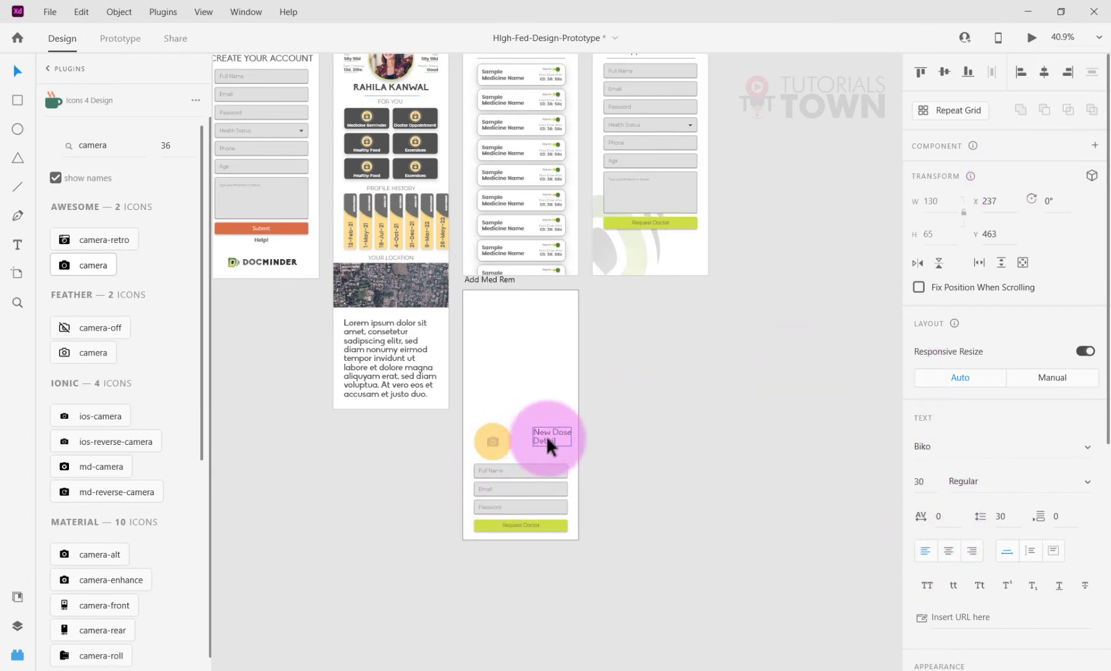
pyautogui.moveTo(546, 436); pyautogui.dragTo(530, 441)
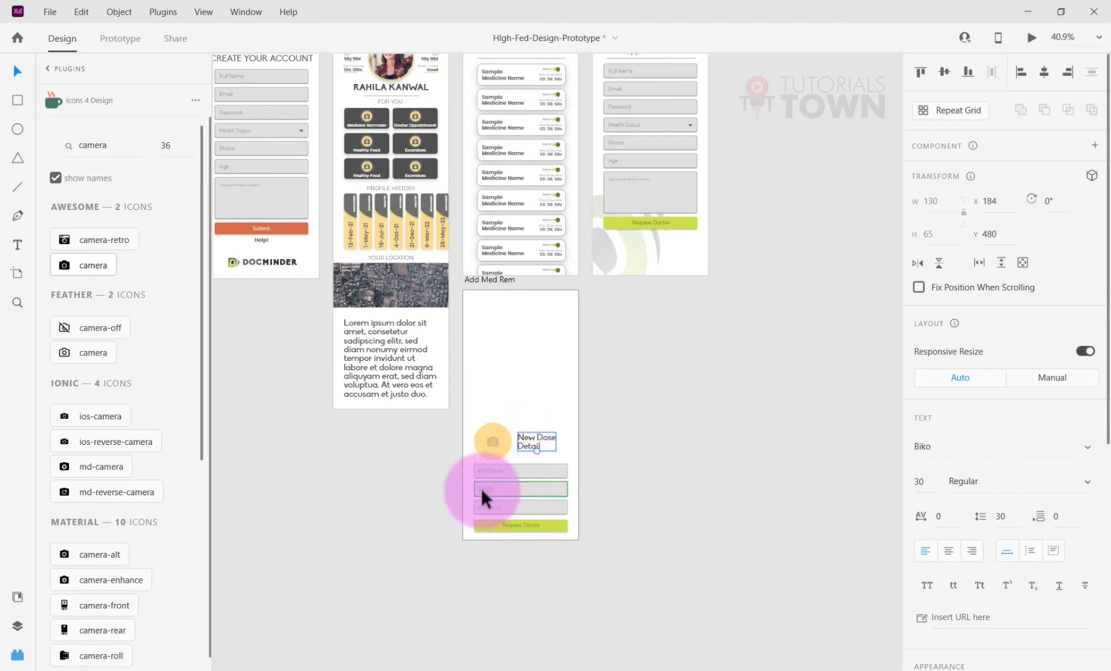
pyautogui.click(571, 494)
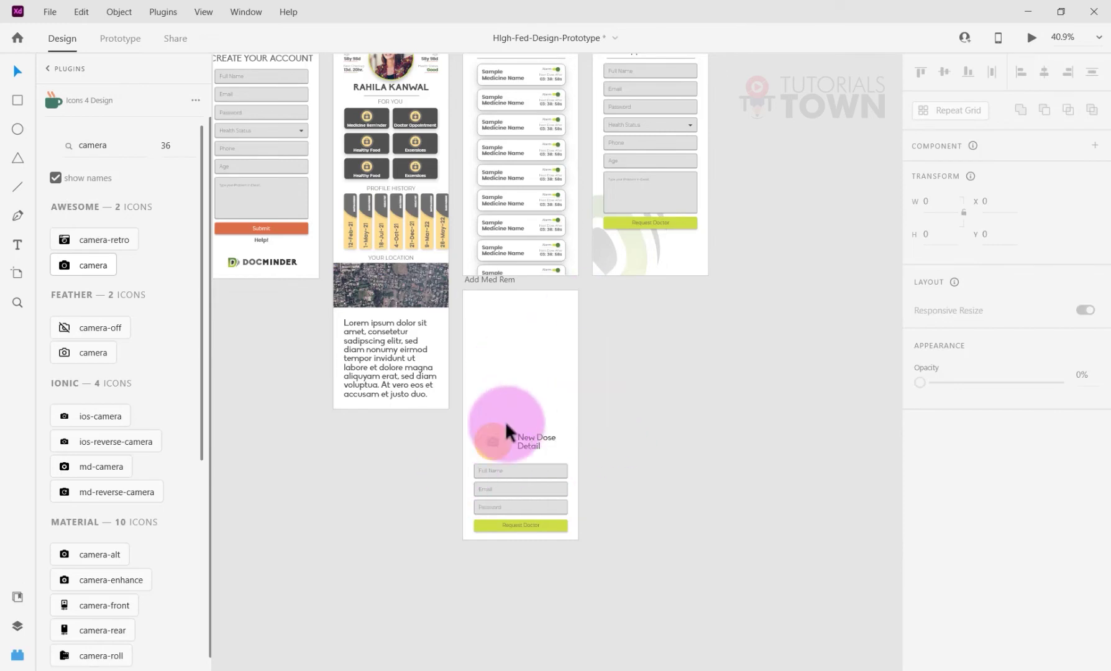
# Draw a borderless 390 × 422 rectangle over the lower half of the Add Med Rem artboard and fill it with #FF0606
pyautogui.click(17, 99)
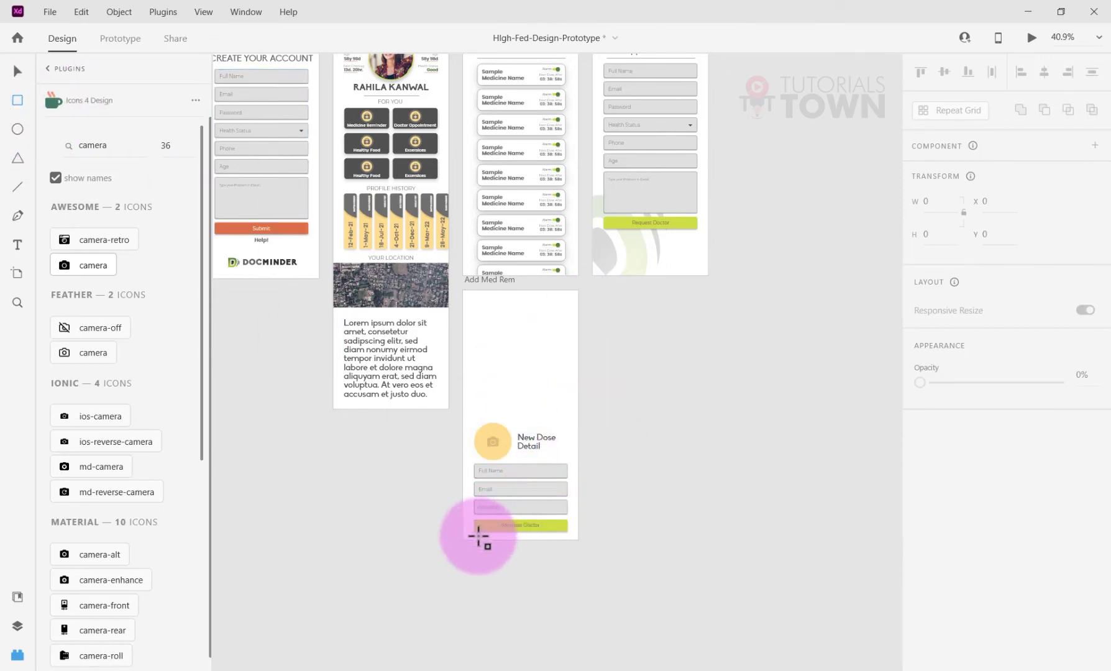
pyautogui.moveTo(464, 539)
pyautogui.mouseDown()
pyautogui.moveTo(504, 542)
pyautogui.moveTo(579, 489)
pyautogui.moveTo(578, 415)
pyautogui.mouseUp()
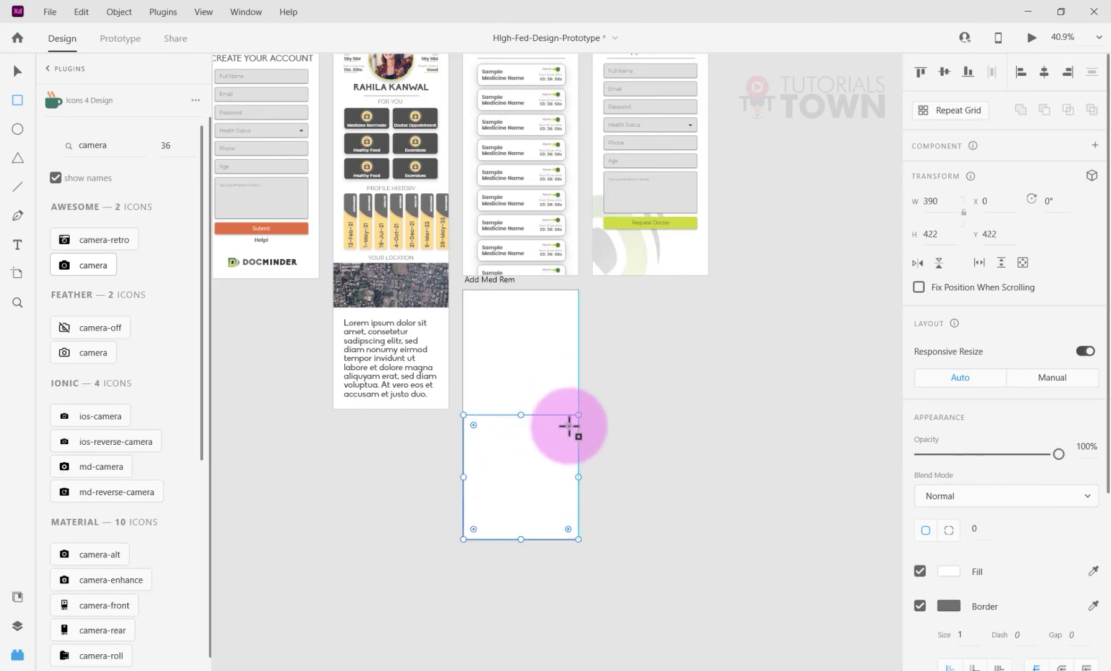
pyautogui.click(919, 606)
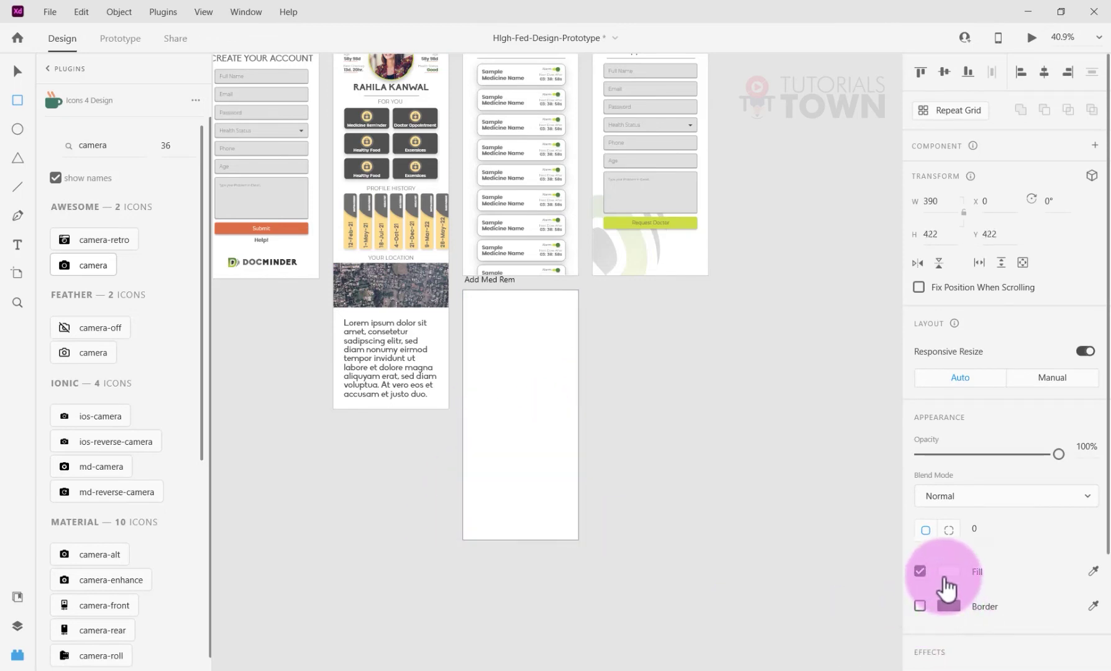
pyautogui.click(948, 571)
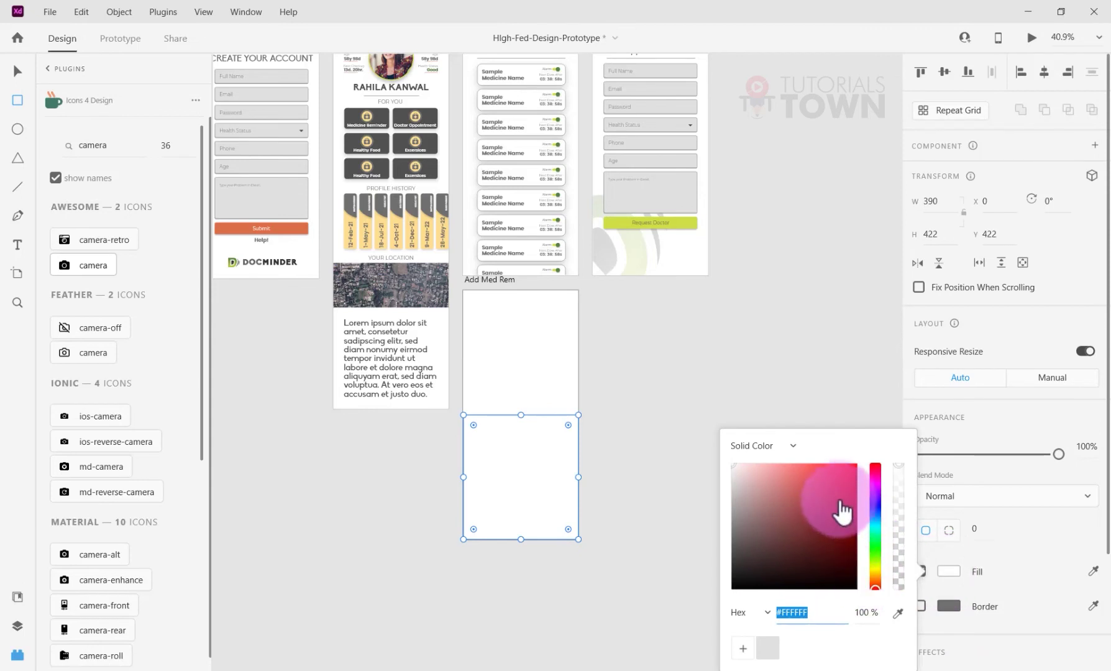
pyautogui.moveTo(841, 504); pyautogui.dragTo(855, 465)
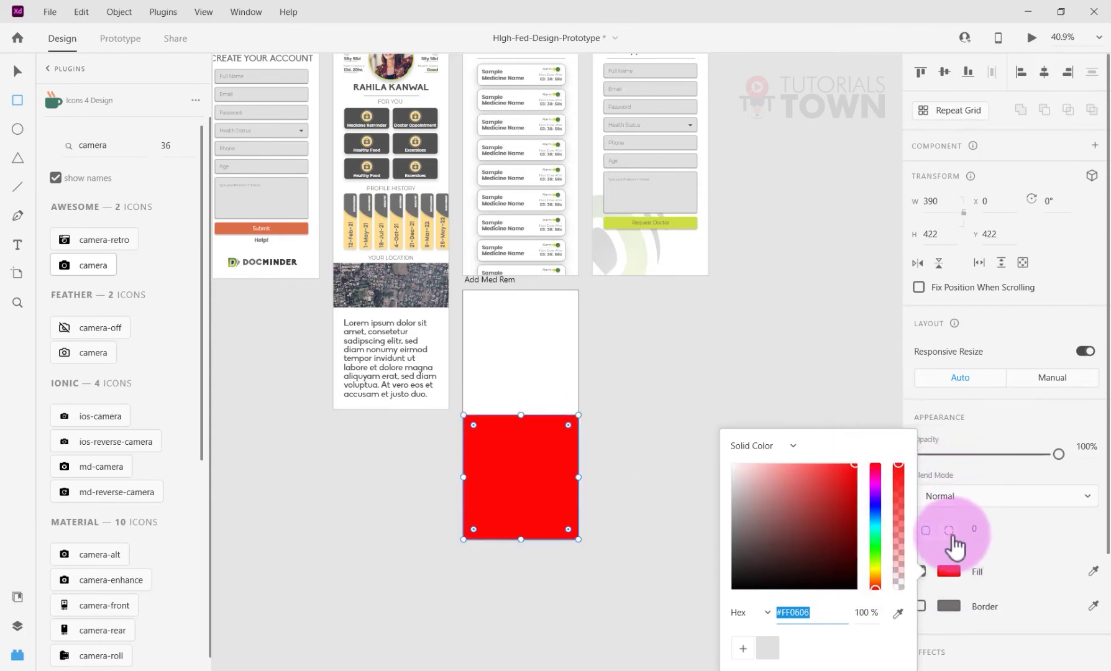
# Round only the red rectangle's two top corners with a radius of 50
pyautogui.click(950, 531)
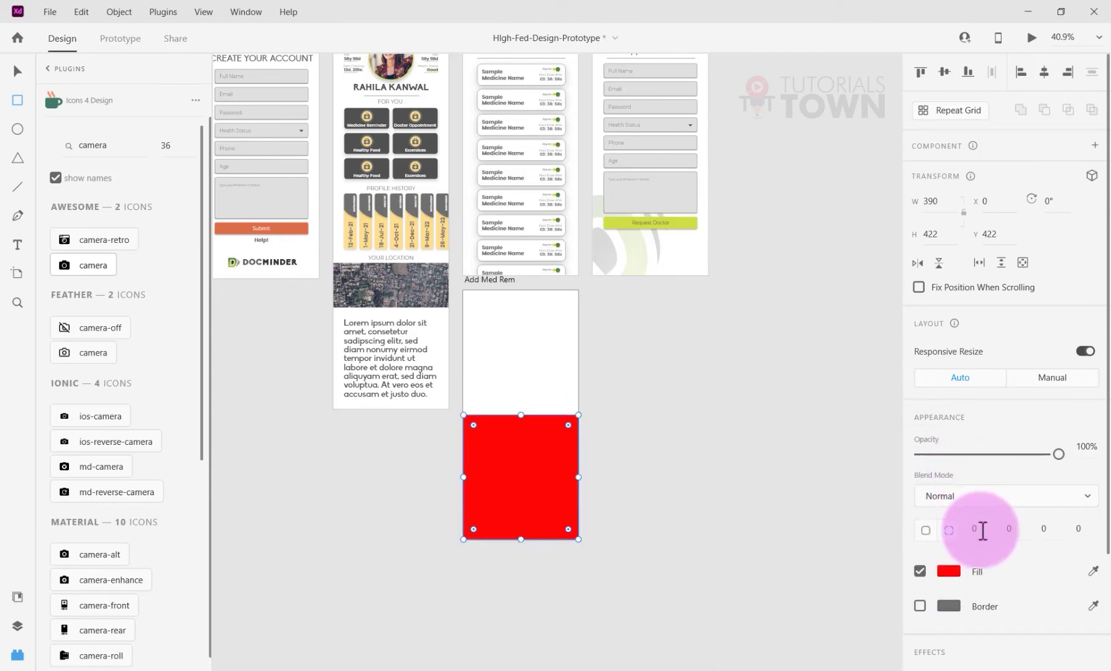
pyautogui.click(979, 529)
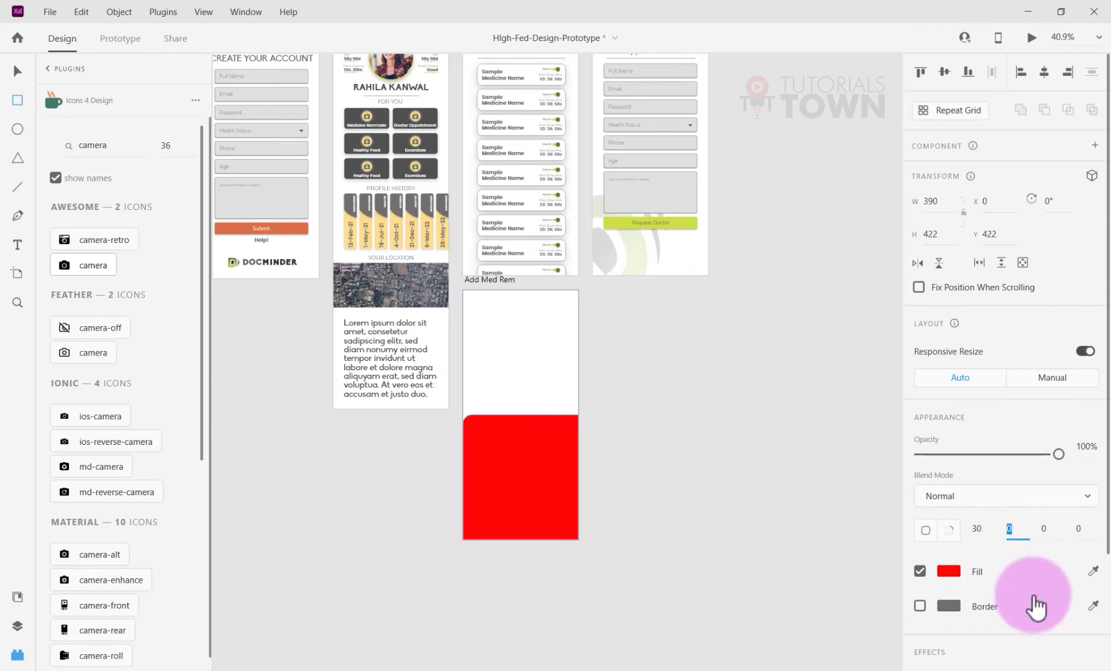
pyautogui.press('Return')
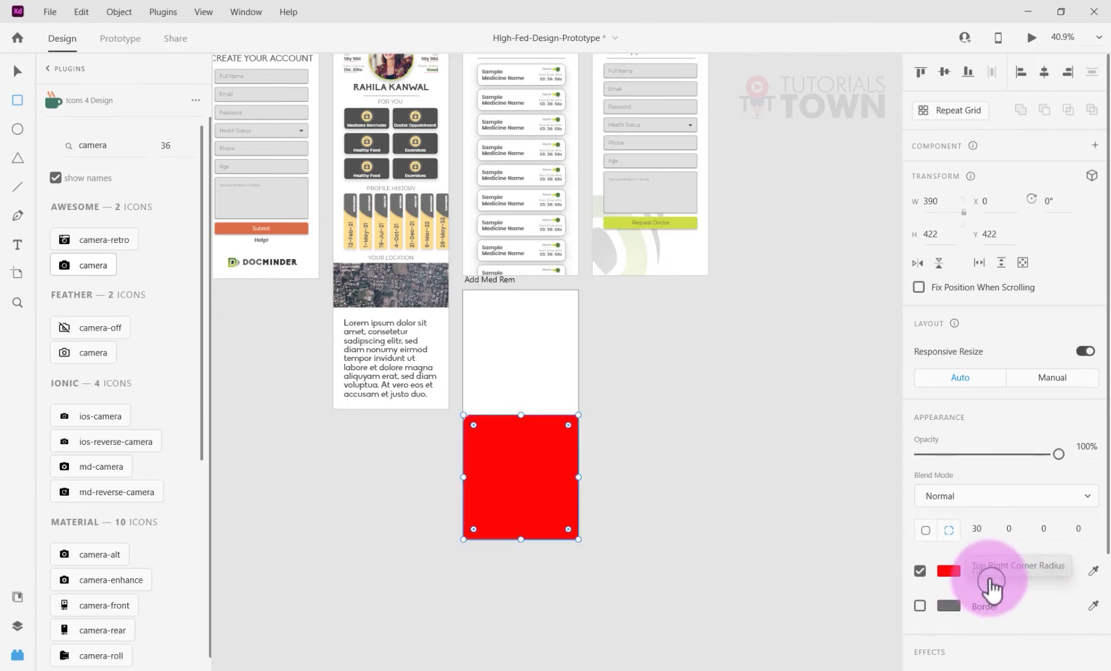
pyautogui.click(978, 528)
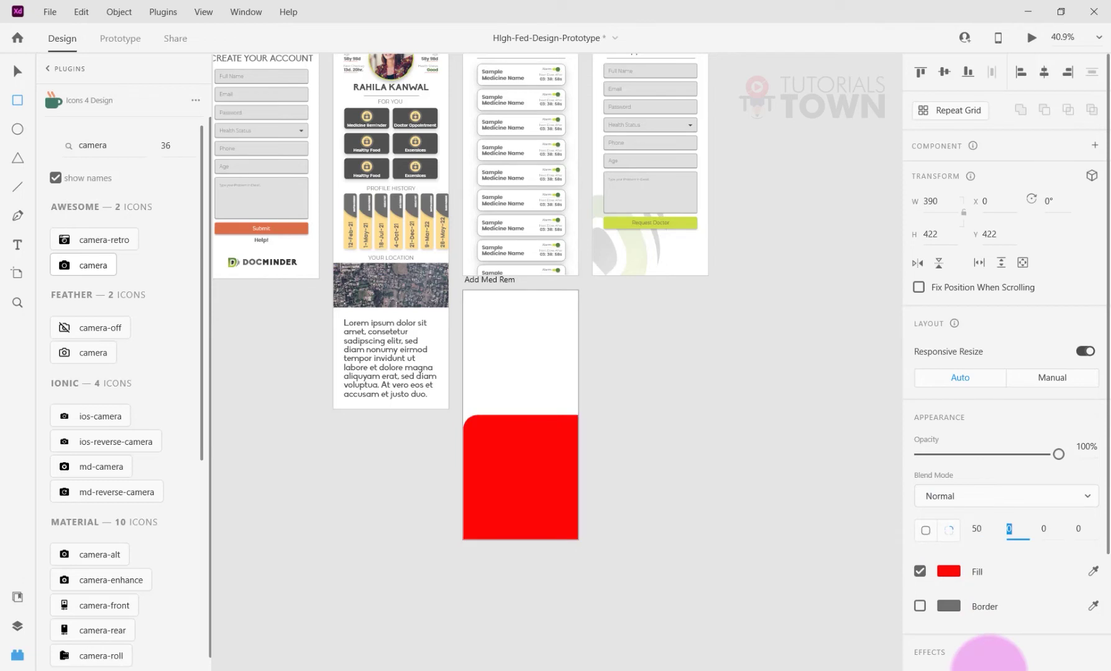
pyautogui.press('Return')
pyautogui.click(1046, 530)
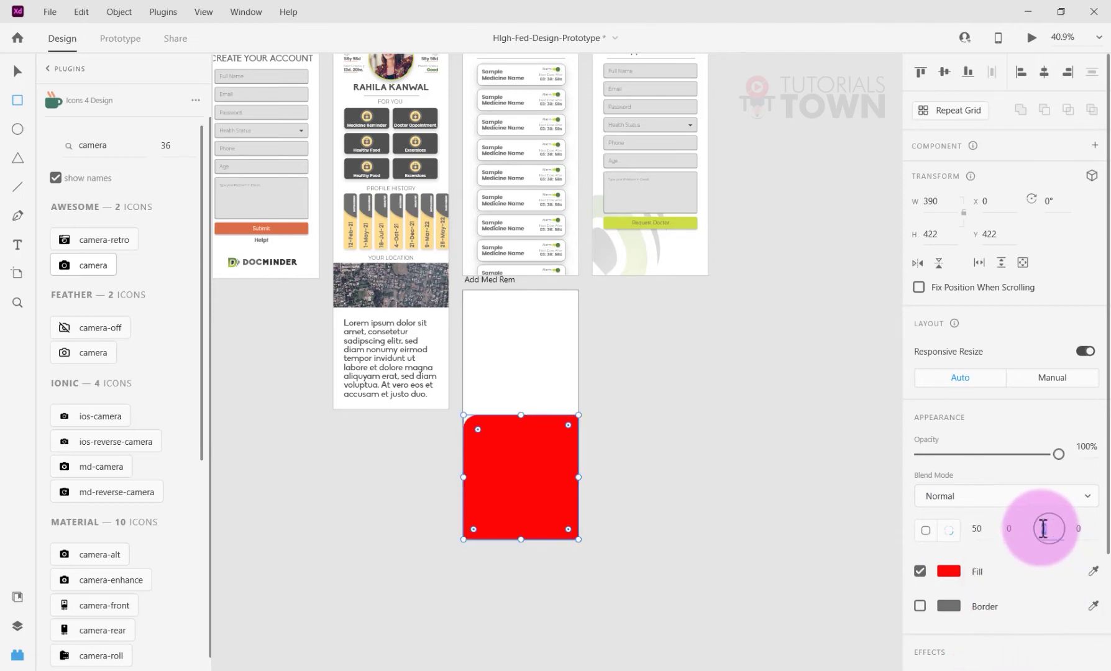
pyautogui.click(998, 529)
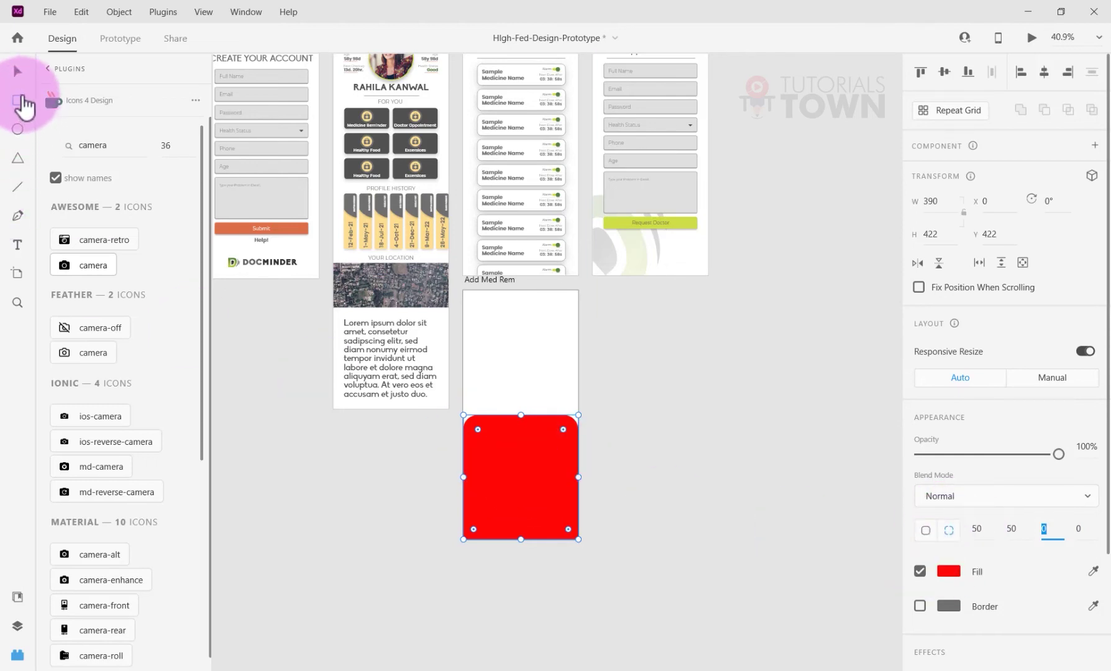
# Send the red rectangle behind the camera circle, heading, fields and button, and keep it selected
pyautogui.click(18, 71)
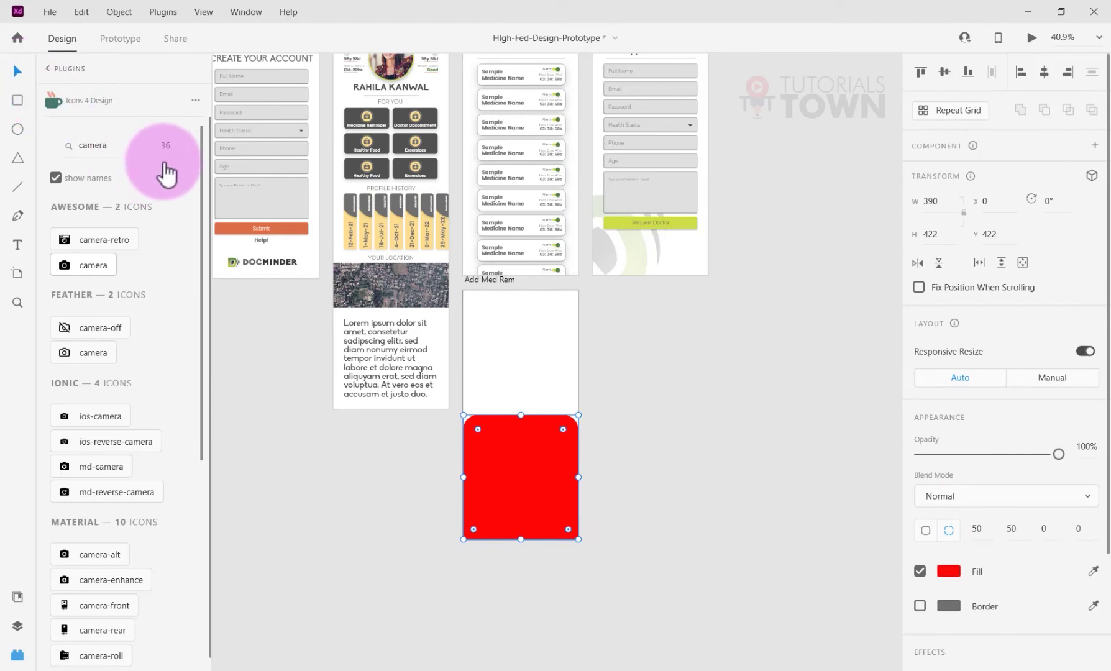
pyautogui.rightClick(497, 449)
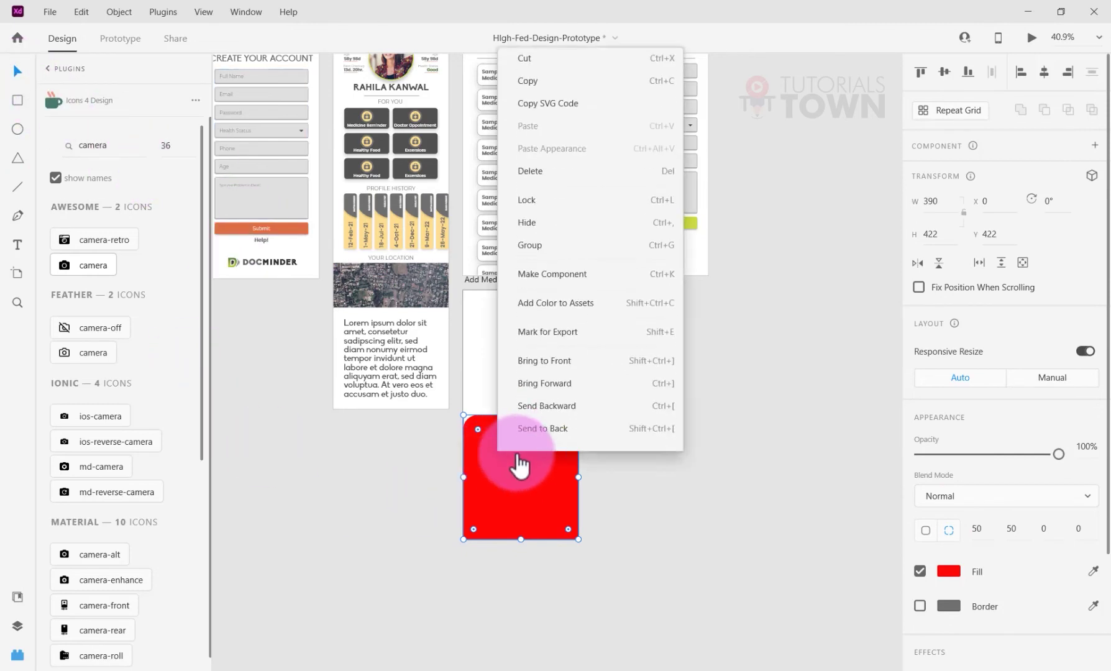
pyautogui.click(538, 409)
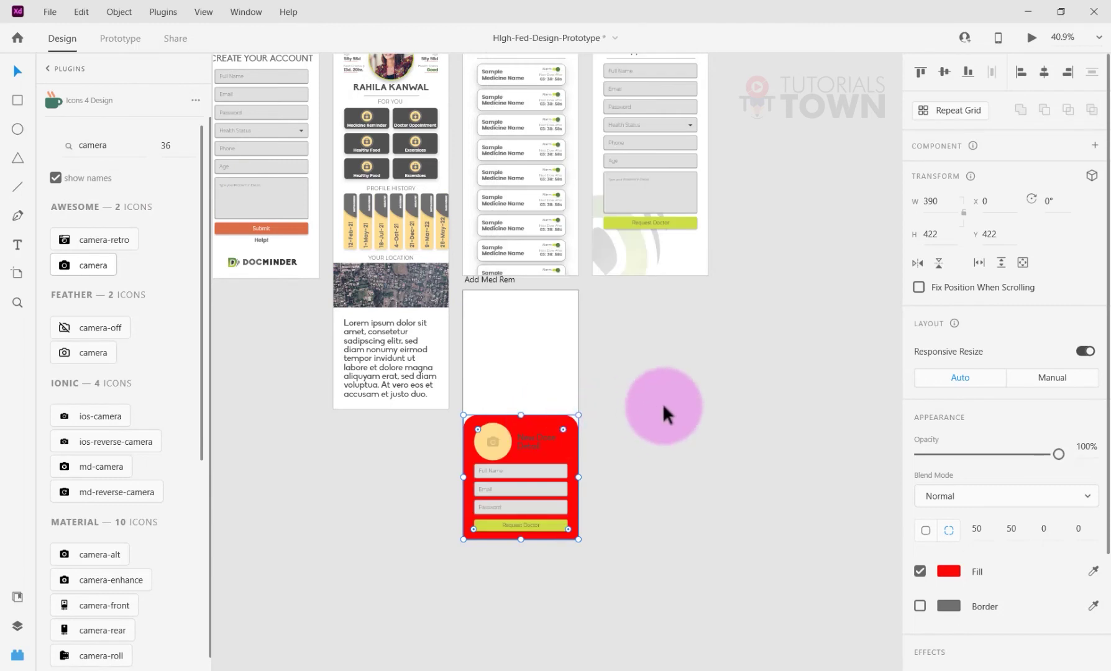
pyautogui.click(664, 404)
pyautogui.click(562, 450)
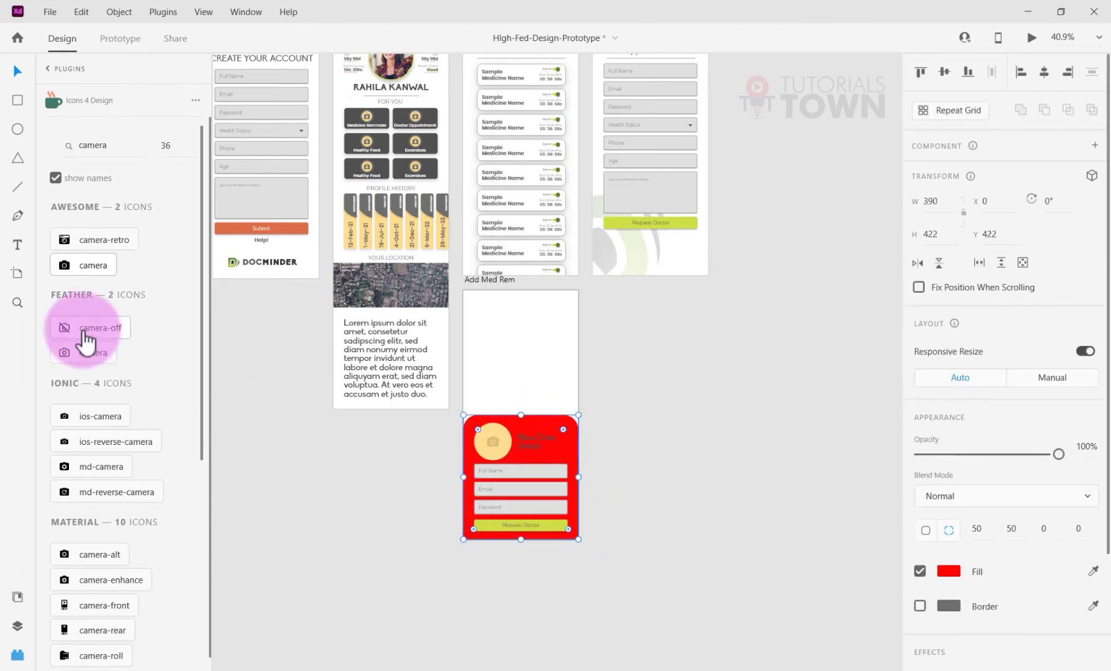
# Fill the bottom-sheet rectangle with the document color #DE7047 and color the "New Dose Detail" heading #F4F2F4
pyautogui.click(17, 598)
pyautogui.click(54, 279)
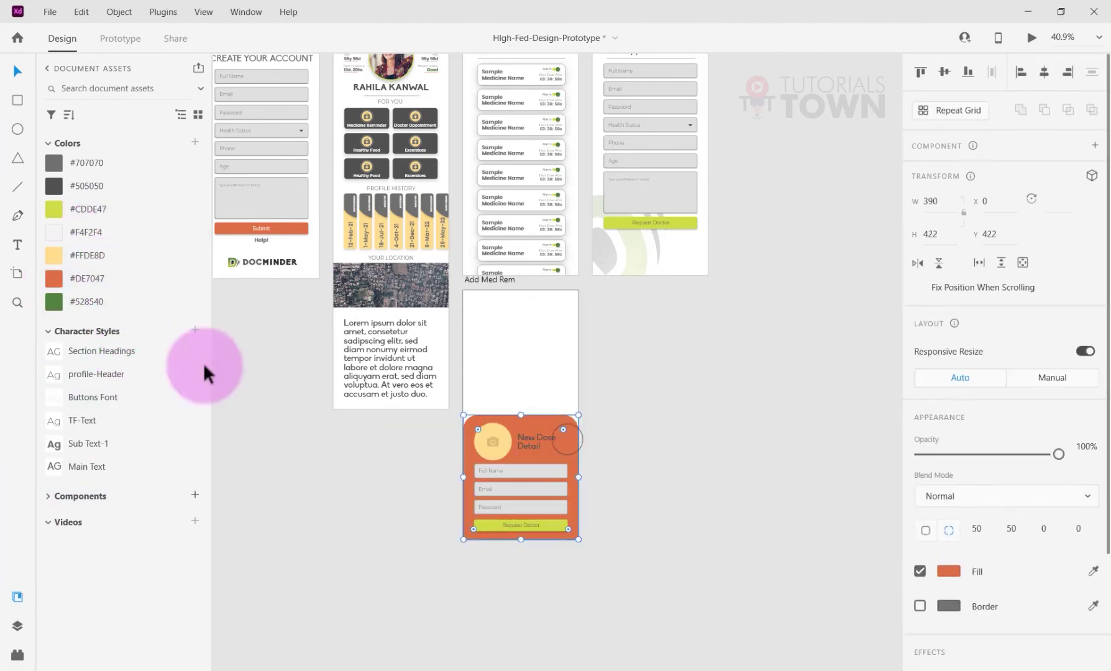
pyautogui.click(537, 441)
pyautogui.click(90, 238)
pyautogui.click(683, 508)
# In Prototype mode, wire the plus button on the Med Remind artboard to the Add Med Rem artboard
pyautogui.hscroll(-2, 540, 521)
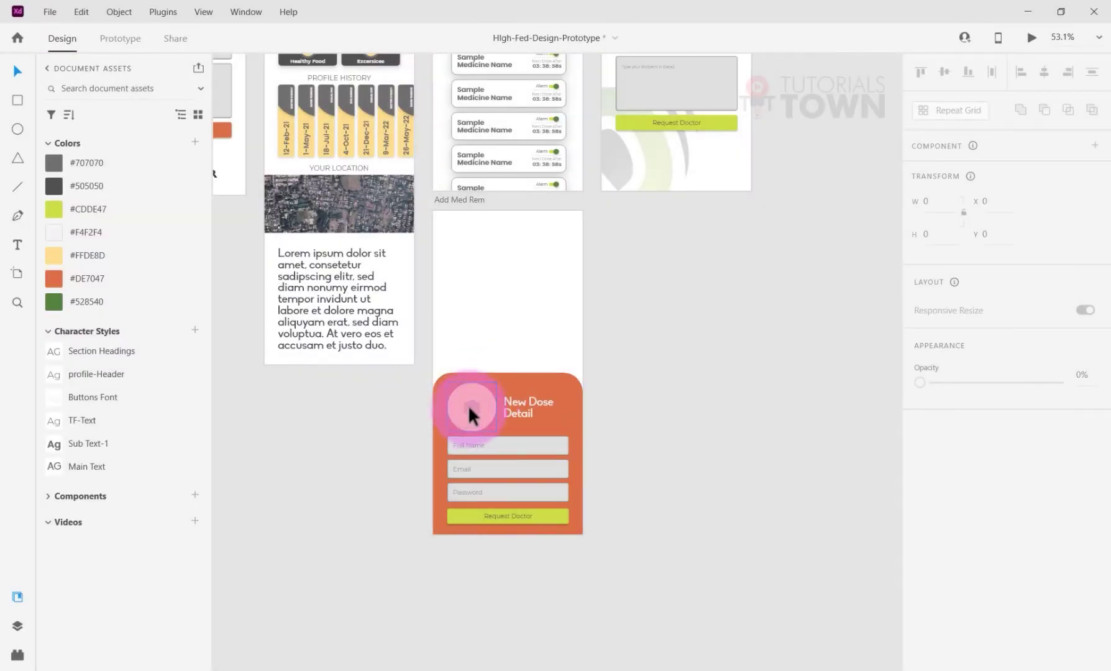
pyautogui.moveTo(492, 410); pyautogui.dragTo(367, 631)
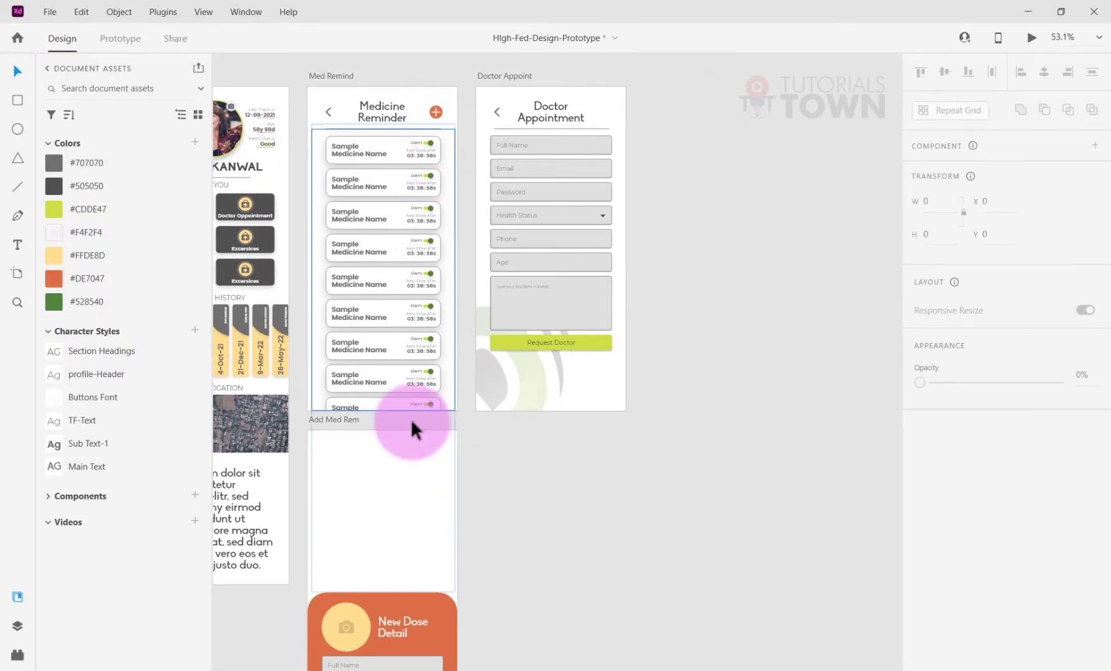
pyautogui.moveTo(413, 551); pyautogui.dragTo(448, 474)
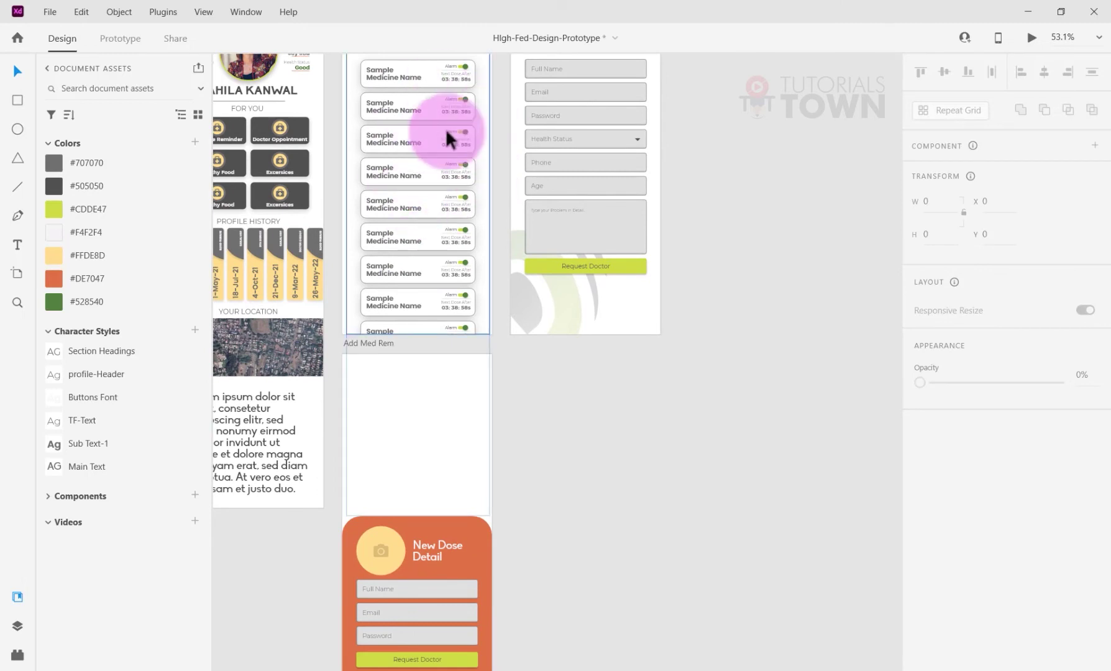
pyautogui.moveTo(479, 546); pyautogui.dragTo(625, 358)
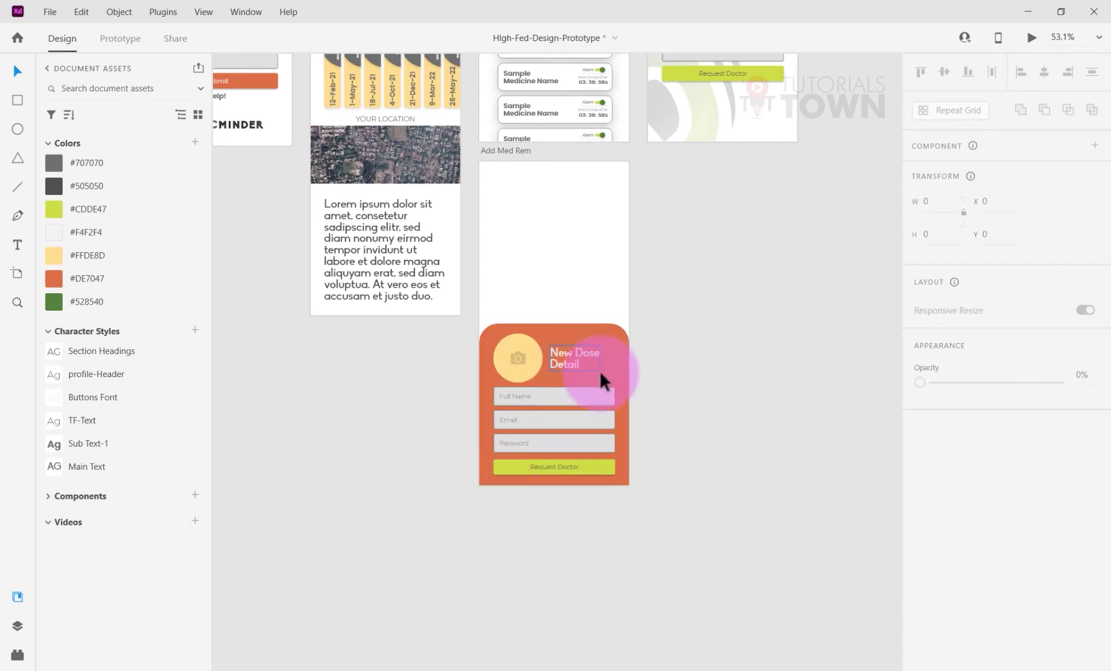
pyautogui.moveTo(558, 162); pyautogui.dragTo(473, 350)
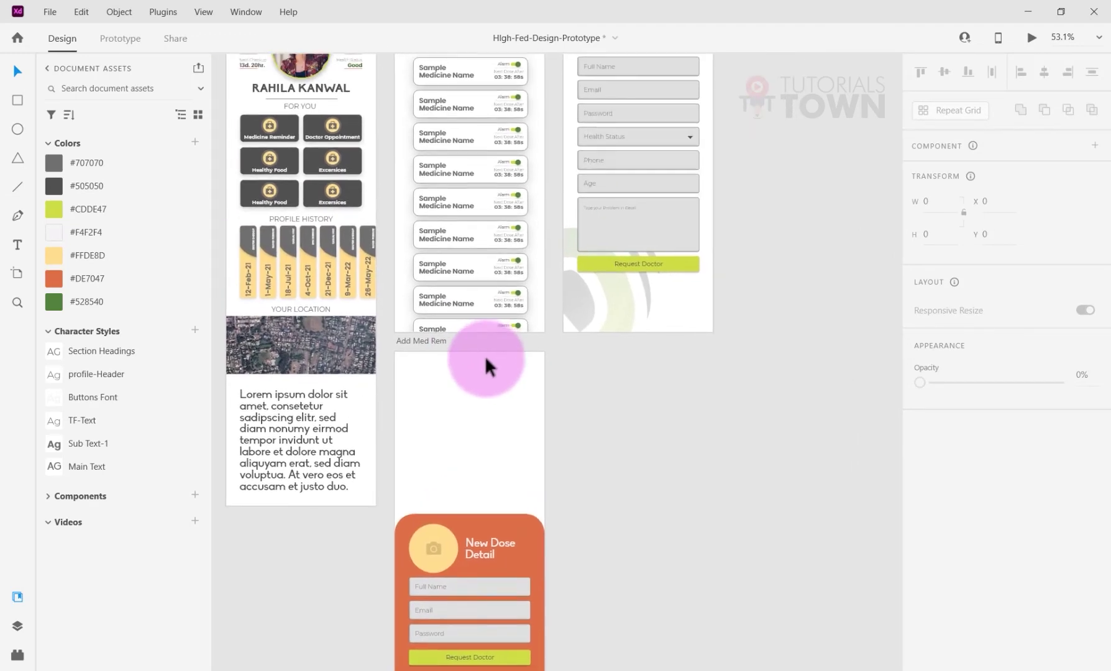
pyautogui.moveTo(519, 221); pyautogui.dragTo(471, 390)
pyautogui.click(243, 261)
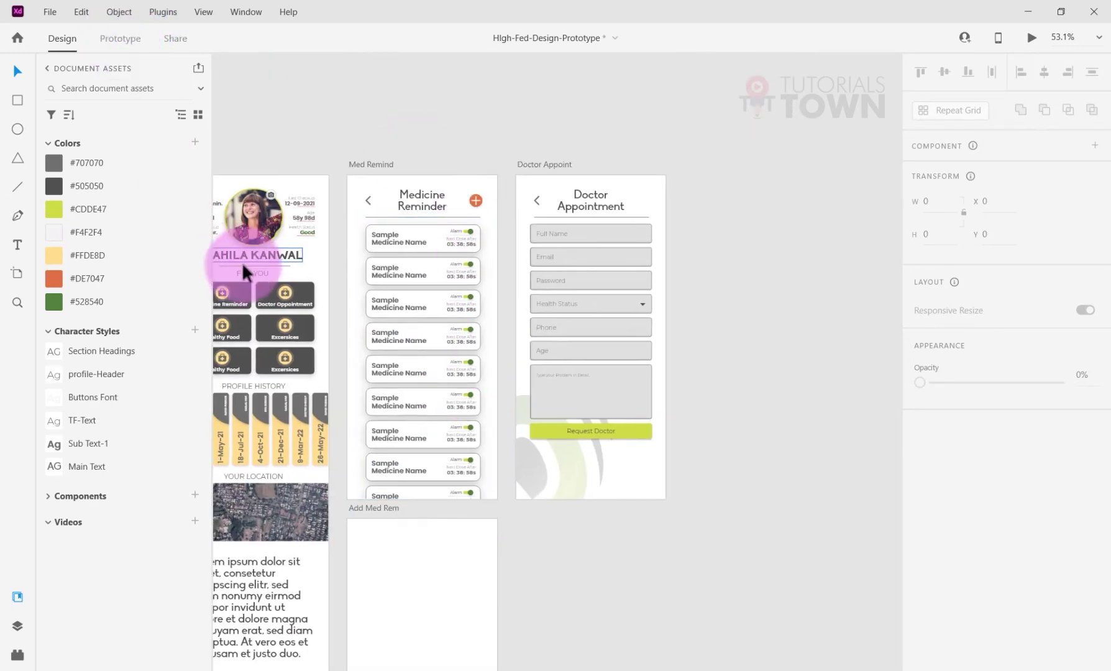
pyautogui.click(120, 38)
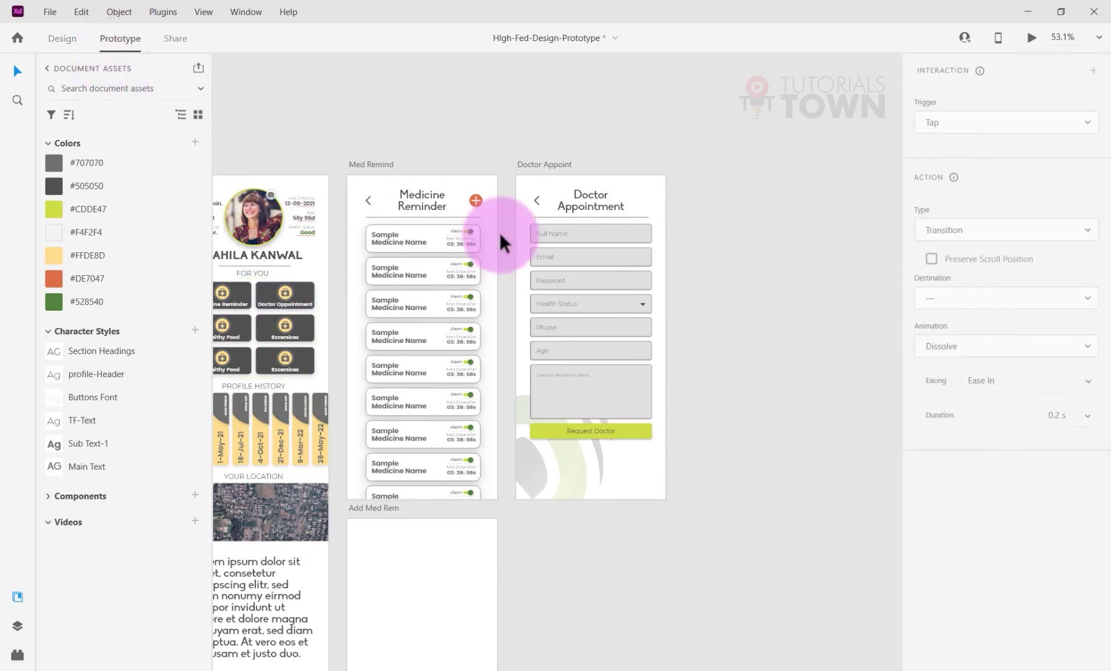
pyautogui.click(470, 274)
pyautogui.click(476, 200)
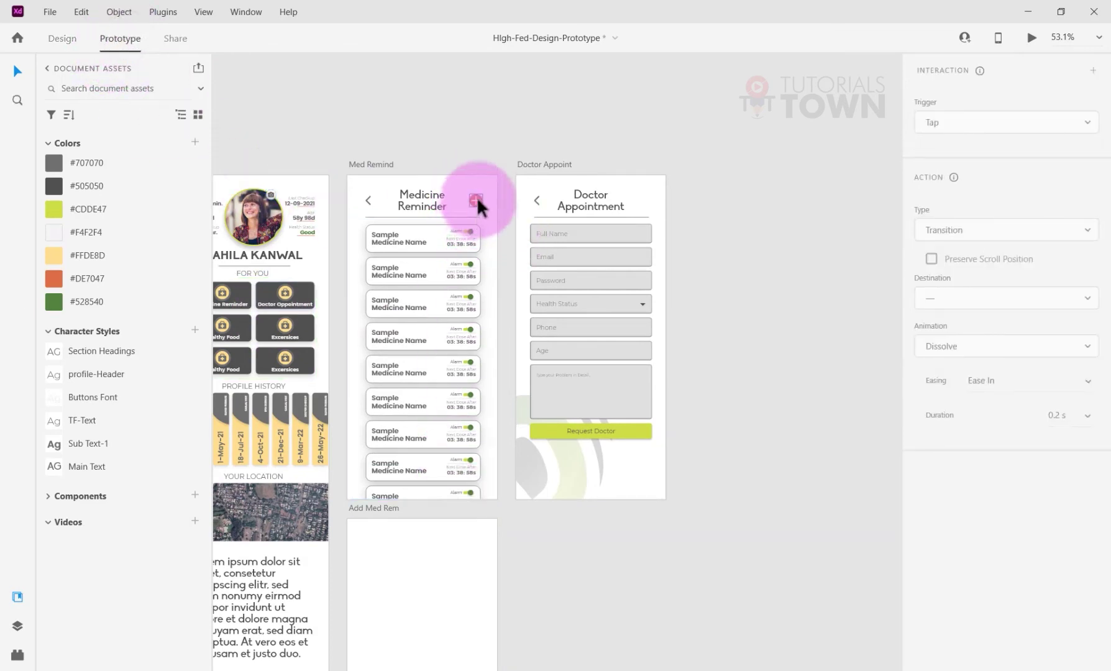
pyautogui.click(478, 200)
pyautogui.moveTo(480, 200); pyautogui.dragTo(425, 547)
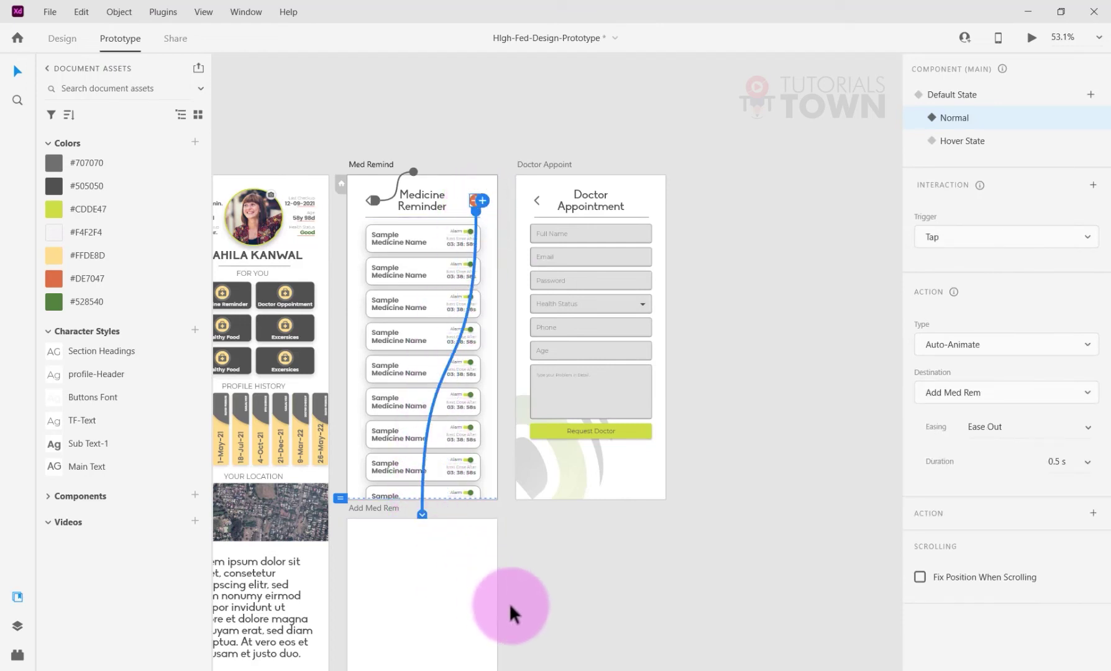
# Add a second interaction to the plus button with the Keys & Gamepad trigger and wire it to the Add Med Rem artboard
pyautogui.moveTo(513, 608); pyautogui.dragTo(595, 280)
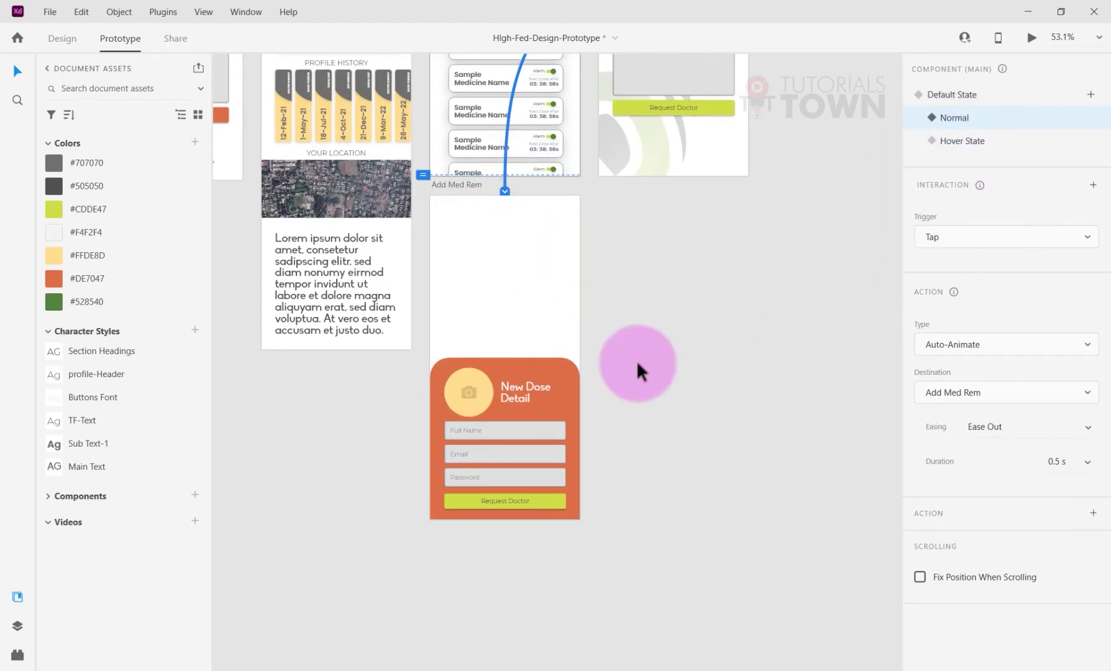
pyautogui.scroll(3, 684, 336)
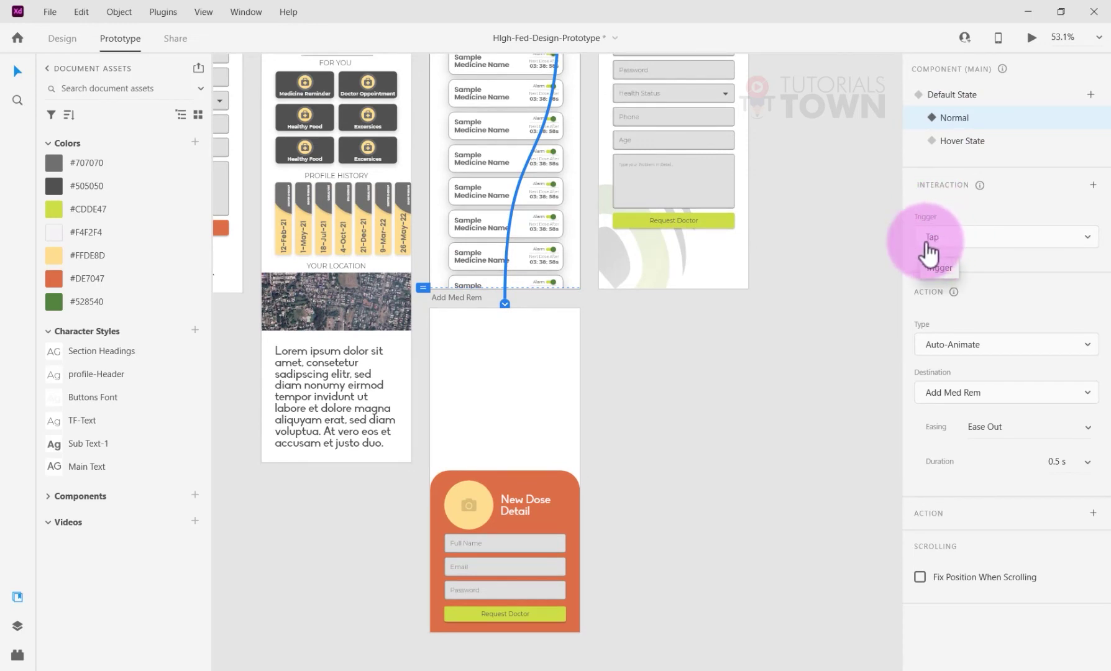
pyautogui.scroll(3, 553, 199)
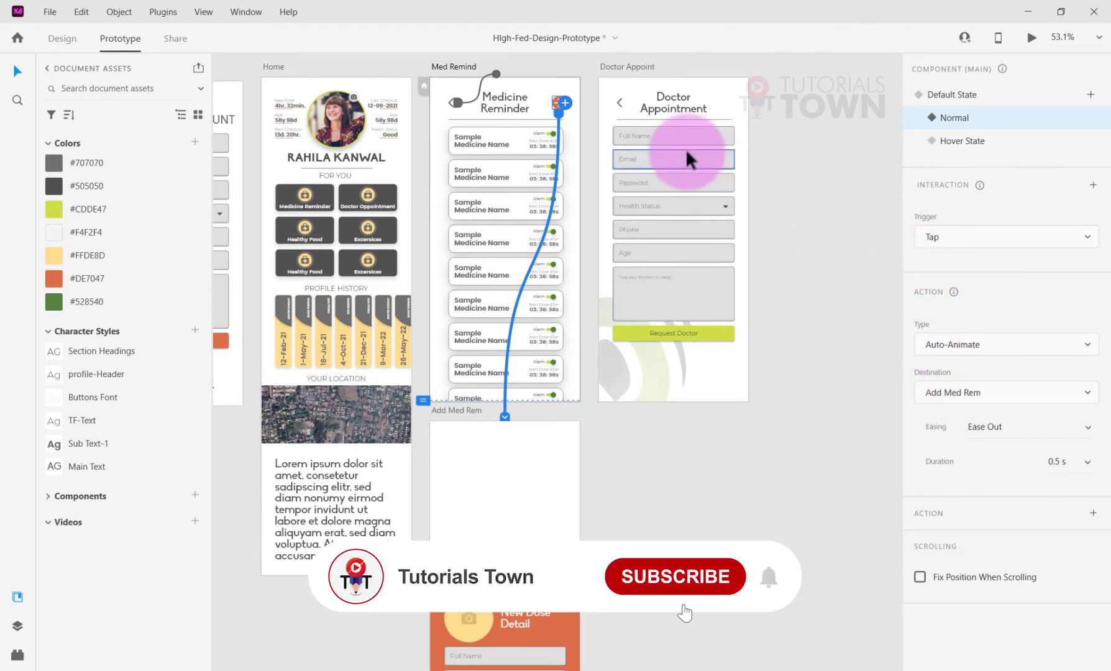
pyautogui.click(564, 99)
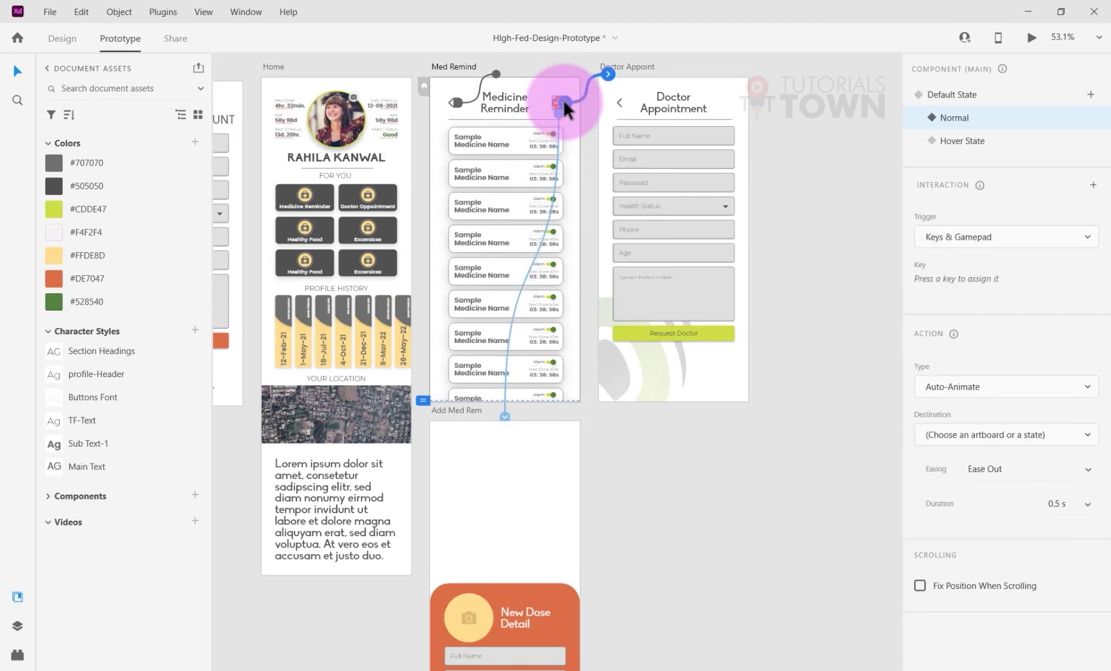
pyautogui.click(962, 239)
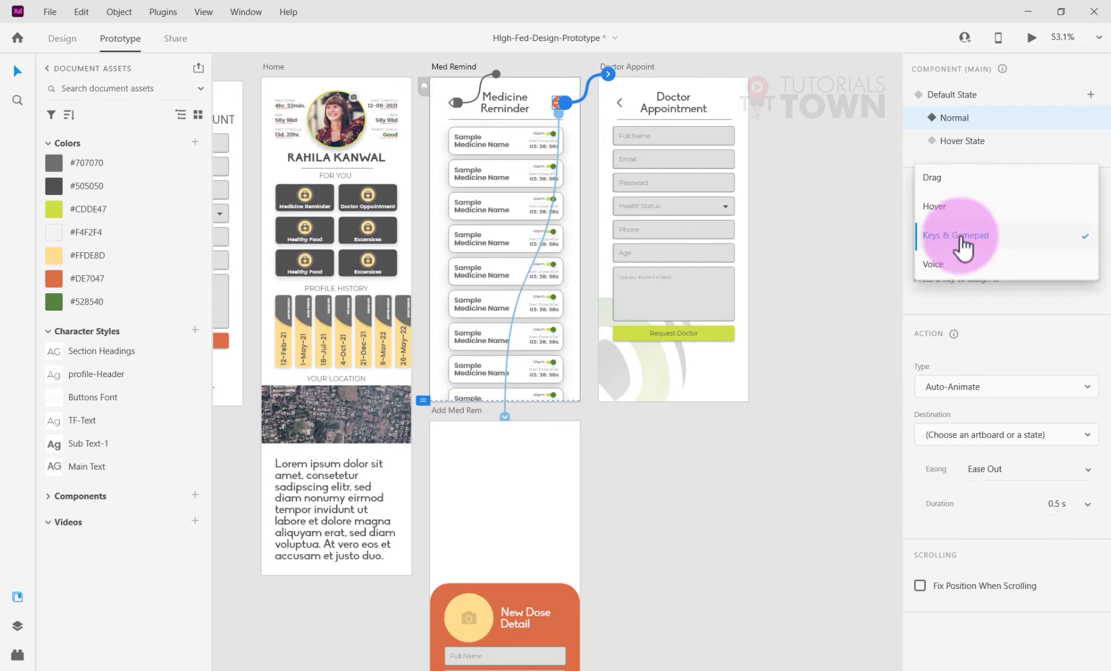
pyautogui.click(943, 239)
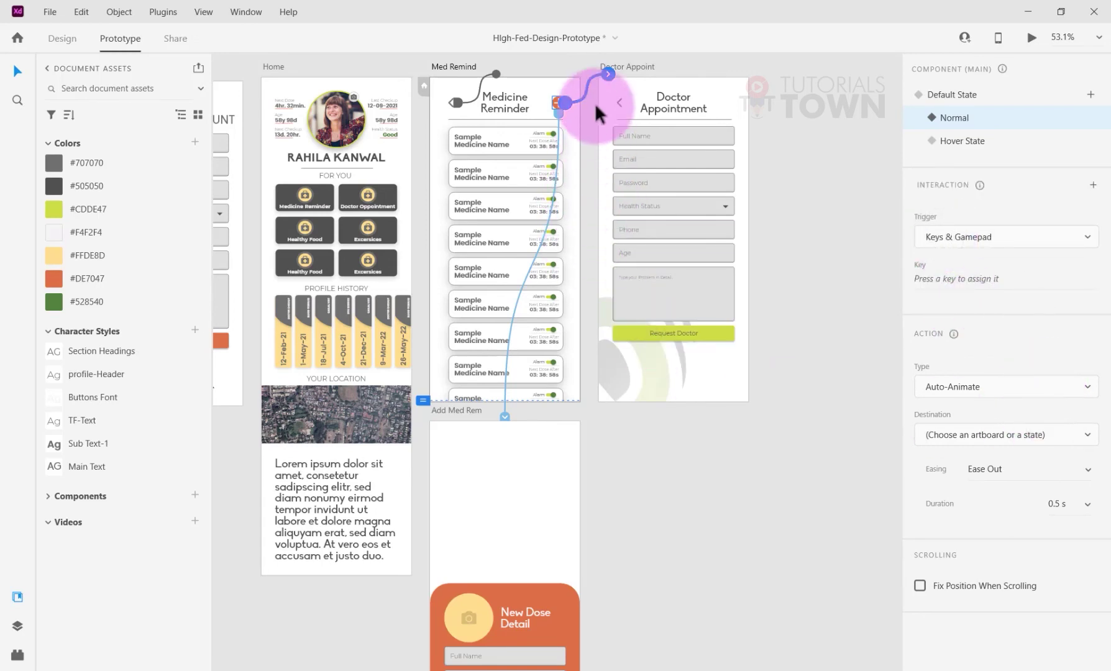
pyautogui.moveTo(611, 76); pyautogui.dragTo(549, 420)
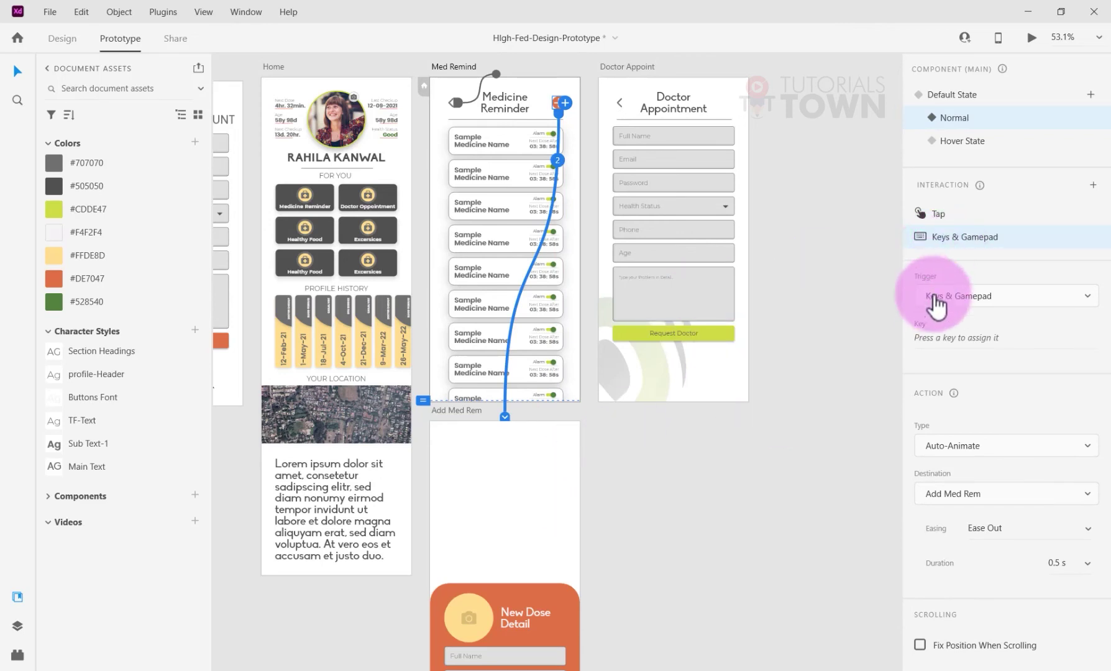
# Try to add a third interaction to the plus button with the Hover trigger
pyautogui.click(569, 98)
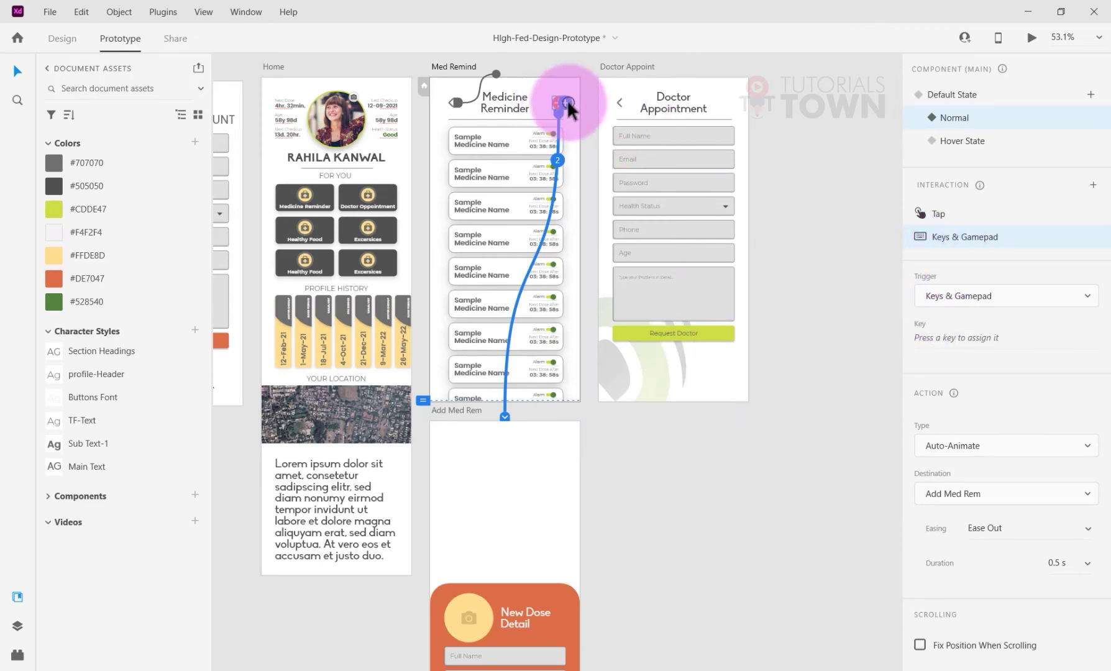
pyautogui.click(1011, 278)
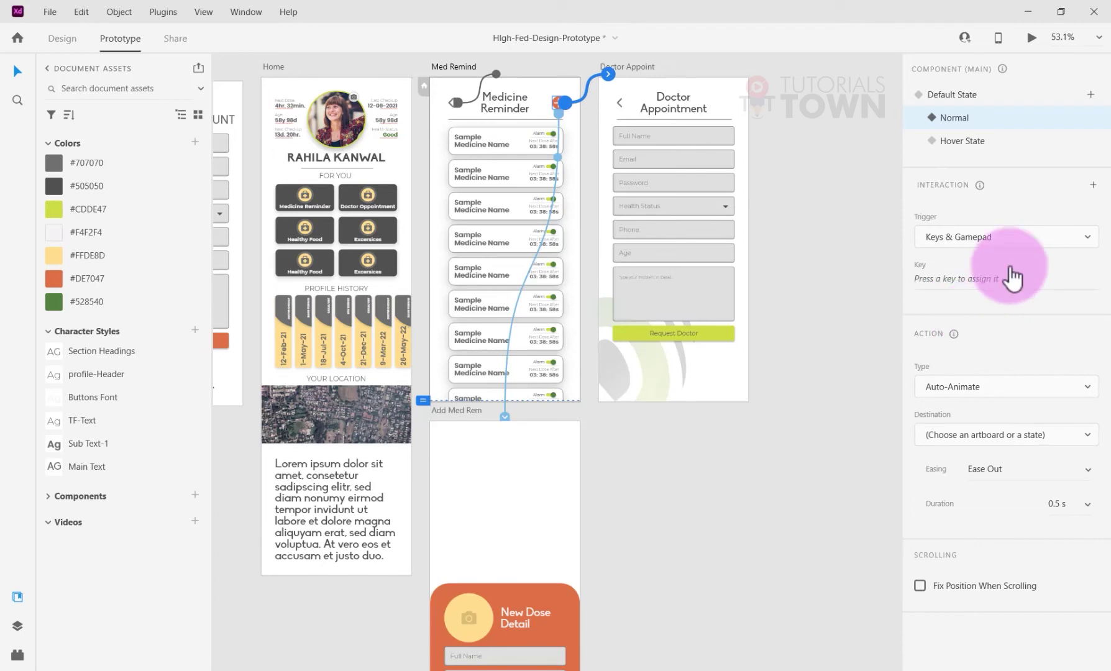
pyautogui.click(943, 239)
pyautogui.click(941, 209)
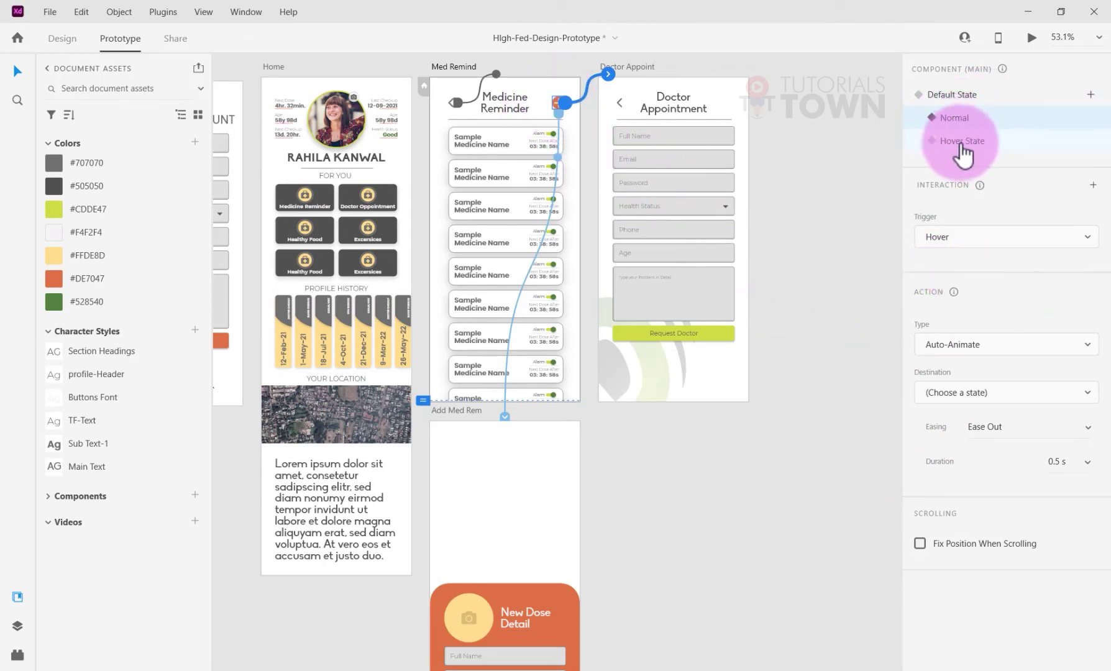
# Inspect the plus button's Hover State up close and return the component to its Normal state
pyautogui.scroll(2, 572, 115)
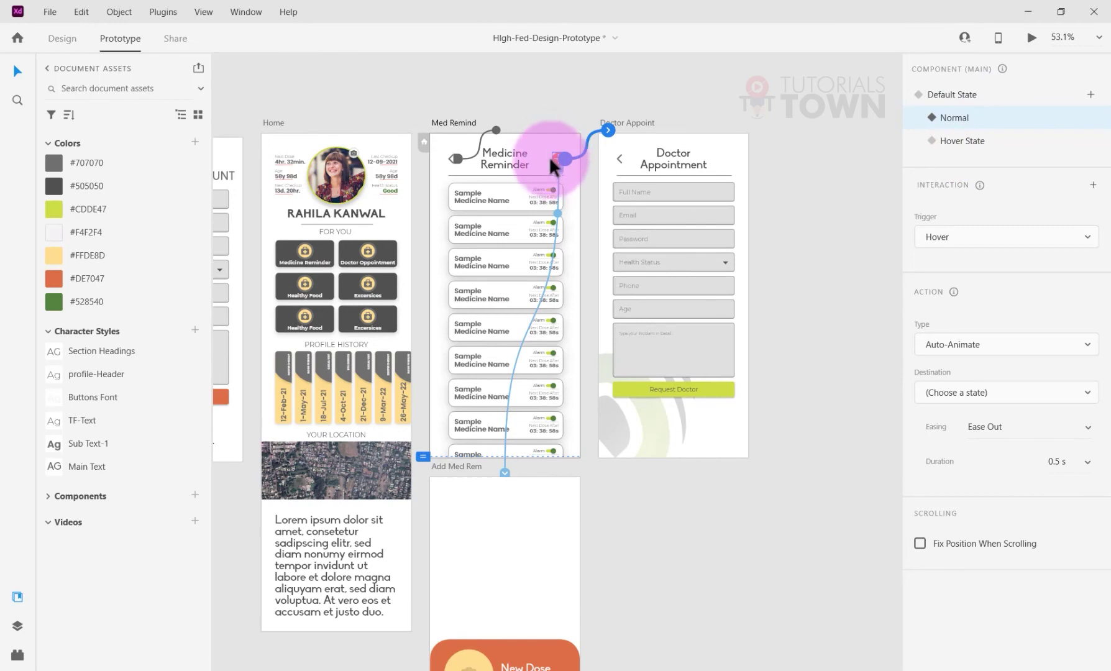
pyautogui.keyDown('ctrl'); pyautogui.scroll(5, 553, 161); pyautogui.keyUp('ctrl')
pyautogui.keyDown('ctrl'); pyautogui.scroll(2, 552, 160); pyautogui.keyUp('ctrl')
pyautogui.click(965, 141)
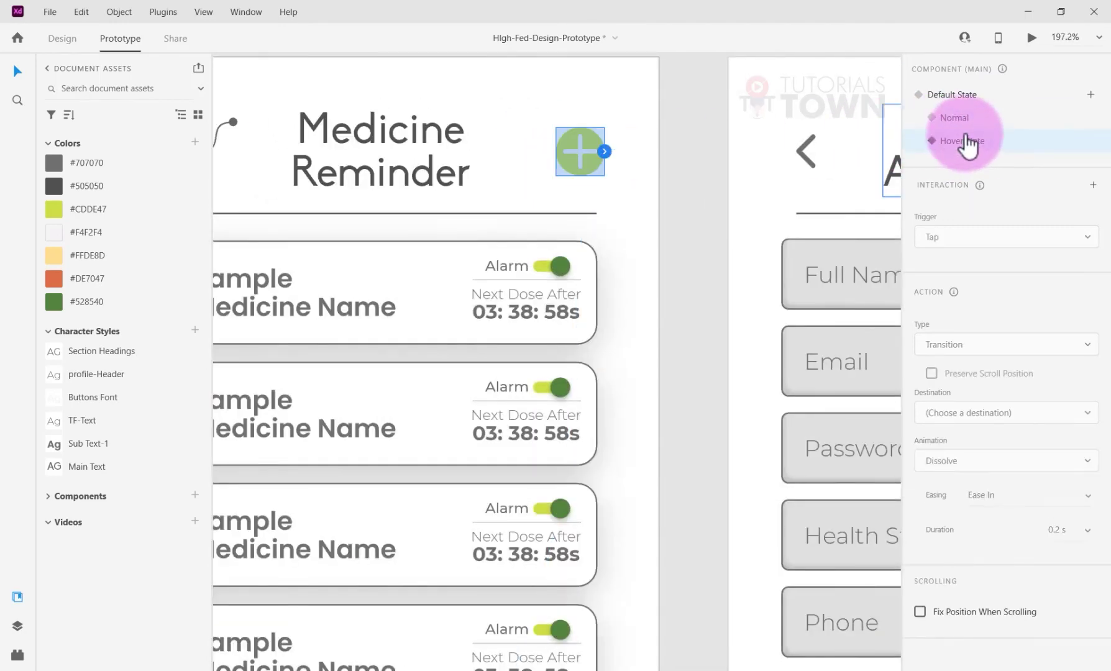
pyautogui.click(964, 118)
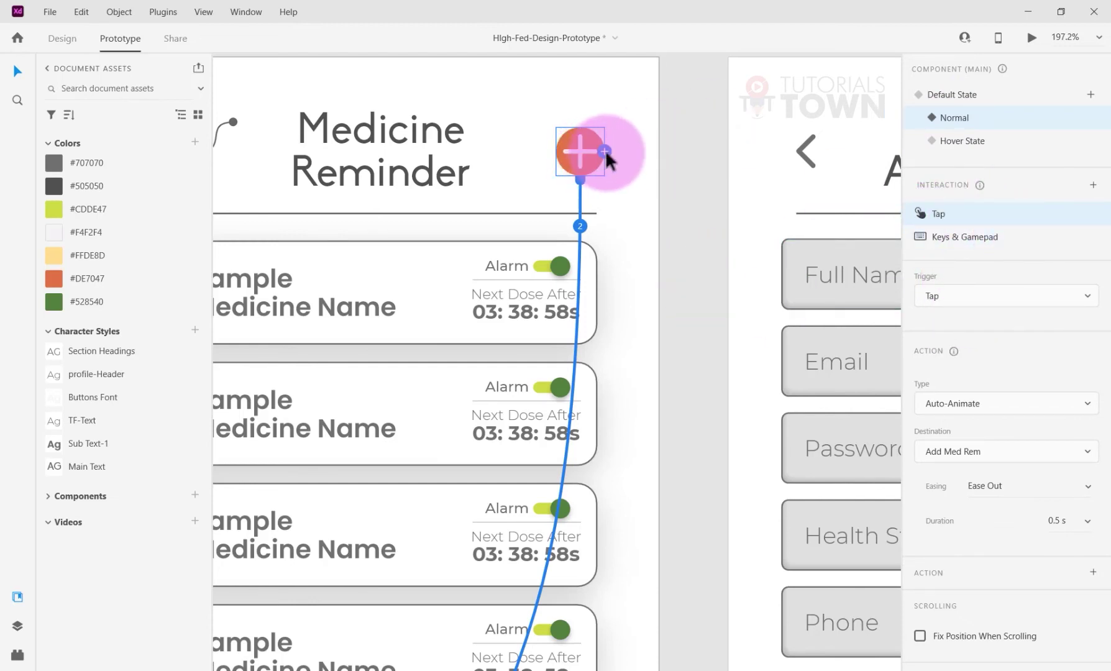
# Add a Hover interaction to the plus button that auto-animates to its Hover State
pyautogui.moveTo(606, 148); pyautogui.dragTo(647, 123)
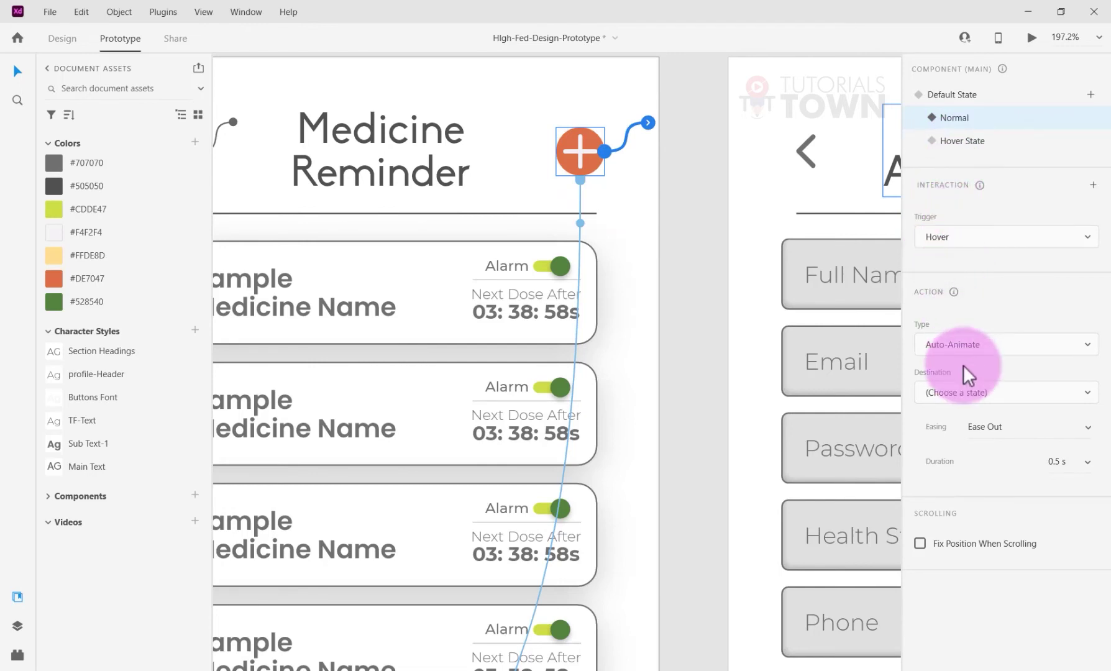
pyautogui.click(955, 388)
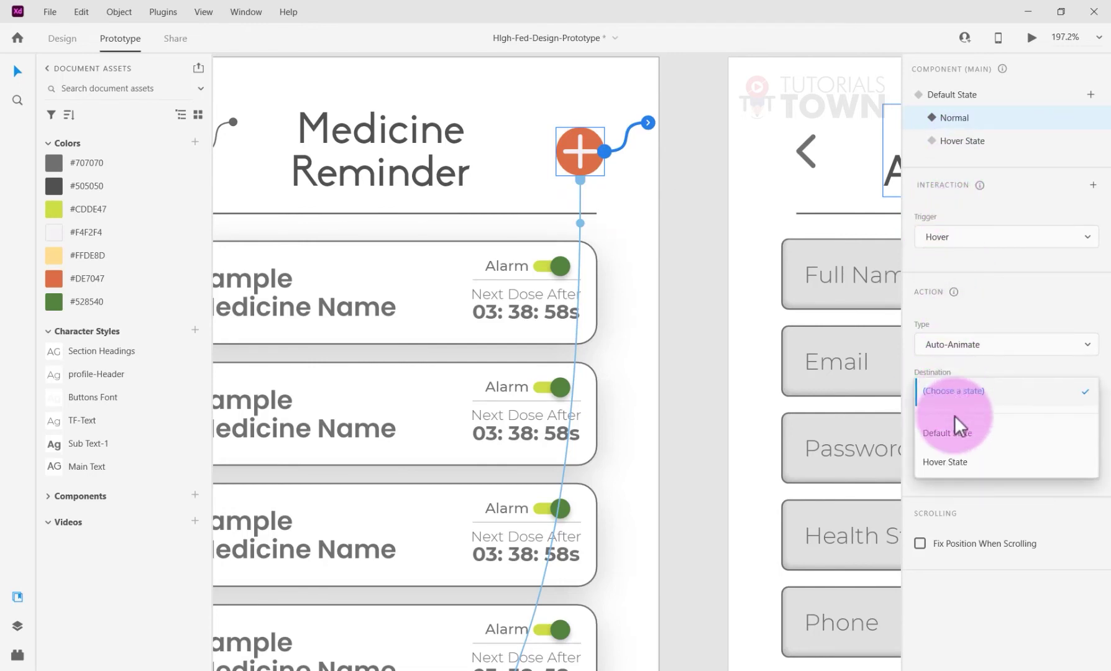
pyautogui.click(939, 462)
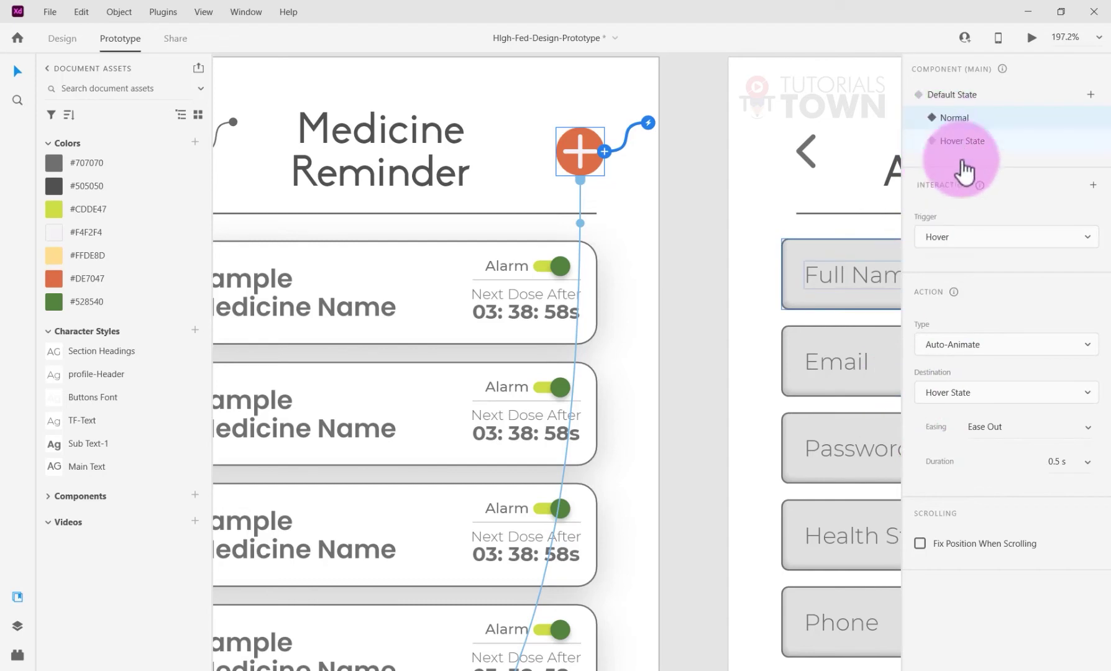
# Change the plus button's Tap interaction to open Add Med Rem as an Overlay with the Slide Up animation
pyautogui.click(582, 191)
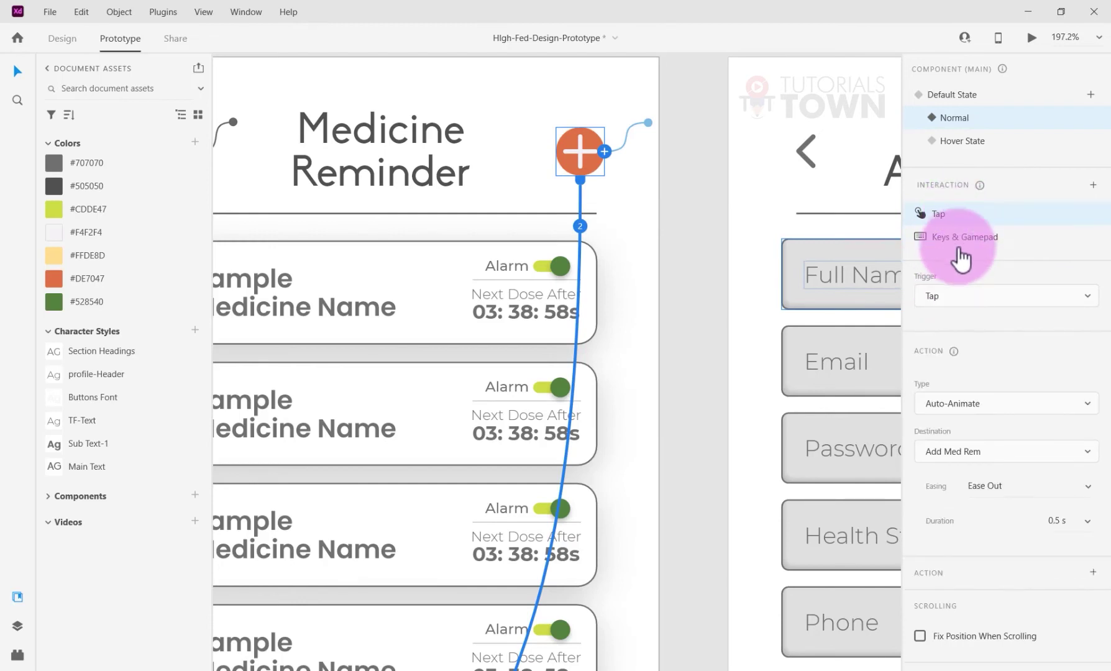
pyautogui.click(953, 405)
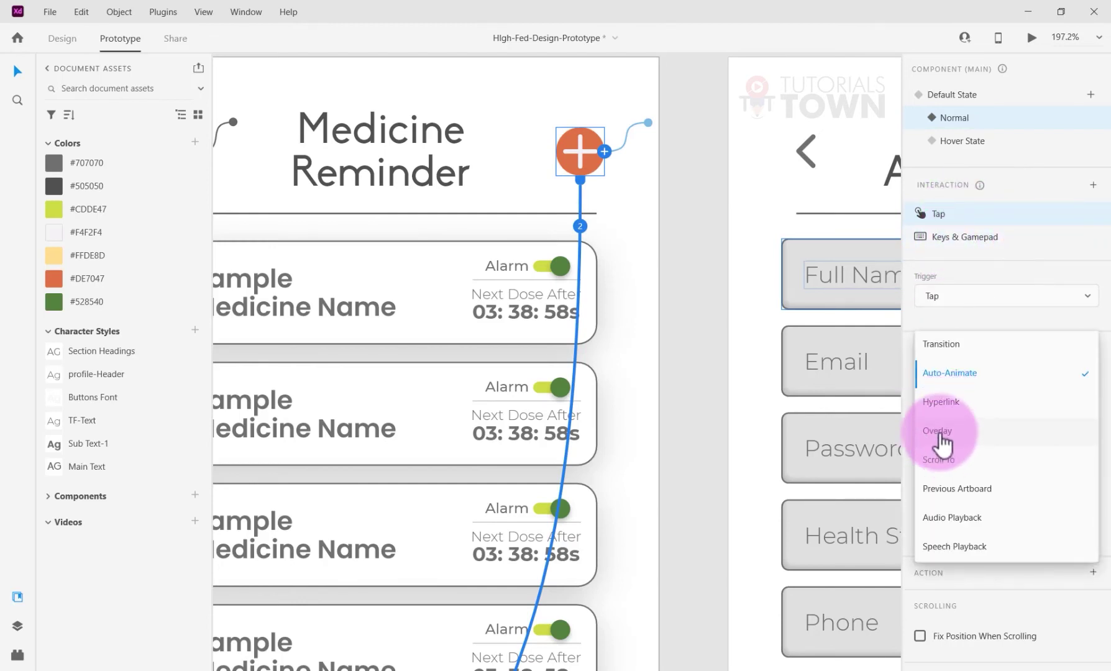
pyautogui.click(942, 435)
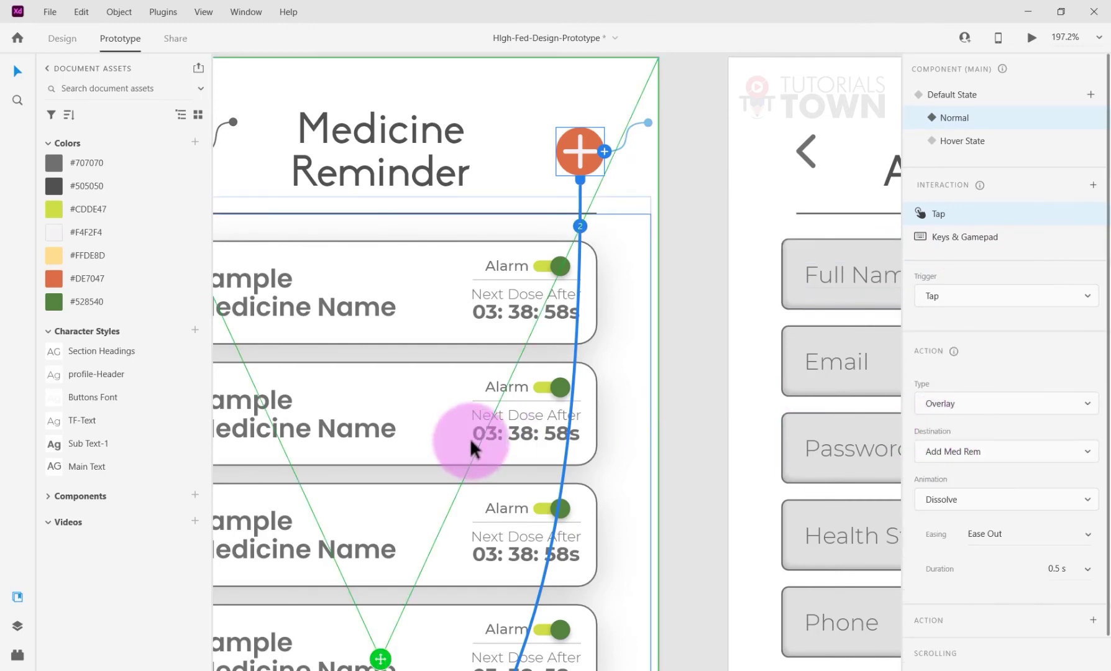
pyautogui.scroll(-5, 472, 438)
pyautogui.moveTo(490, 414); pyautogui.dragTo(606, 118)
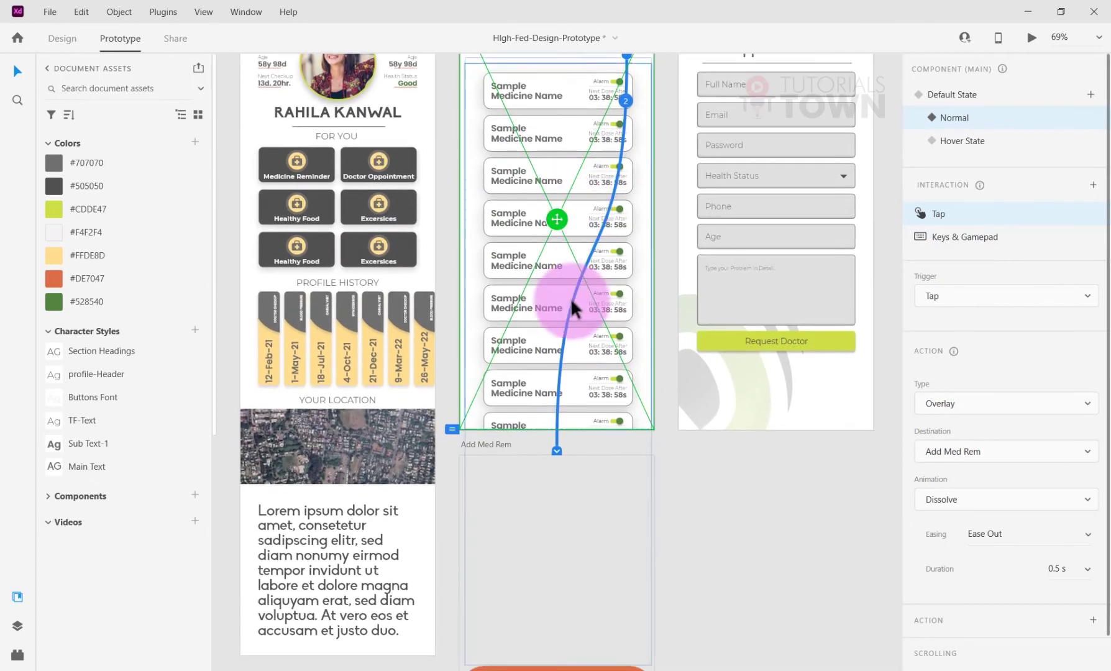
pyautogui.scroll(-3, 533, 453)
pyautogui.scroll(-3, 586, 458)
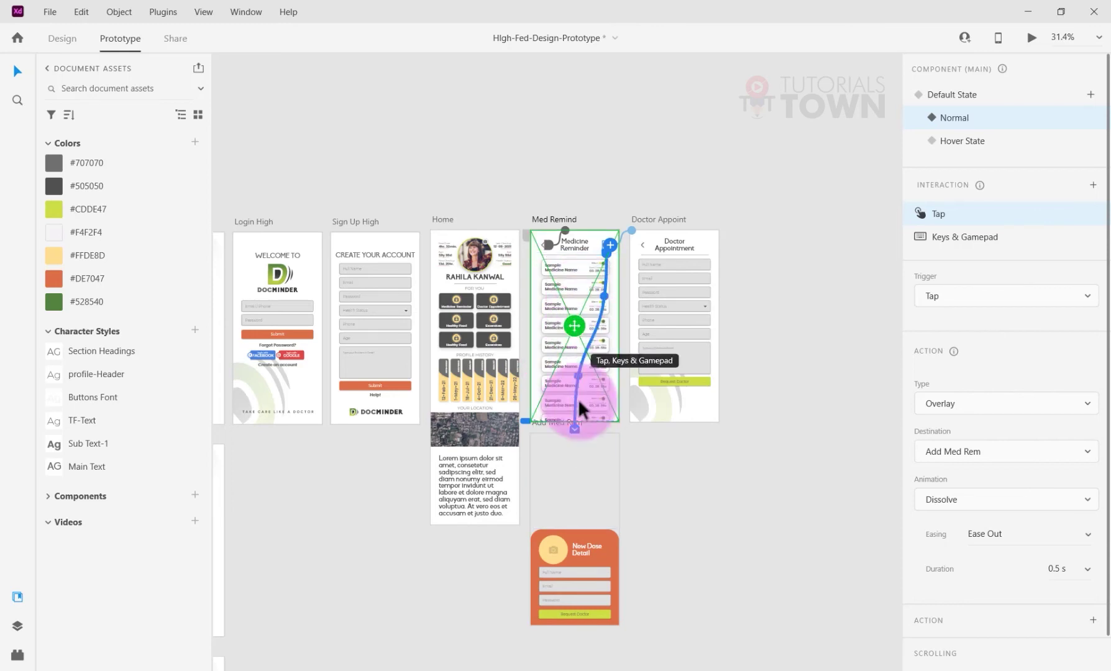
pyautogui.moveTo(574, 325); pyautogui.dragTo(576, 327)
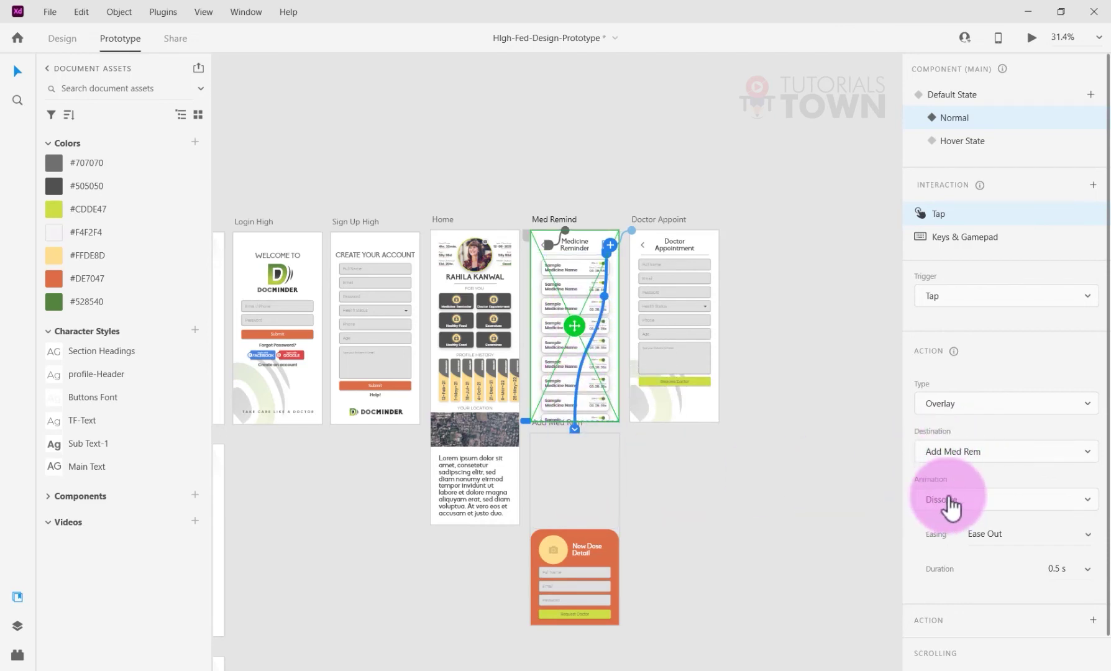
pyautogui.click(949, 501)
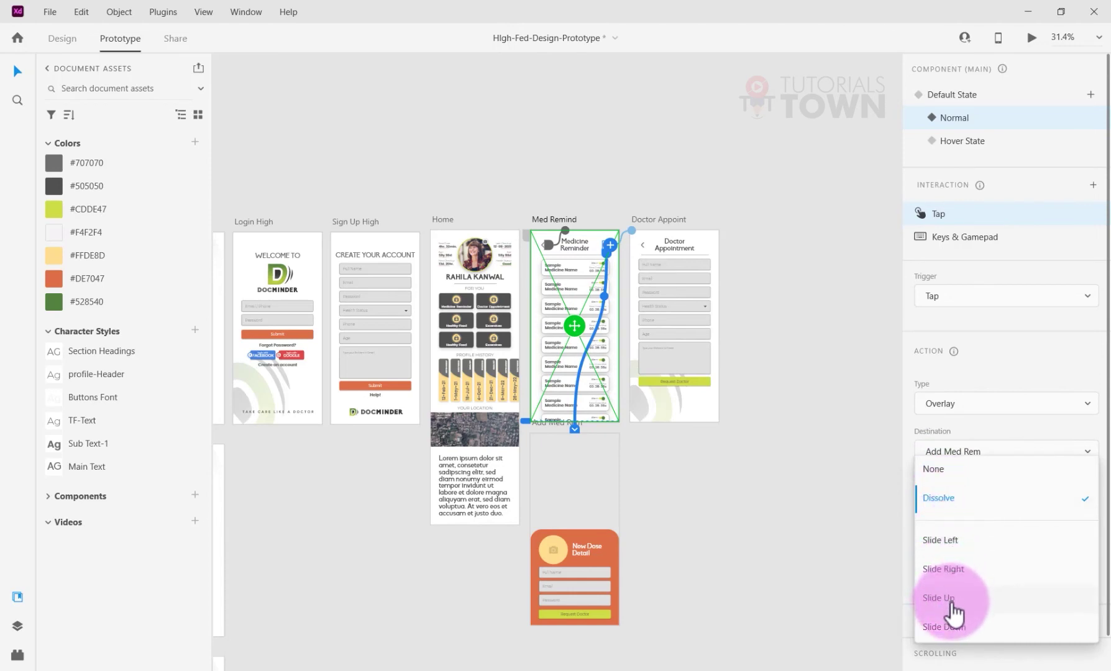
pyautogui.click(940, 599)
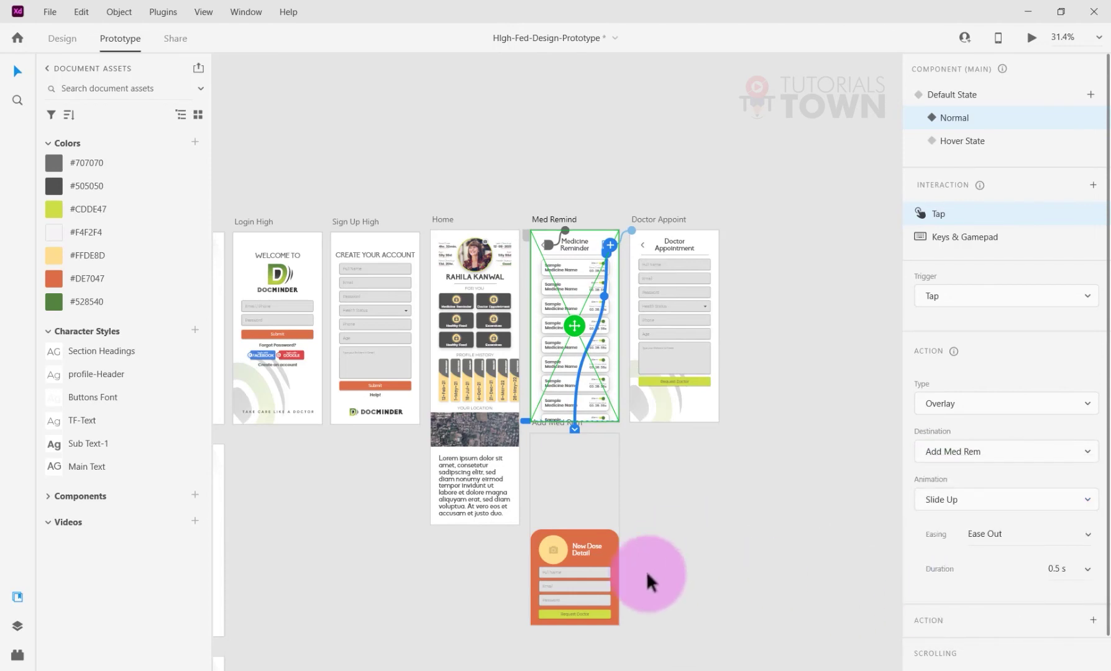
# Change the plus button's Keys & Gamepad interaction to open Add Med Rem as an Overlay with the Slide Up animation
pyautogui.click(963, 240)
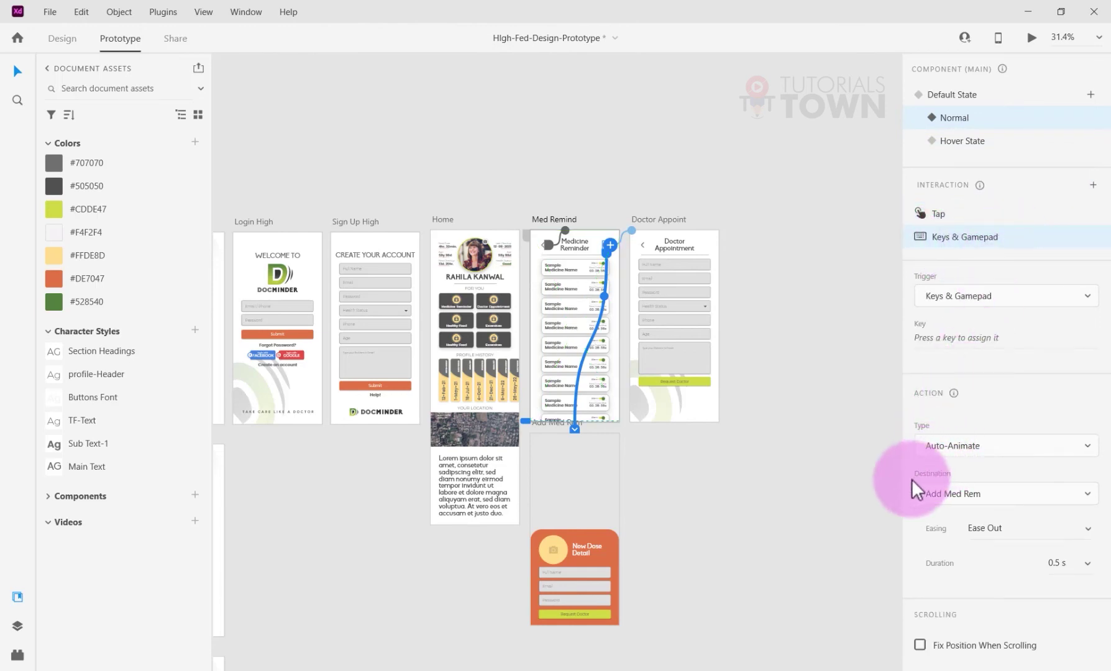
pyautogui.click(961, 447)
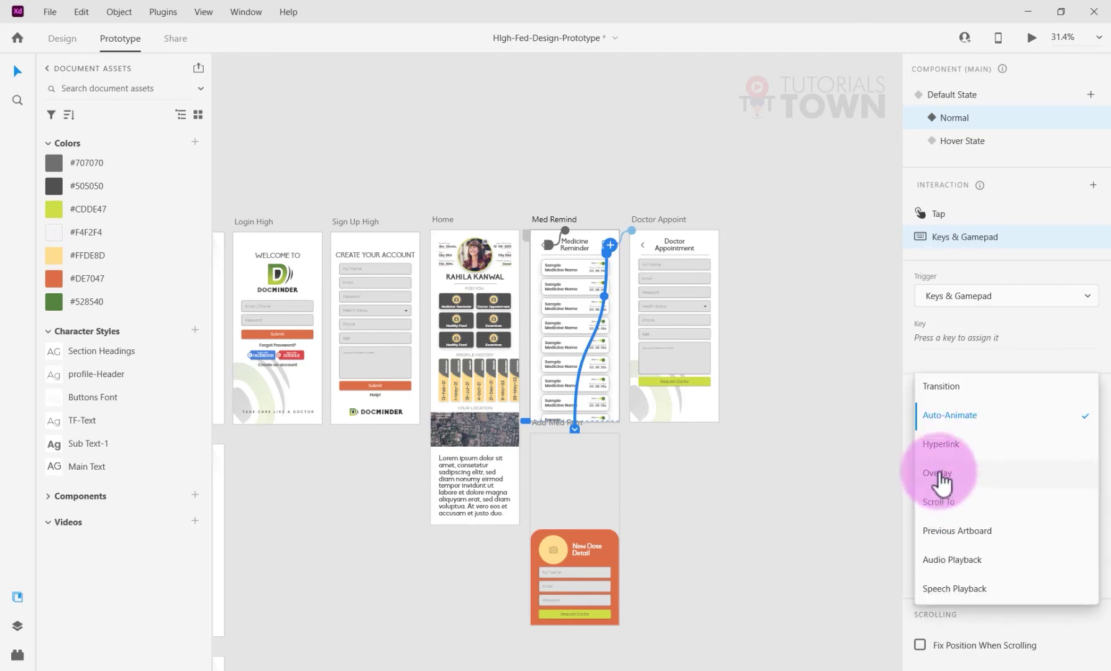
pyautogui.click(940, 474)
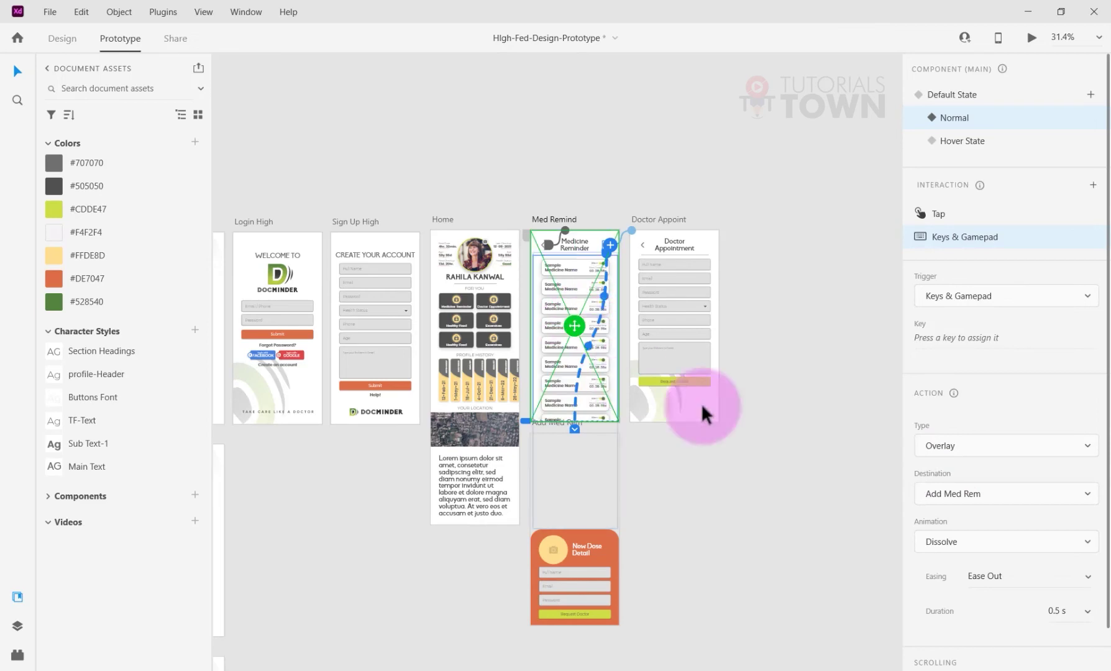
pyautogui.click(945, 547)
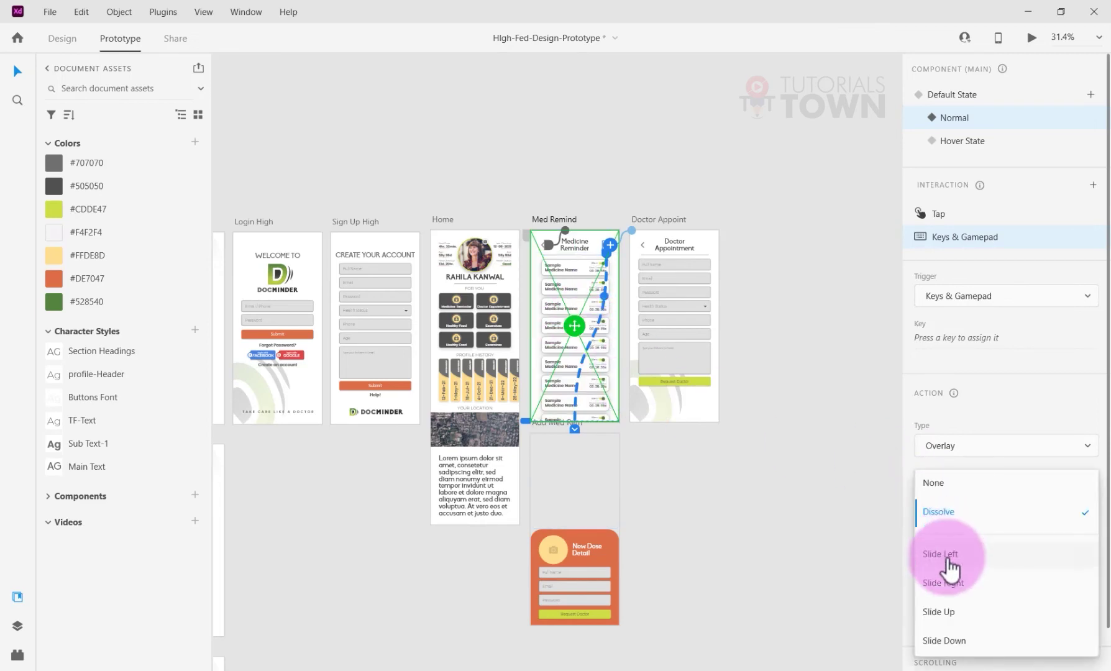
pyautogui.click(949, 613)
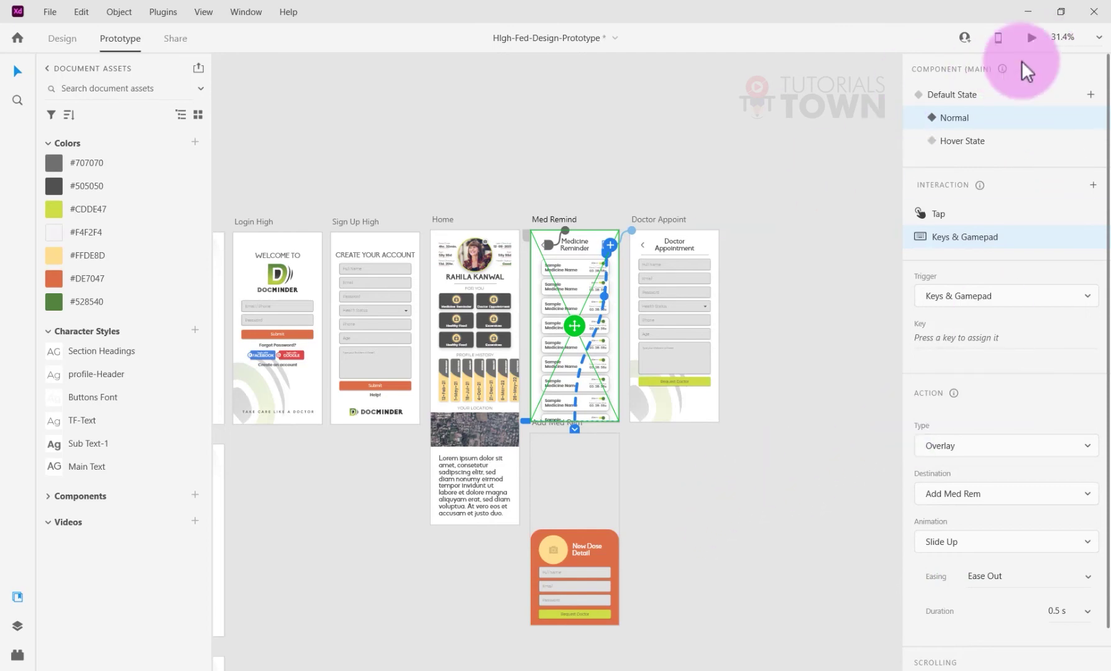
# Preview the Med Remind screen and tap its plus button to open and close the New Dose Detail sheet
pyautogui.click(1031, 38)
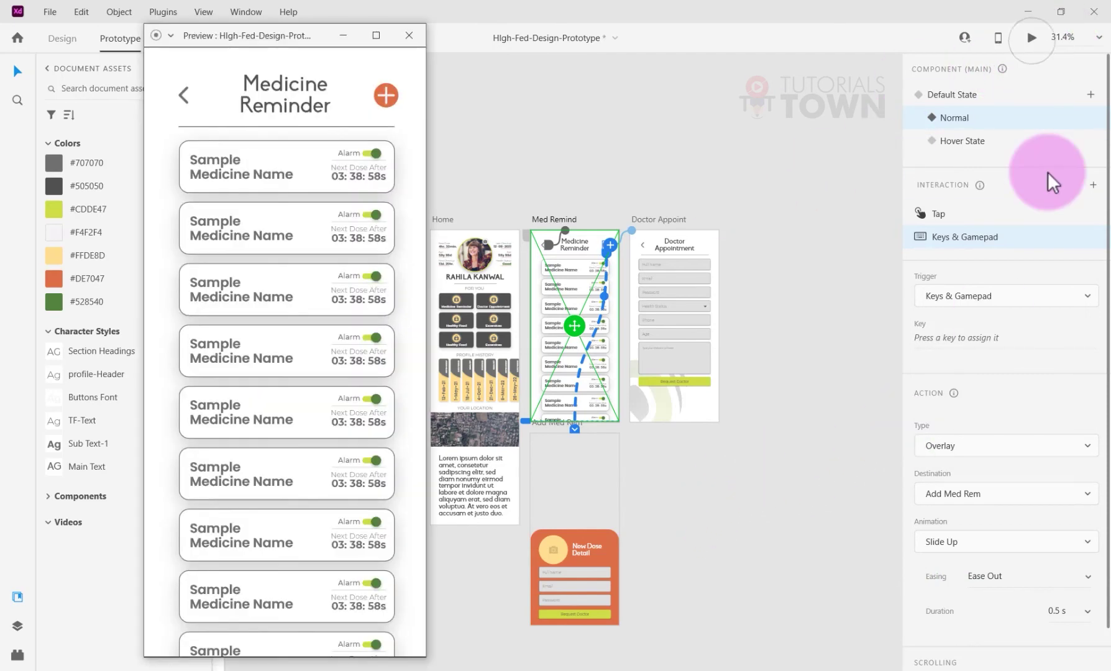
pyautogui.click(386, 97)
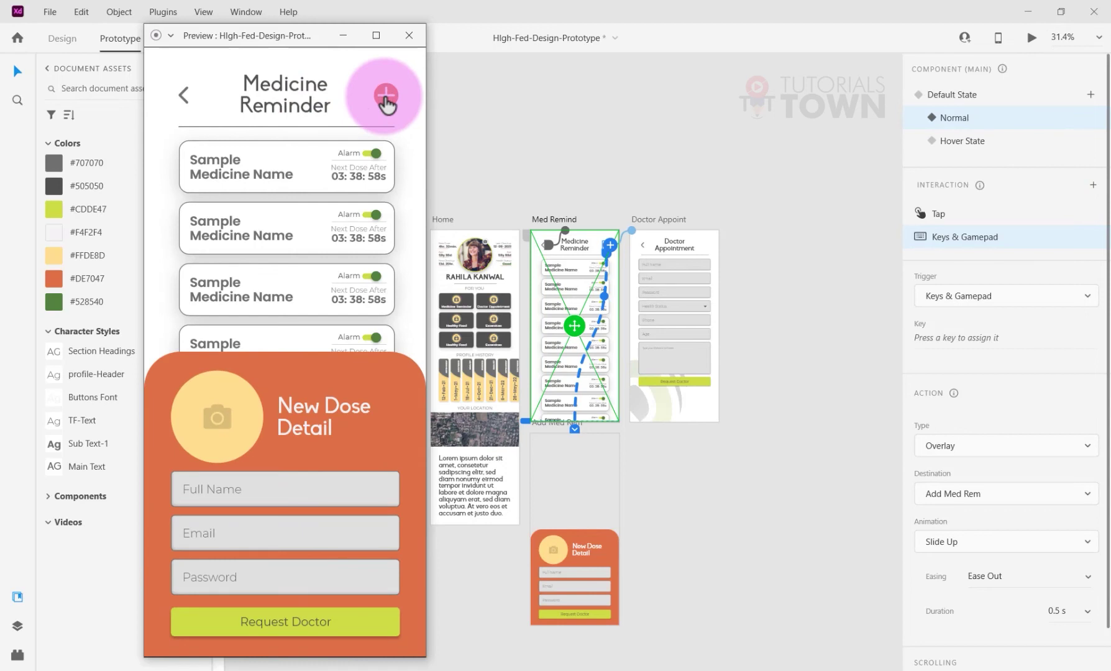
pyautogui.click(385, 97)
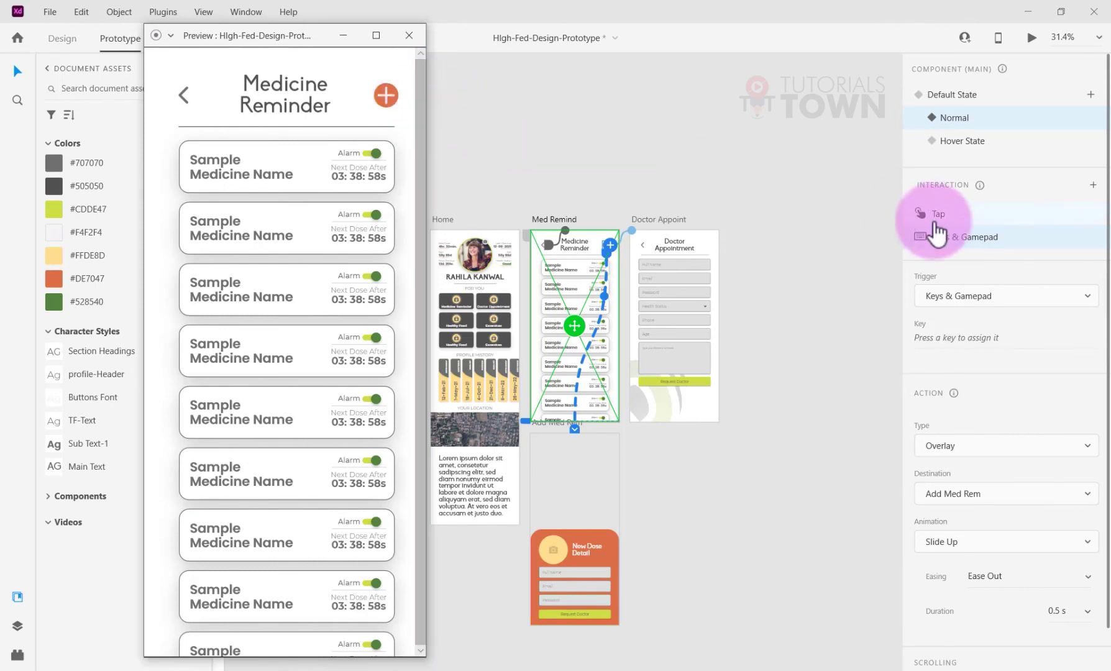
# Assign the + key as the trigger key of the plus button's Keys & Gamepad interaction
pyautogui.click(971, 244)
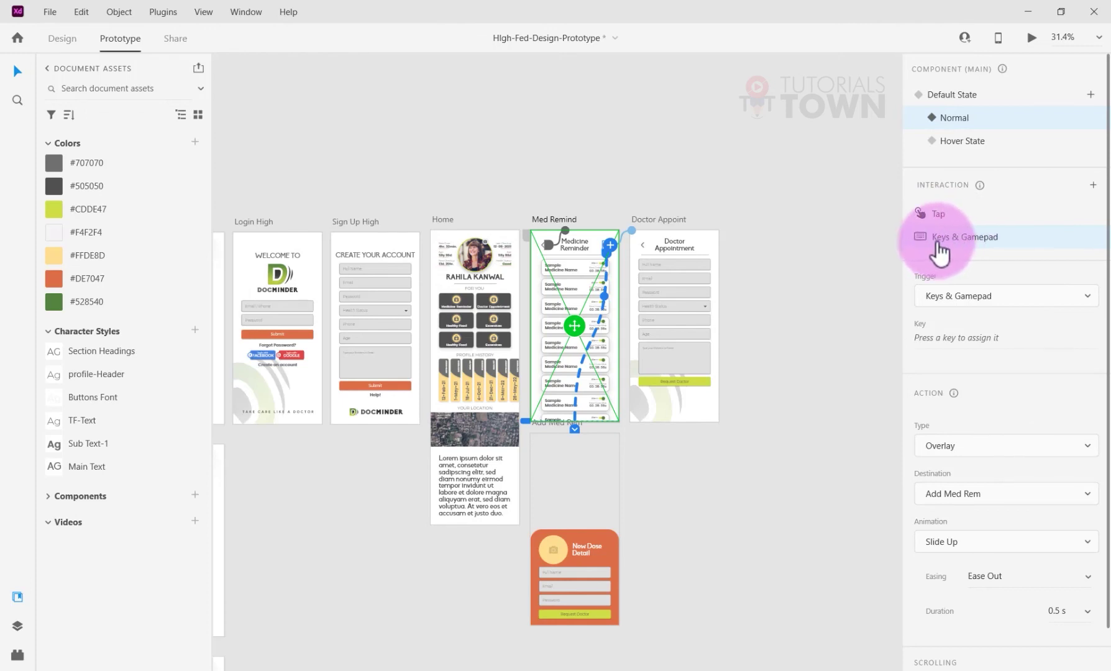
pyautogui.click(951, 341)
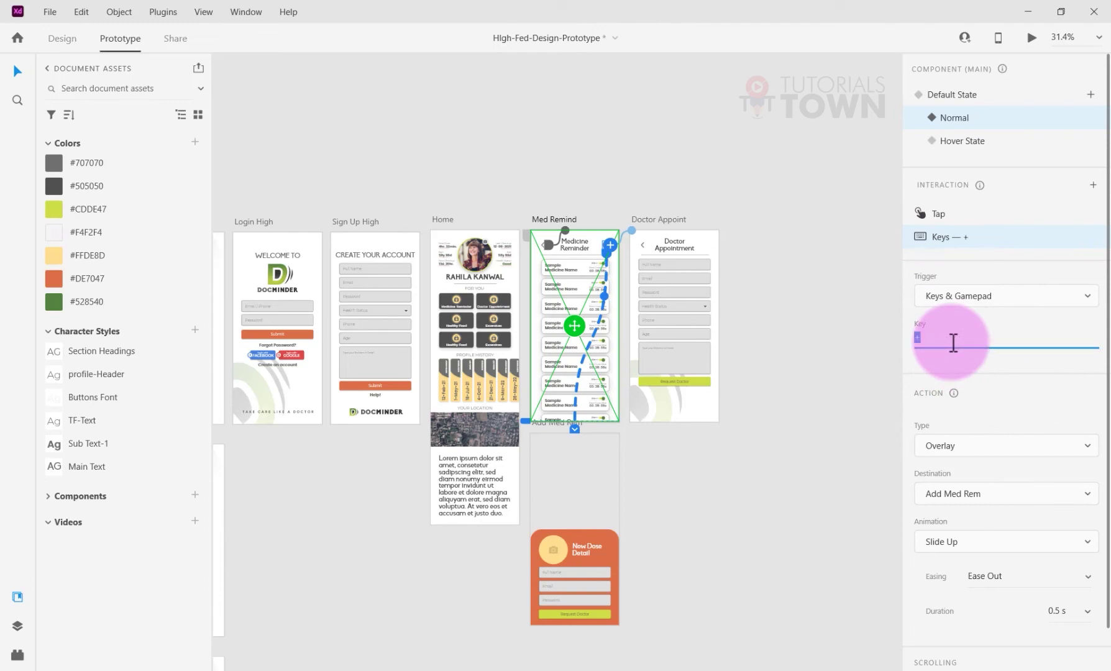
pyautogui.click(882, 373)
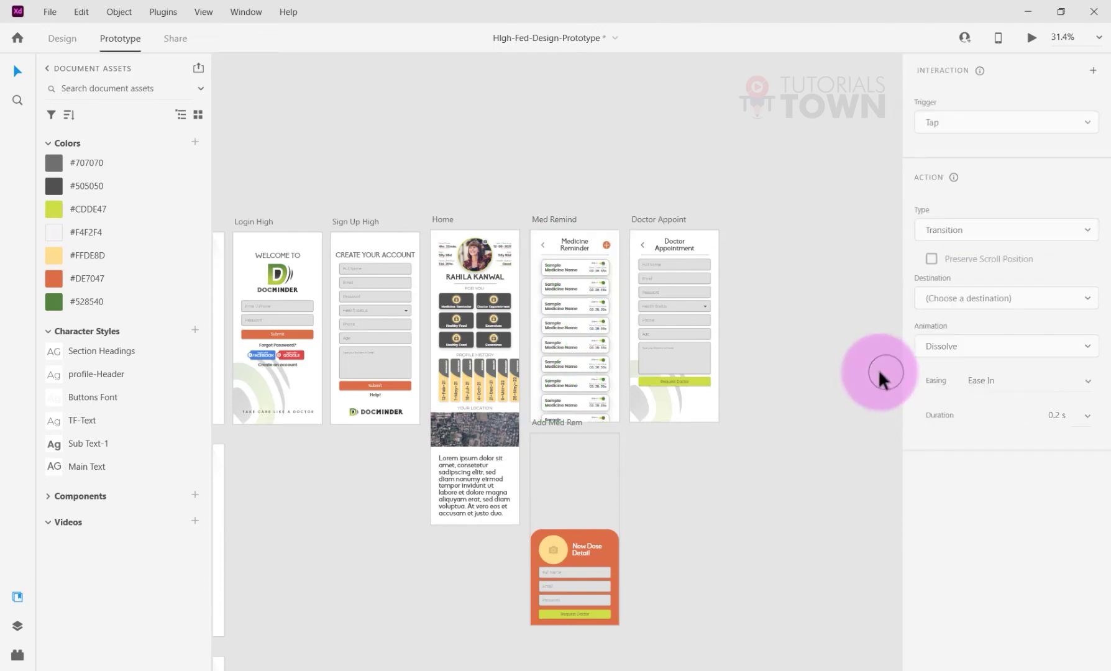
# Preview the prototype starting from the Med Remind artboard
pyautogui.click(568, 218)
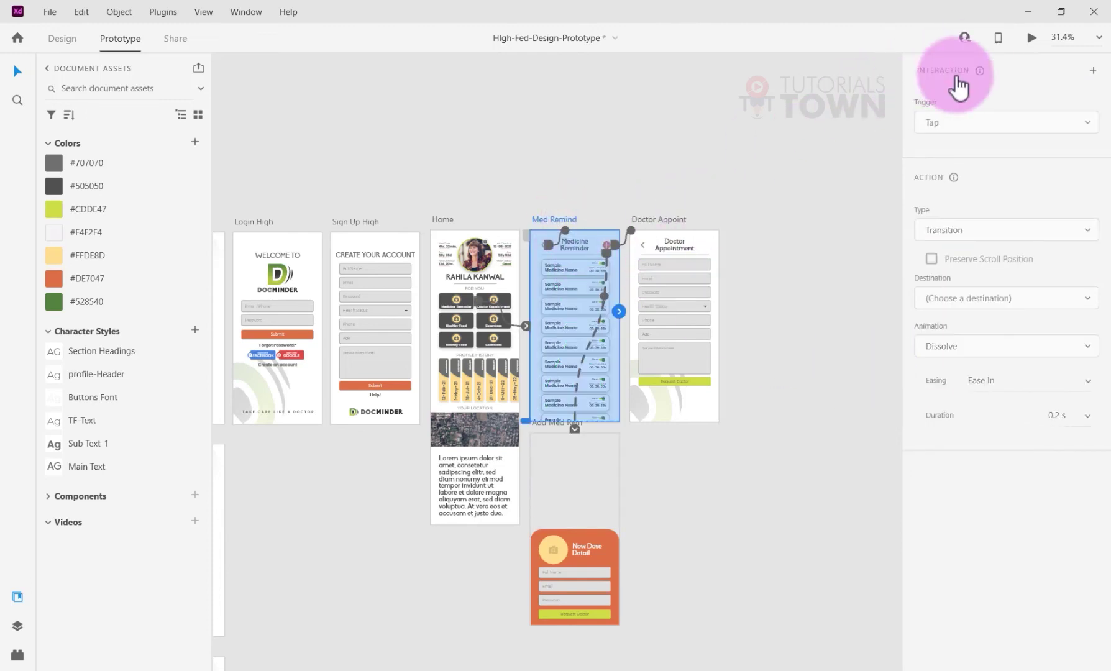
pyautogui.click(1031, 37)
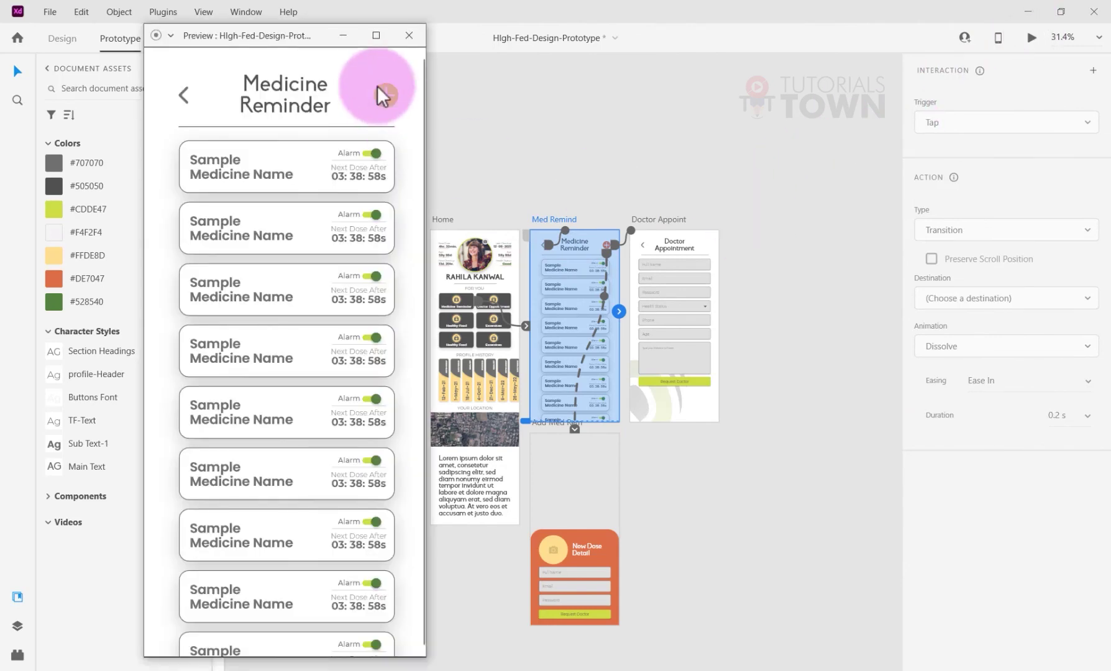
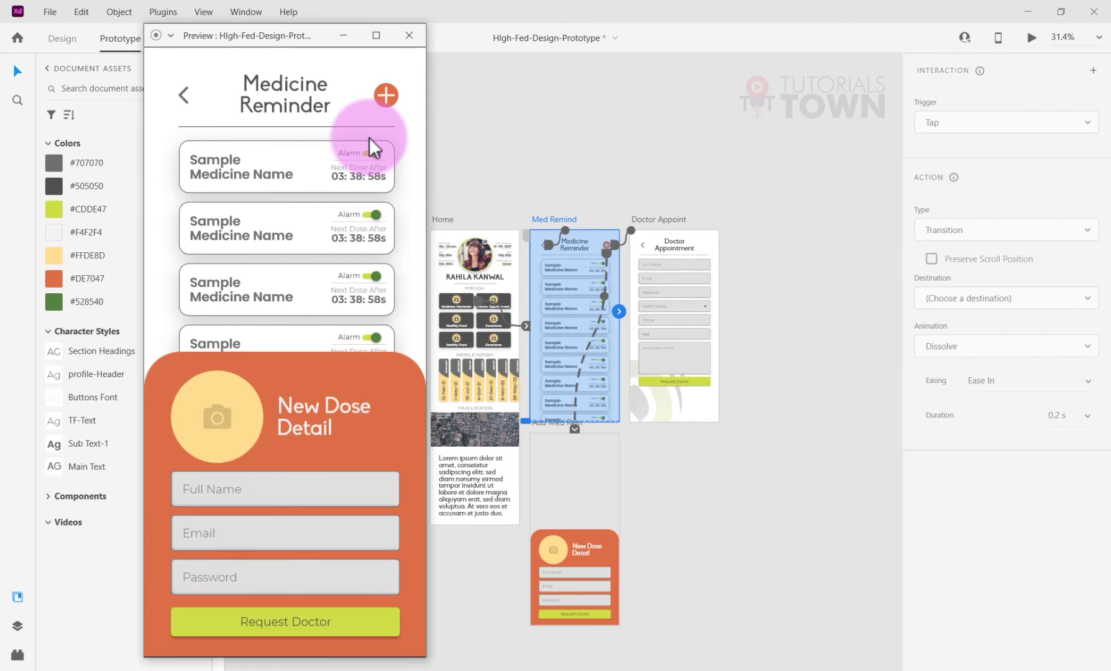
# Apply a Background Blur to the orange New Dose Detail card in Design mode, with brightness 38 and opacity 86%
pyautogui.click(408, 34)
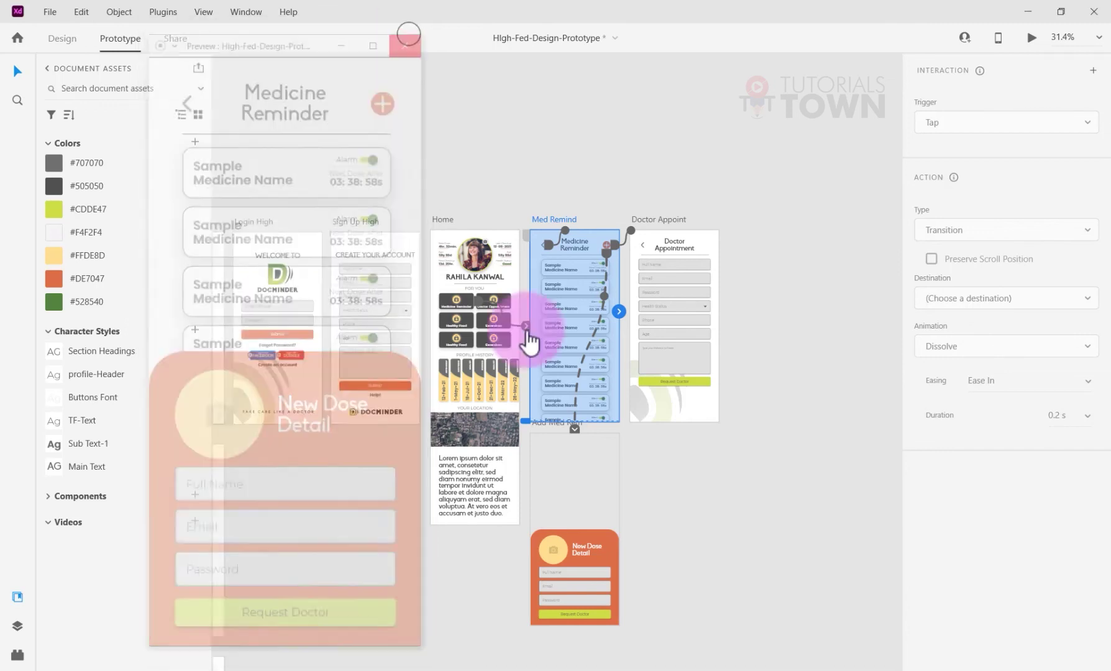
pyautogui.click(606, 530)
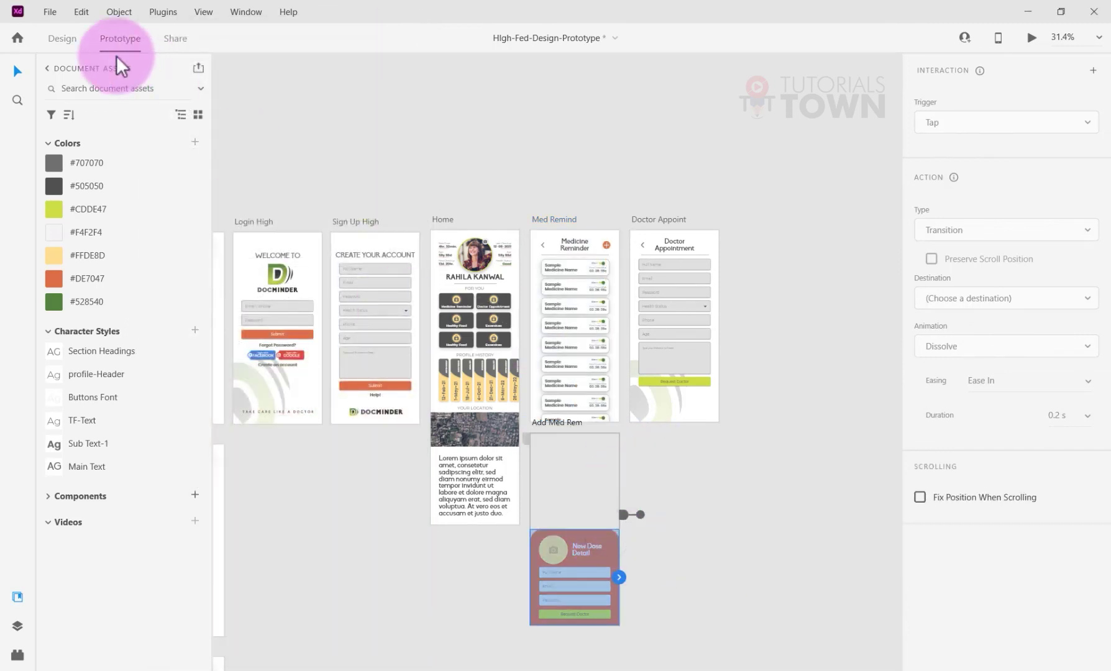
pyautogui.click(61, 43)
pyautogui.click(776, 420)
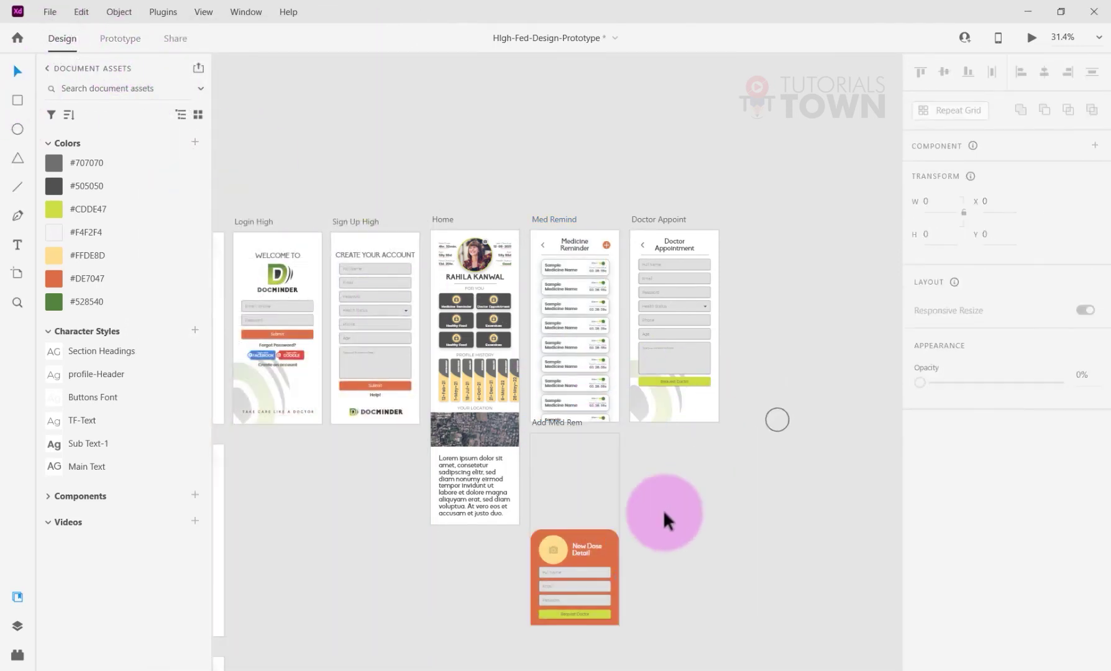
pyautogui.moveTo(527, 461); pyautogui.dragTo(466, 416)
pyautogui.click(467, 417)
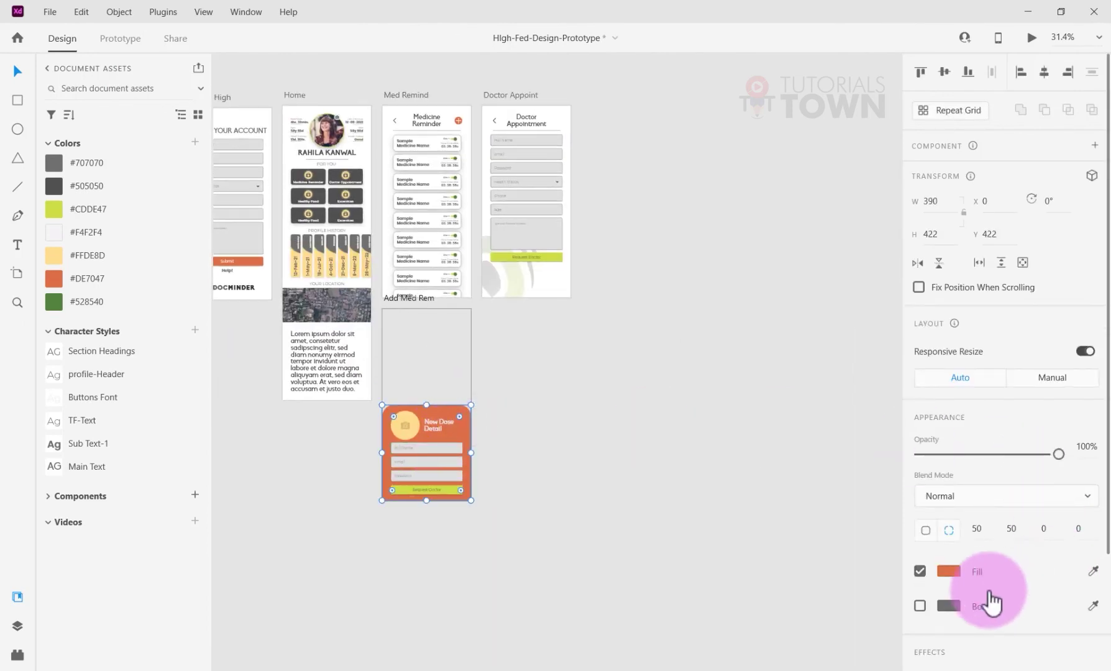
pyautogui.scroll(-3, 1021, 563)
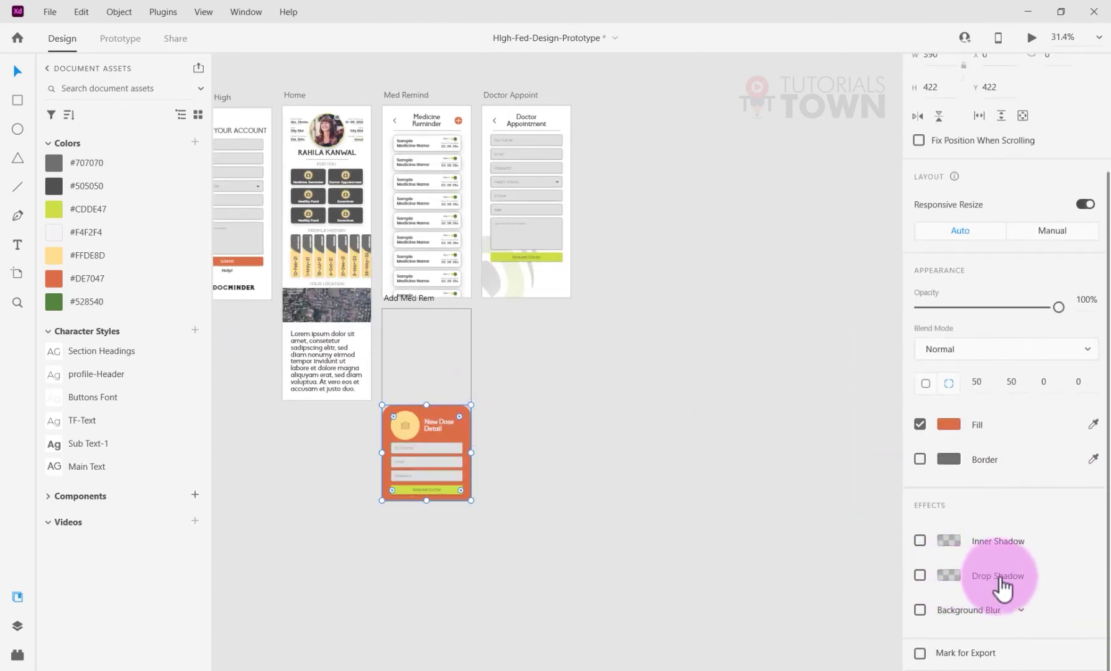
pyautogui.click(921, 611)
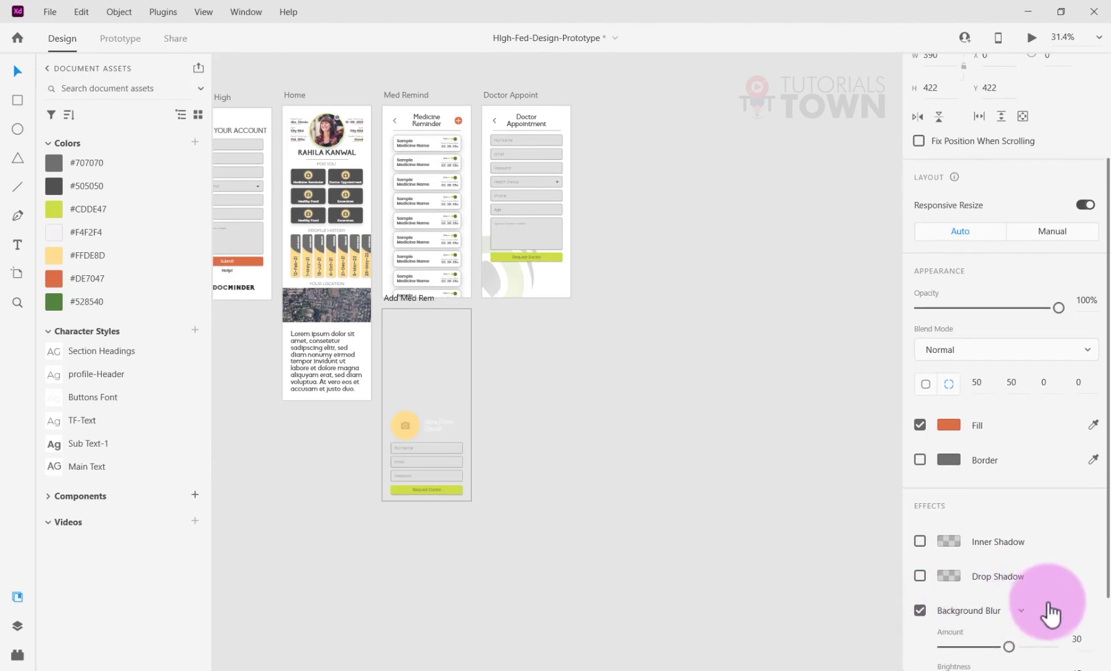
pyautogui.scroll(-2, 1065, 612)
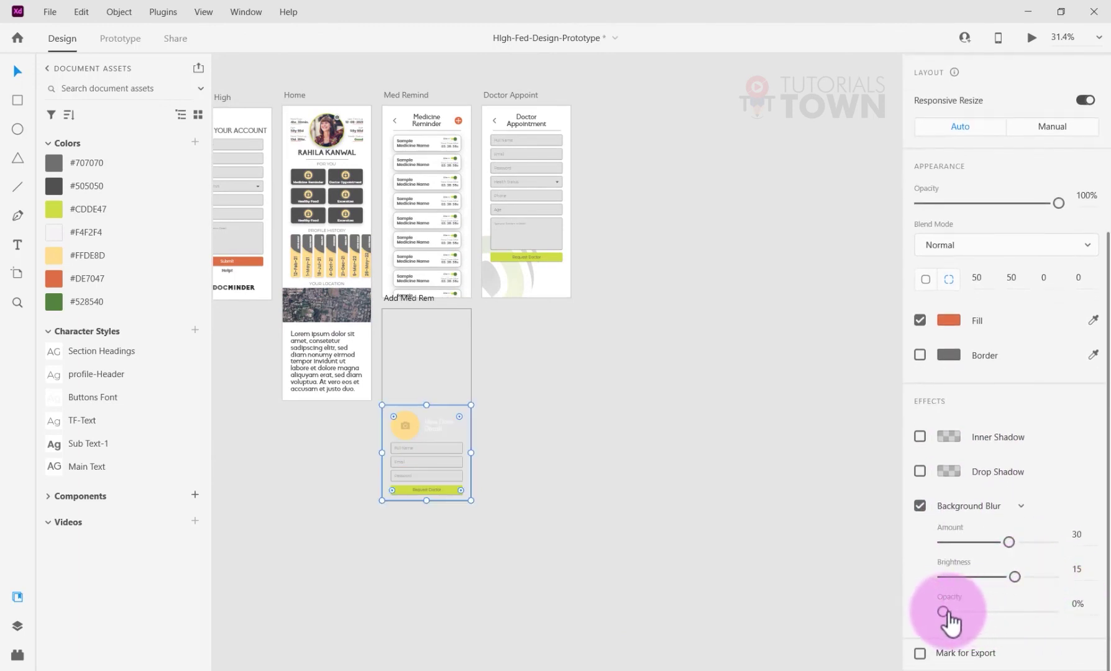
pyautogui.moveTo(945, 612); pyautogui.dragTo(1039, 578)
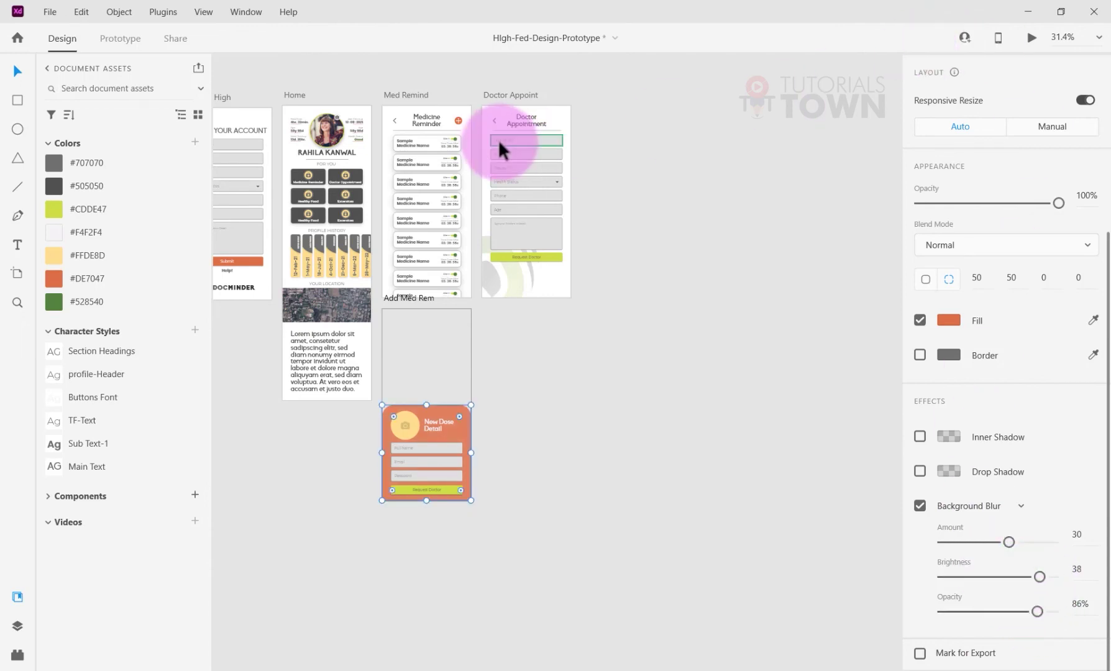
# Preview the prototype from the Med Remind screen and open the New Dose Detail overlay to check the blurred card
pyautogui.click(460, 120)
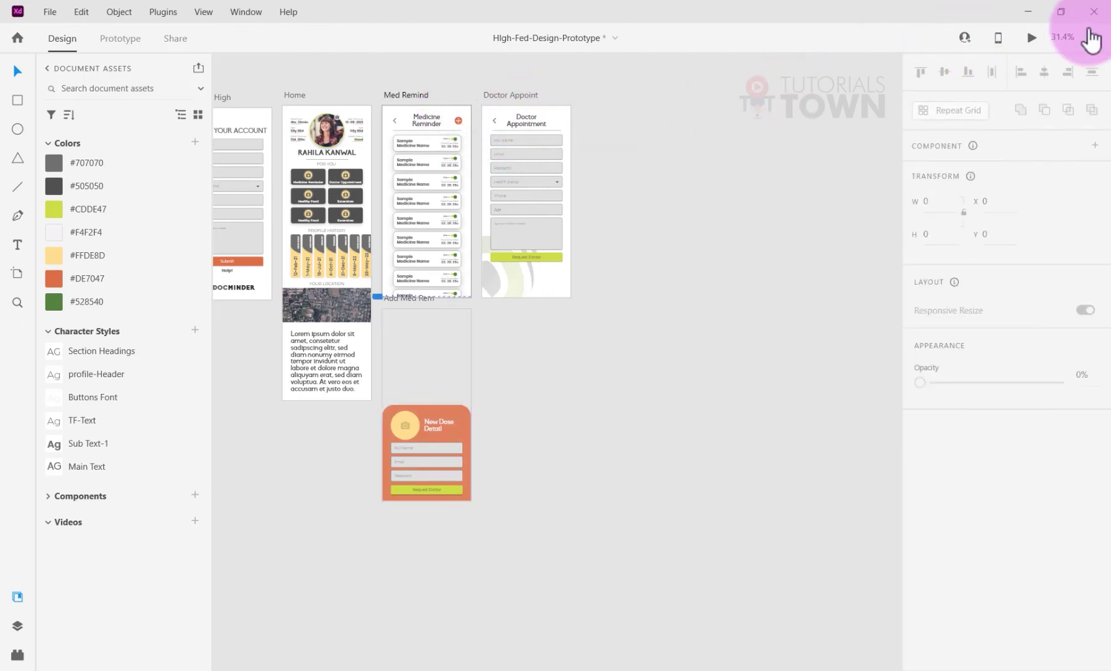
pyautogui.click(1031, 39)
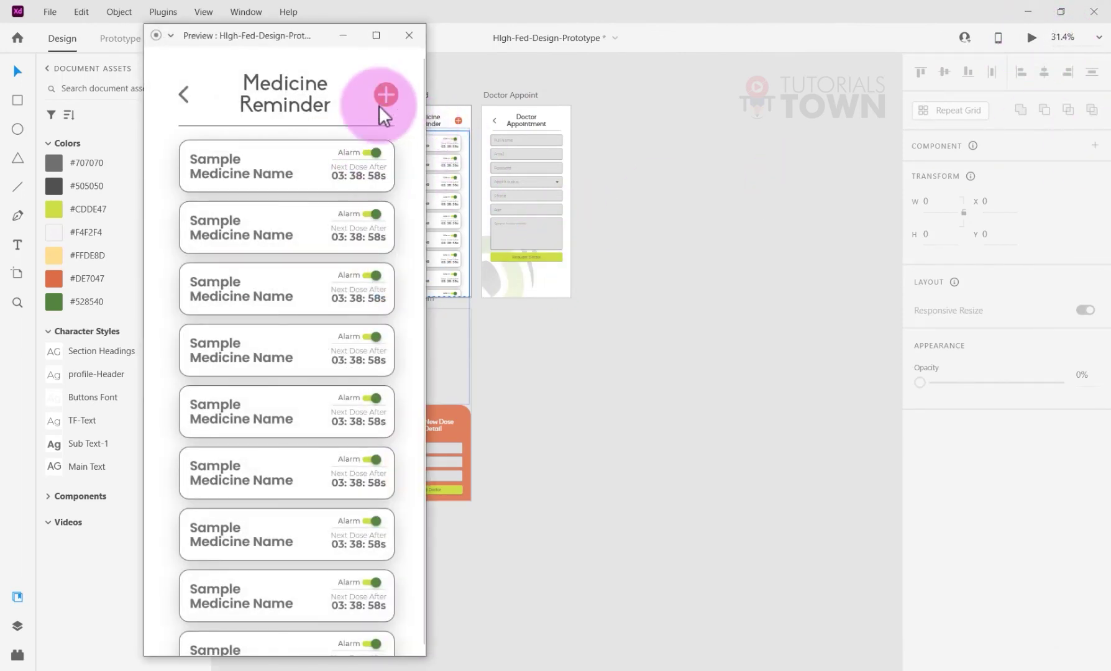
pyautogui.click(409, 36)
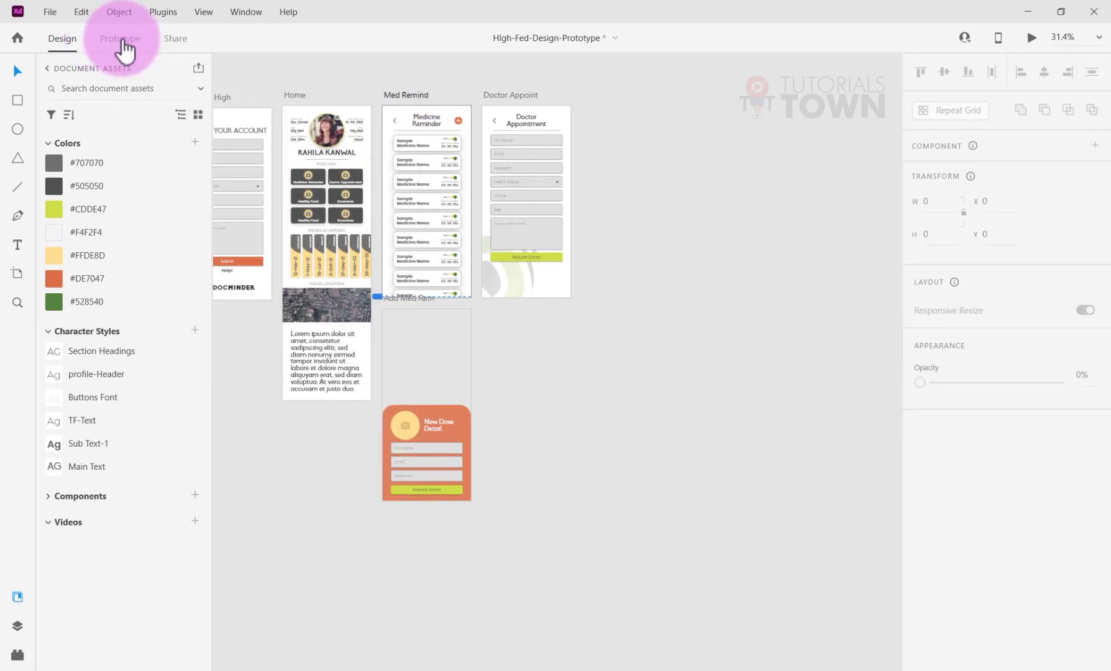
pyautogui.click(120, 38)
pyautogui.click(1000, 56)
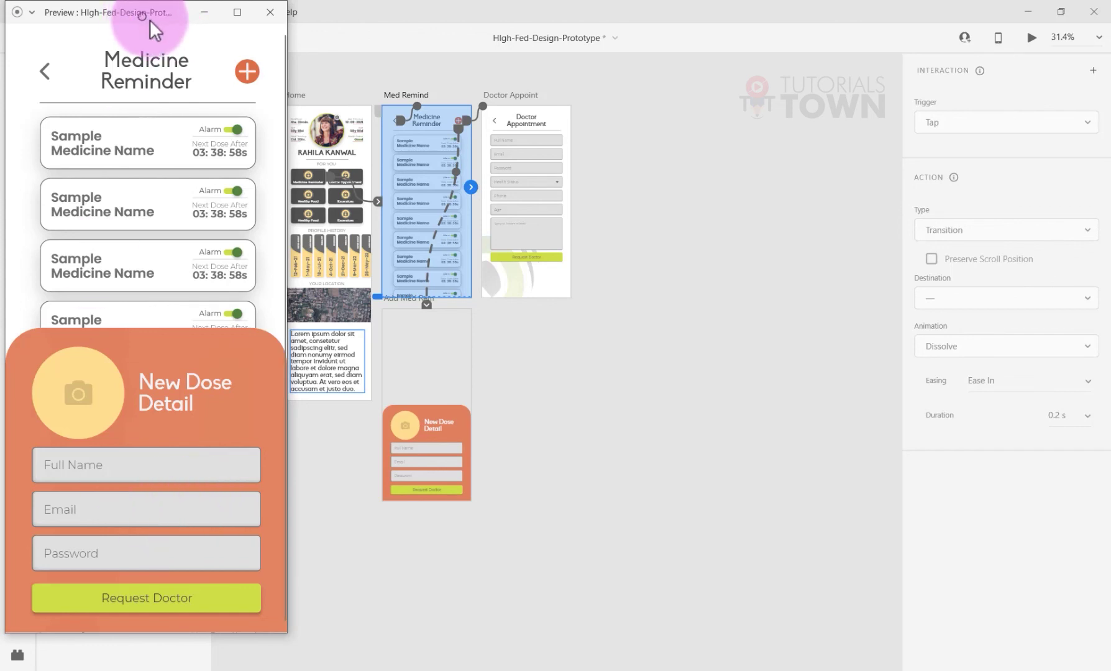
pyautogui.moveTo(151, 19); pyautogui.dragTo(229, 41)
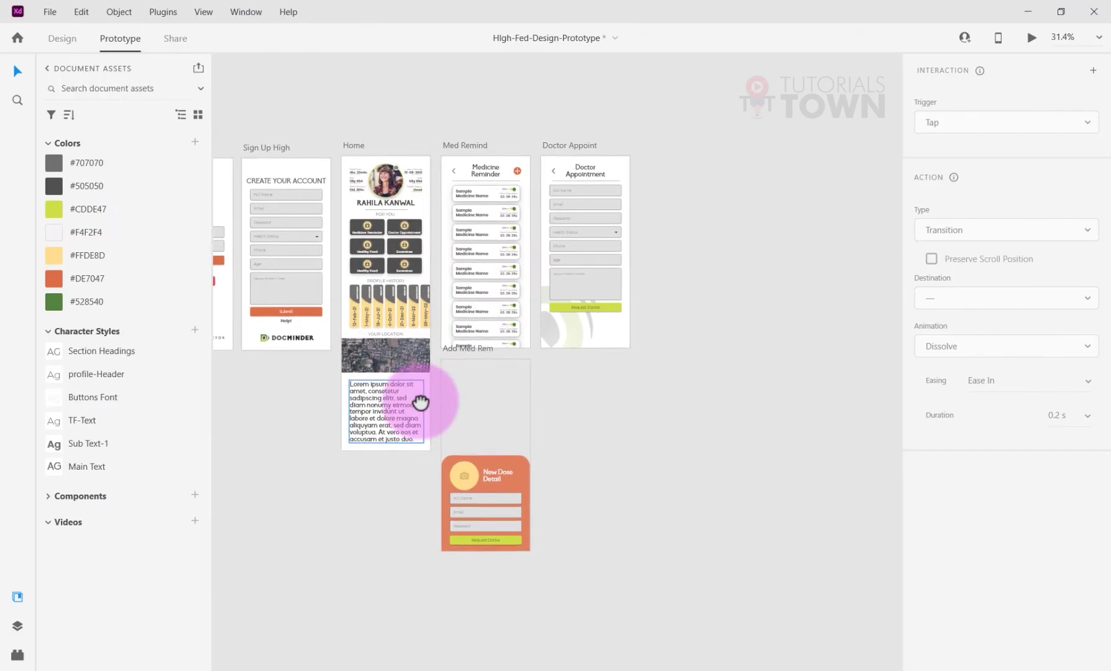
# View the trigger options available for the Add Med Rem artboard
pyautogui.moveTo(420, 403); pyautogui.dragTo(425, 410)
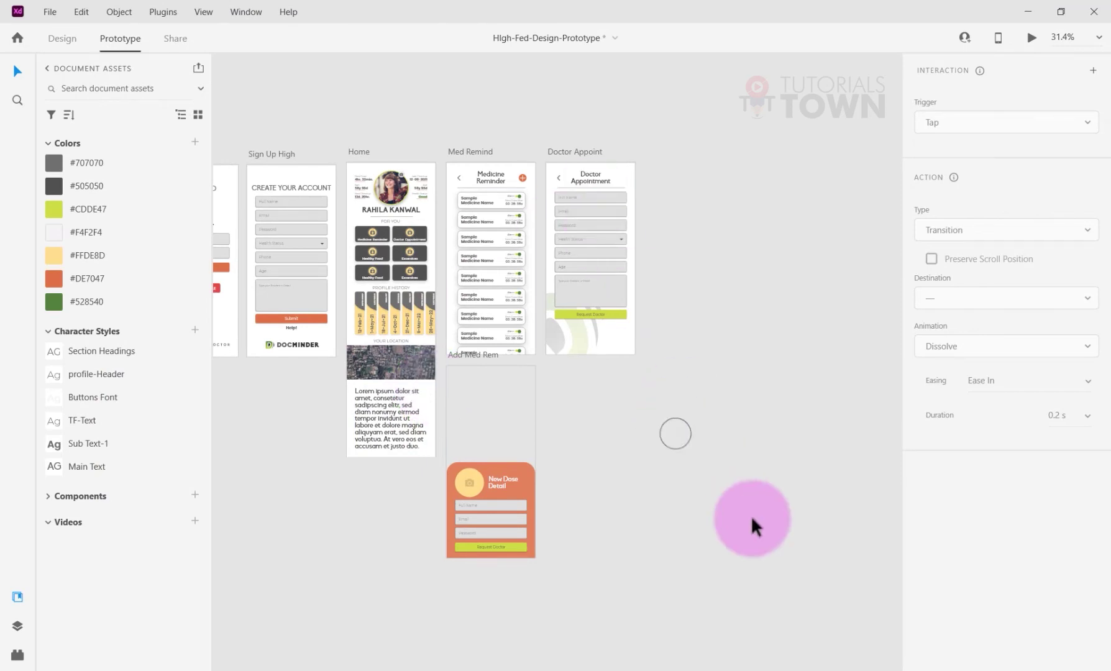
pyautogui.click(472, 355)
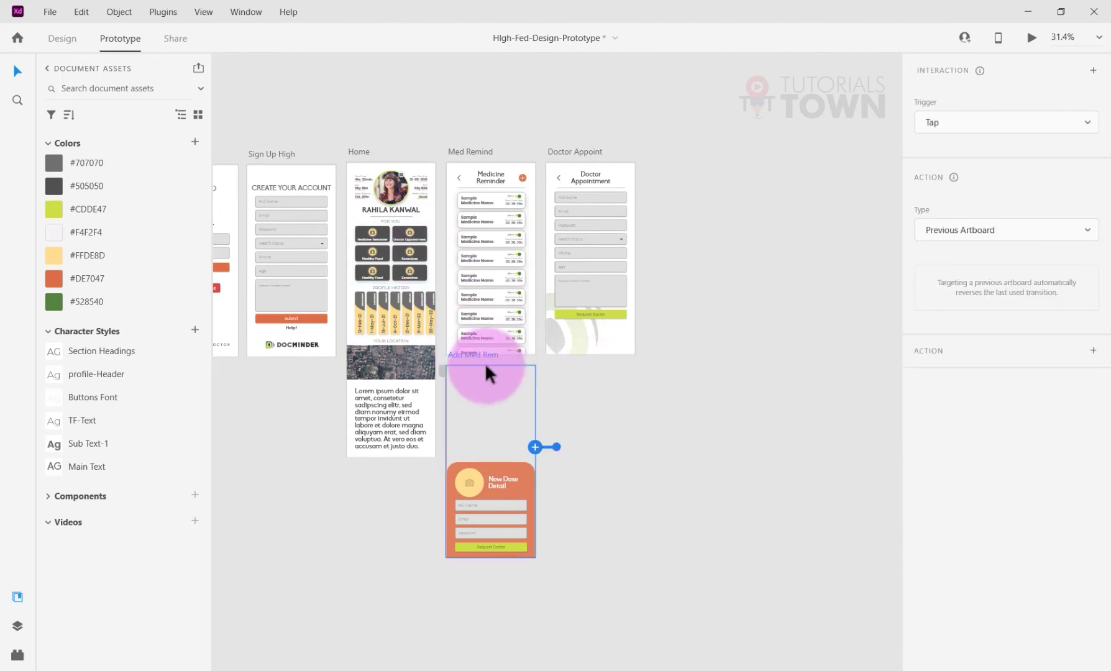
pyautogui.click(983, 124)
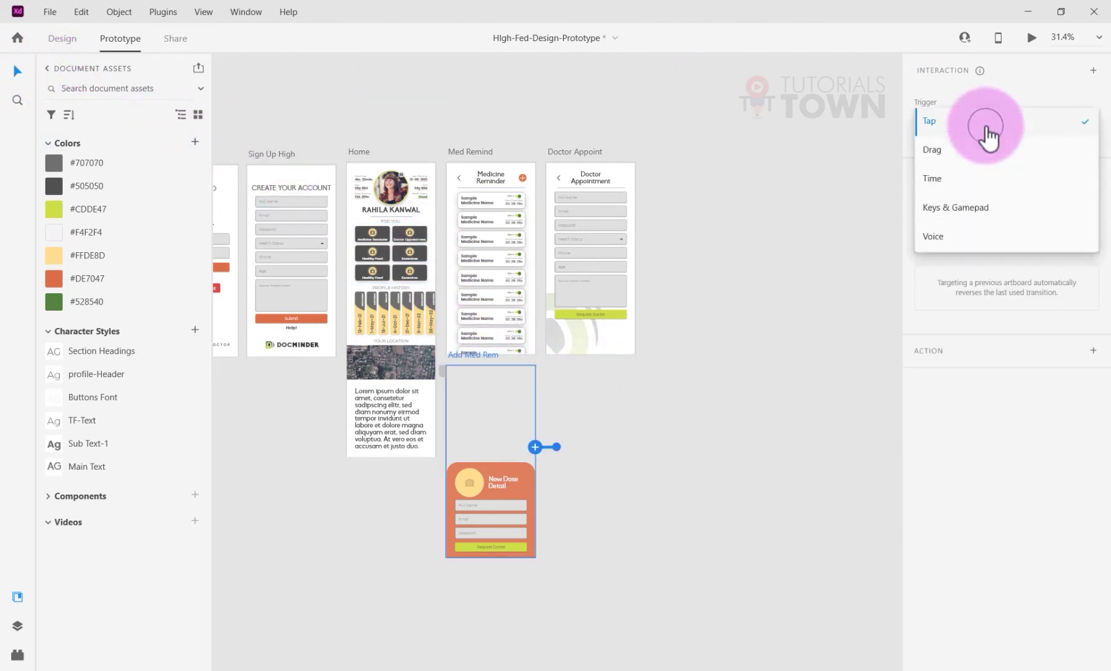
pyautogui.click(614, 374)
# Add another interaction to the Submit button on the Login High artboard and set its trigger to Voice
pyautogui.moveTo(227, 376); pyautogui.dragTo(430, 412)
pyautogui.scroll(6, 366, 373)
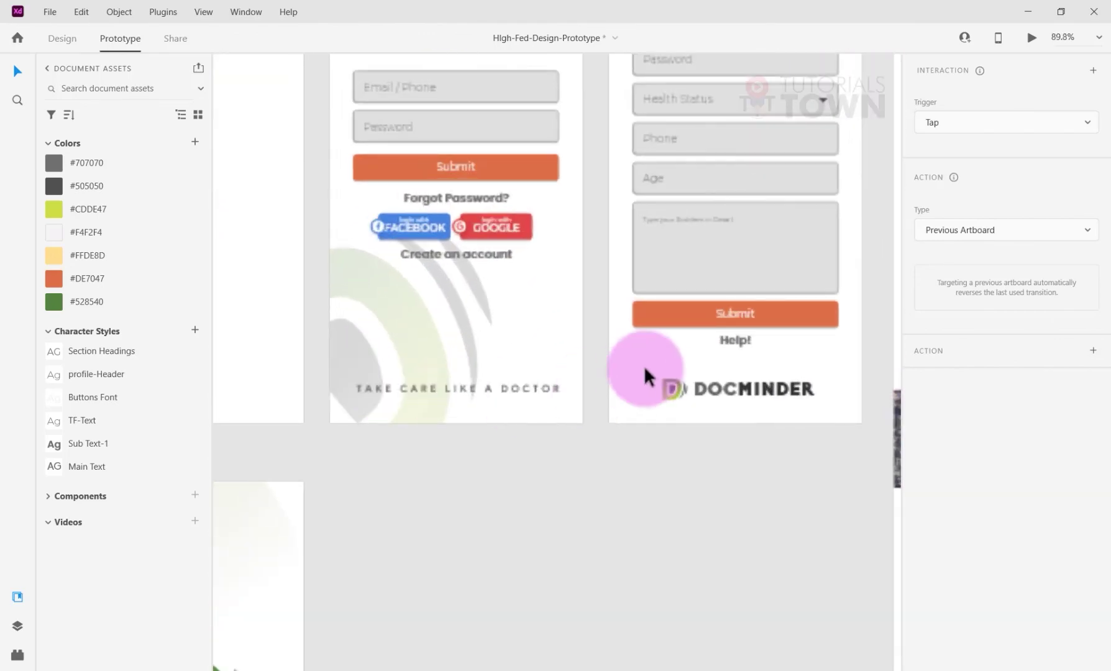
pyautogui.moveTo(569, 398); pyautogui.dragTo(370, 517)
pyautogui.moveTo(405, 402); pyautogui.dragTo(608, 407)
pyautogui.scroll(3, 476, 361)
pyautogui.moveTo(476, 360); pyautogui.dragTo(508, 489)
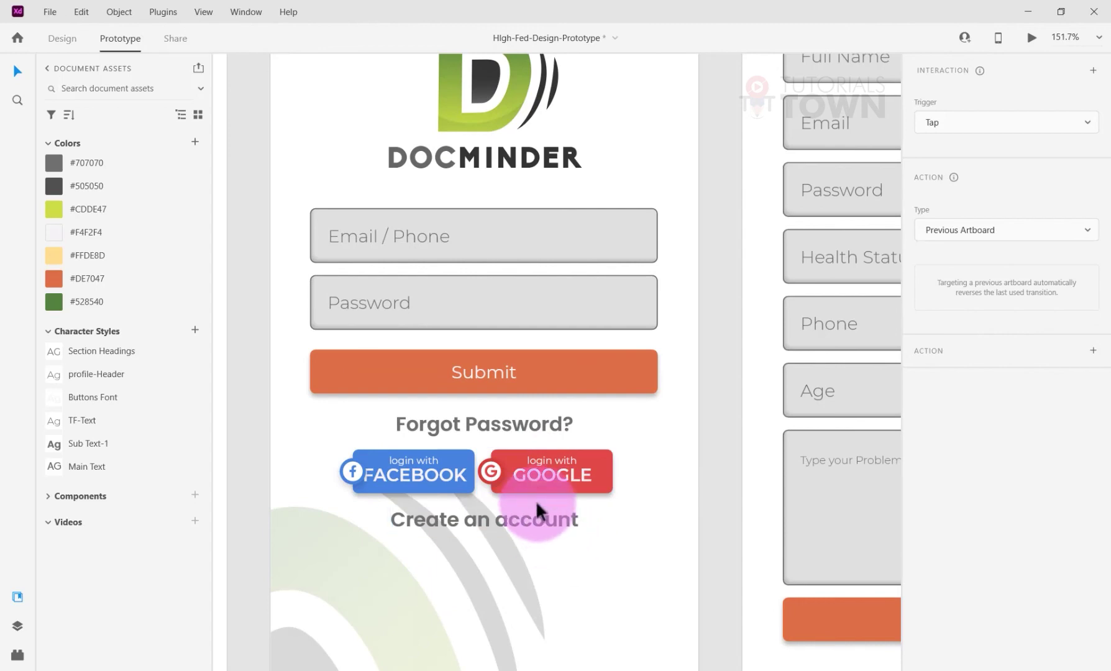
pyautogui.click(514, 363)
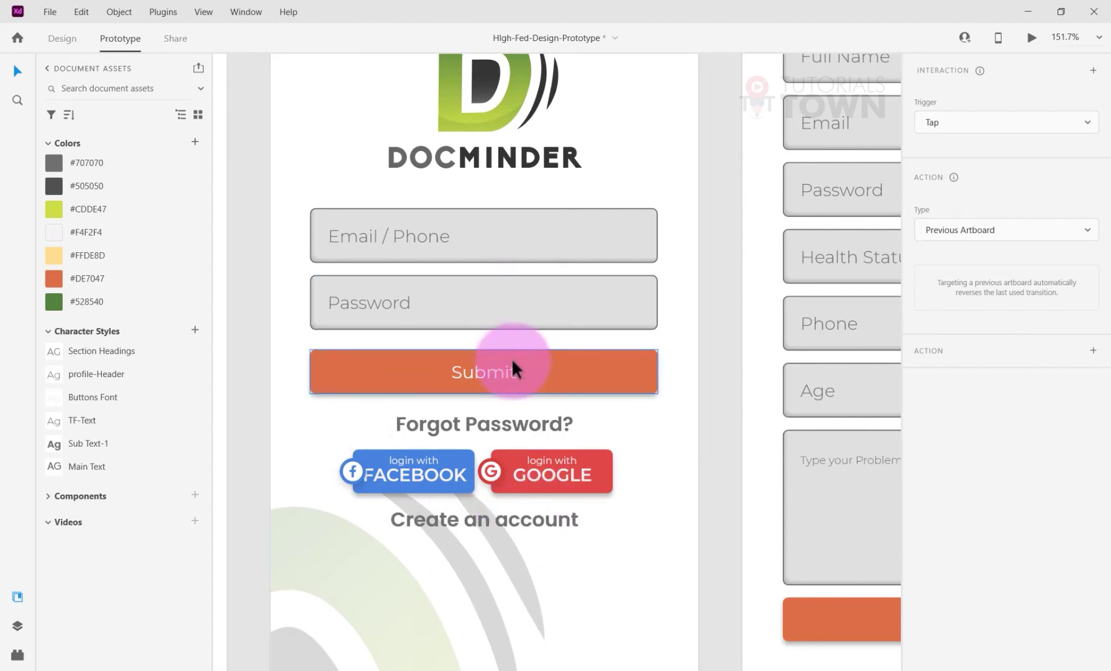
pyautogui.click(573, 369)
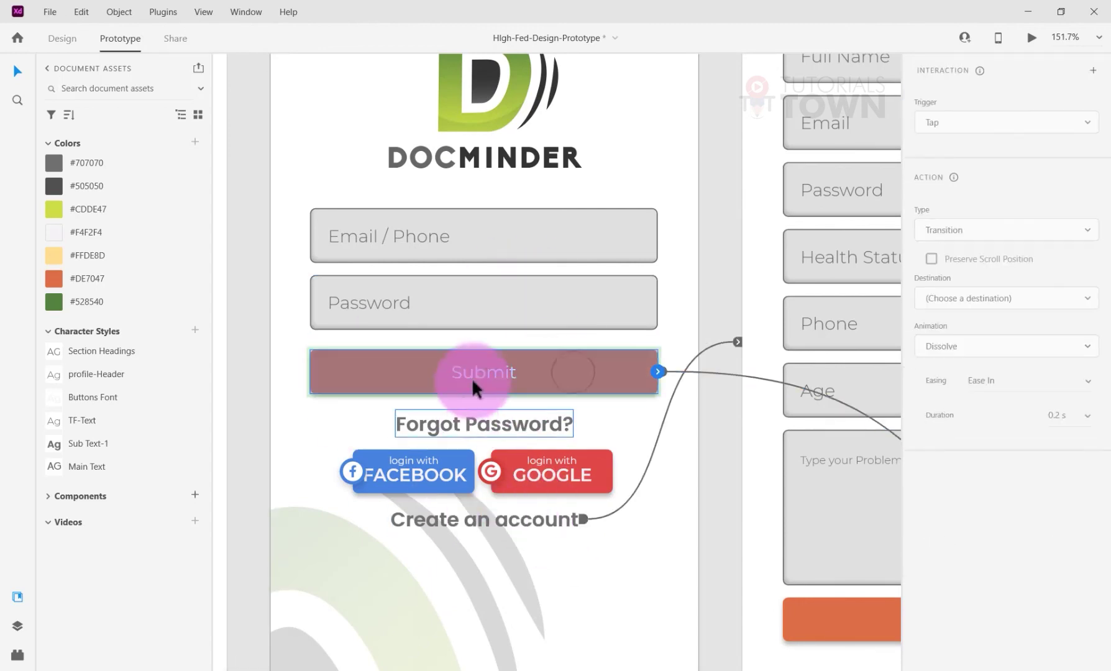
pyautogui.click(659, 371)
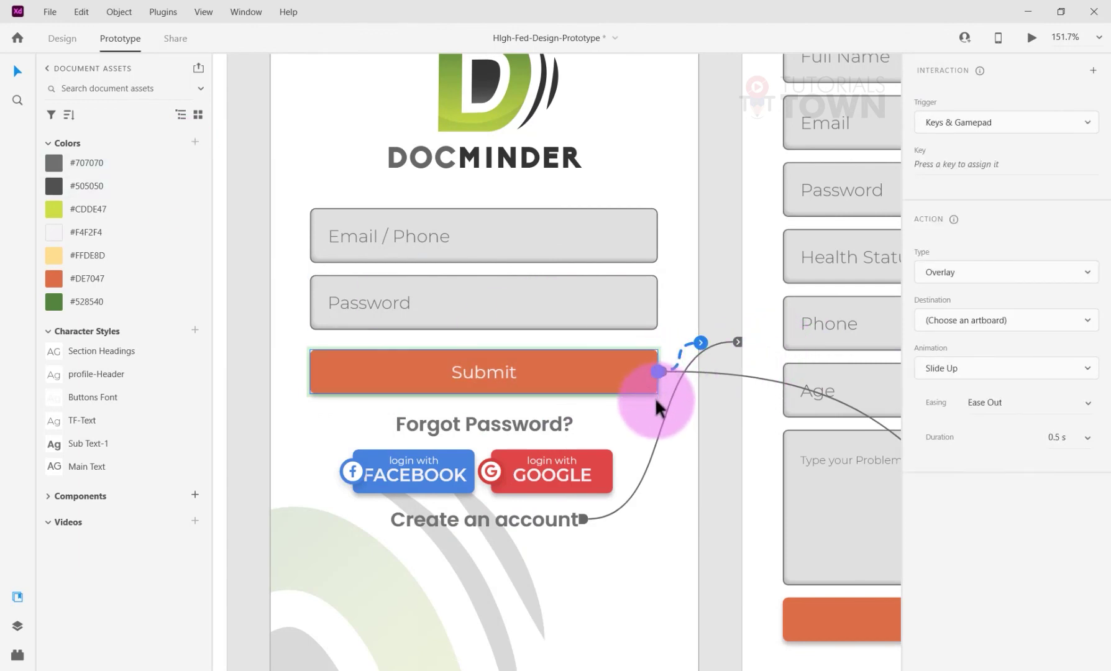
pyautogui.click(952, 127)
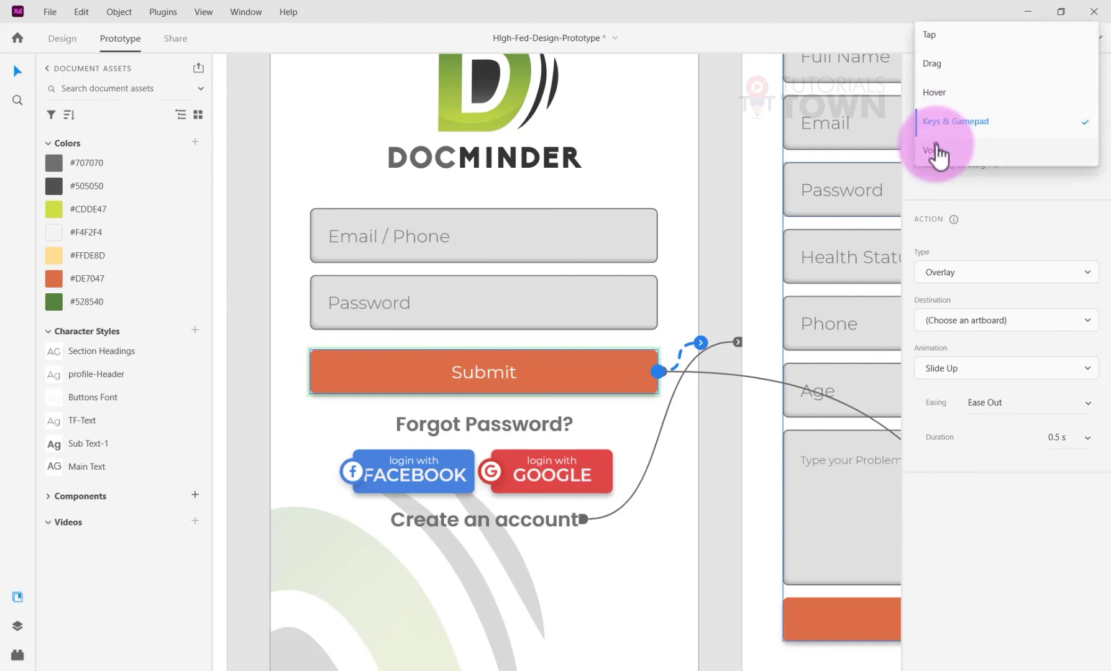
pyautogui.click(948, 149)
# Enter "Sbbmit Login" as the voice command of the Submit button's interaction
pyautogui.click(941, 171)
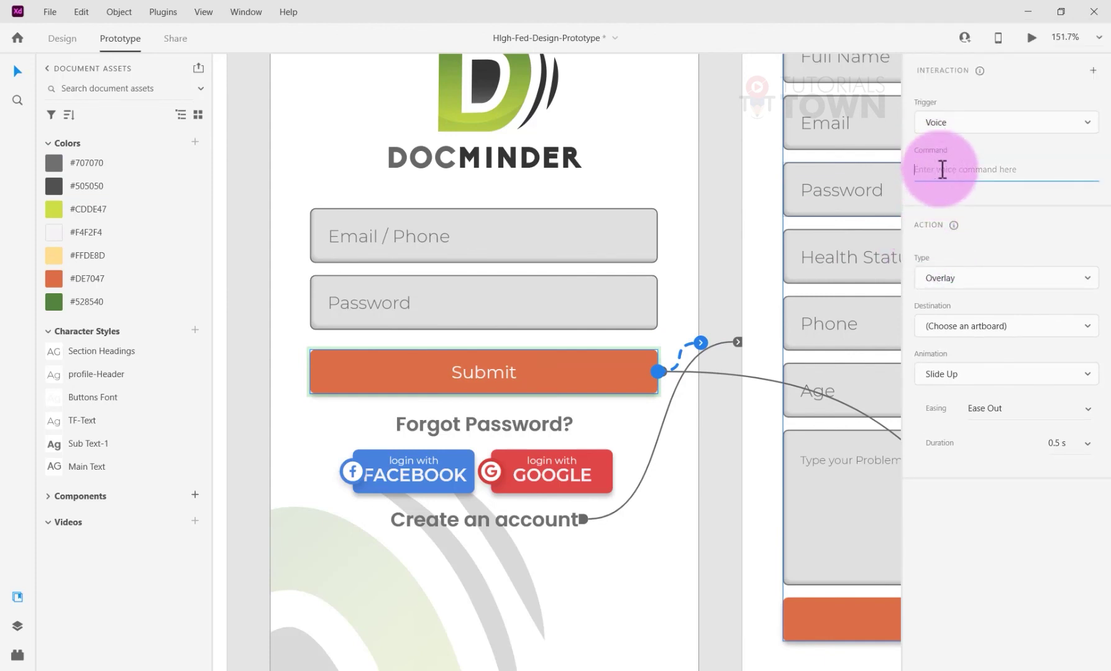
pyautogui.write('Sub')
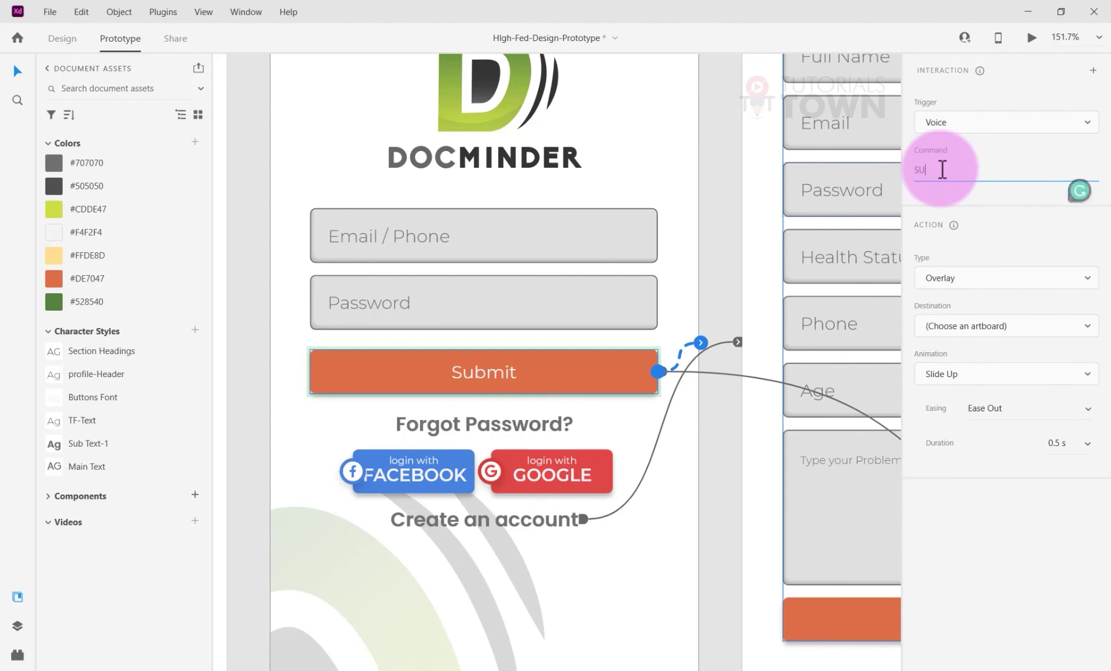
pyautogui.write('mi')
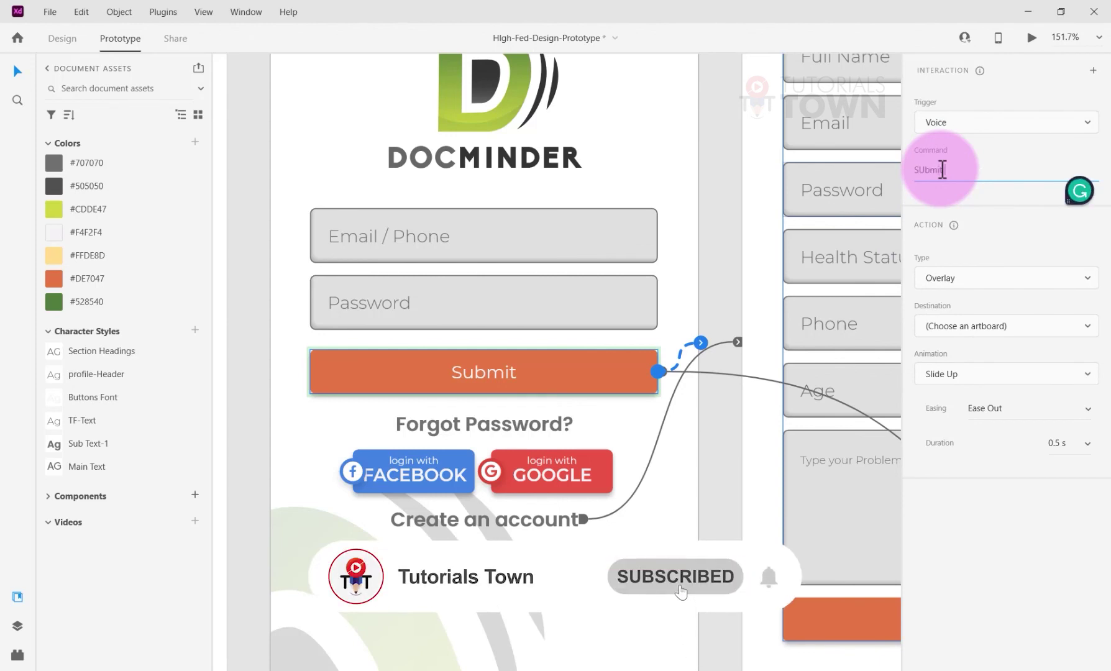
pyautogui.write('t Login')
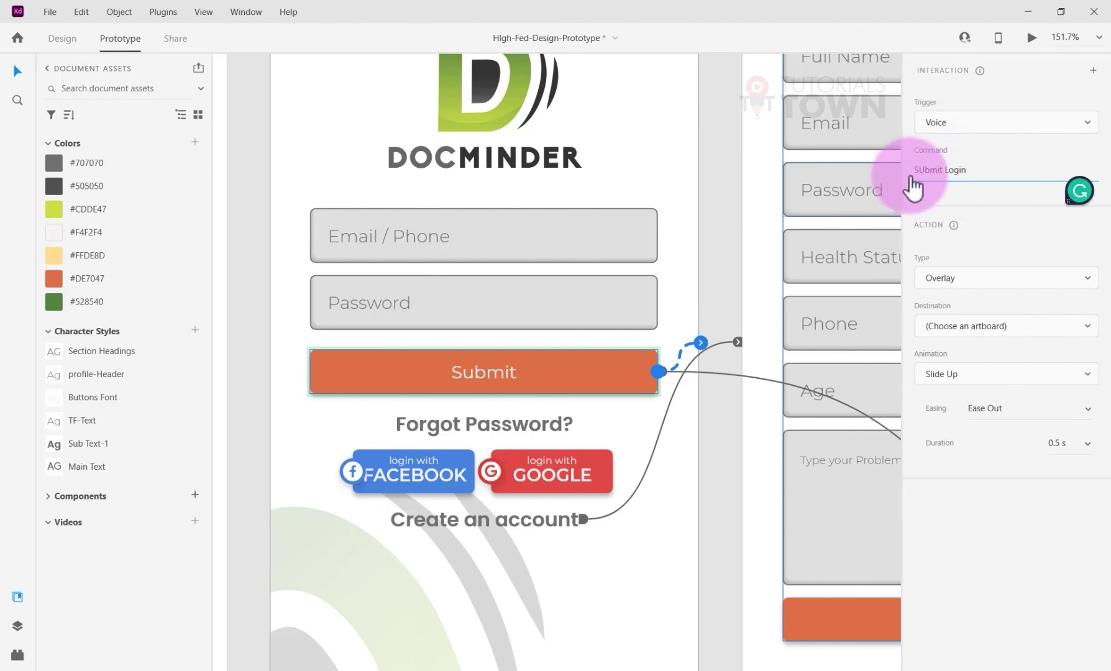
pyautogui.click(923, 172)
pyautogui.press('BackSpace')
pyautogui.write('u')
pyautogui.click(984, 173)
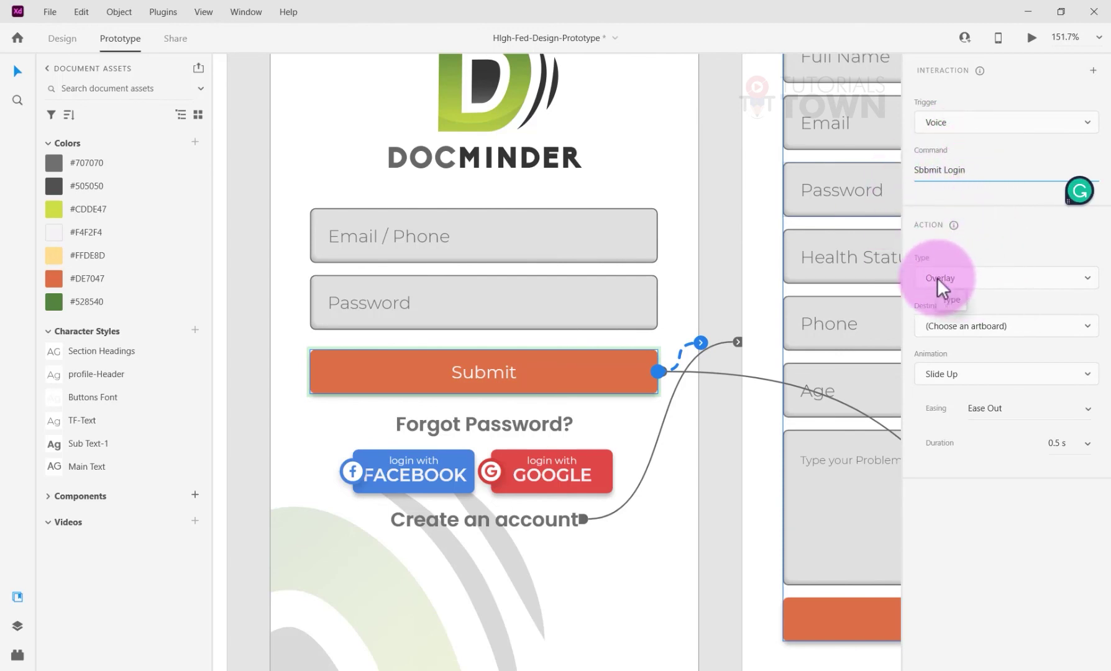
# Set the Submit button's voice interaction to a Transition with Home as the destination
pyautogui.click(955, 278)
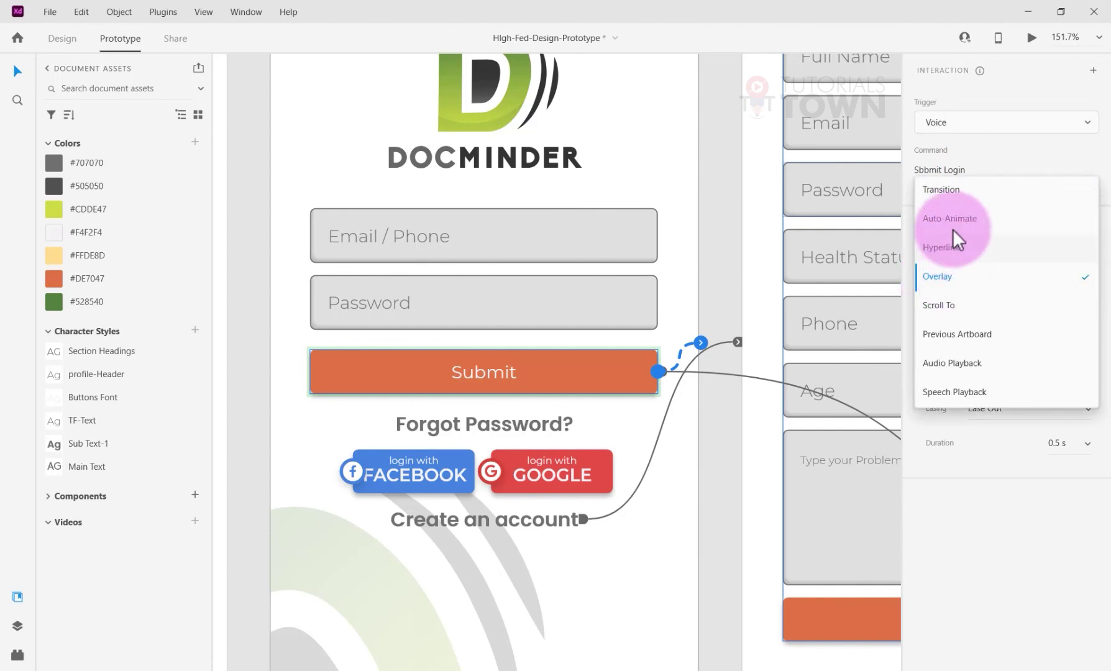
pyautogui.click(954, 192)
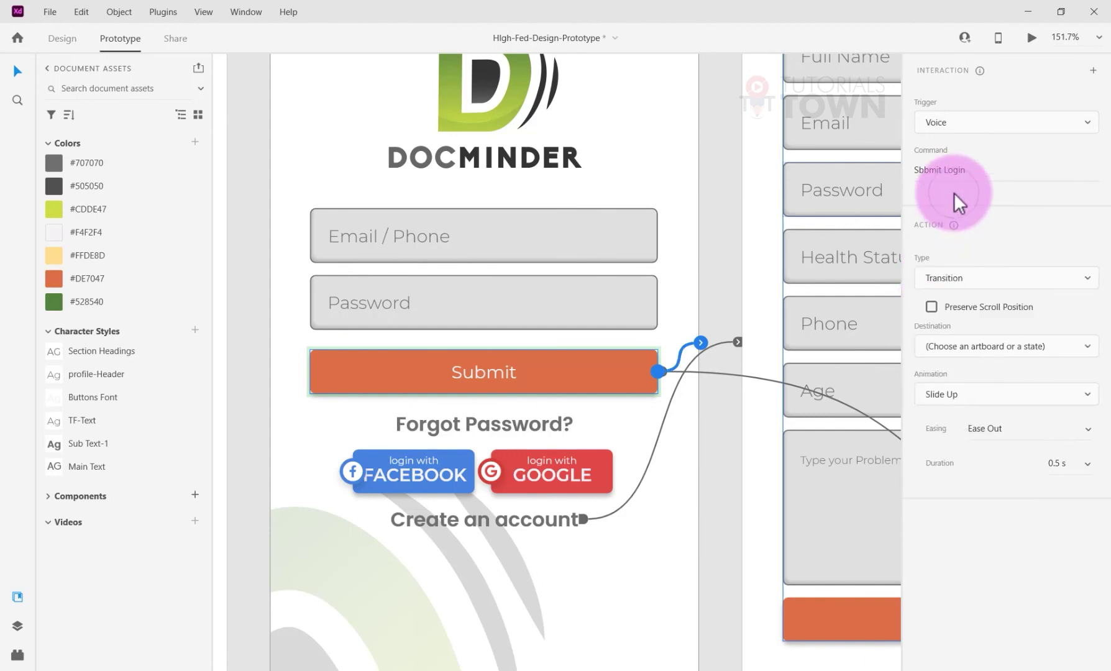
pyautogui.click(958, 347)
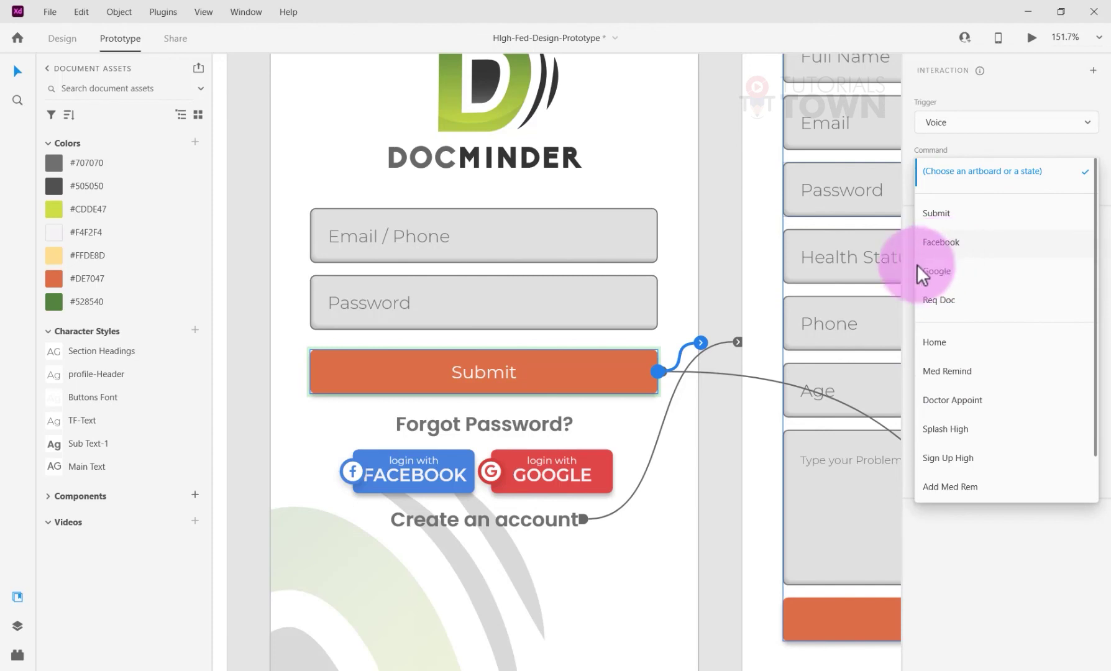
pyautogui.click(934, 343)
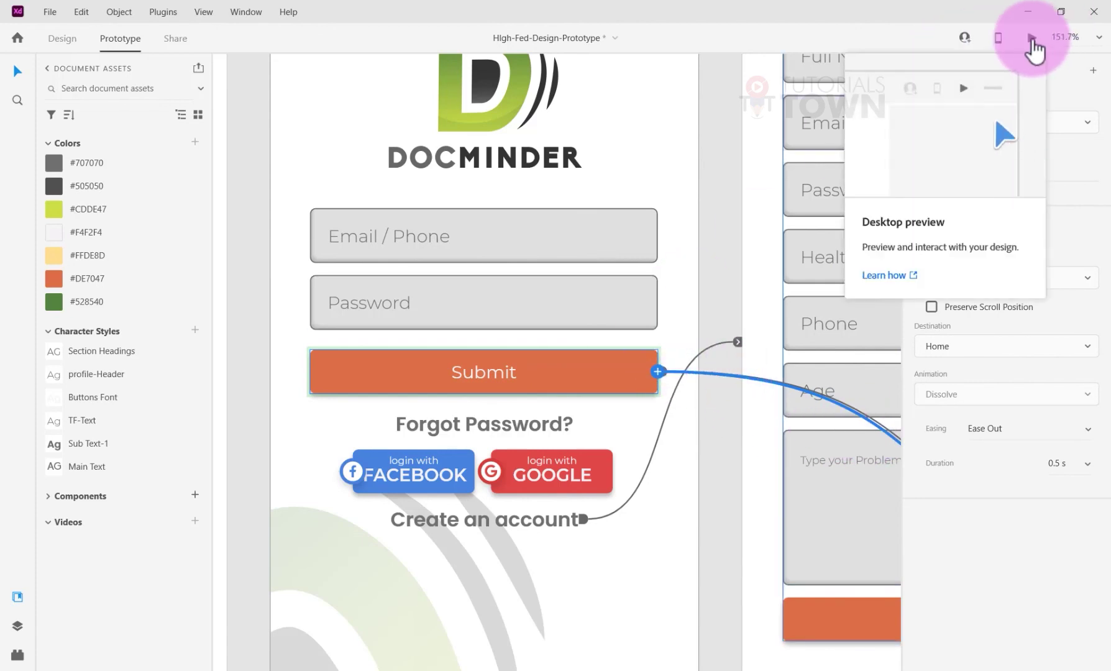
# Preview the login screen and speak the Submit button's voice command to test the transition to Home
pyautogui.click(1031, 39)
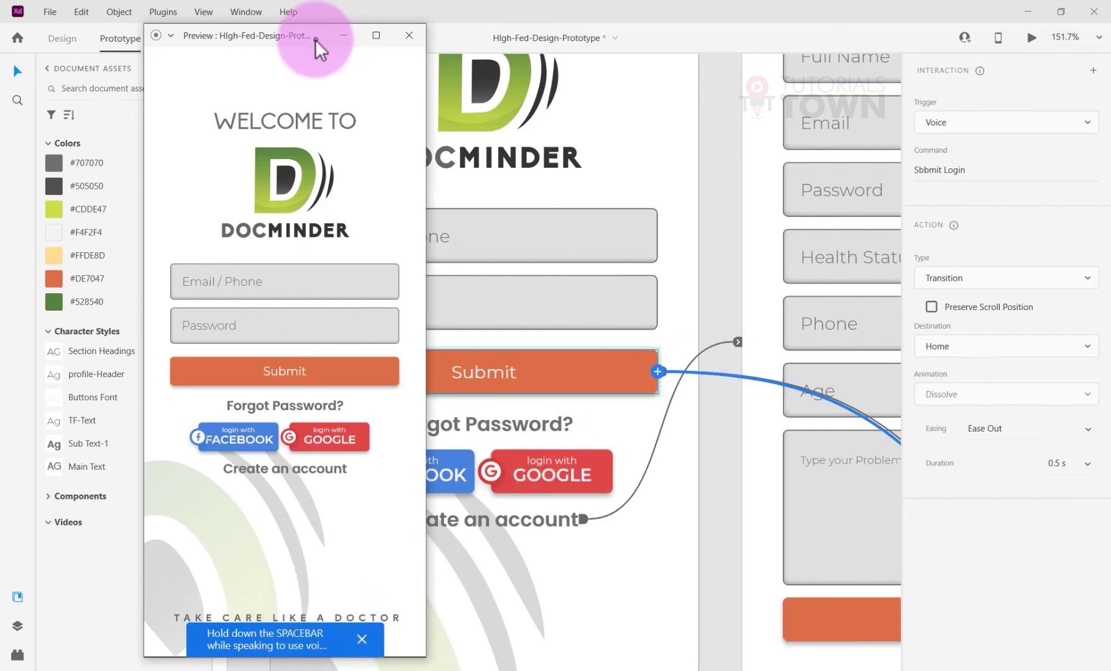
pyautogui.moveTo(315, 39); pyautogui.dragTo(274, 37)
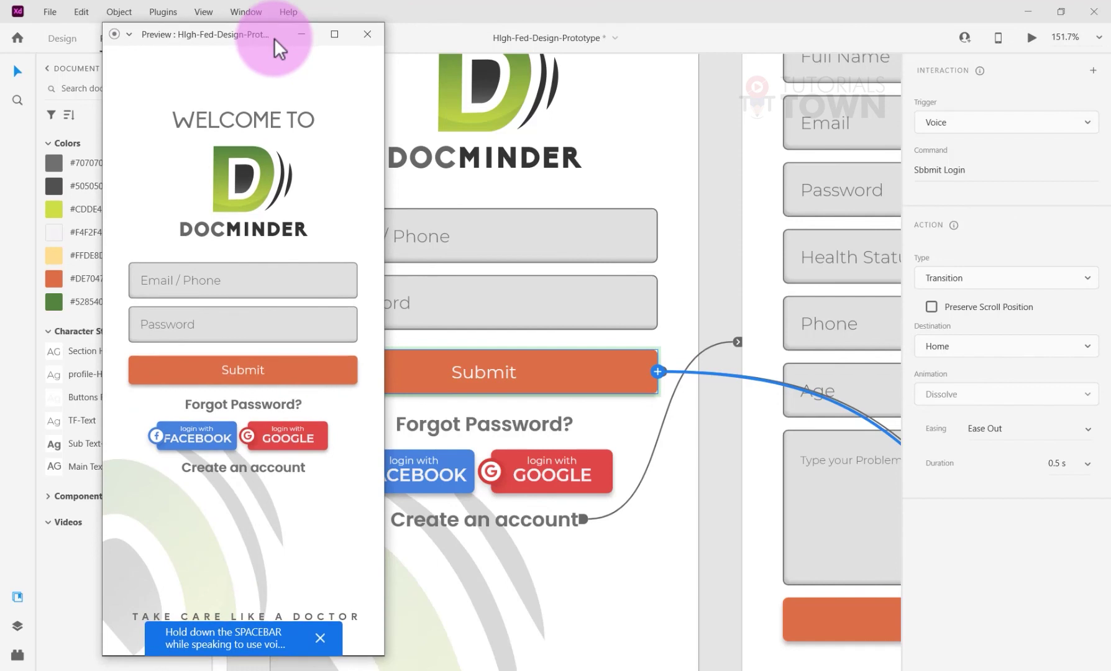
pyautogui.click(272, 650)
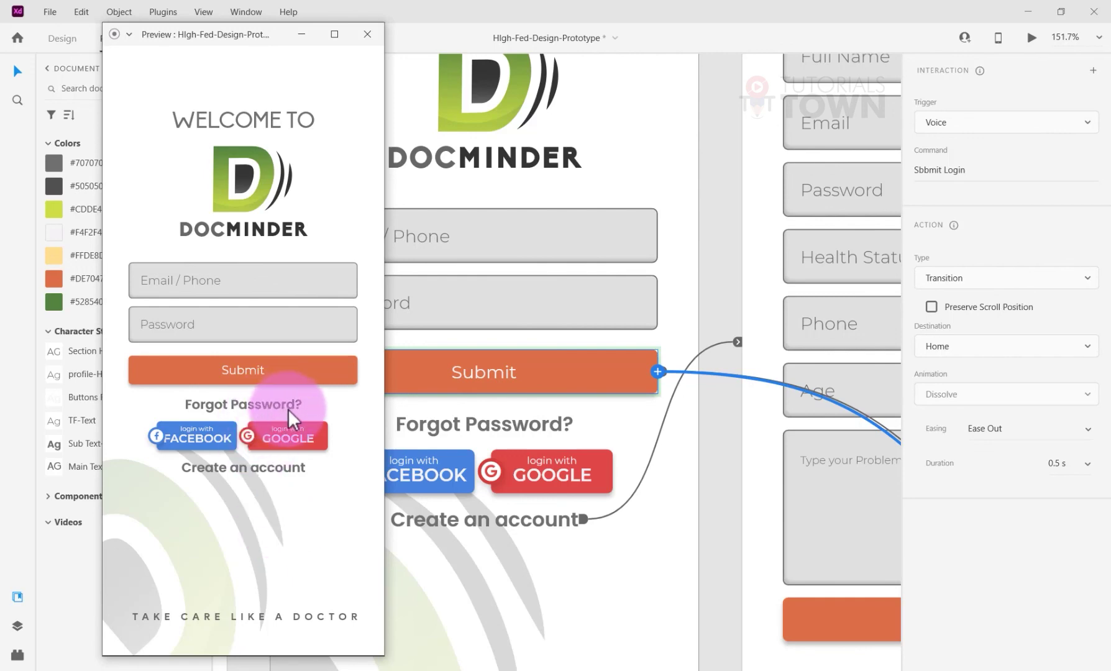
pyautogui.press('space')
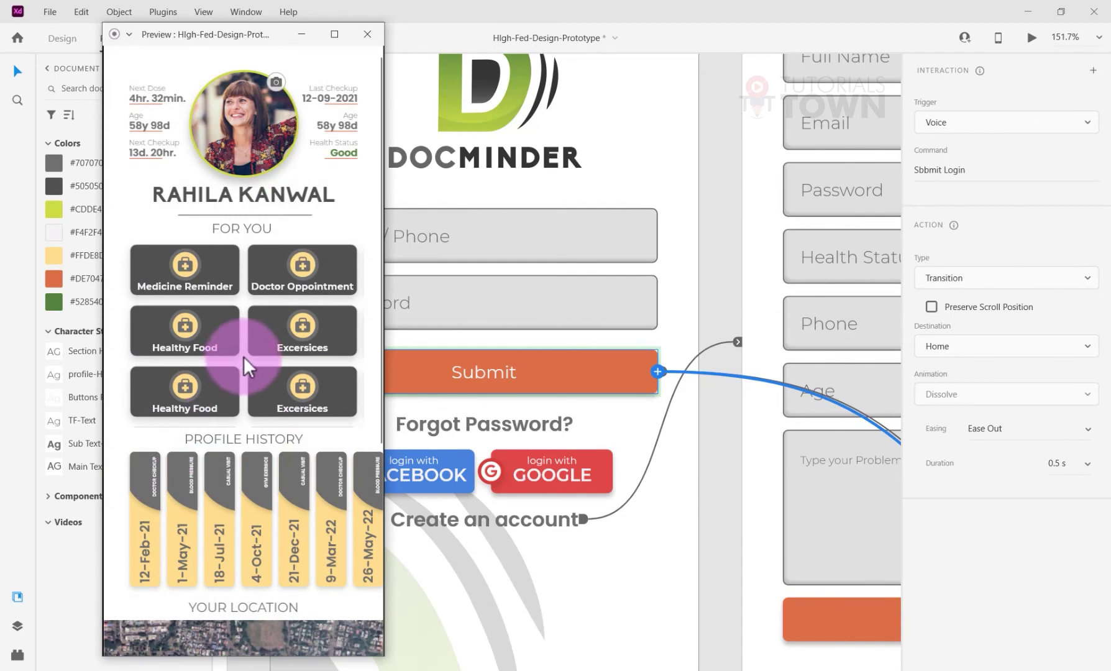
pyautogui.press('Left')
pyautogui.press('Right')
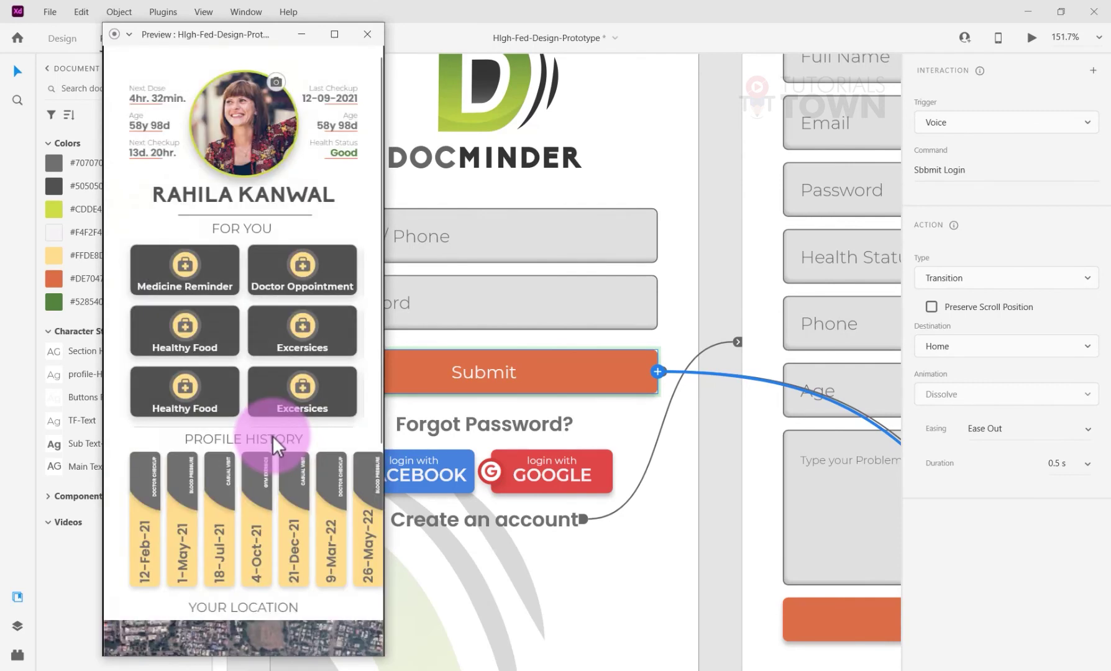
pyautogui.press('Left')
# Preview the prototype from the Splash High artboard and test the Submit button's transition from the login screen to Home
pyautogui.click(489, 358)
pyautogui.click(387, 341)
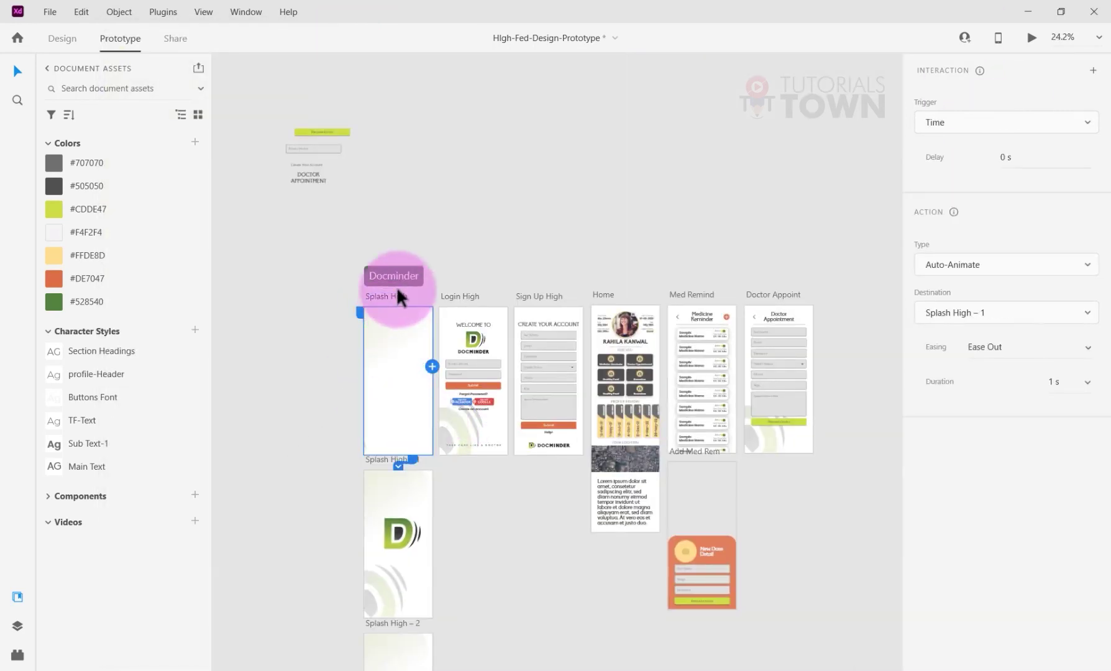
pyautogui.click(396, 288)
pyautogui.click(396, 293)
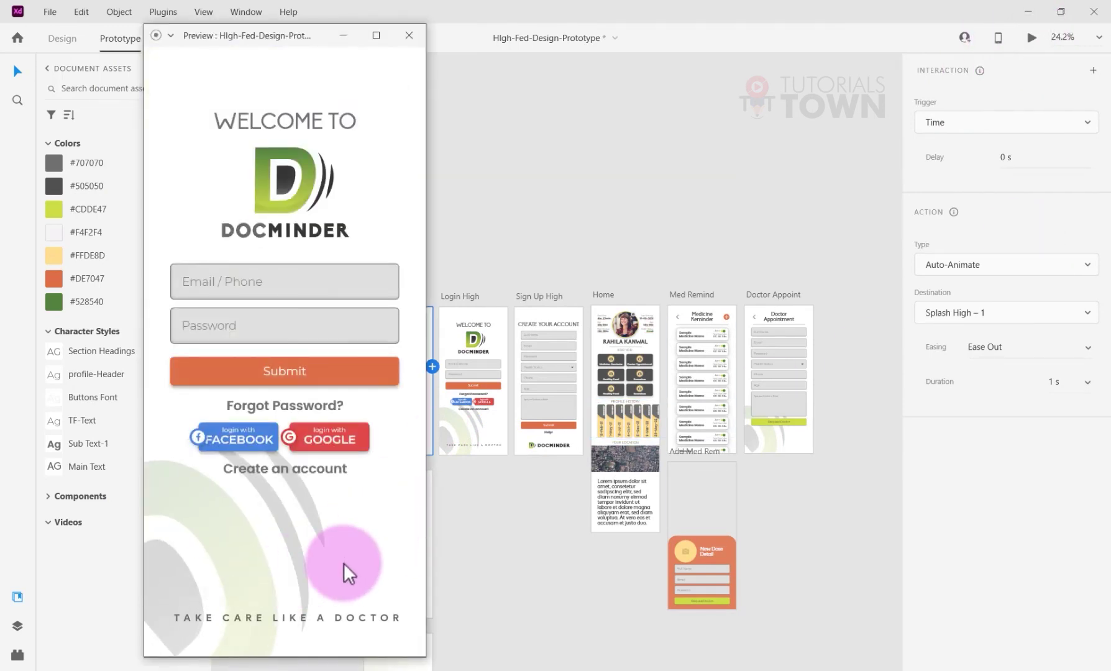
pyautogui.click(354, 379)
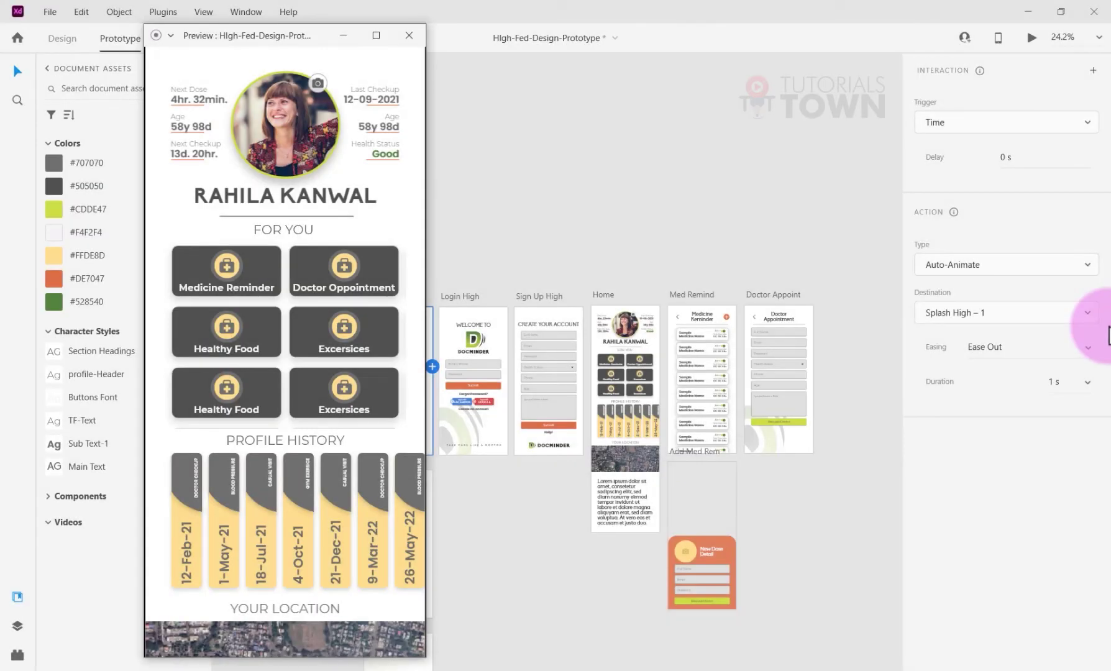
# Open the trigger choices for the Splash High artboard's interaction to review the available trigger types
pyautogui.click(953, 136)
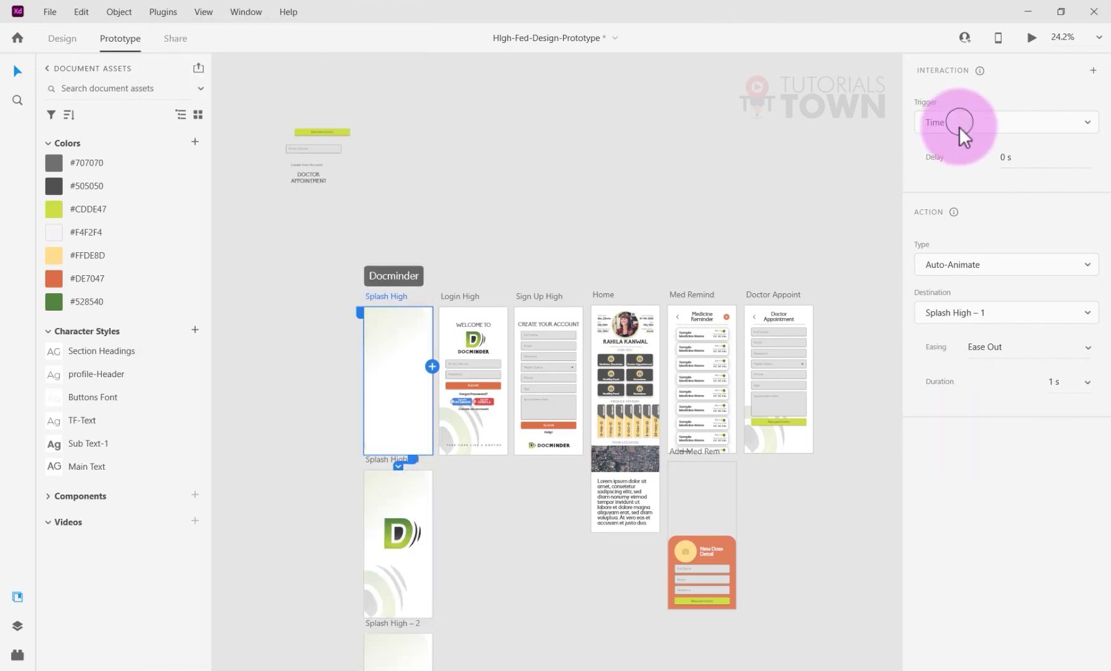
pyautogui.click(959, 126)
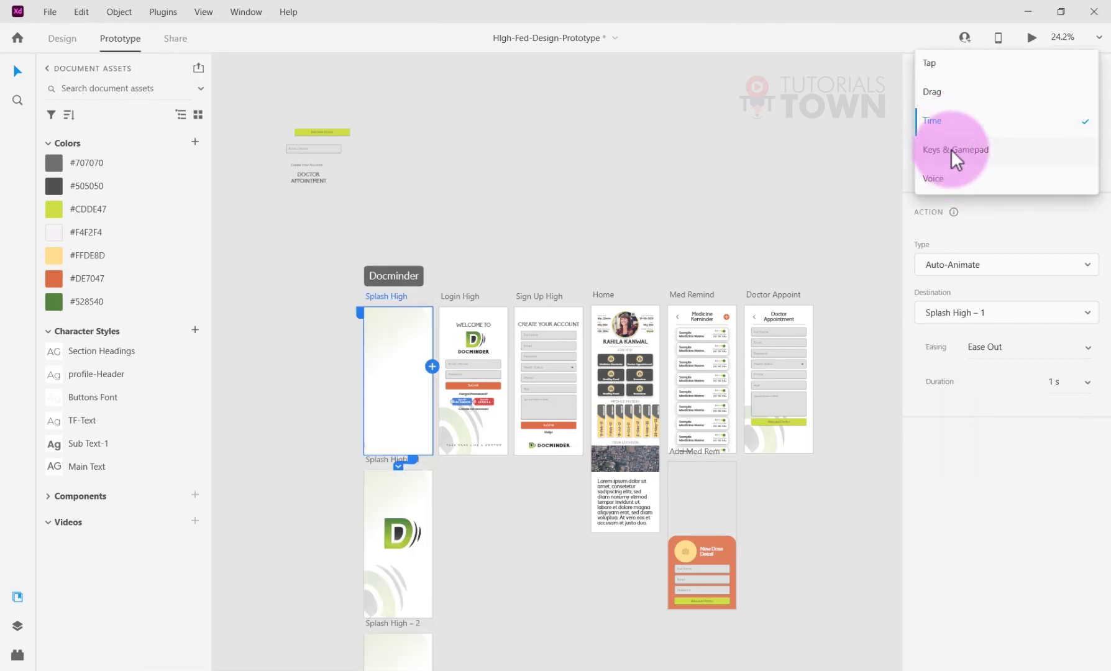